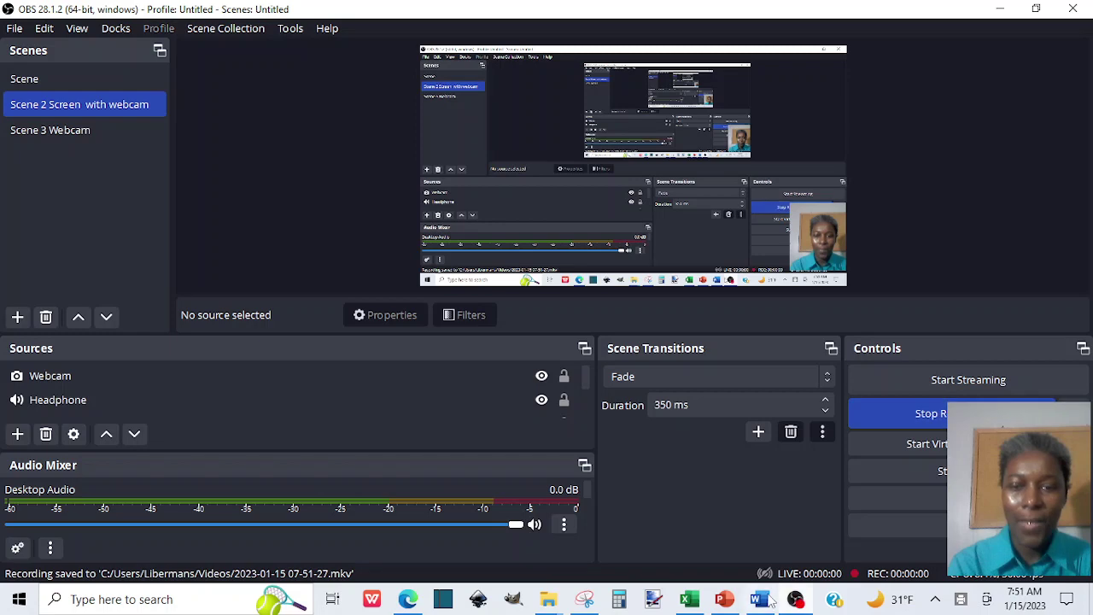
Switch from OBS Studio to the 'How to File W2 and W3 Electronically 1-15-23' PowerPoint deck.
left_click(722, 603)
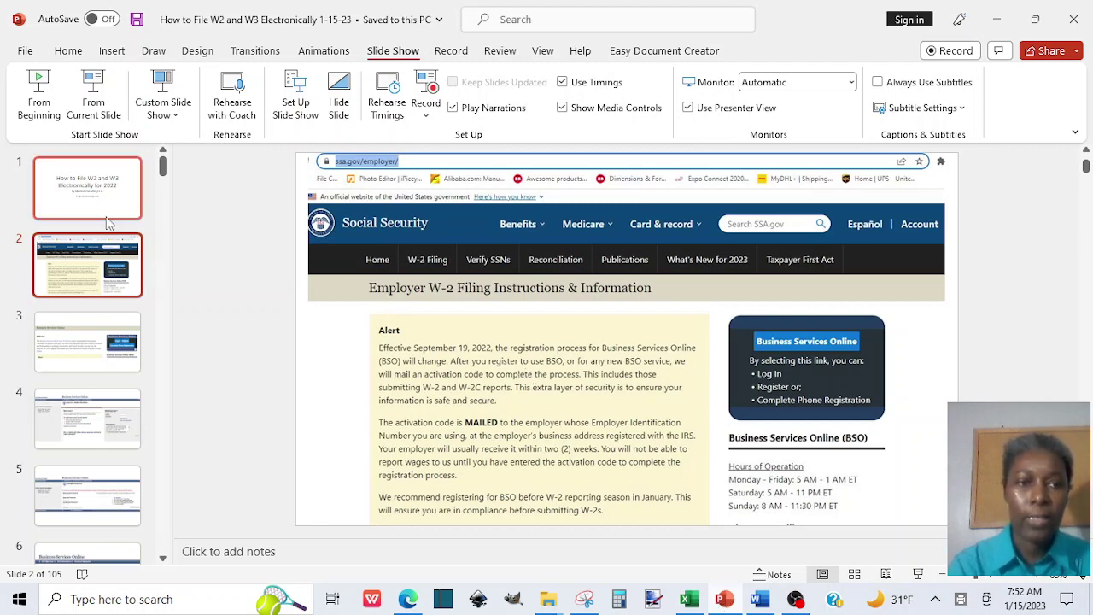
Select the title slide and run the slide show from the beginning.
left_click(64, 182)
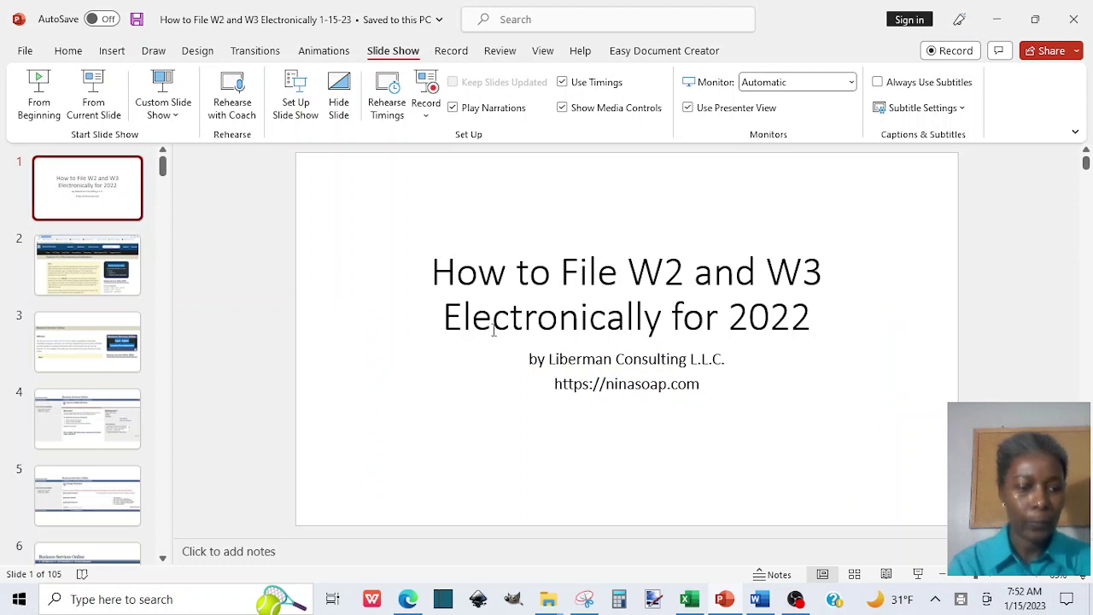
left_click(39, 100)
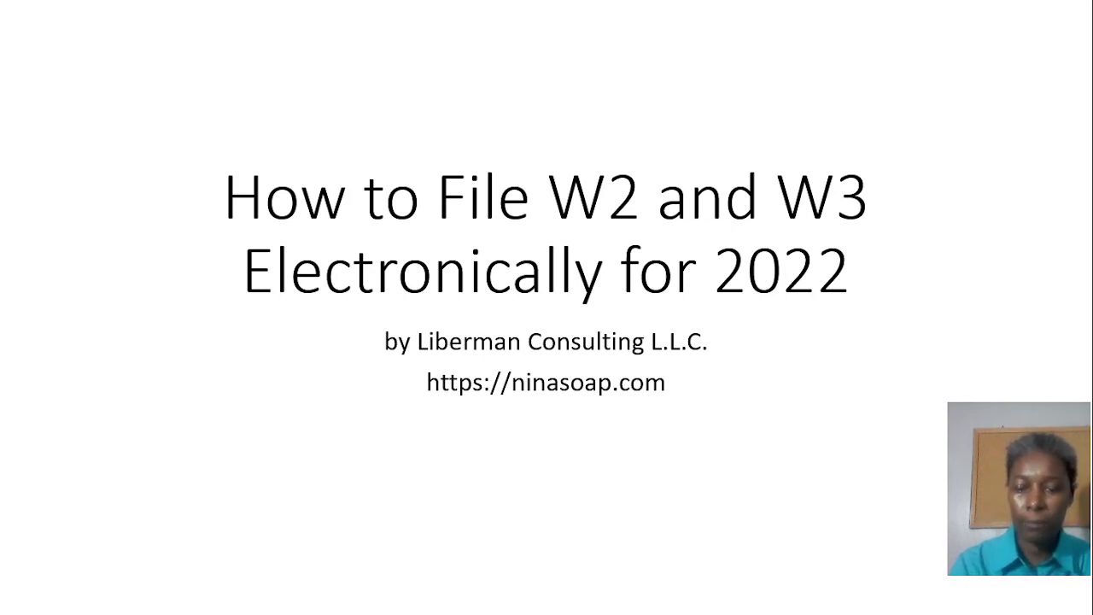
Advance the show to the SSA Employer W-2 Filing Instructions & Information slide.
key("alt+Tab")
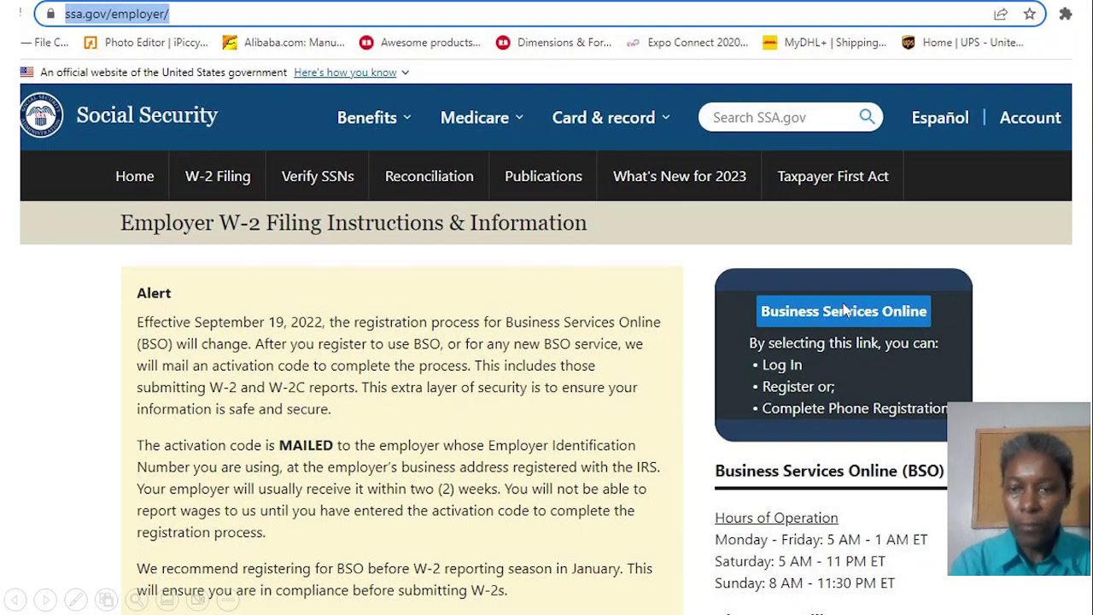
Advance through the Business Services Online and Log In slides to Password Change Successful.
left_click(833, 377)
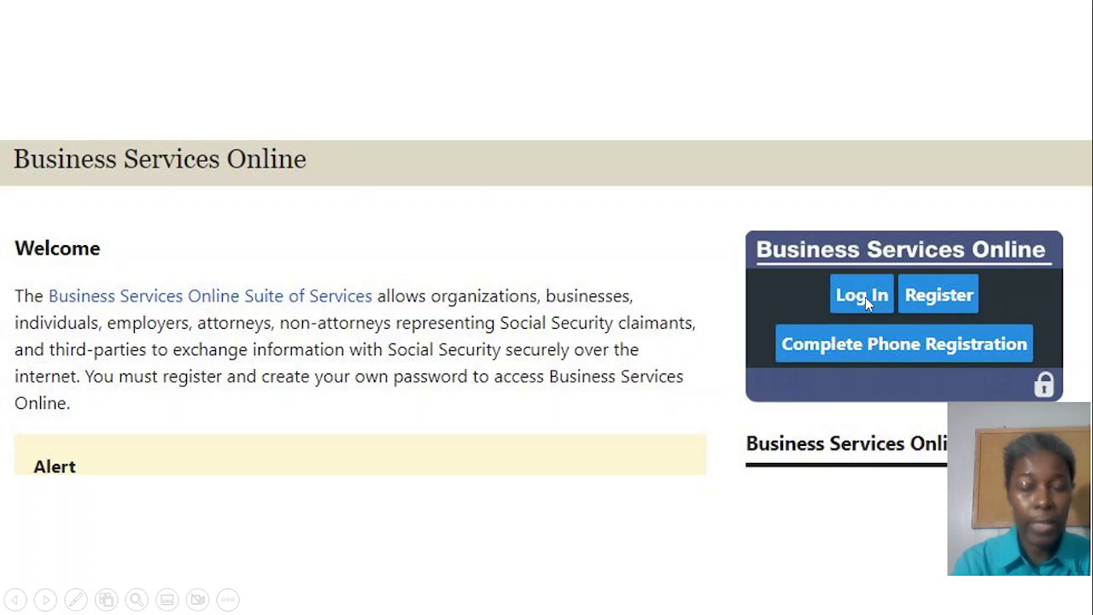
left_click(937, 301)
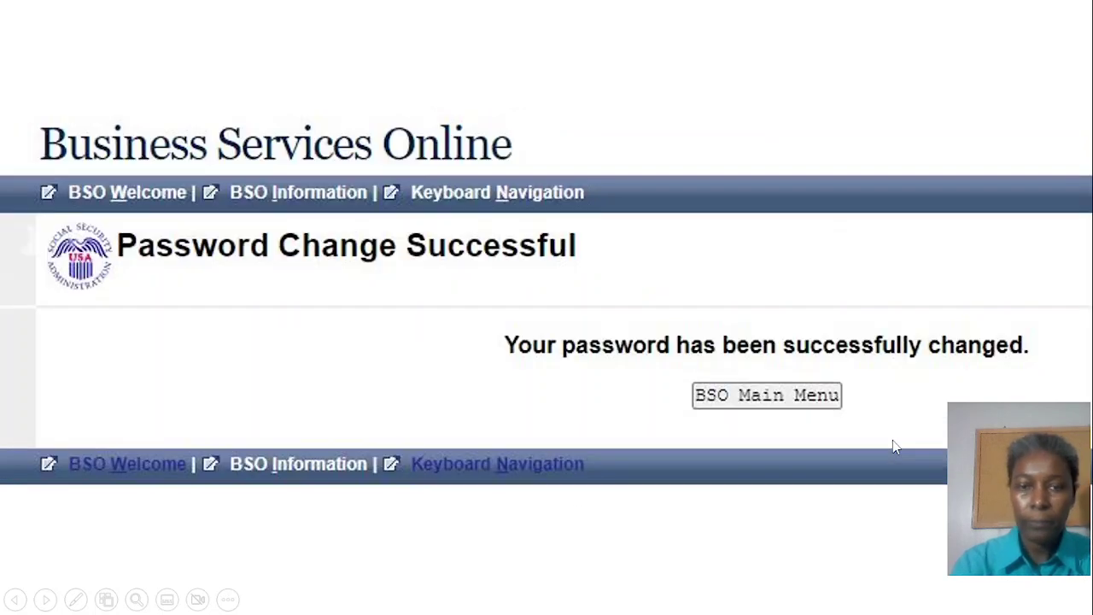
Step from the BSO Main Menu and account slides to the Report Wages To Social Security close-up.
left_click(869, 423)
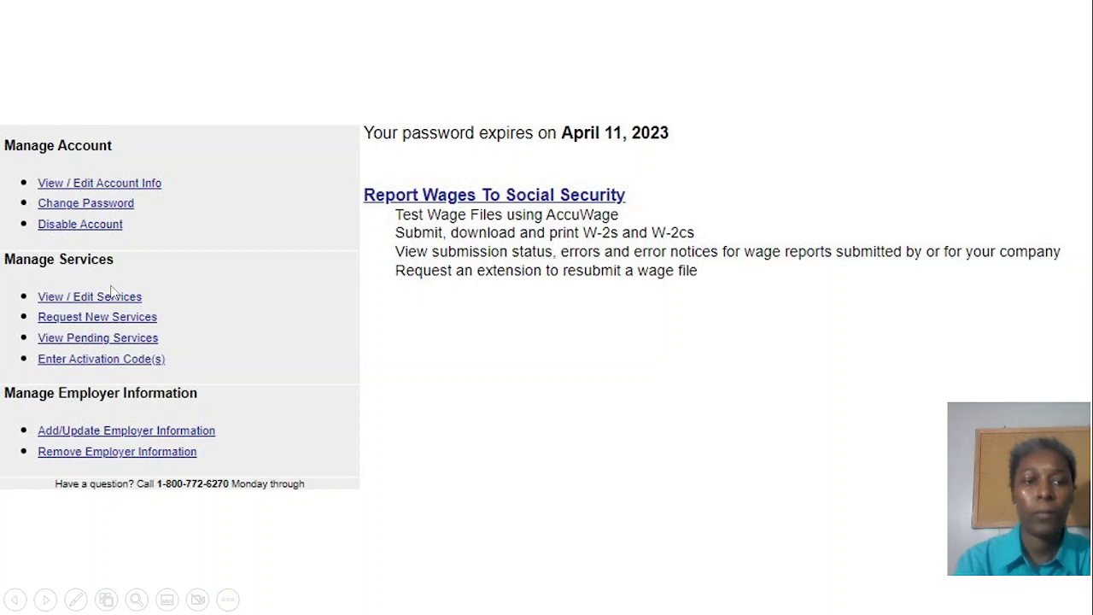
left_click(455, 197)
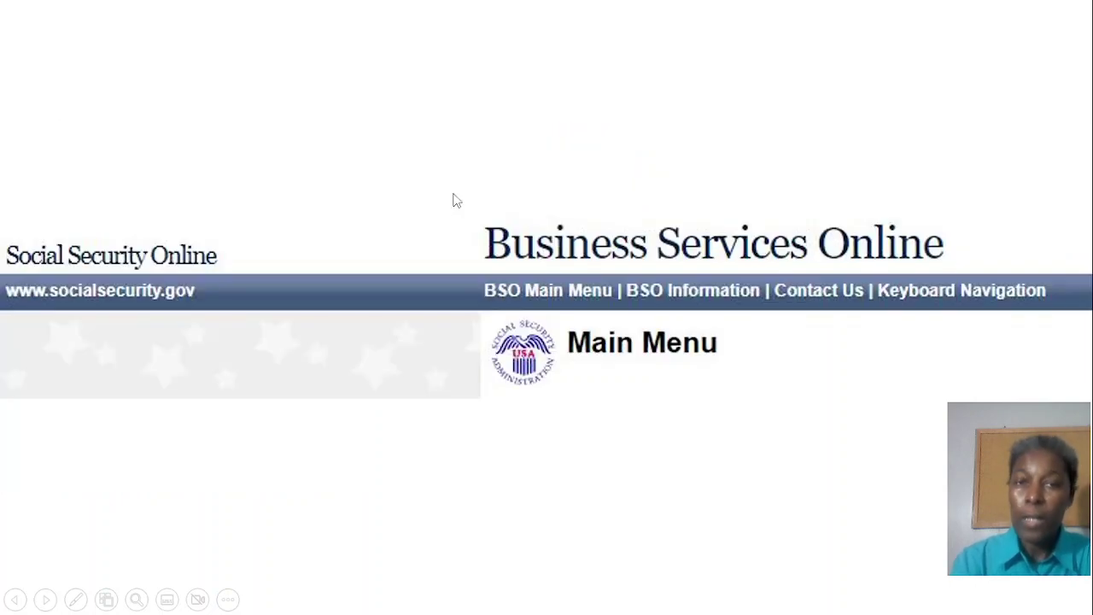
left_click(454, 199)
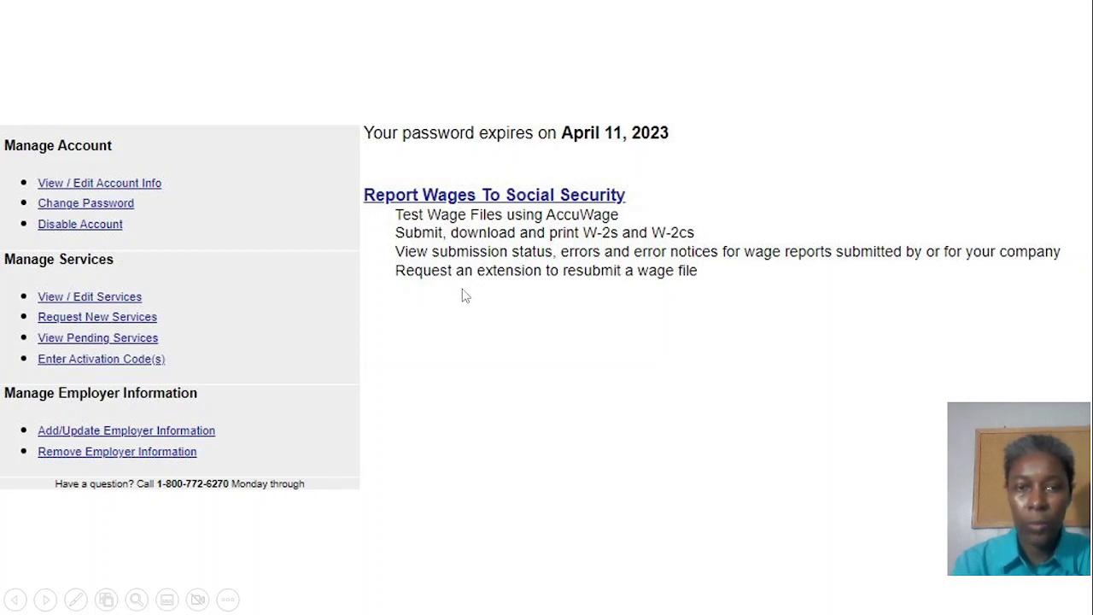
left_click(492, 241)
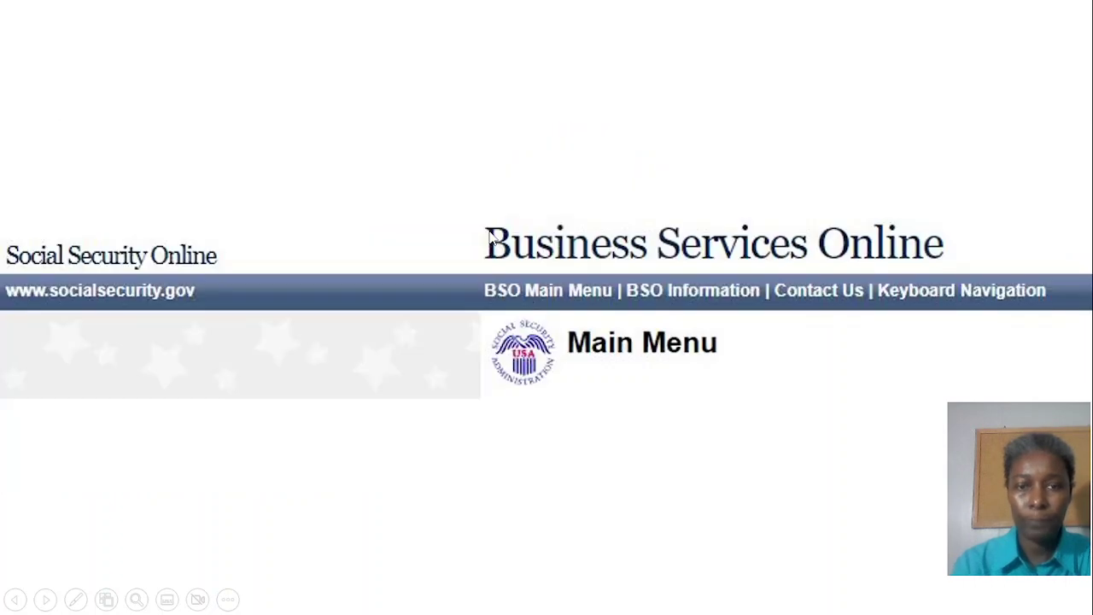
left_click(556, 351)
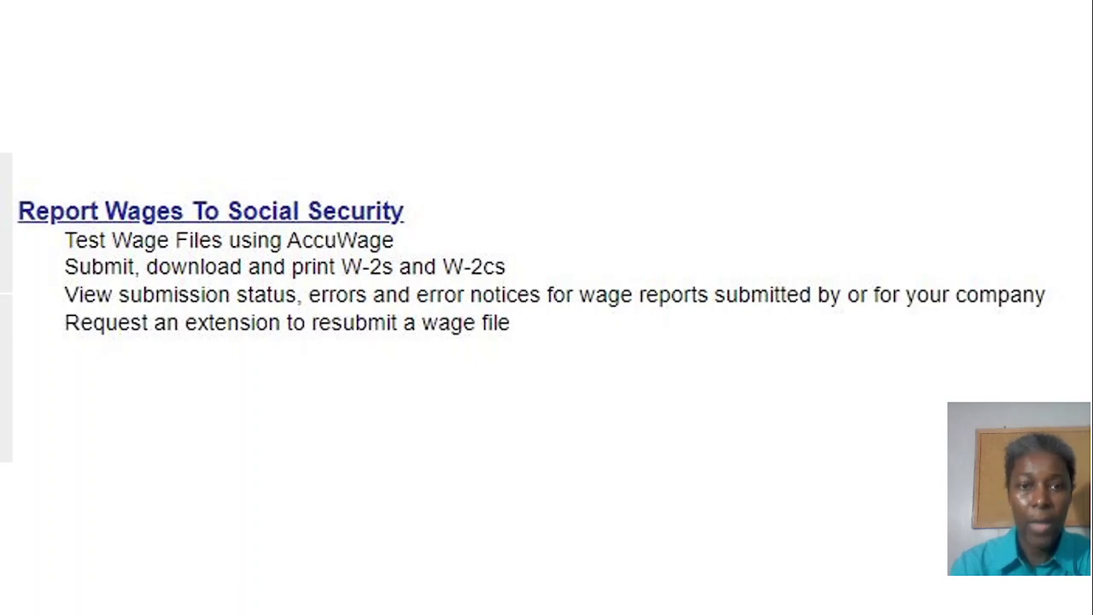
Advance to the Wage Reporting Attestation slide, end the show, and switch to the 2022 General Instructions PDF.
key("Right")
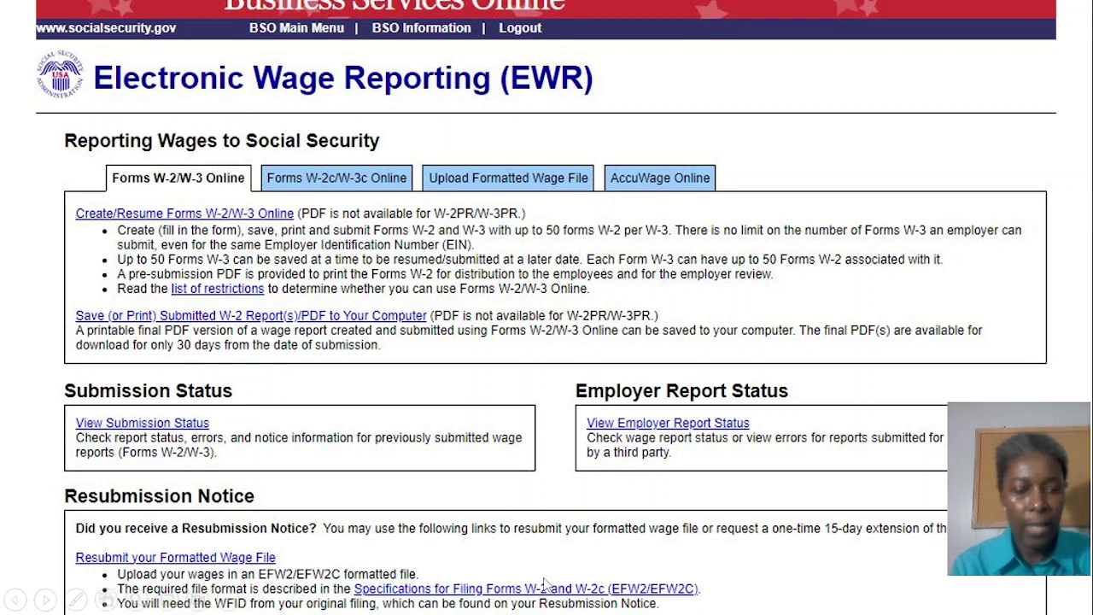
key("Escape")
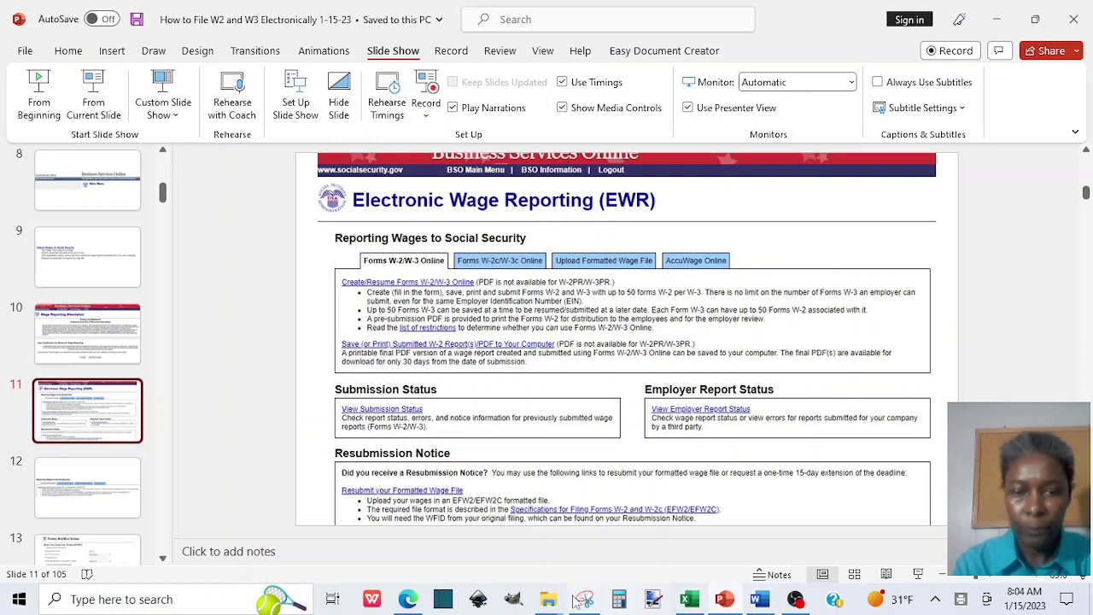
mouse_move(408, 602)
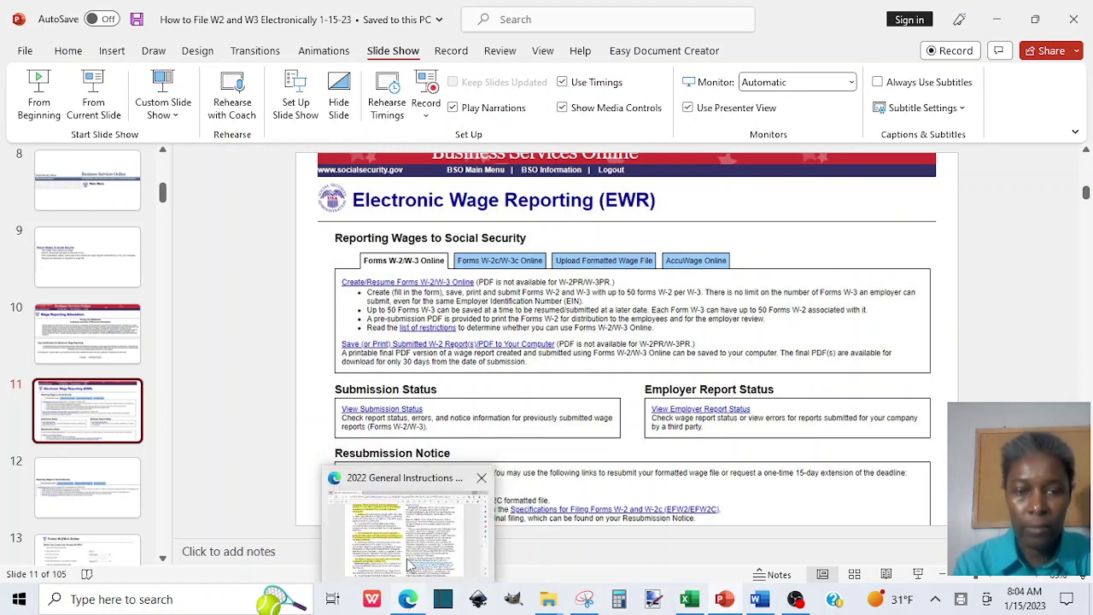
left_click(410, 565)
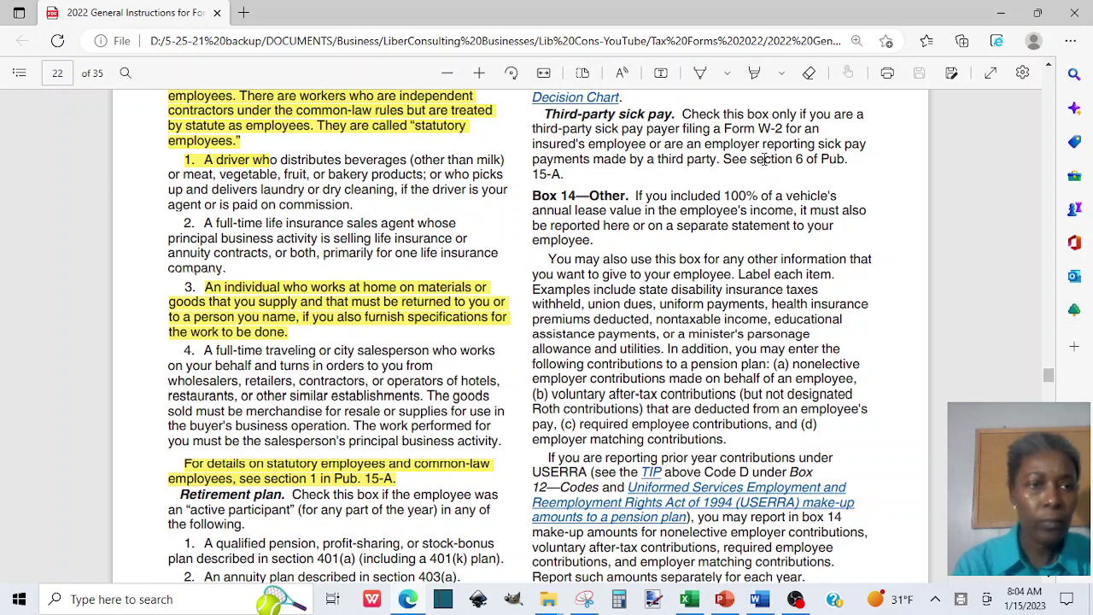
Jump the PDF to page 1 of 35 to show its contents list.
left_click(59, 73)
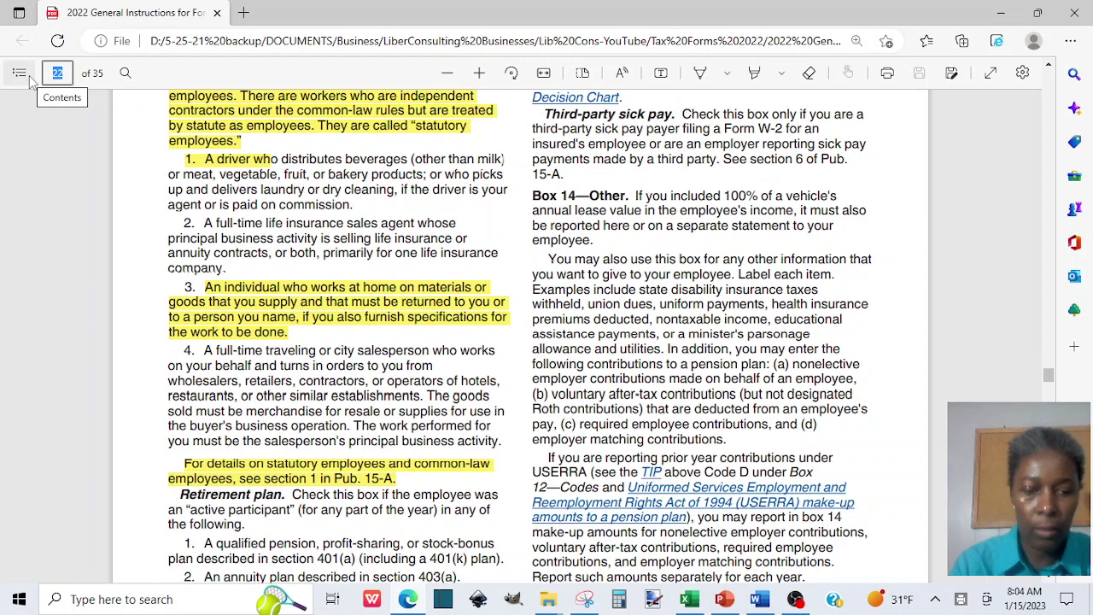
type("1")
key("Return")
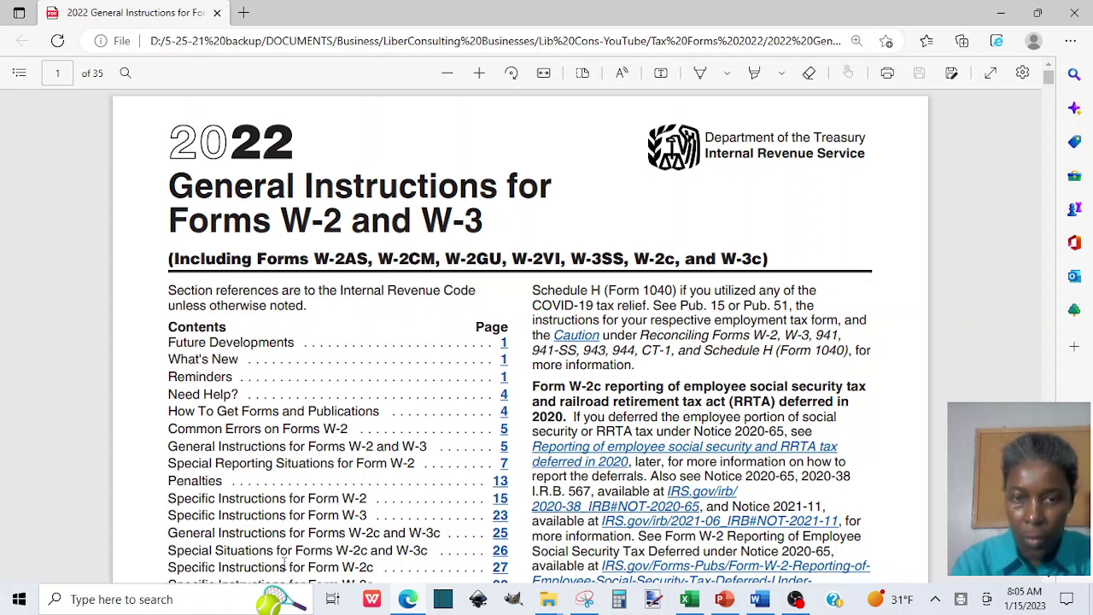
Switch back to PowerPoint, showing slide 11, Electronic Wage Reporting (EWR).
left_click(724, 601)
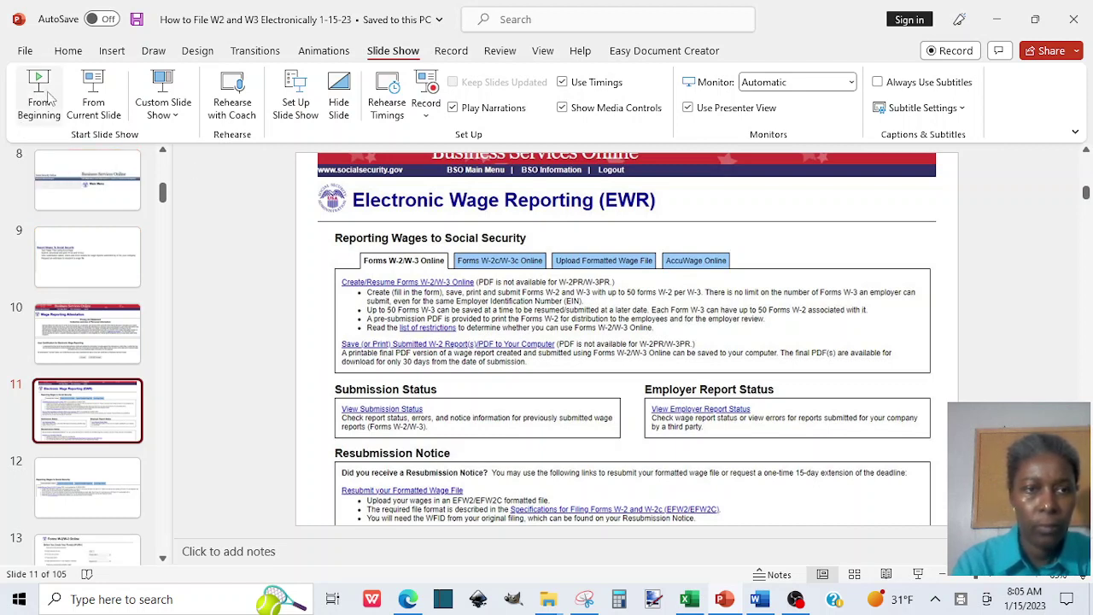
Resume the show at slide 11 and advance to the 'Before You Create Your Form(s) W-2/W-3' slide.
left_click(93, 100)
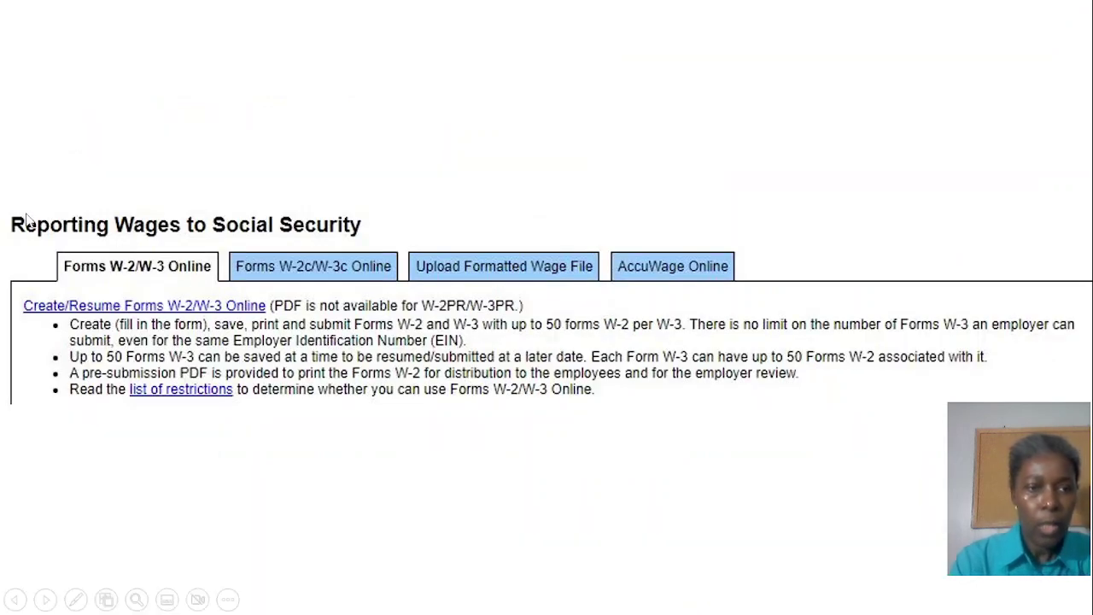
left_click(198, 308)
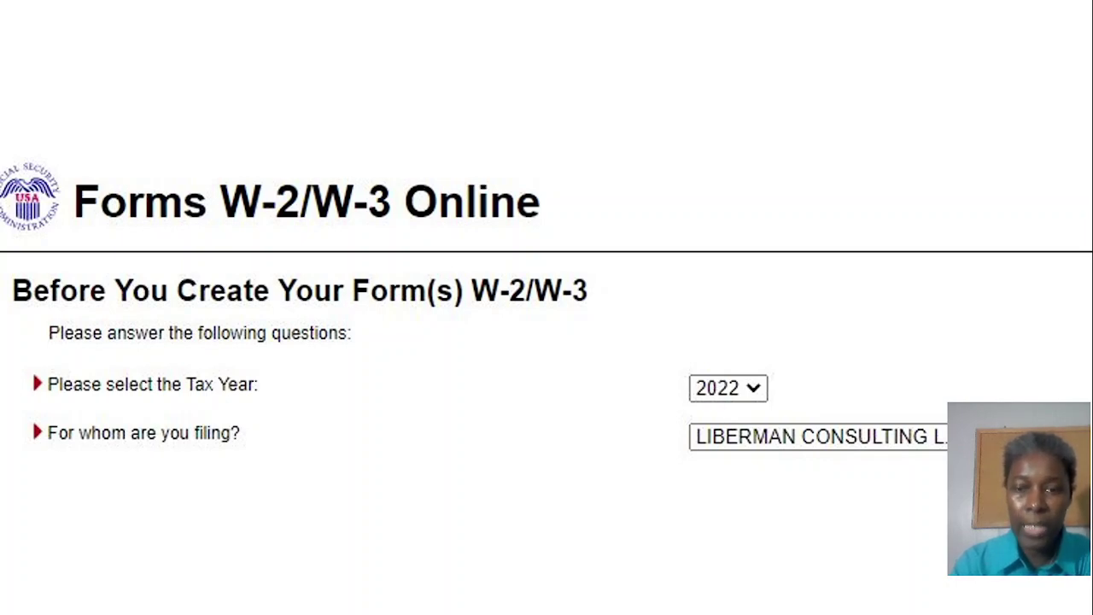
Advance past the W-2 type, Check for Exceptions and Employer Information slides to Contact Person.
key("Right")
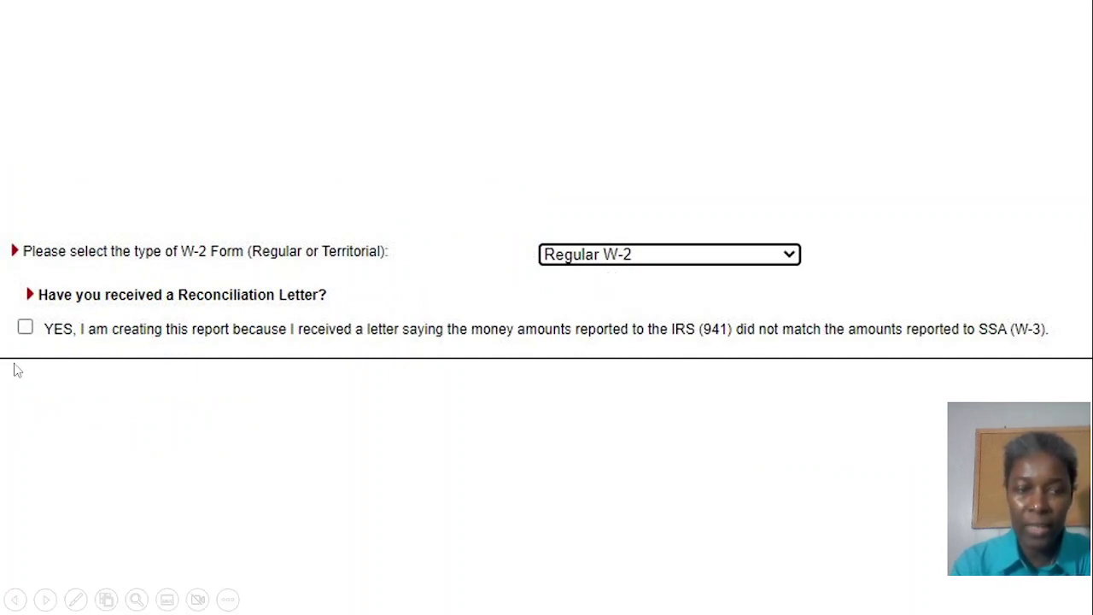
key("Right")
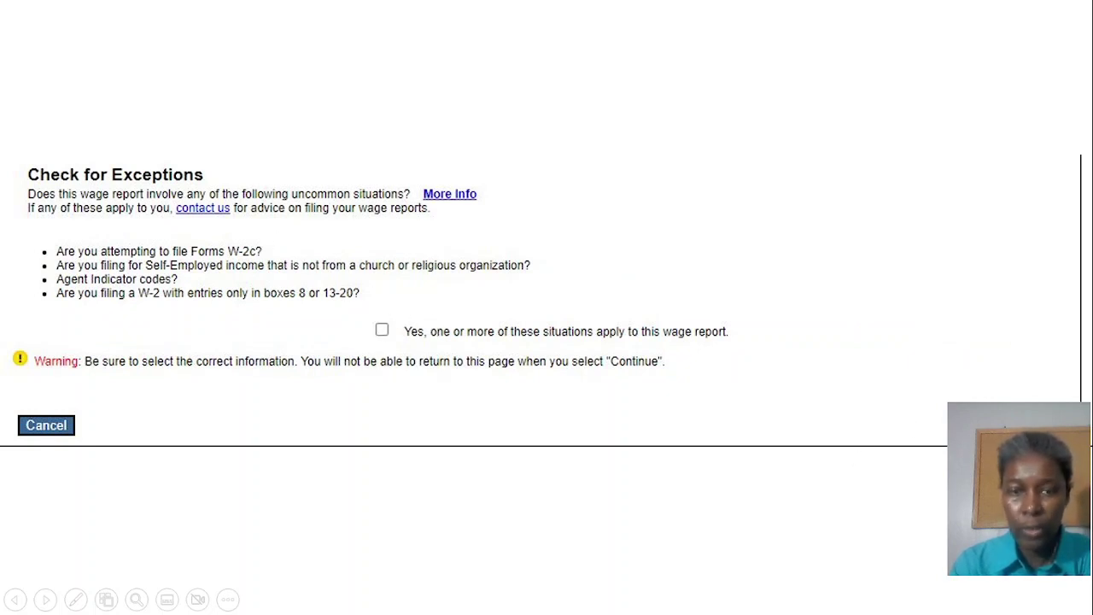
key("Right")
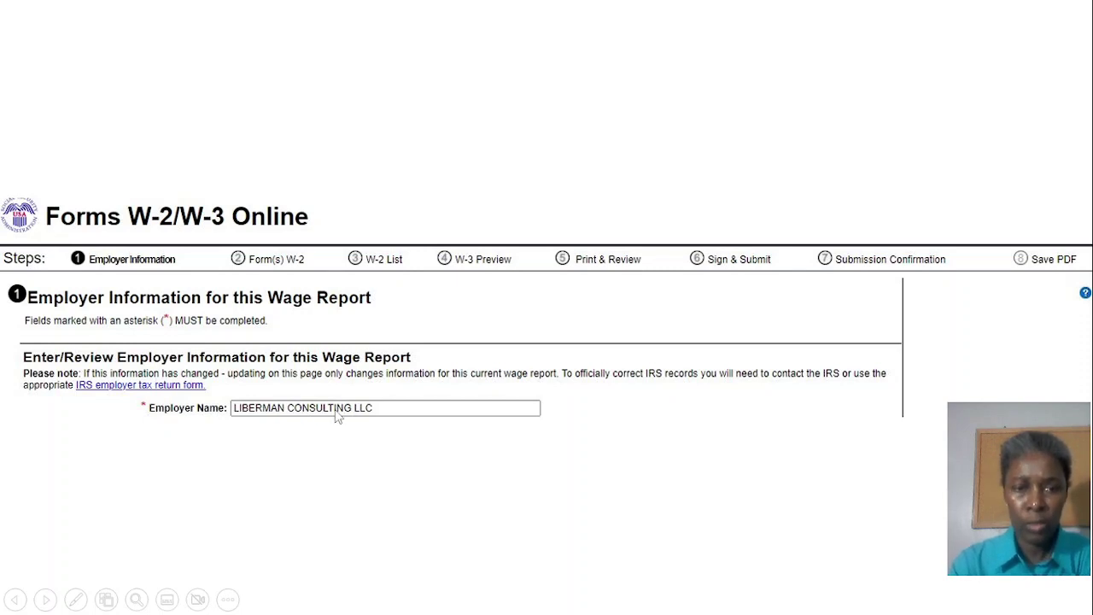
left_click(386, 416)
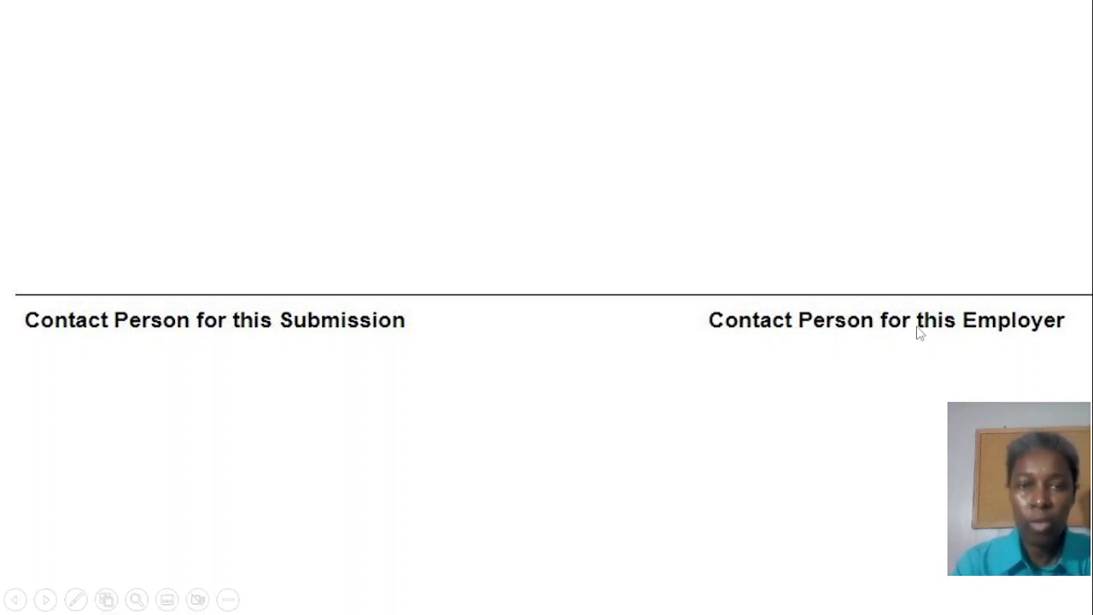
Advance the slideshow to the Employer Information slide showing one prior-year report with 2 W-2s.
left_click(867, 402)
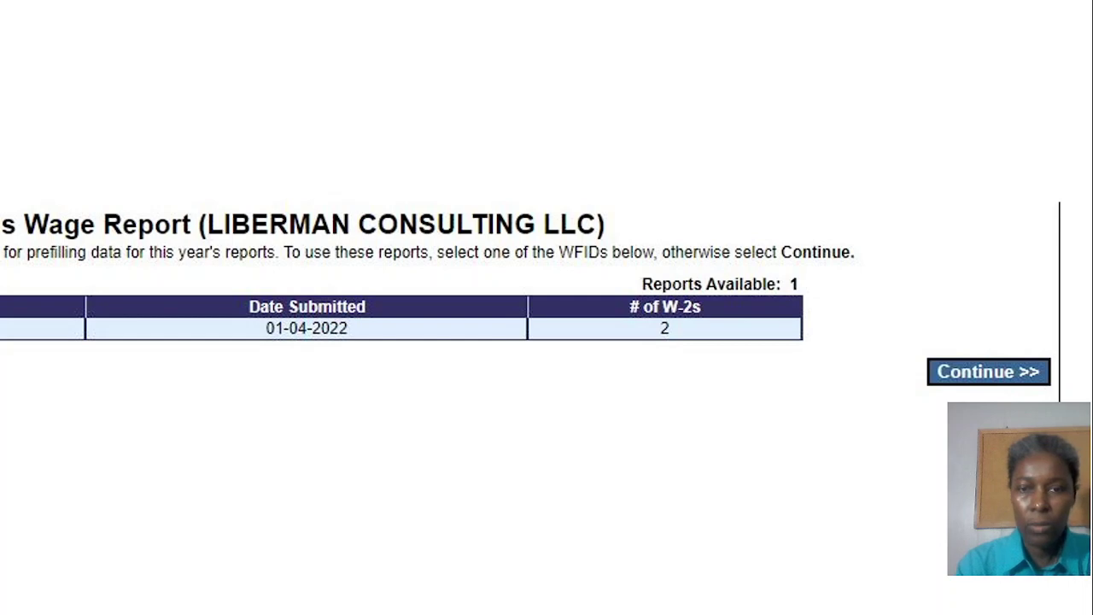
Advance to the W-2 prefill selection slide listing 2 available W-2s by Name and SSN.
key("Right")
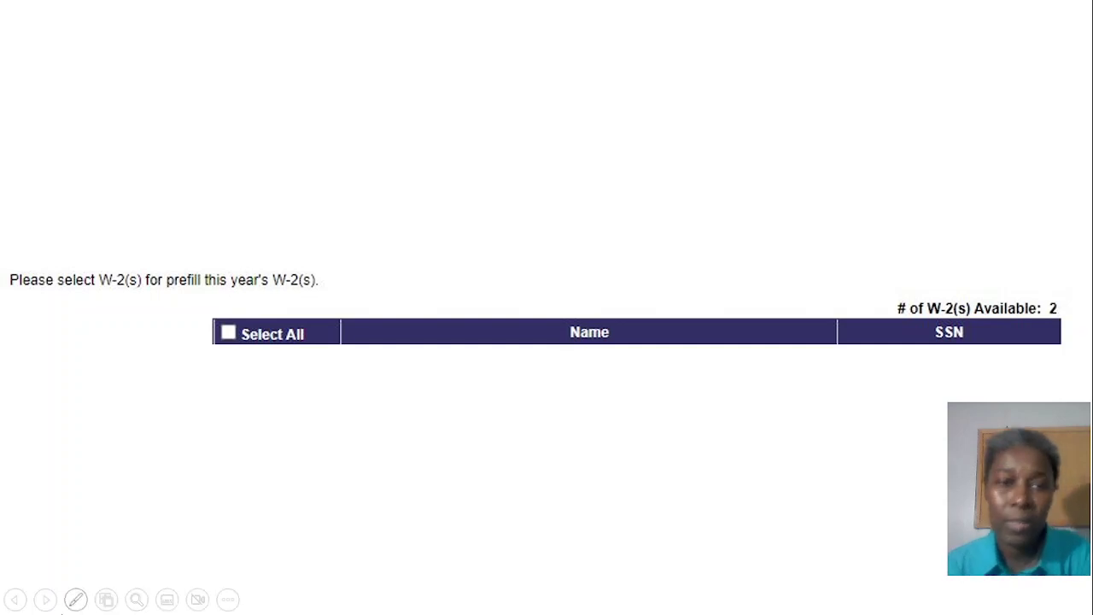
Advance past the W-2 selection slides to the blank W-2 entry form slide.
left_click(157, 612)
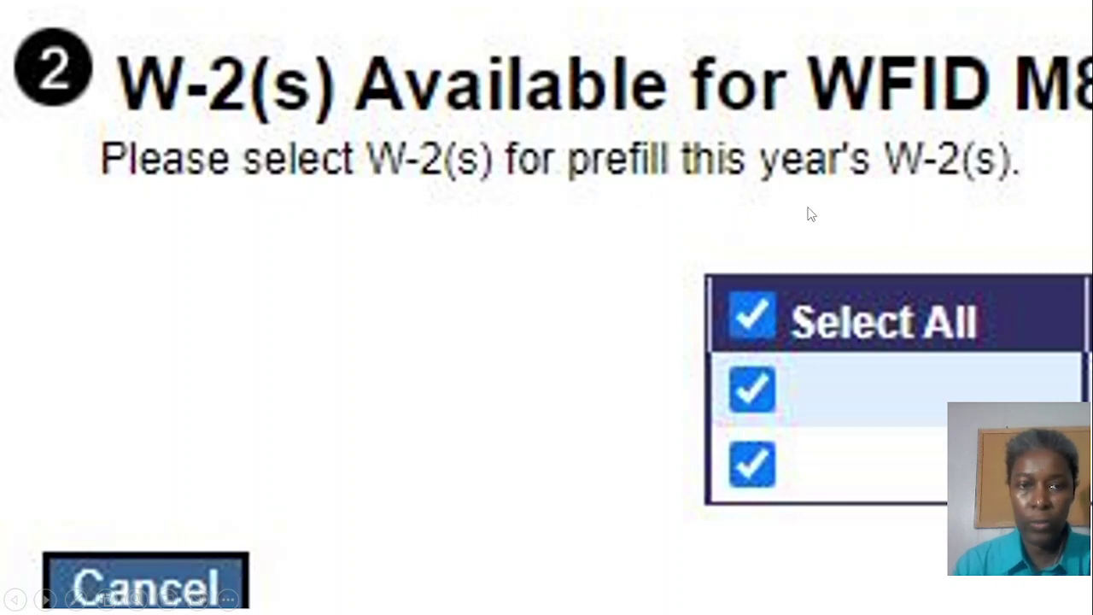
scroll(811, 214, "down", 5)
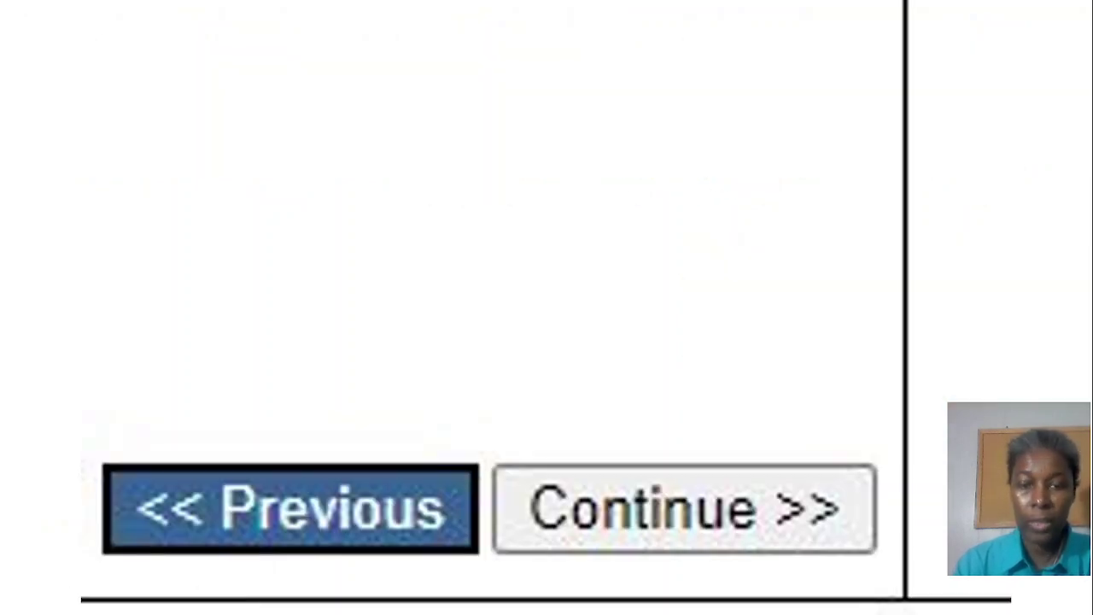
scroll(547, 308, "up", 5)
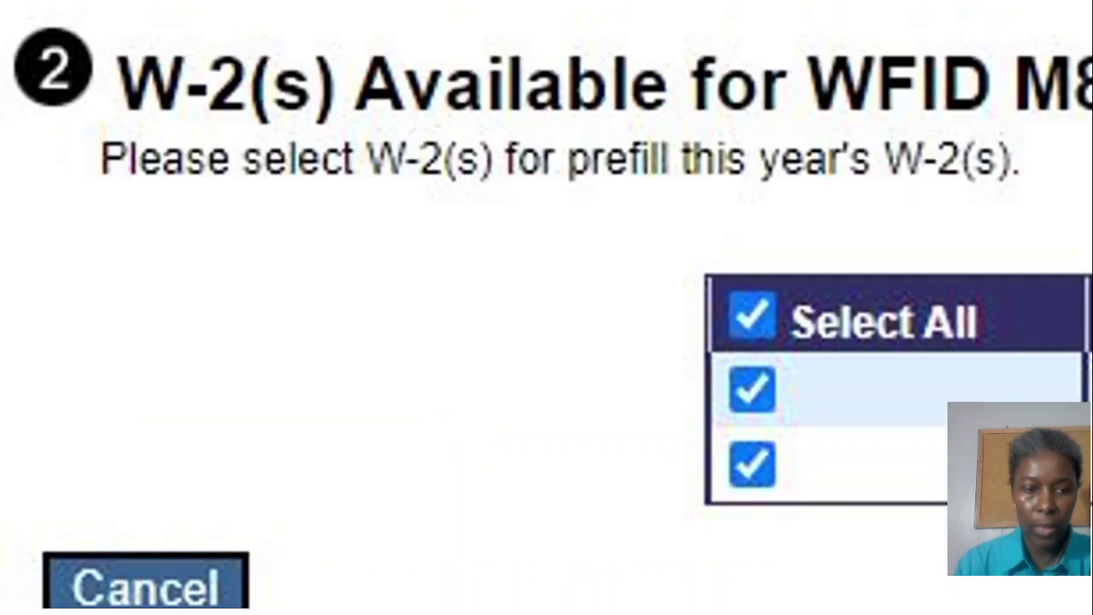
scroll(546, 307, "down", 5)
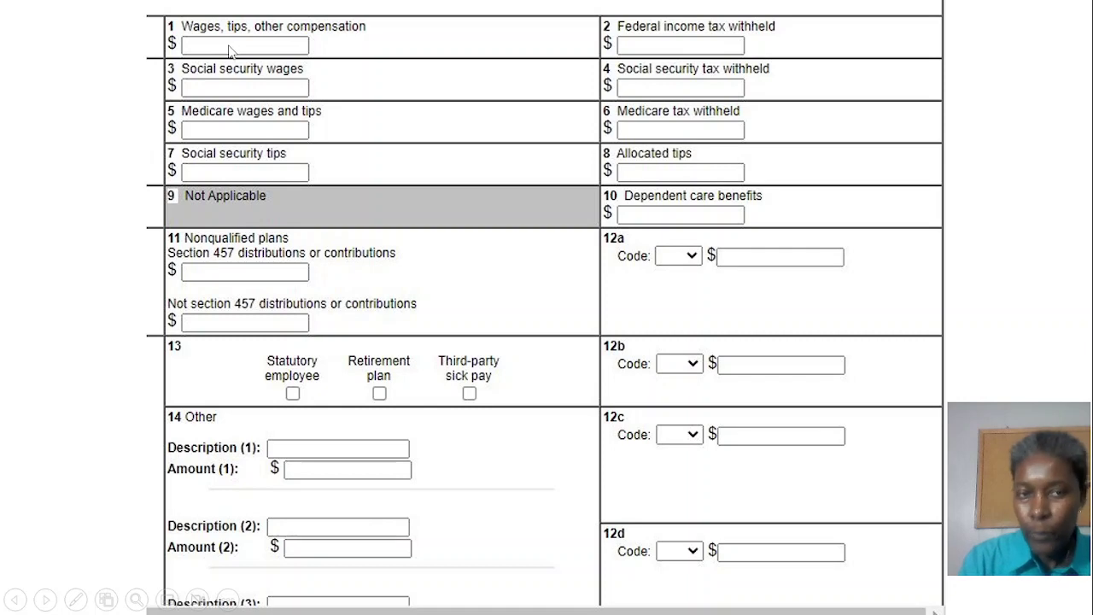
Exit the slideshow and switch to the 2022 General Instructions for Forms W-2 and W-3 PDF.
key("Escape")
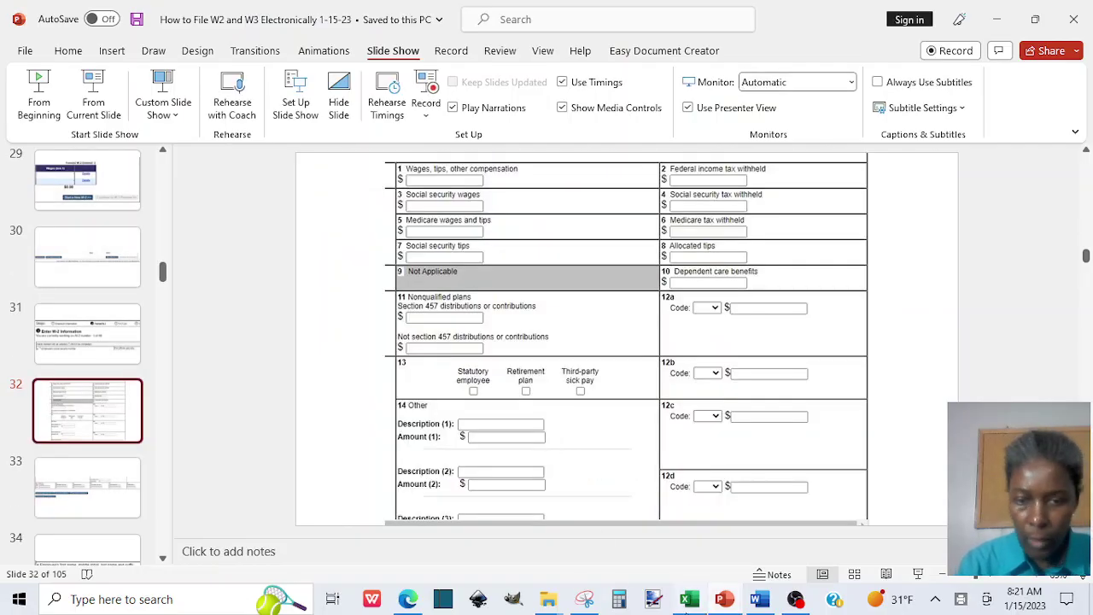
left_click(408, 601)
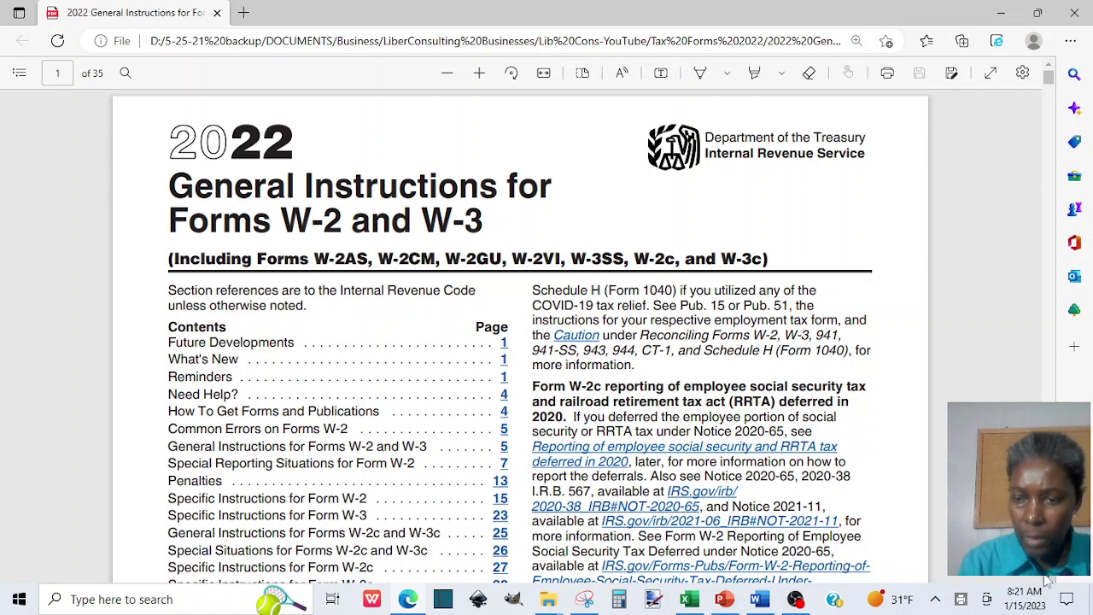
Zoom the PDF in two steps and scroll to the January 31, 2023 SSA due date.
scroll(769, 325, "down", 3)
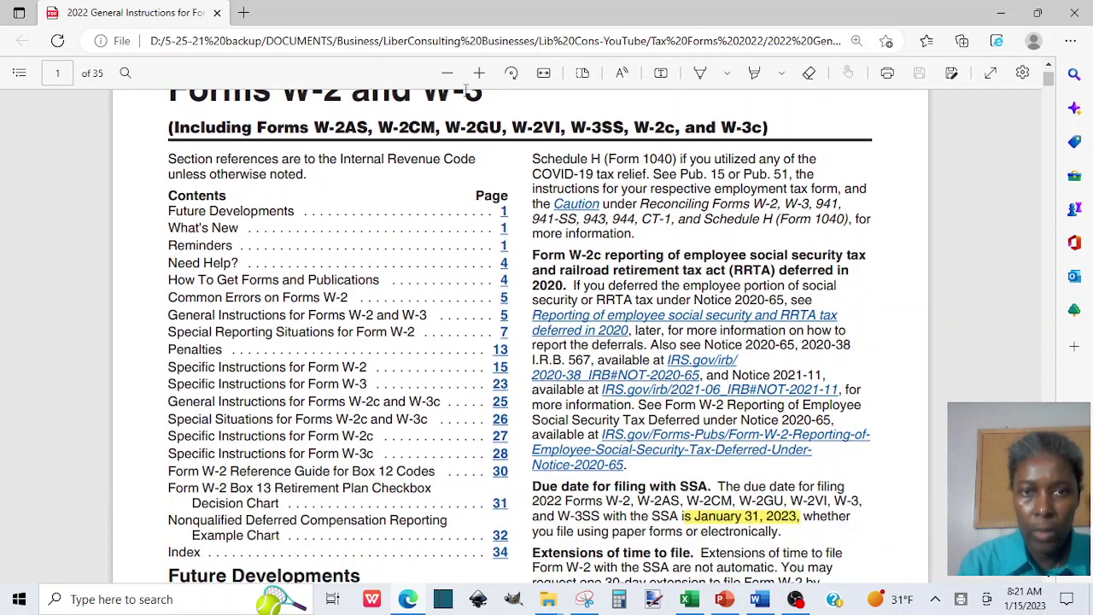
left_click(479, 74)
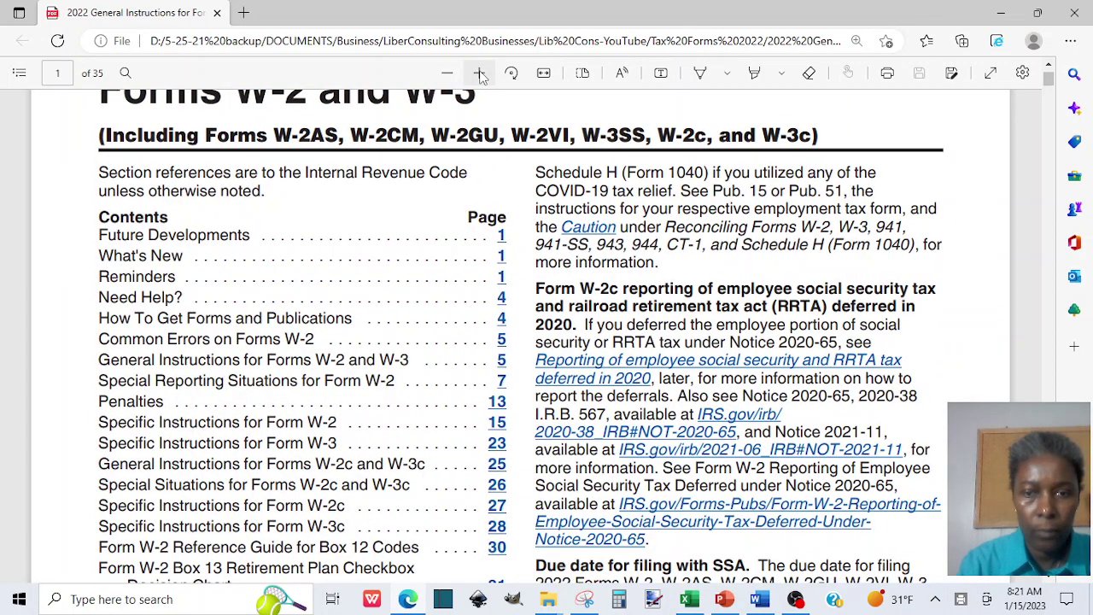
left_click(479, 75)
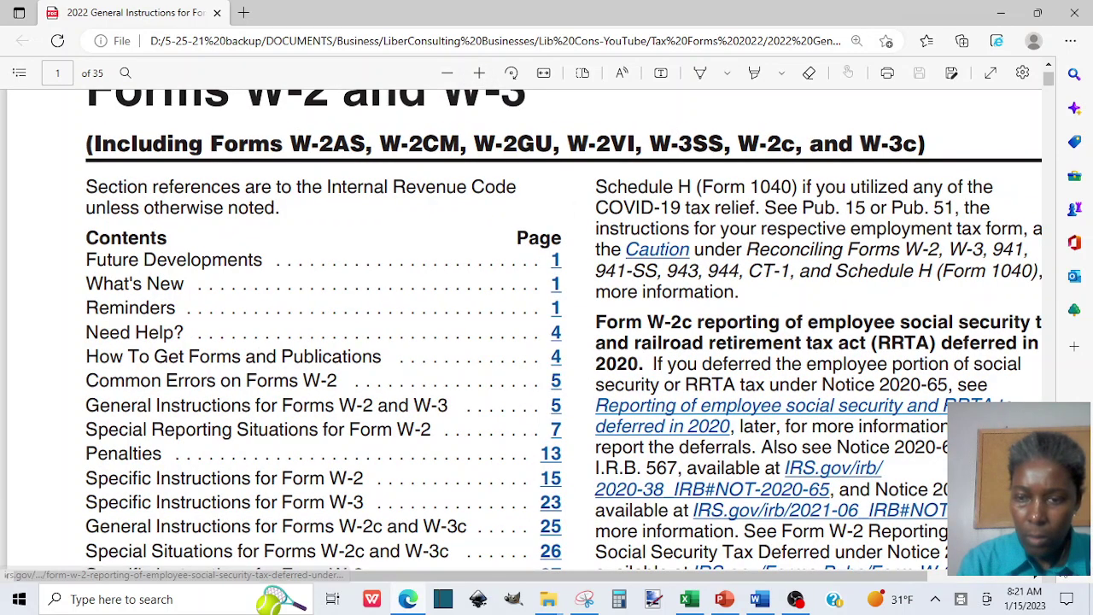
scroll(850, 472, "down", 1)
scroll(560, 330, "down", 4)
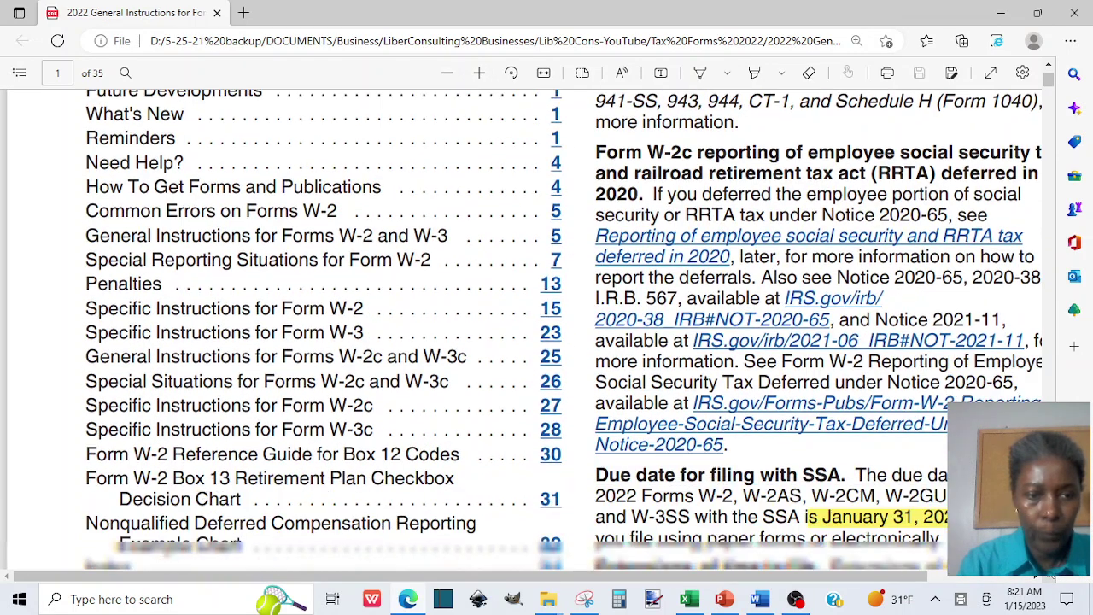
scroll(560, 330, "down", 1)
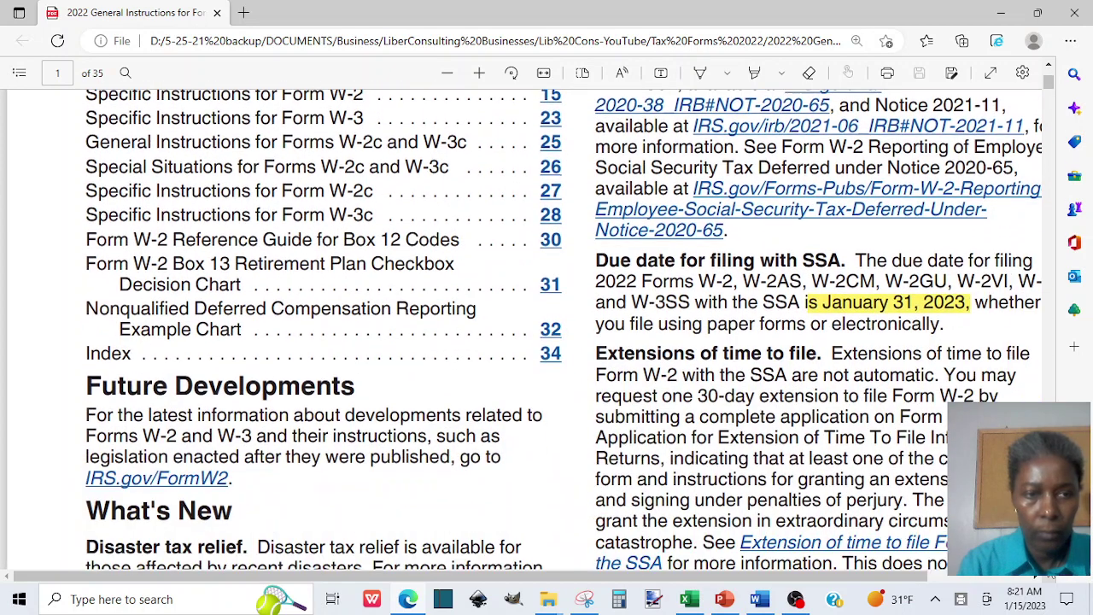
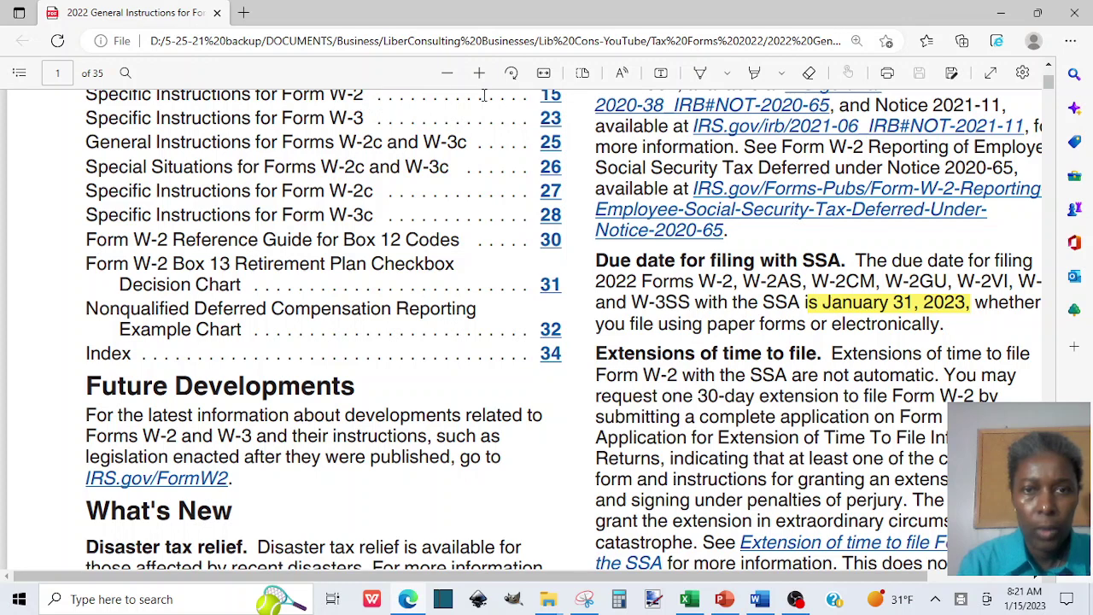
Jump to the Form W-2 instructions on page 15 and scroll to the Box 1 wages guidance on page 16.
left_click(551, 103)
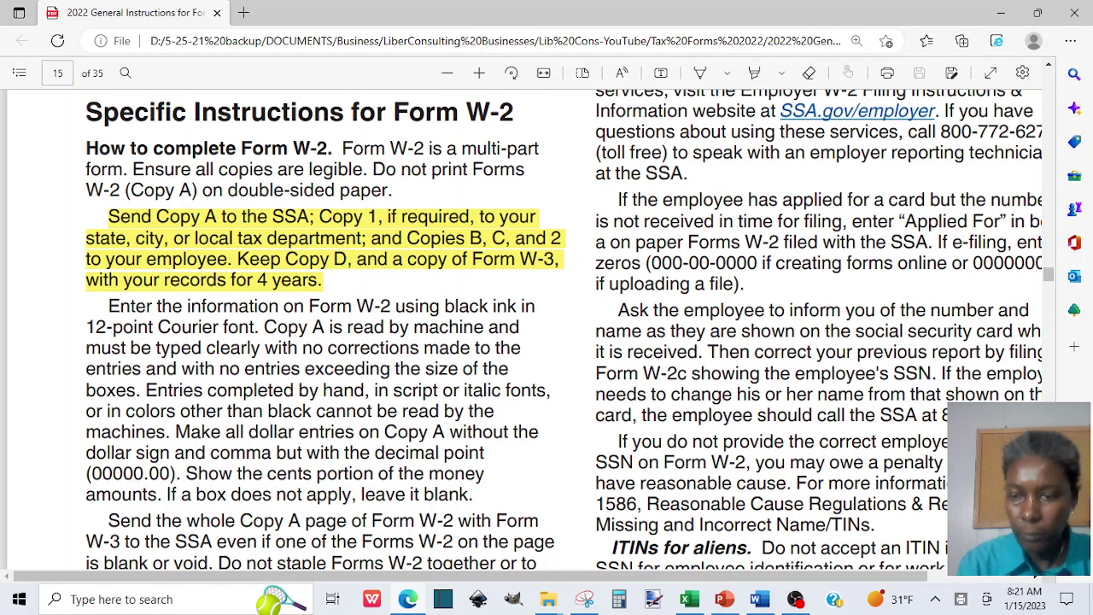
scroll(525, 329, "down", 5)
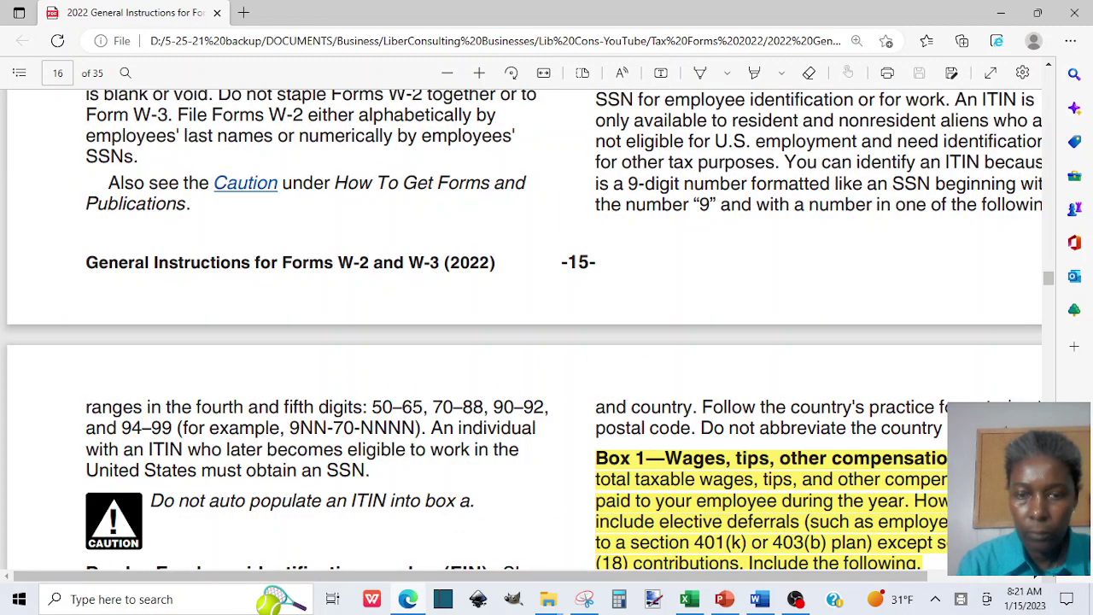
scroll(525, 329, "down", 3)
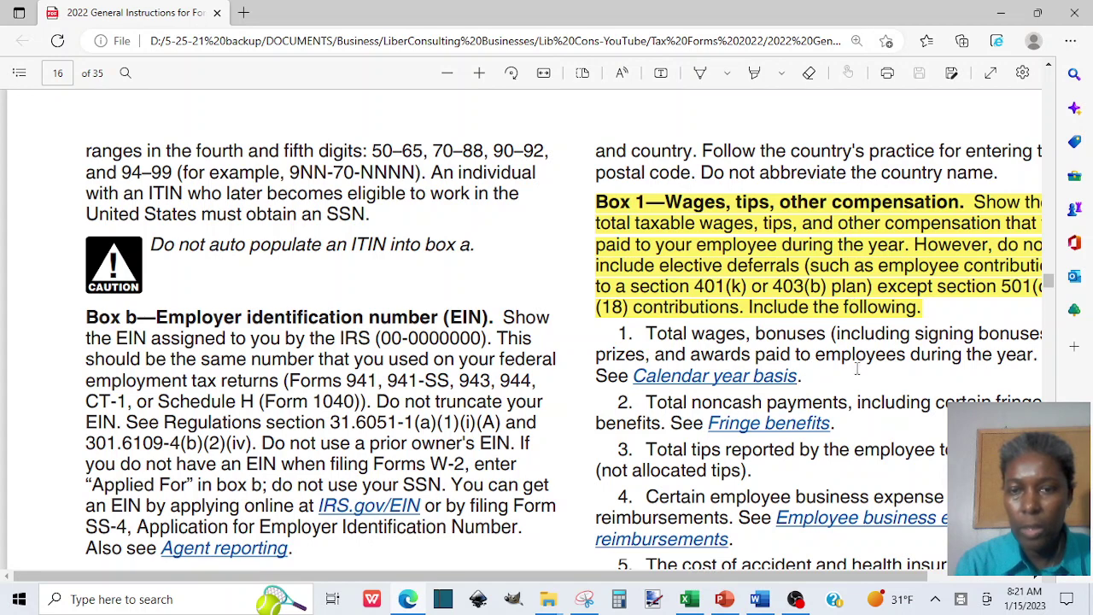
scroll(844, 360, "down", 1)
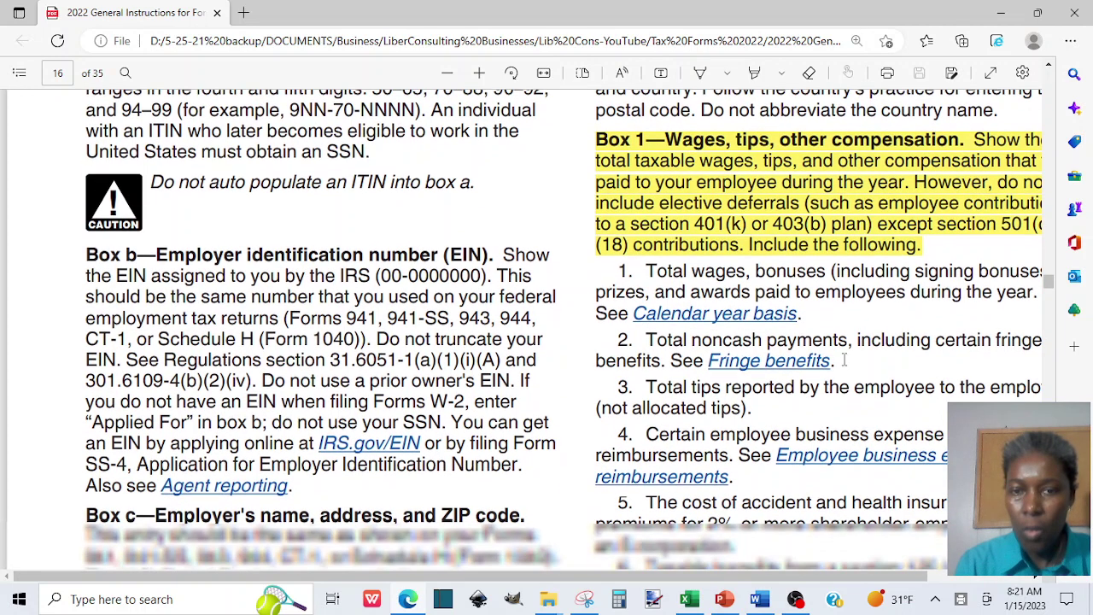
scroll(844, 361, "right", 2)
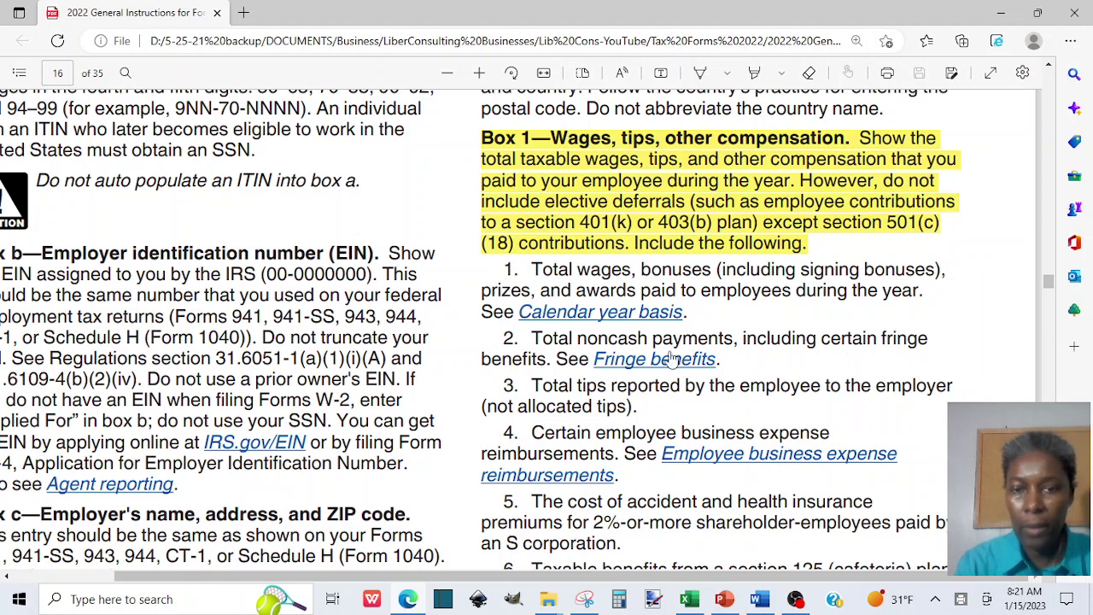
scroll(741, 340, "down", 1)
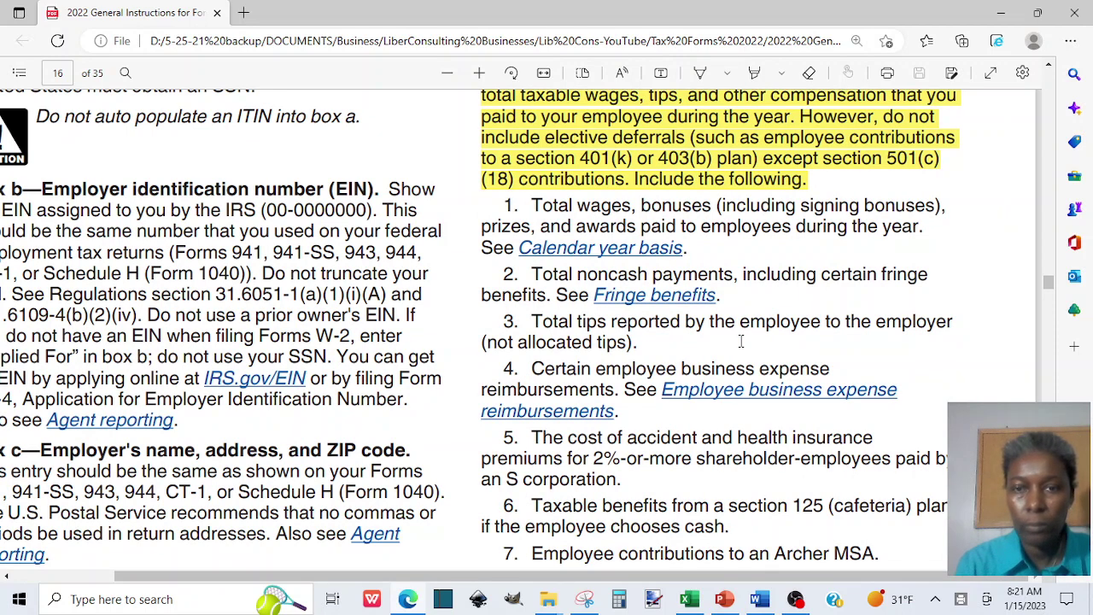
scroll(741, 341, "down", 1)
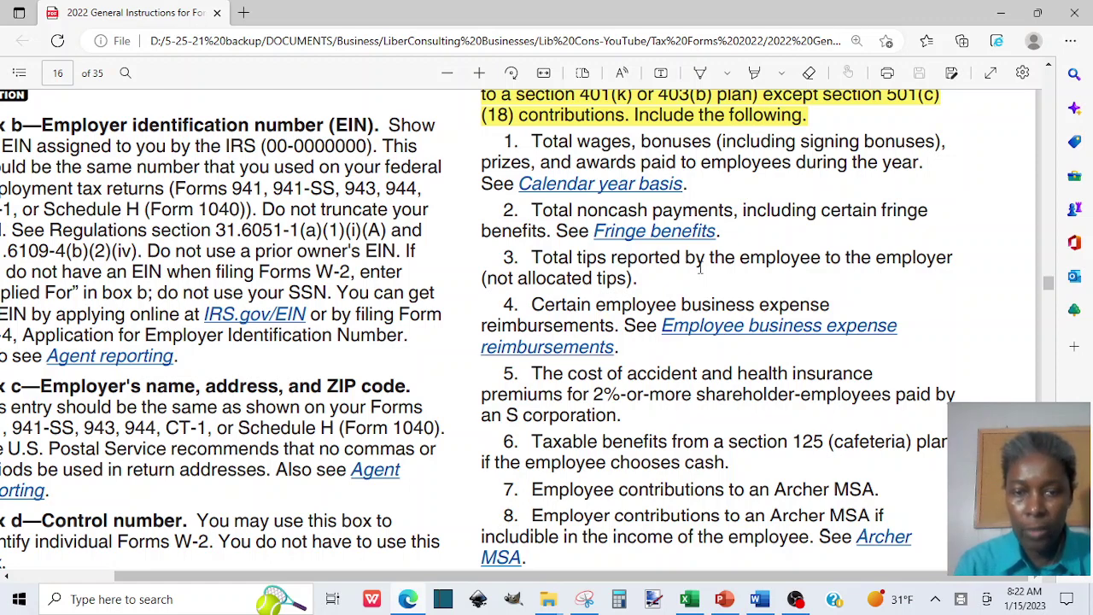
scroll(700, 269, "down", 3)
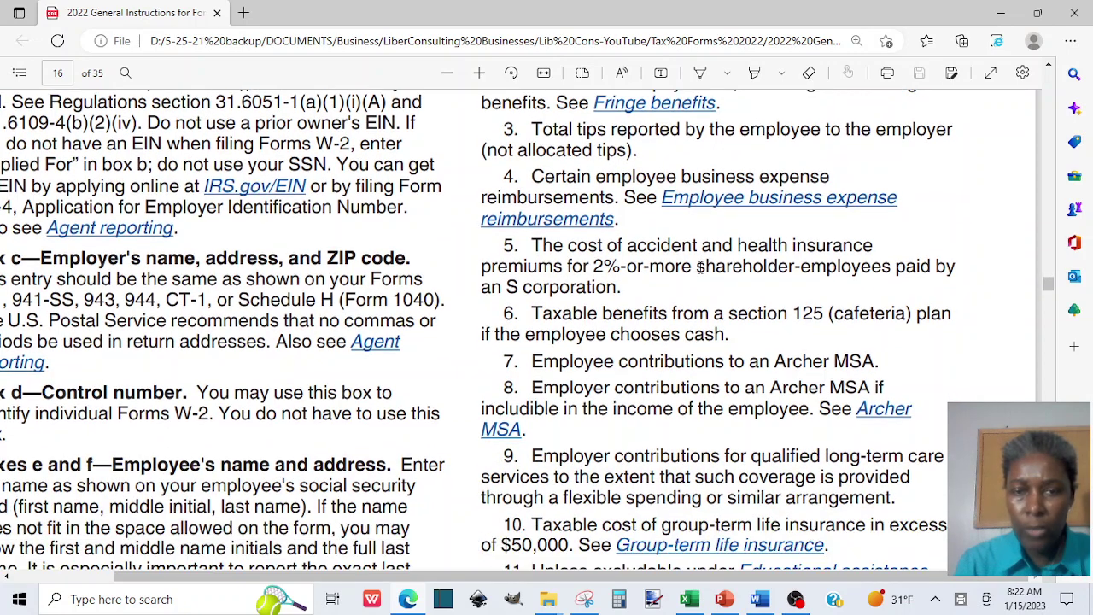
scroll(701, 267, "down", 2)
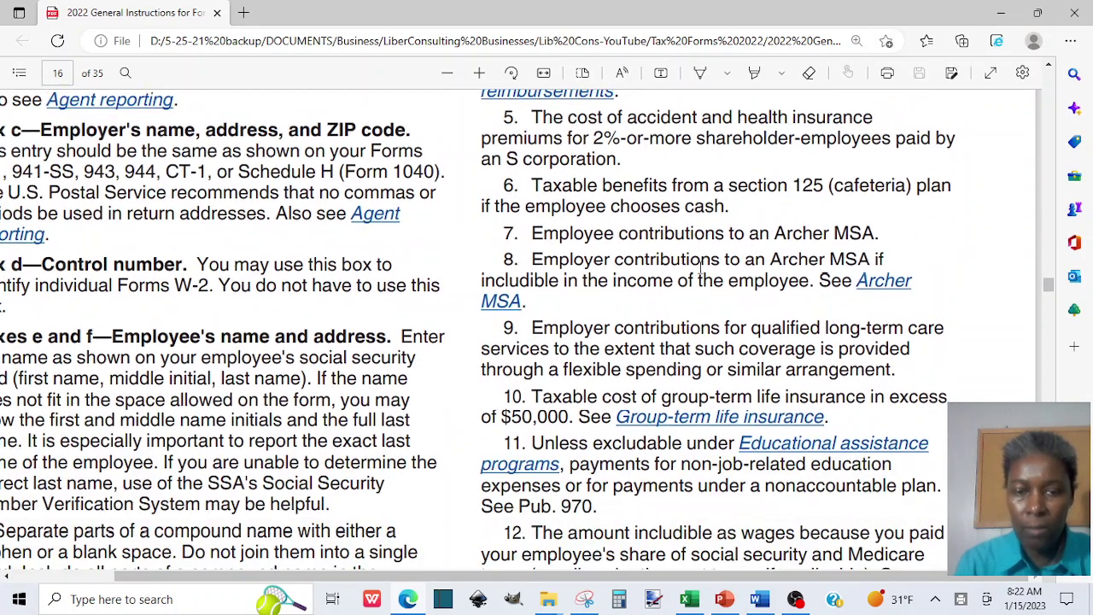
scroll(700, 268, "up", 5)
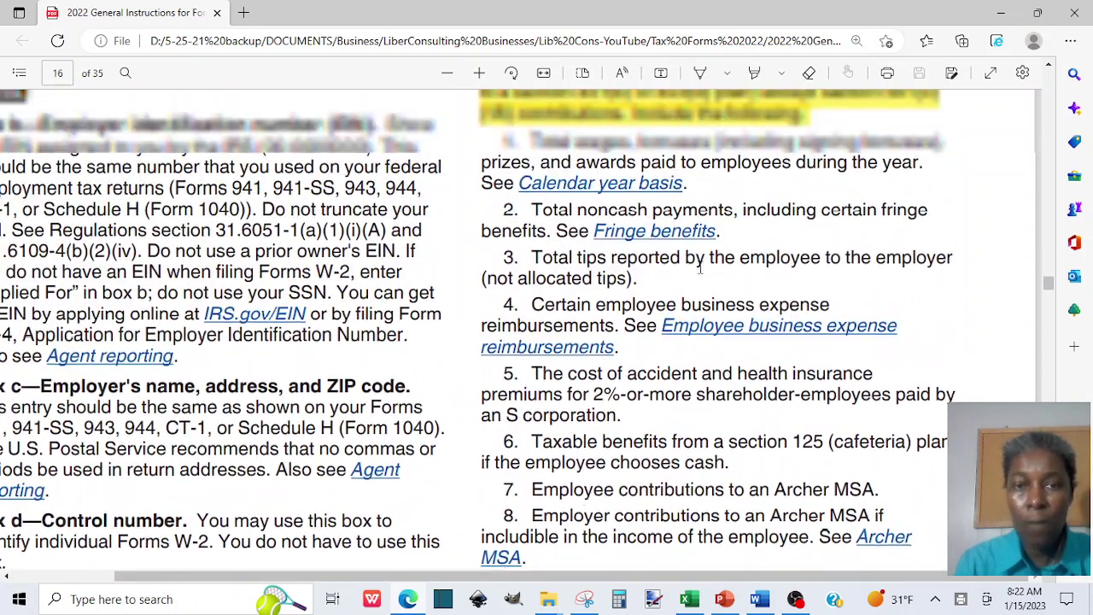
scroll(700, 268, "up", 4)
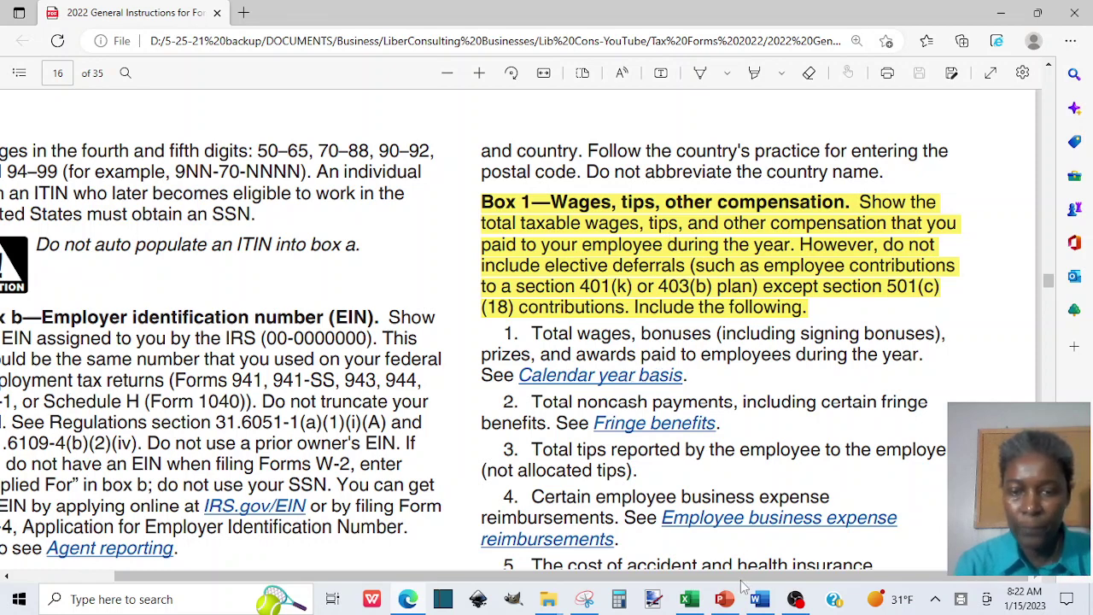
left_click(724, 600)
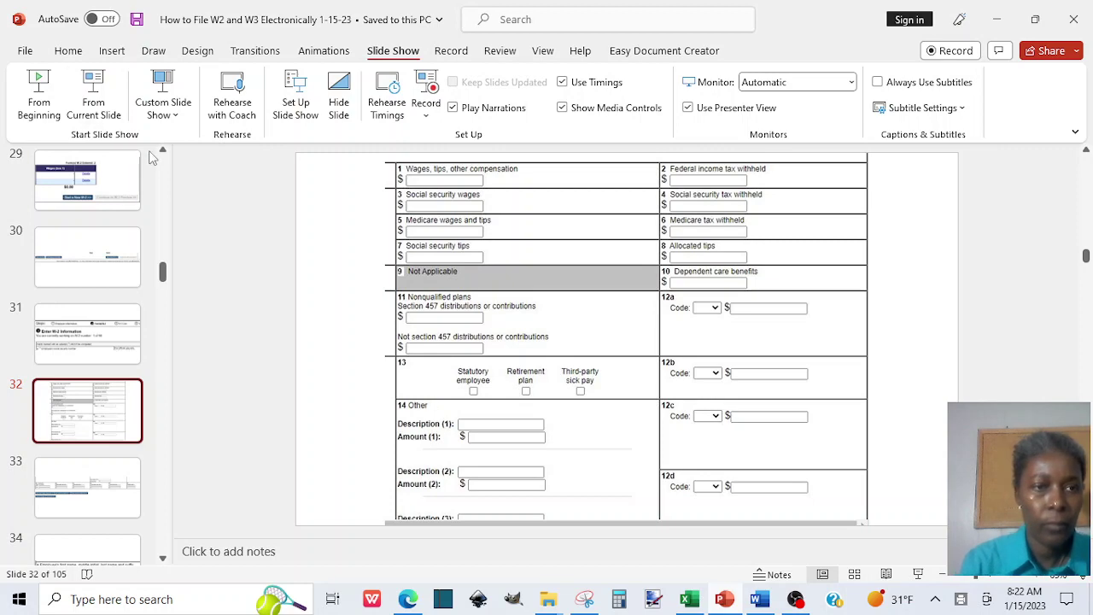
key("shift+F5")
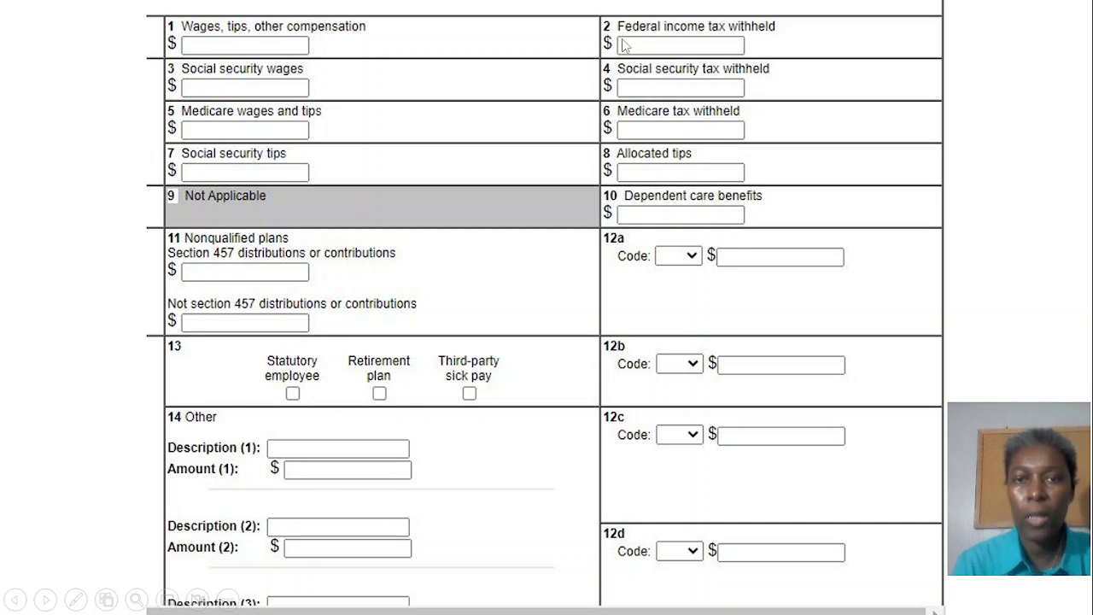
key("Escape")
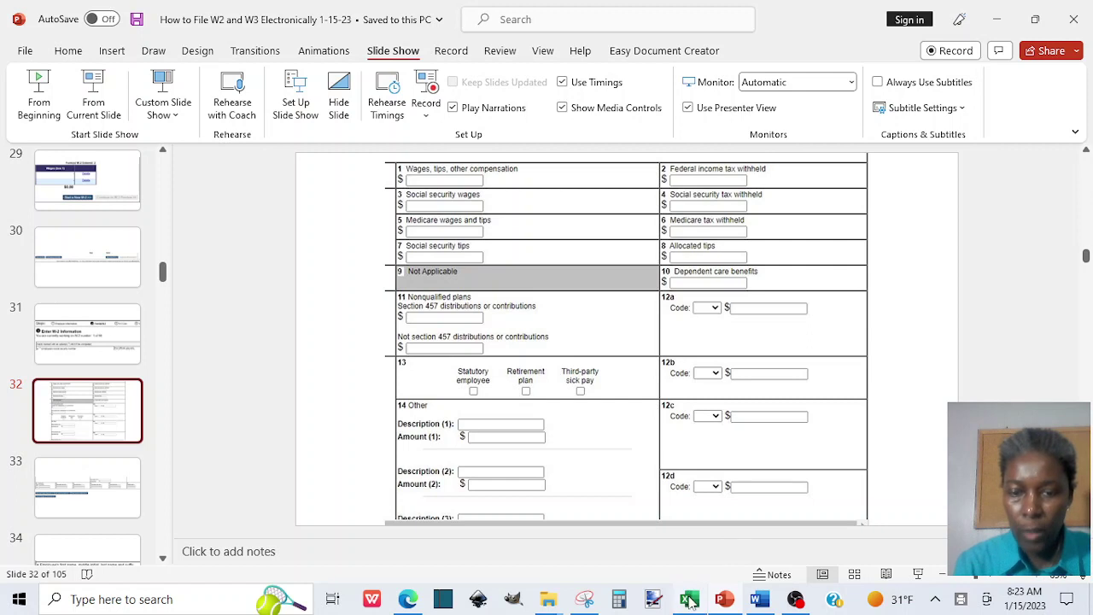
Maximize the payroll workbook's Q4 sheet and inspect row 11's total wages formula =SUM(E11:G11) in H11.
left_click(689, 601)
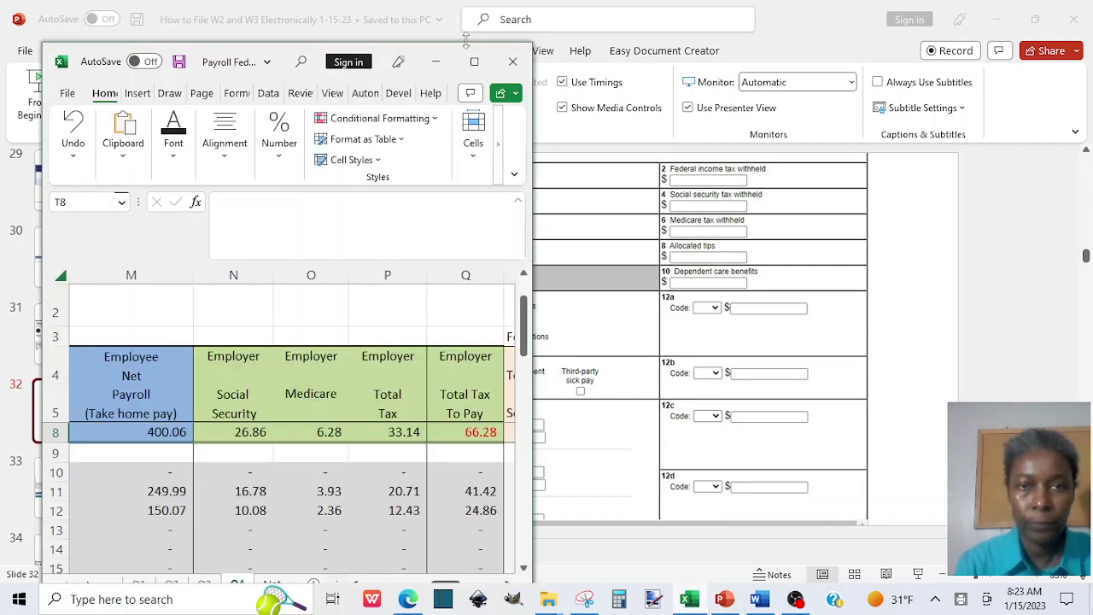
left_click(474, 65)
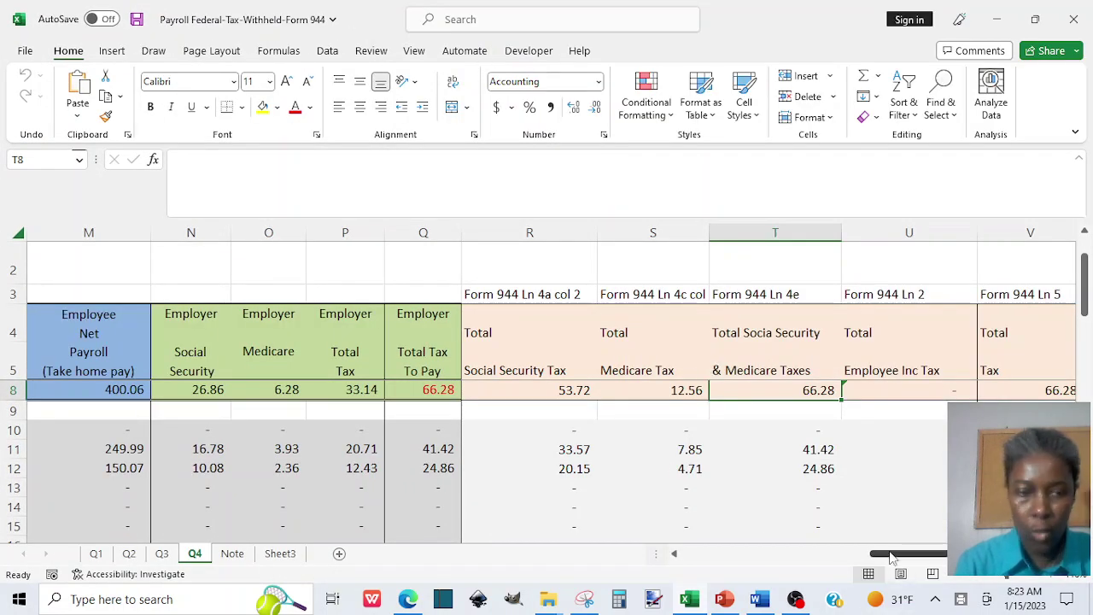
left_click_drag(891, 557, 699, 592)
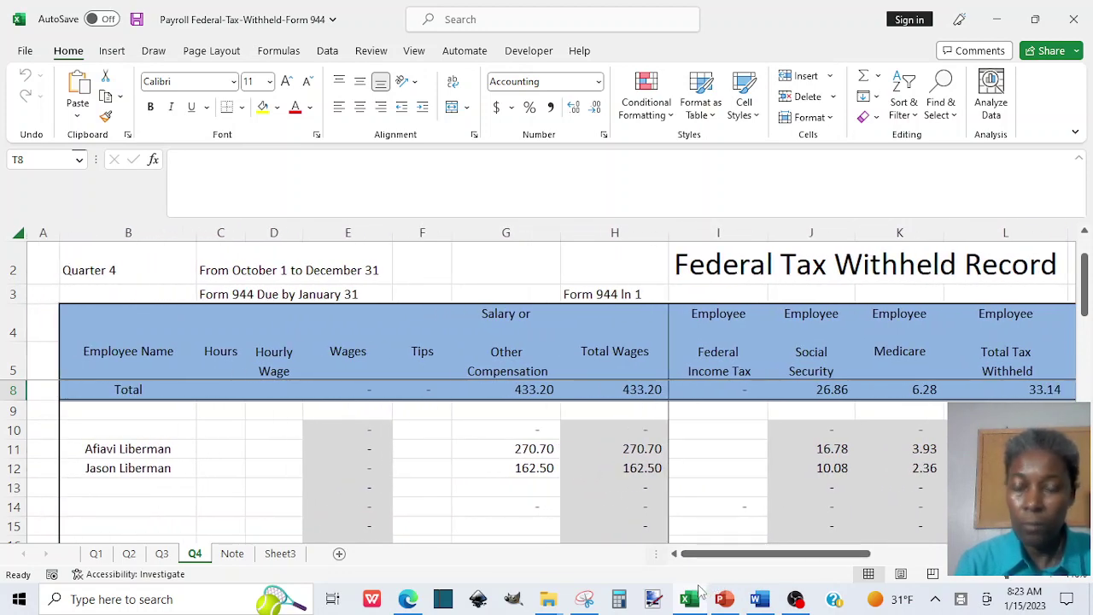
mouse_move(692, 598)
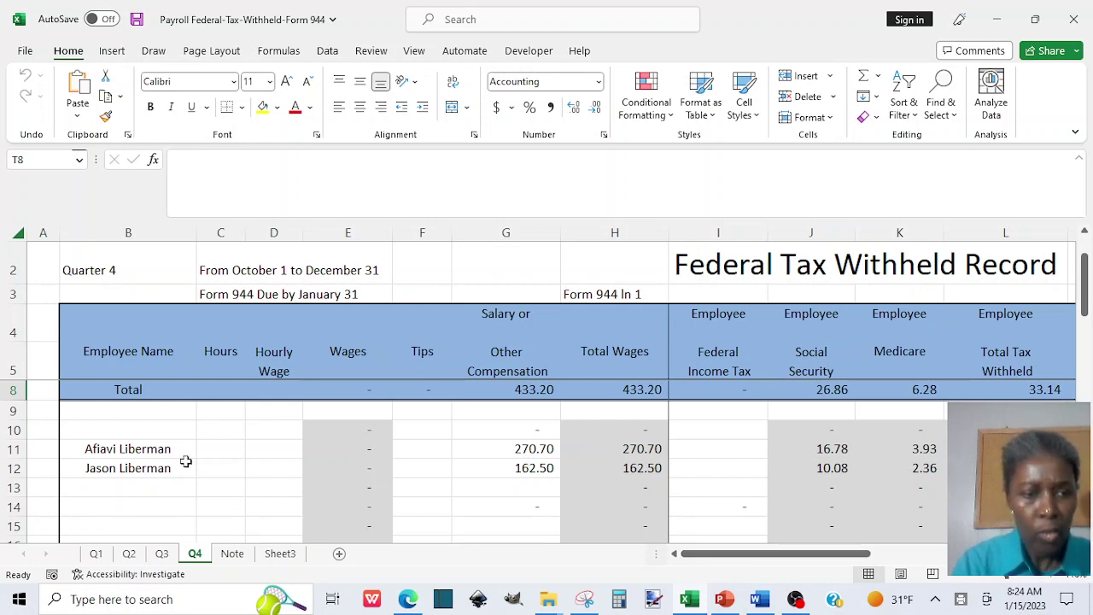
left_click(8, 448)
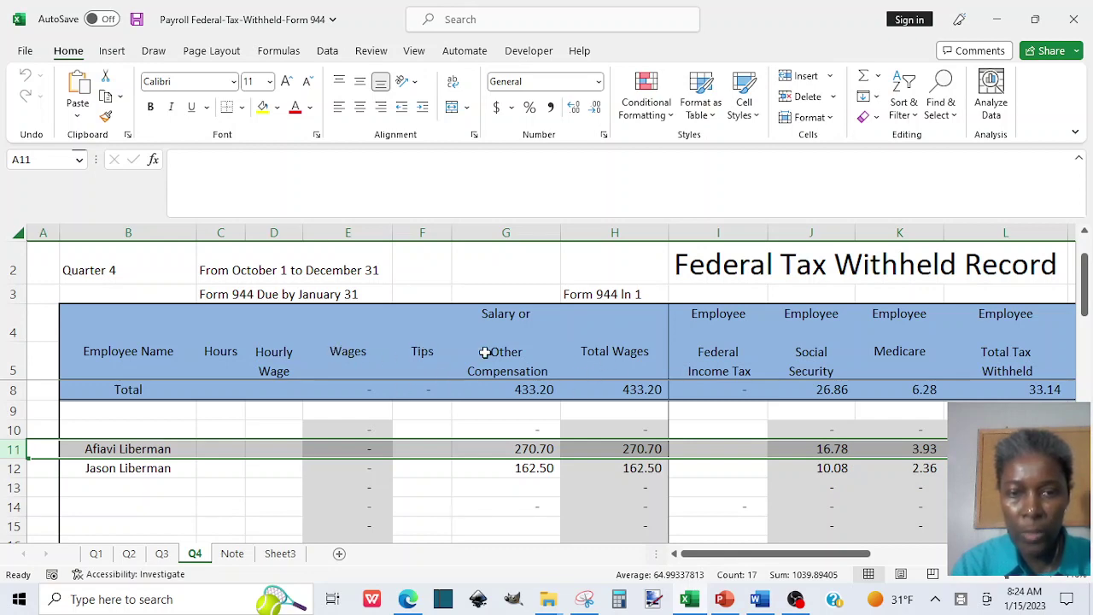
left_click(633, 451)
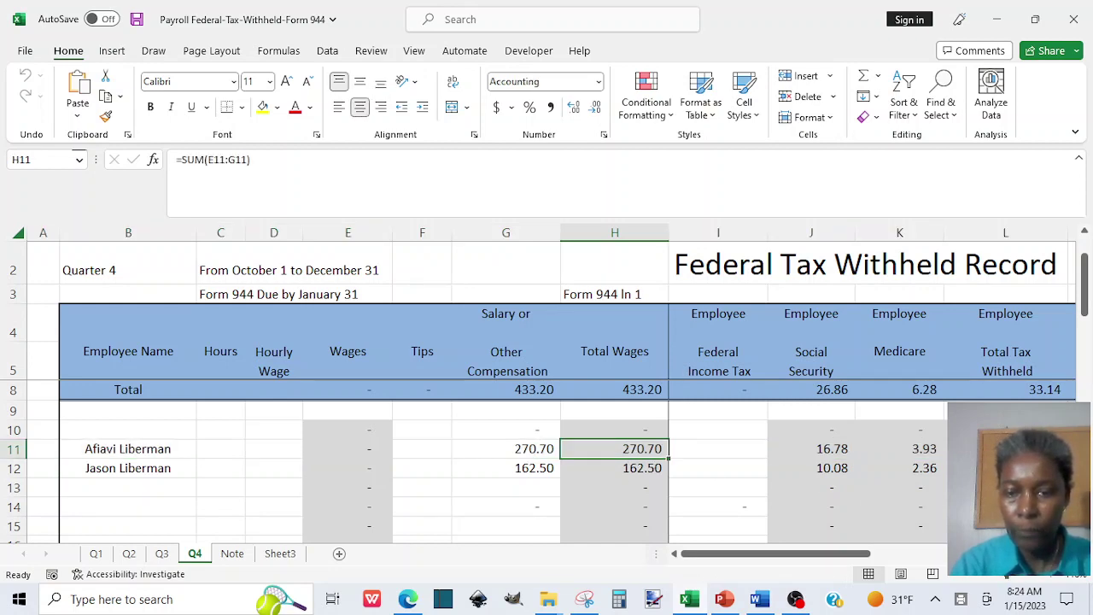
Return to PowerPoint and start the slide show from the blank W-2 form slide 32.
left_click(723, 601)
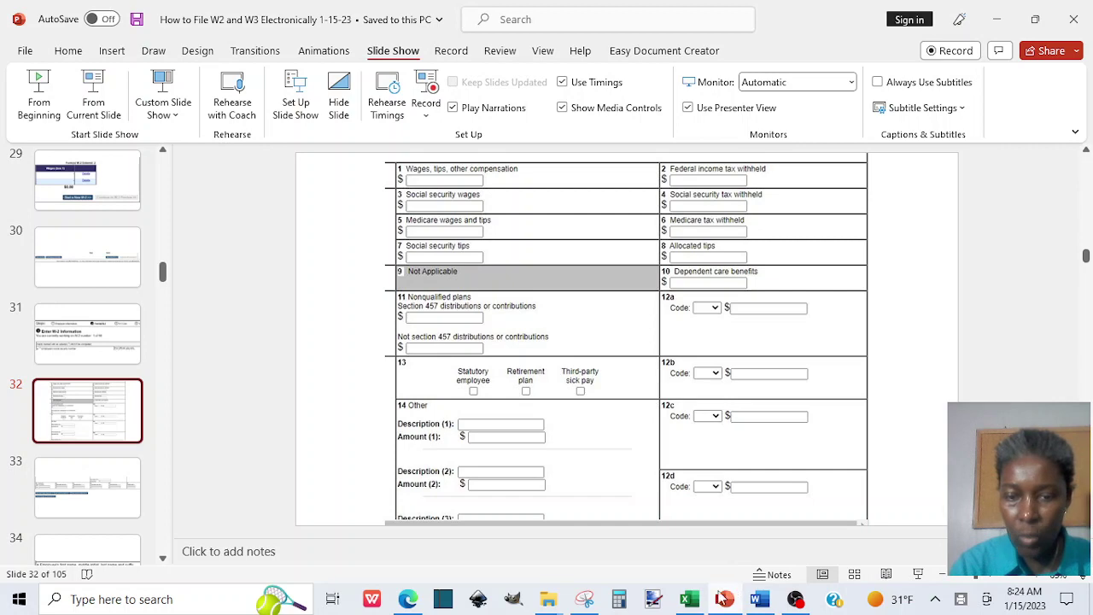
left_click(694, 601)
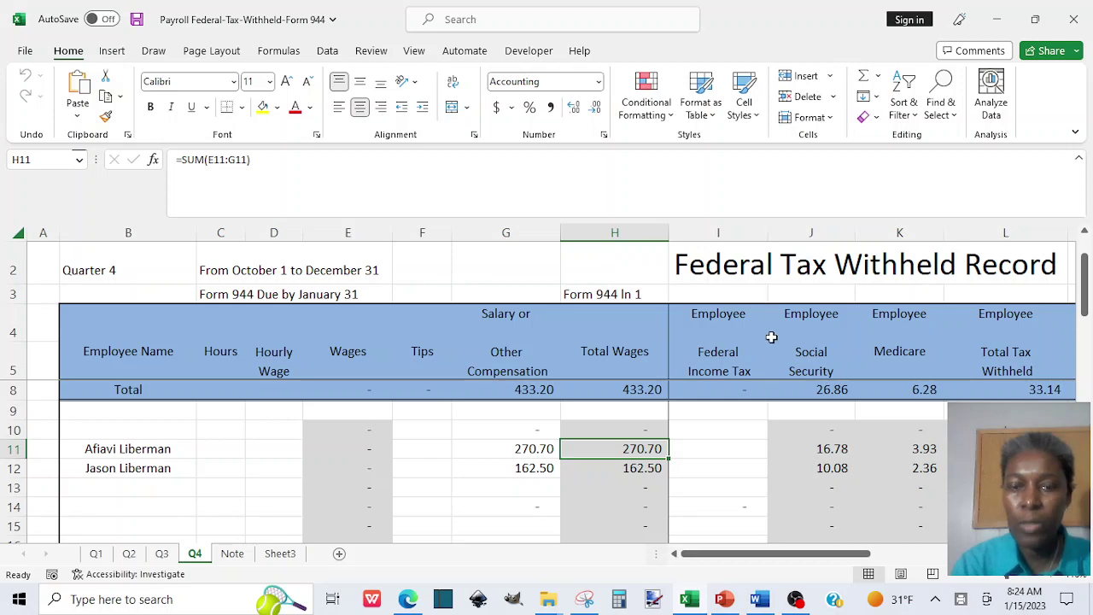
left_click(723, 601)
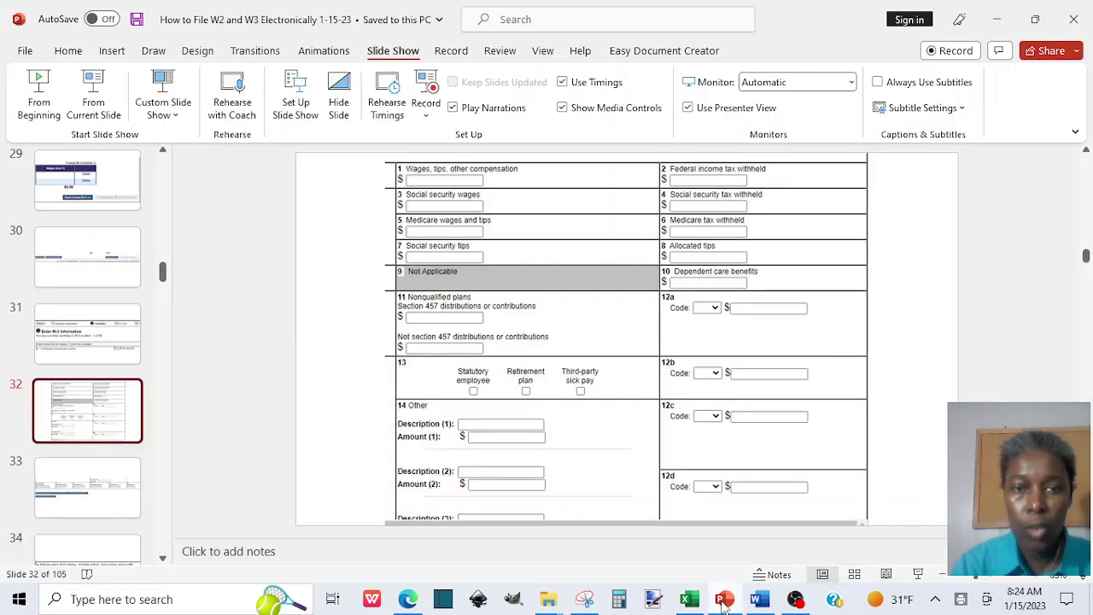
left_click(95, 120)
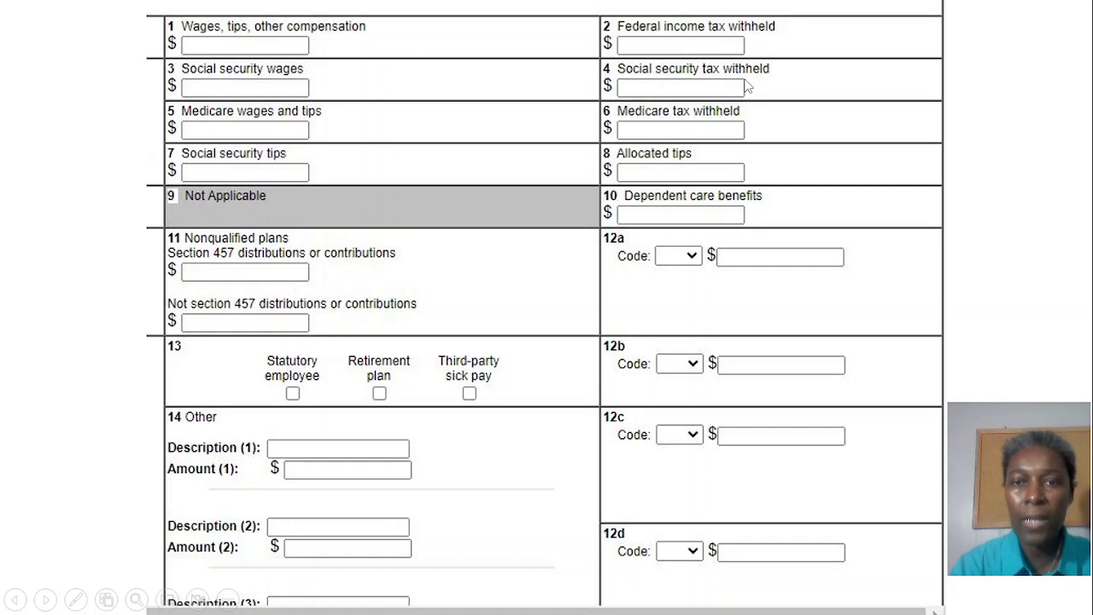
key("Escape")
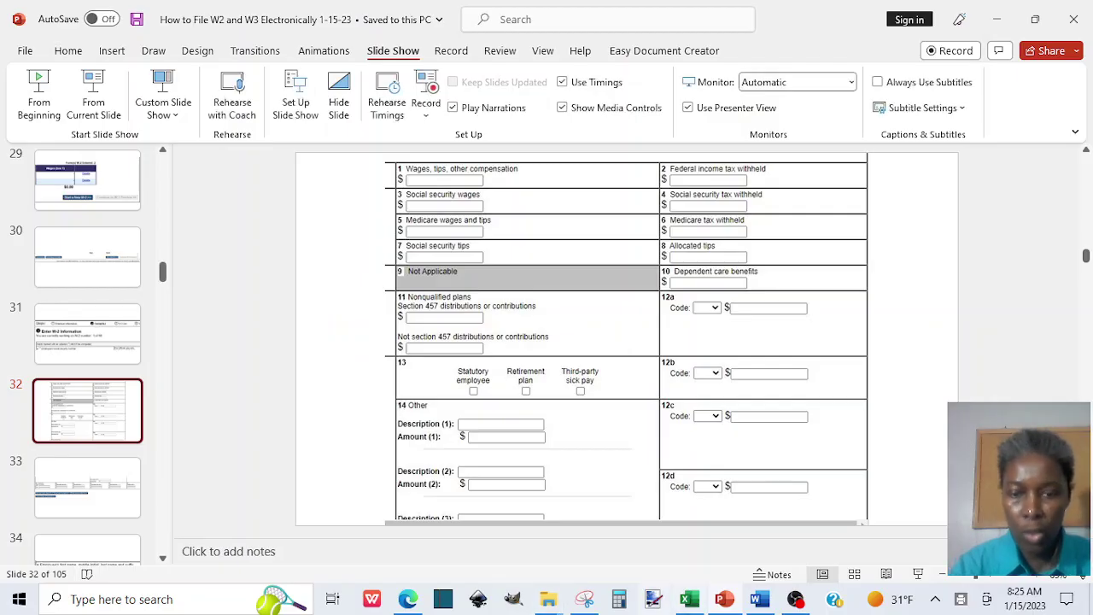
left_click(690, 601)
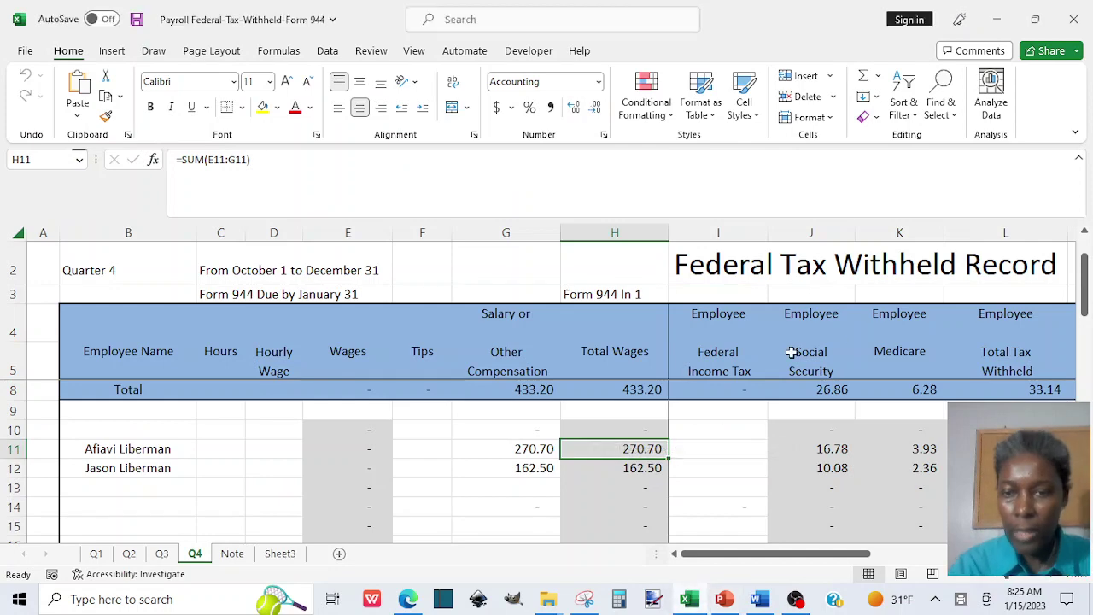
left_click(830, 447)
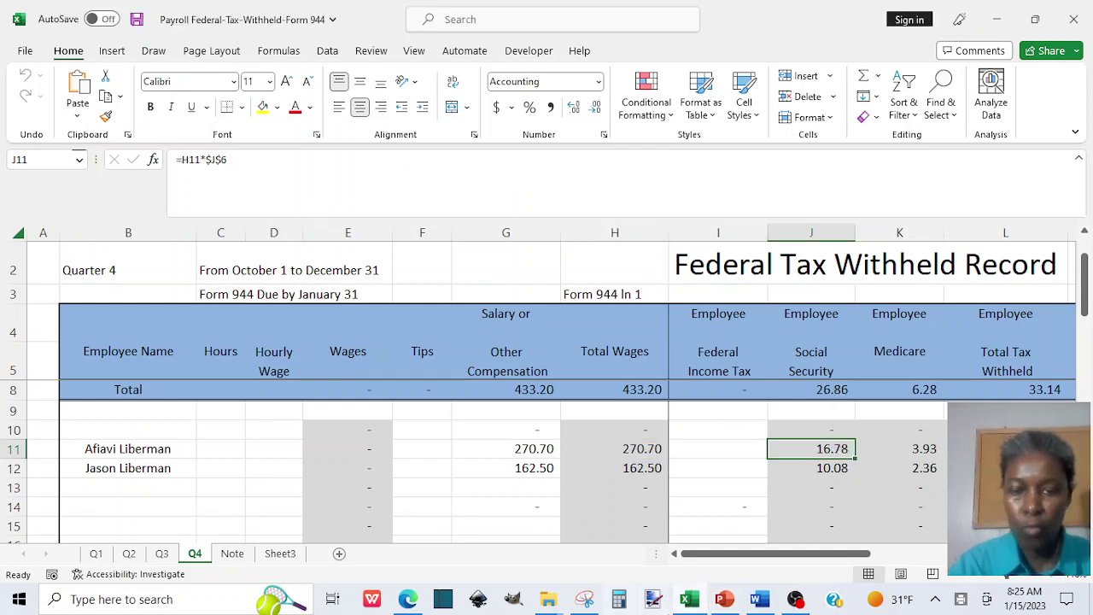
mouse_move(725, 602)
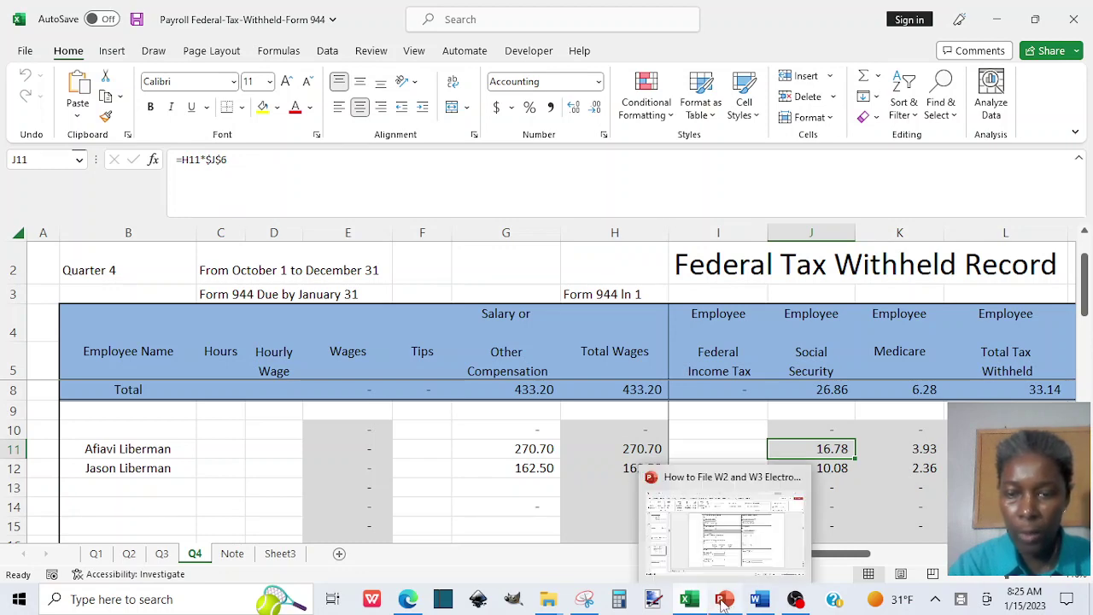
left_click(924, 449)
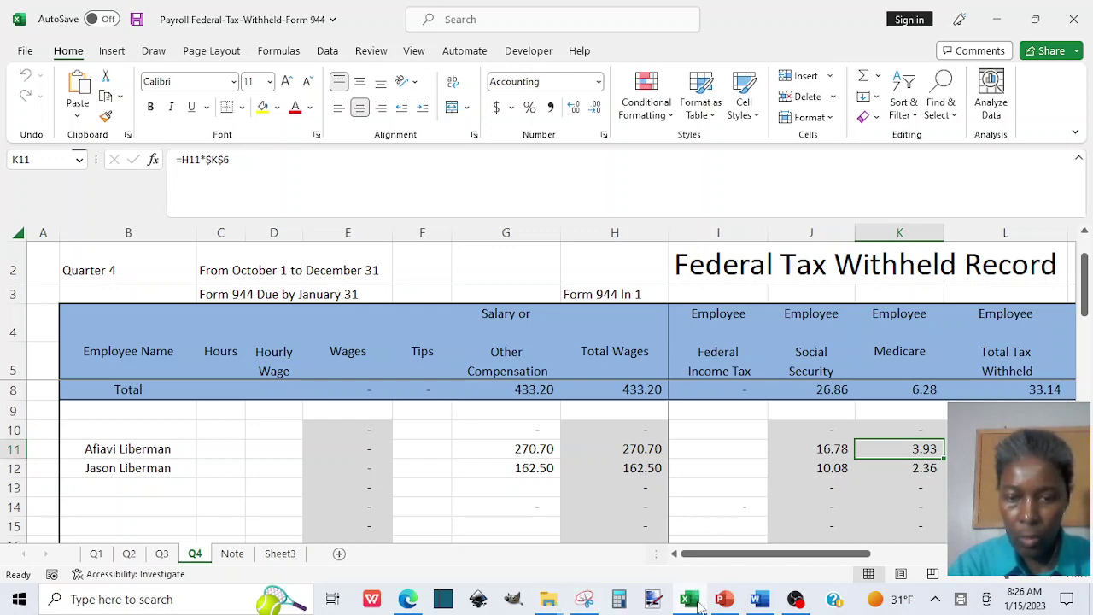
left_click(725, 602)
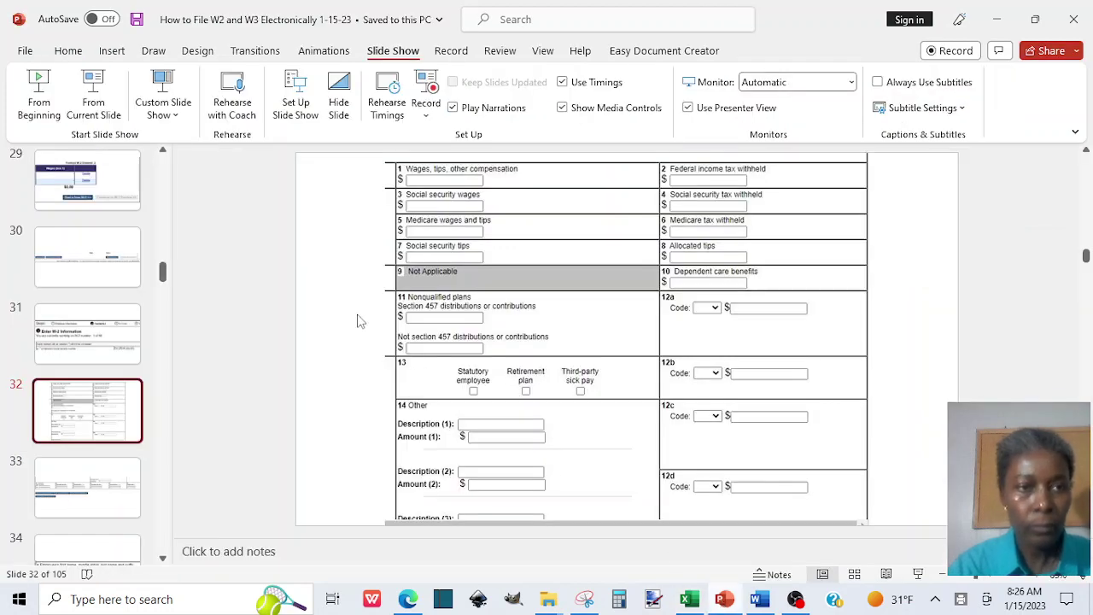
Start presenting from the W-2 slide and advance to the employee address close-up.
left_click(94, 109)
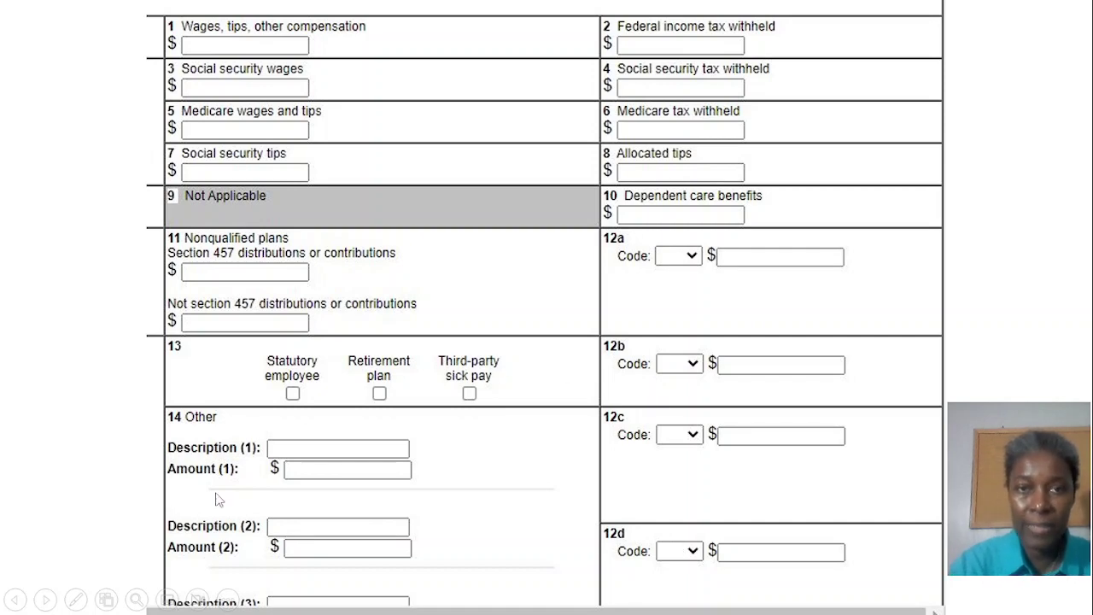
left_click(659, 534)
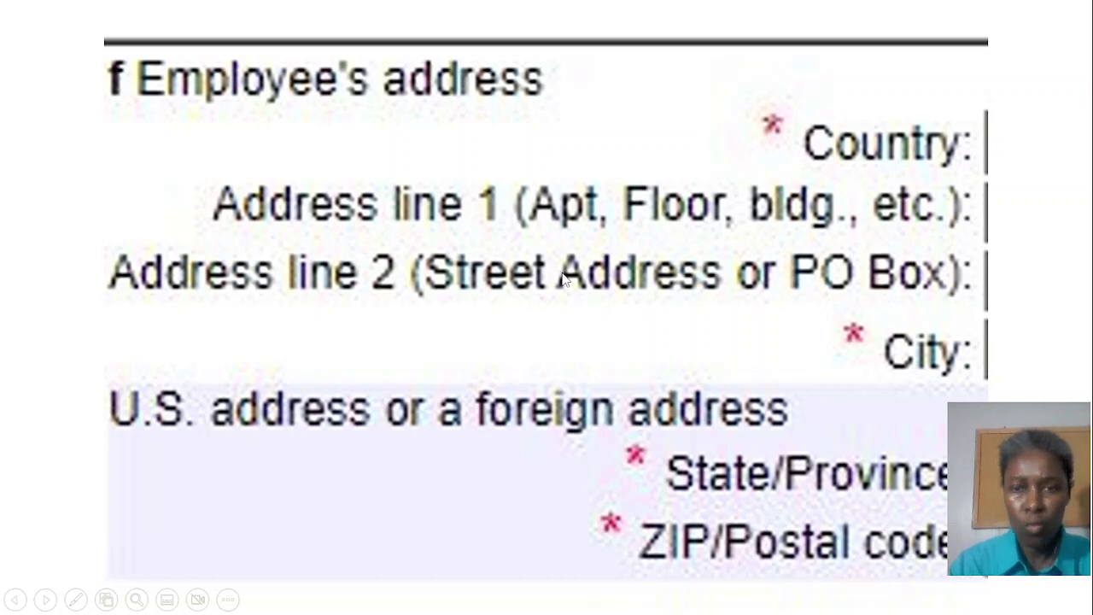
Alternate between the payroll spreadsheet slide and the W-2 boxes 1, 3 and 5 slide showing 270.70.
left_click(562, 279)
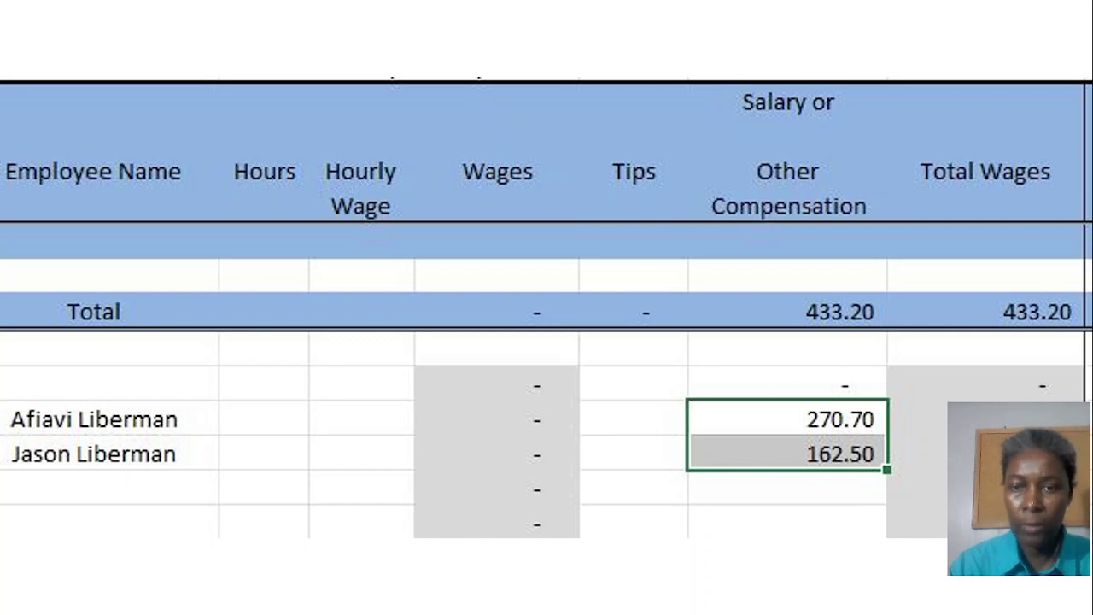
key("Right")
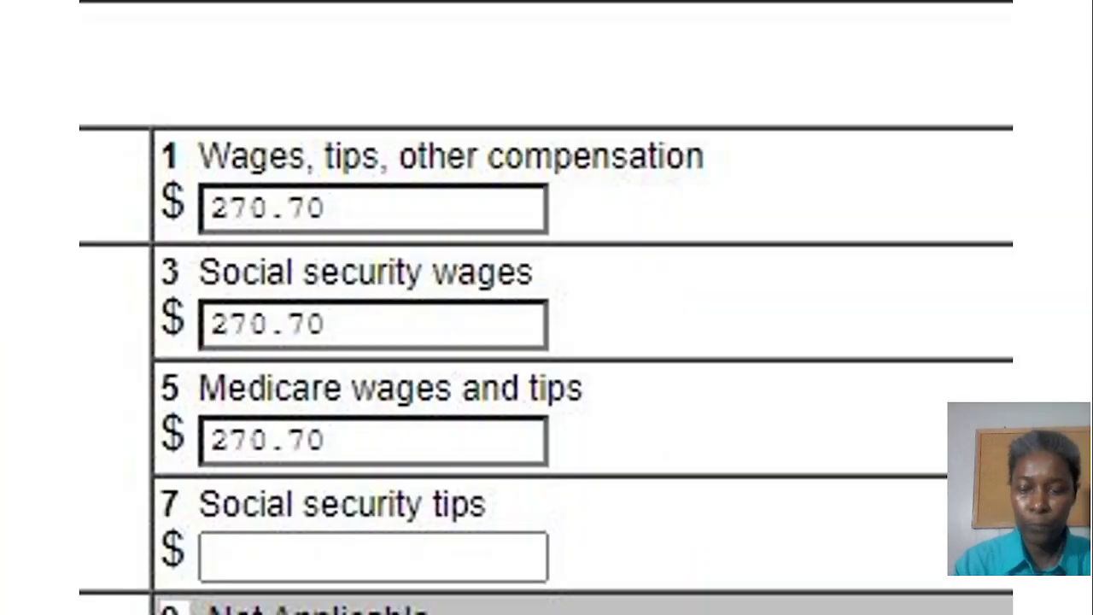
key("Right")
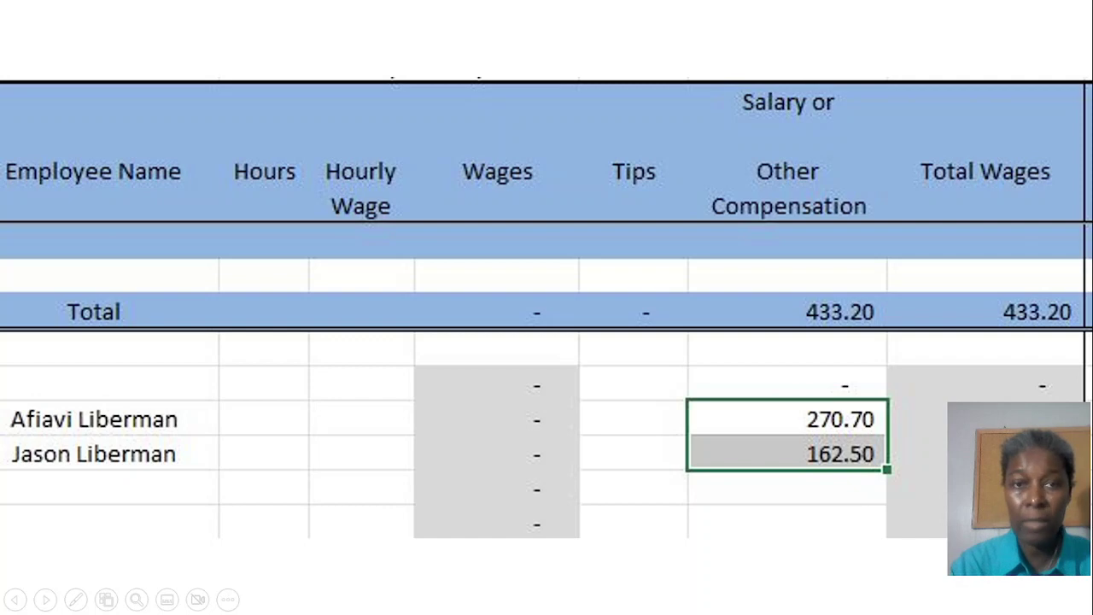
key("Right")
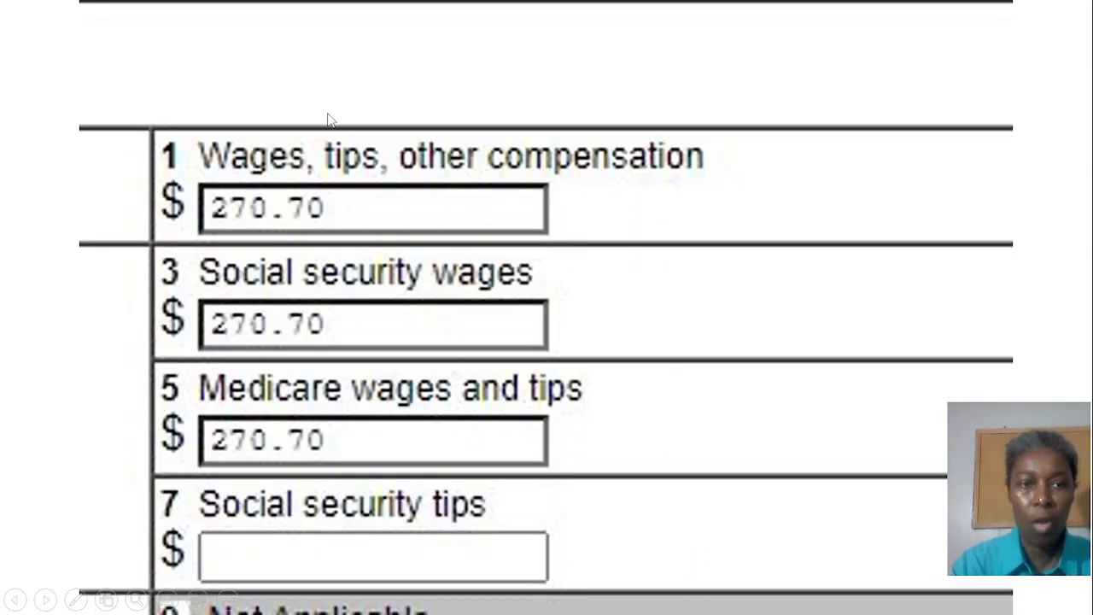
key("Left")
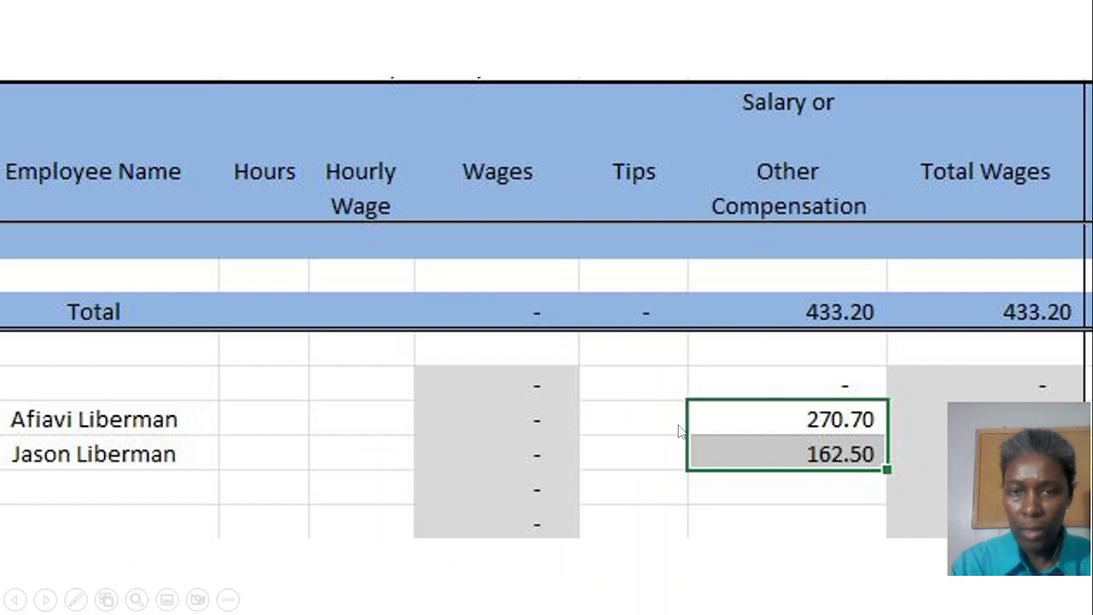
key("Right")
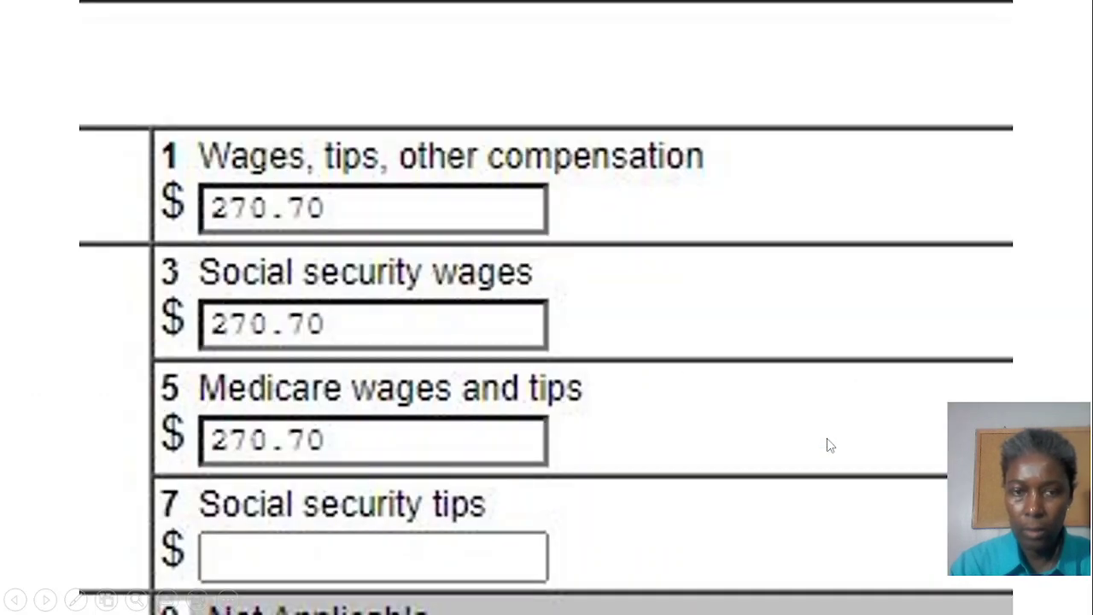
key("Left")
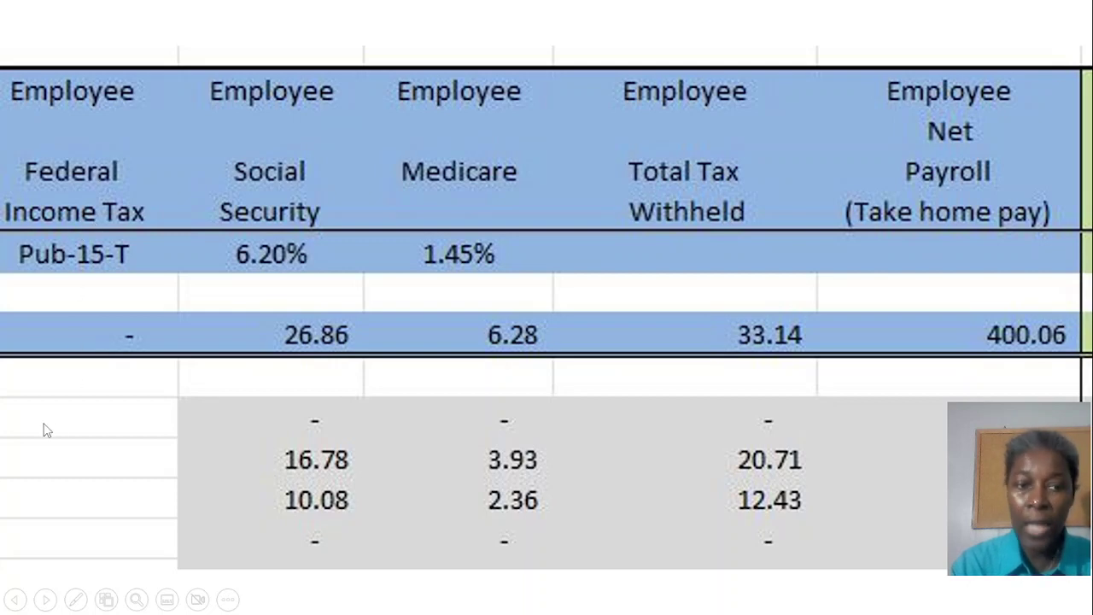
Advance to the W-2 slide with box 4 at 16.78 and box 6 at 3.93.
key("Right")
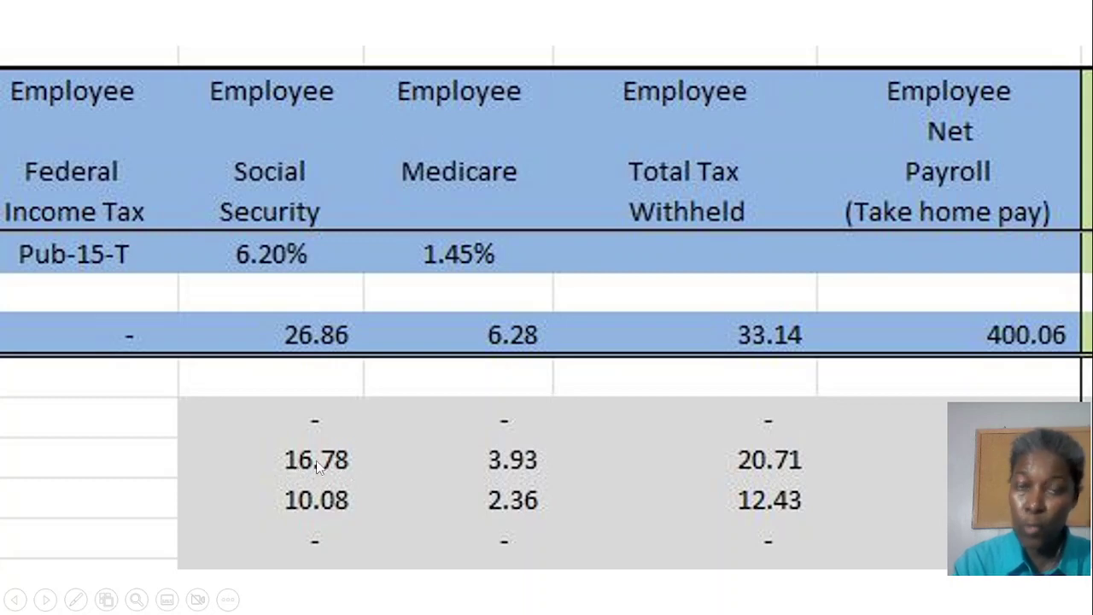
left_click(517, 459)
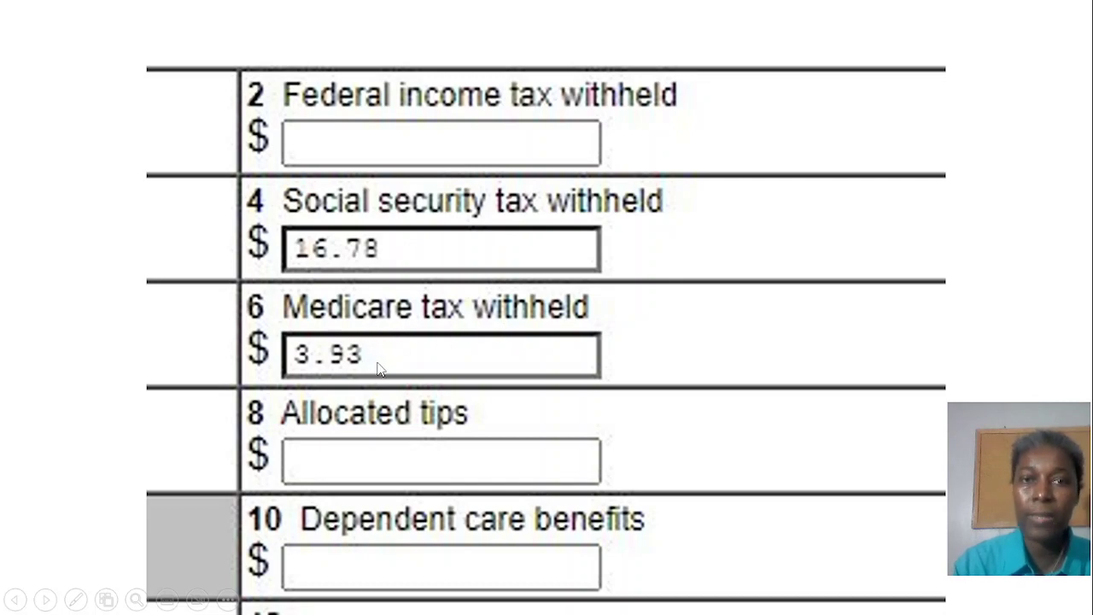
Show the full completed W-2 form, then exit the slide show to edit slide 40.
key("Escape")
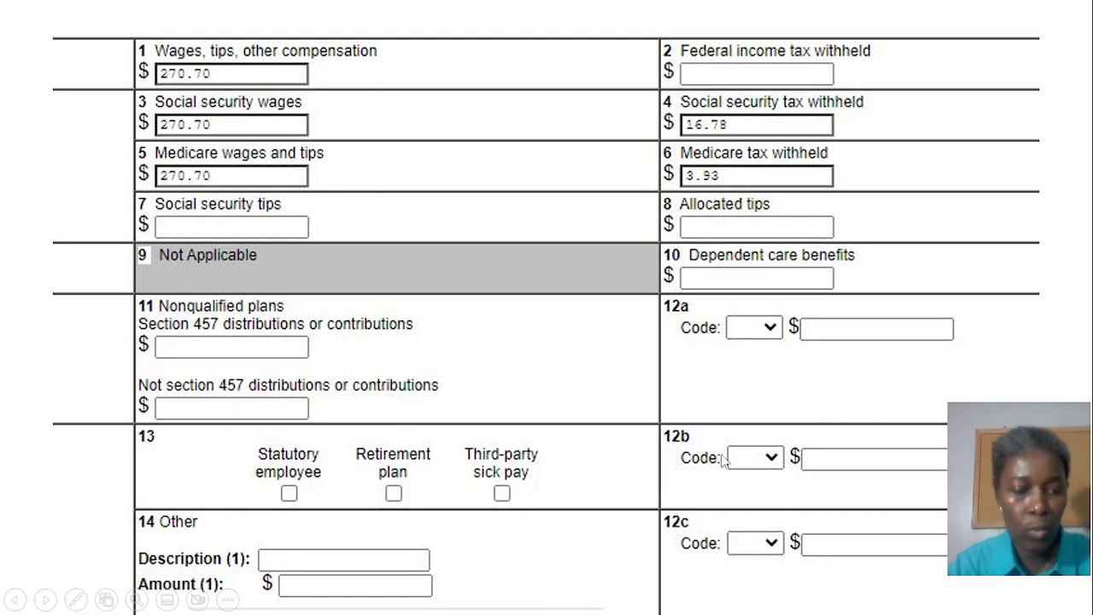
key("Escape")
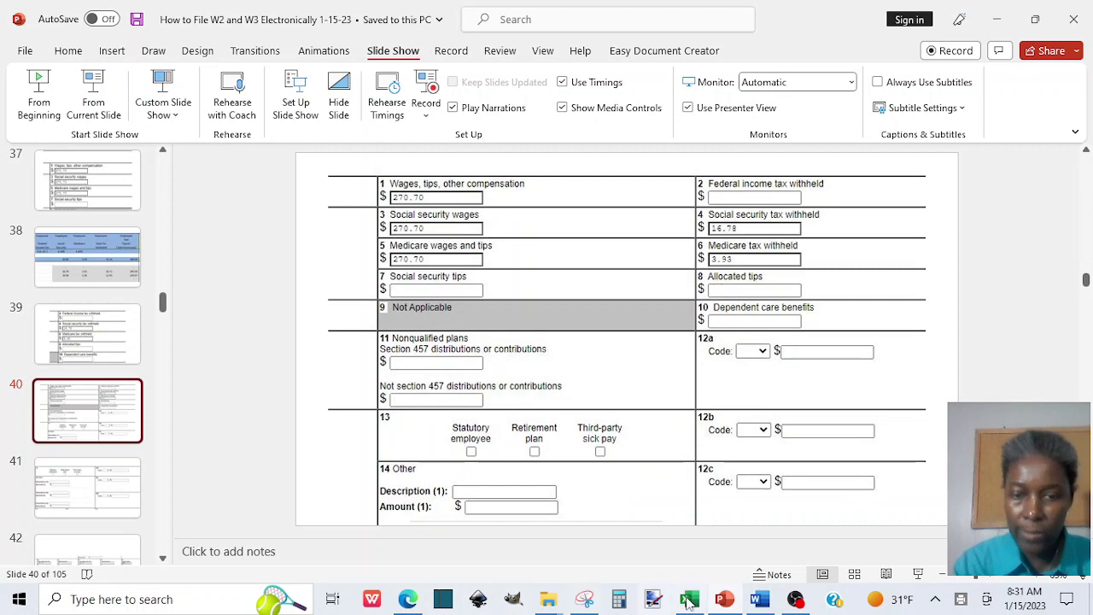
Go to page 30 of the W-2 instructions PDF and bring the Box 12 codes into view.
left_click(409, 601)
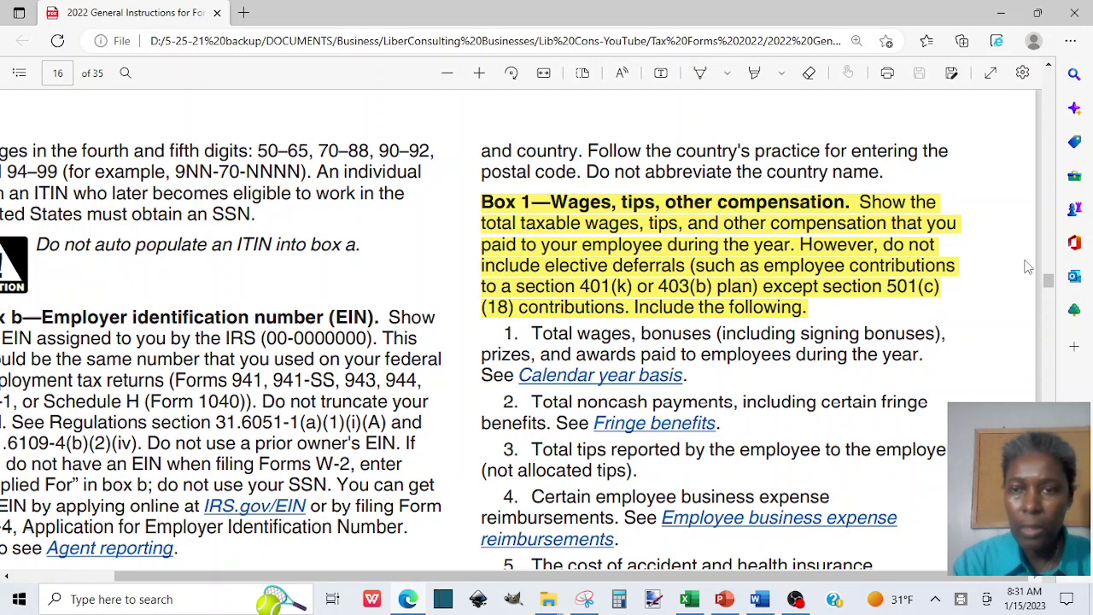
left_click(67, 72)
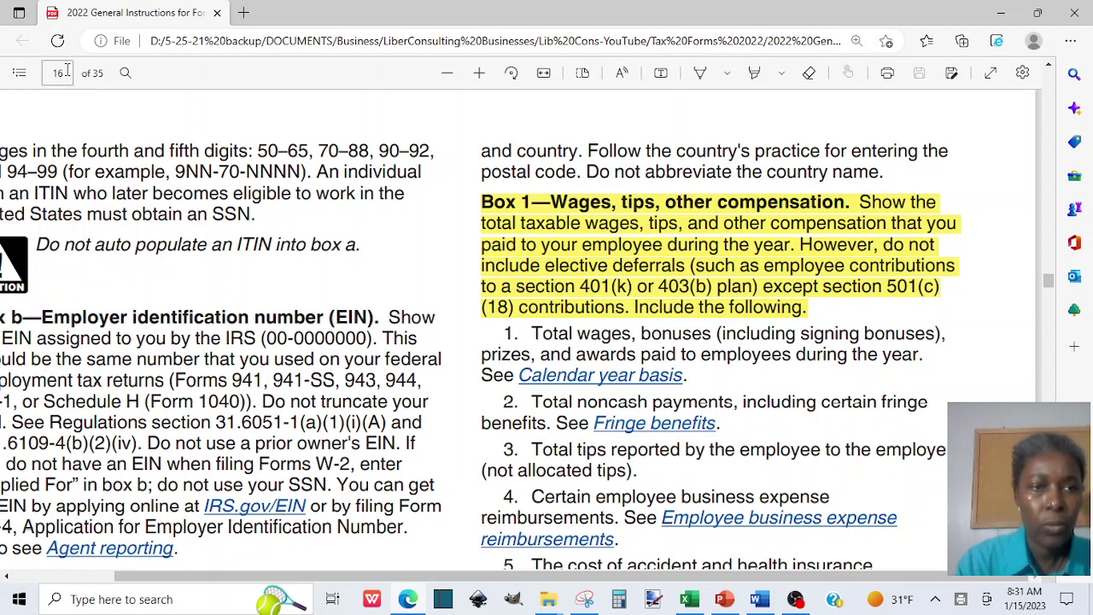
type("30")
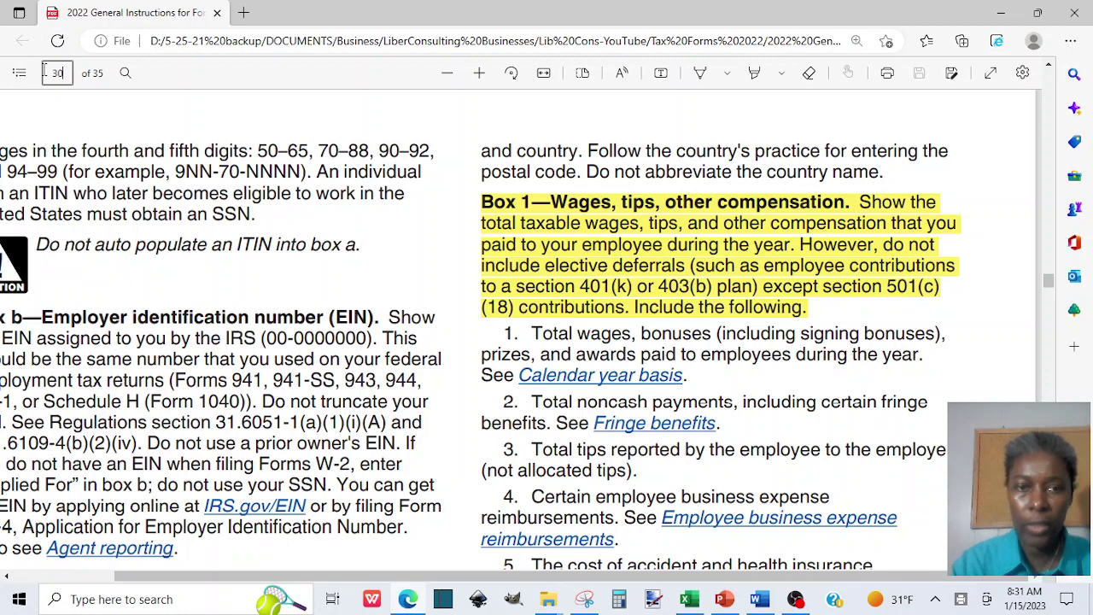
key("Return")
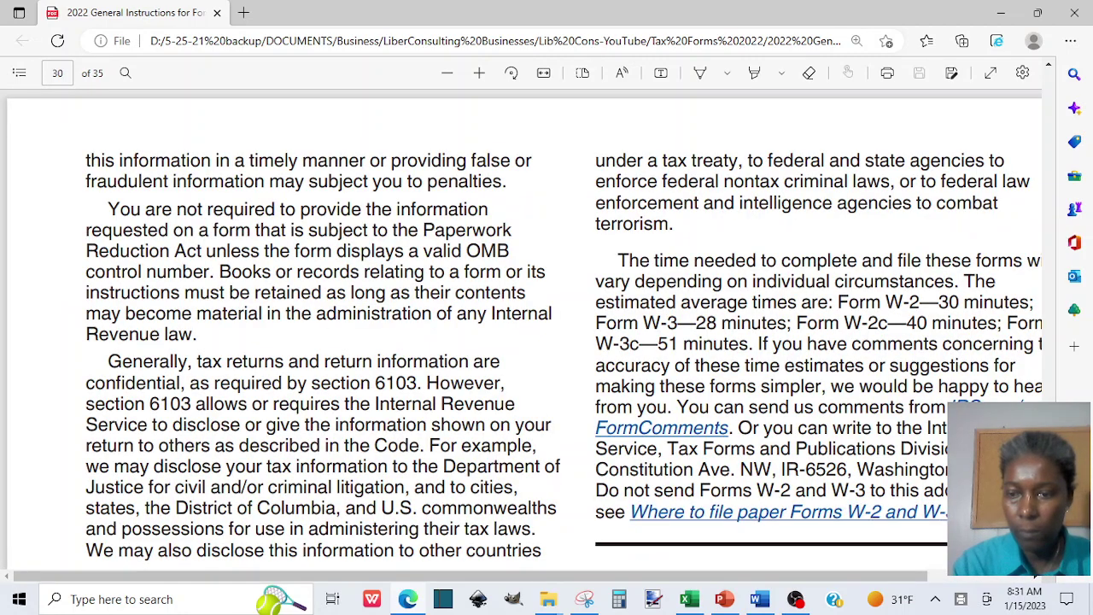
scroll(1058, 285, "down", 6)
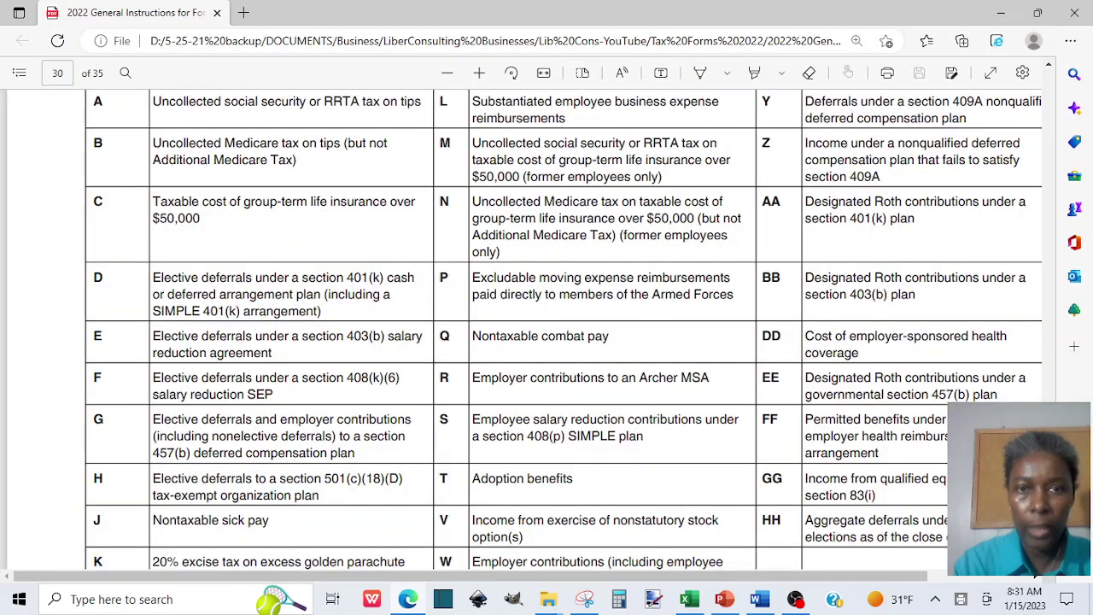
left_click(1051, 74)
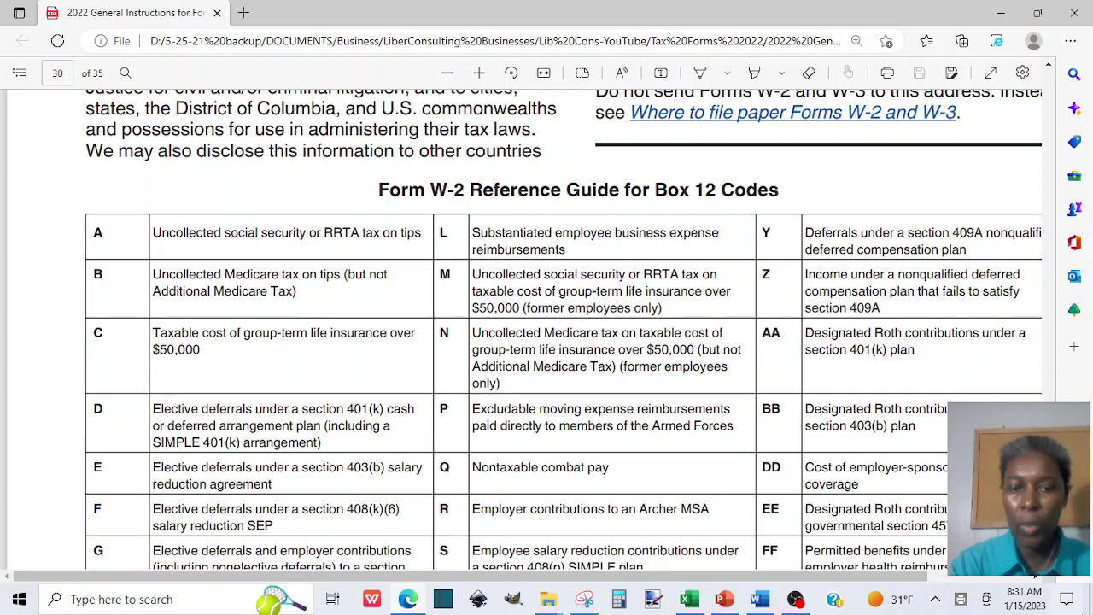
Scroll down to the Nonqualified Deferred Compensation Reporting Example Chart on page 32.
scroll(564, 330, "down", 5)
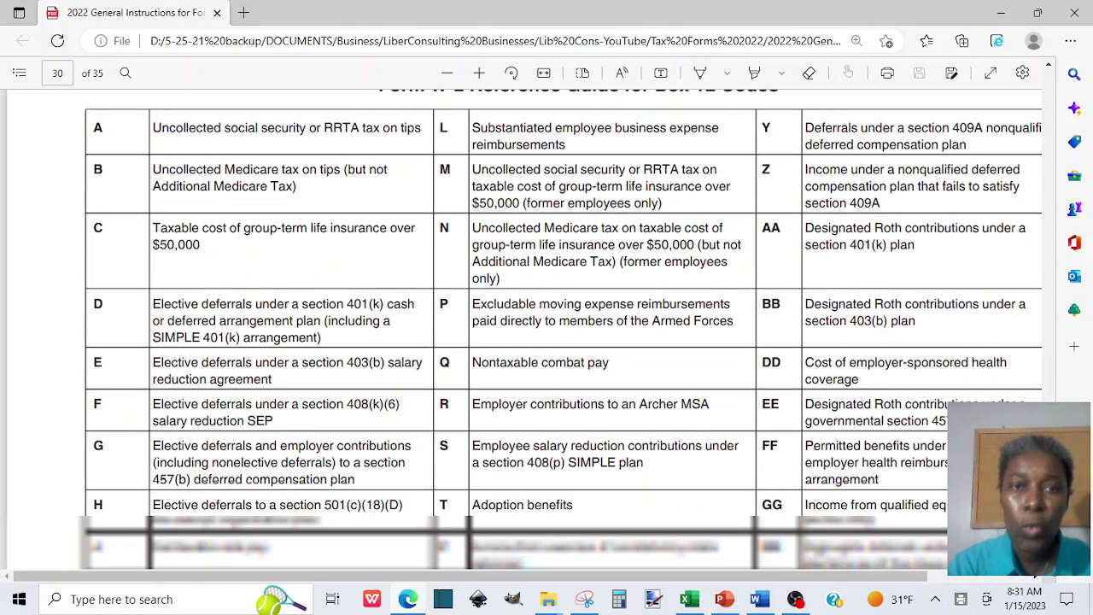
scroll(564, 330, "down", 7)
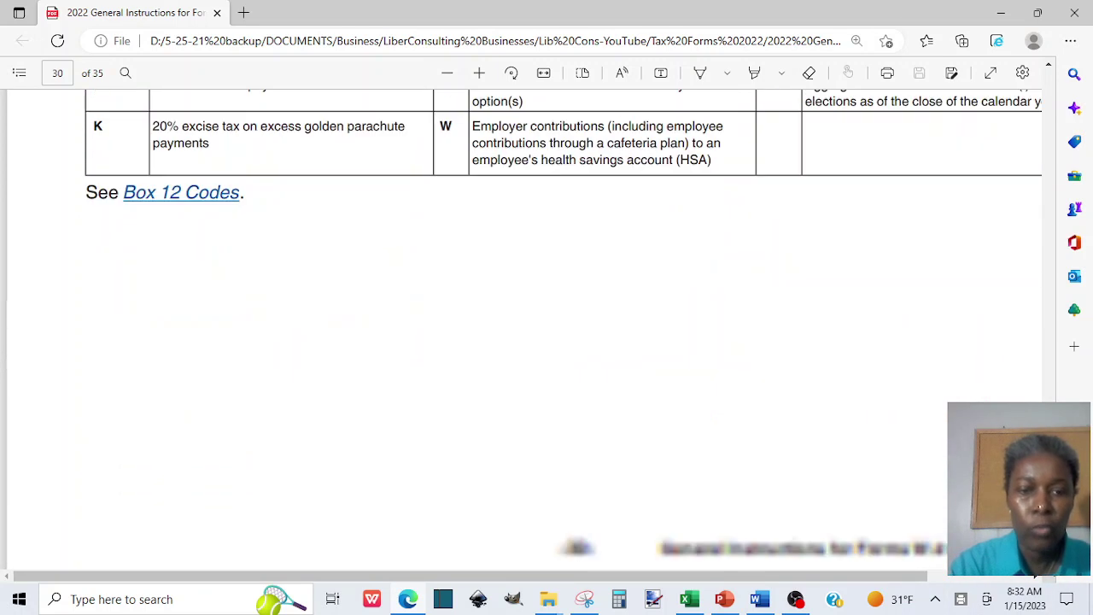
scroll(563, 330, "down", 2)
scroll(469, 404, "down", 2)
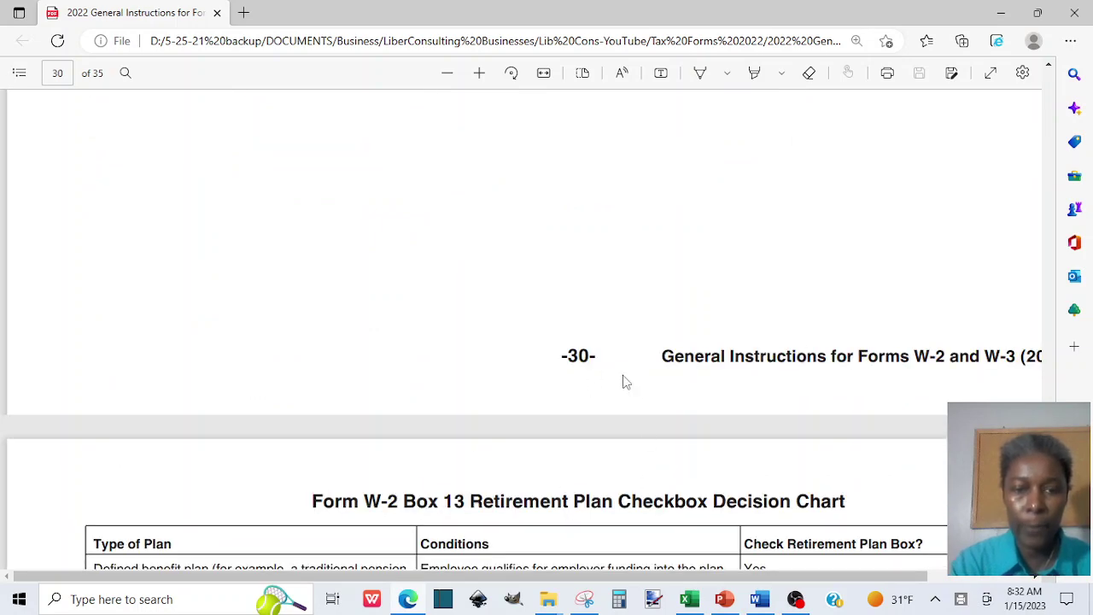
scroll(522, 330, "down", 5)
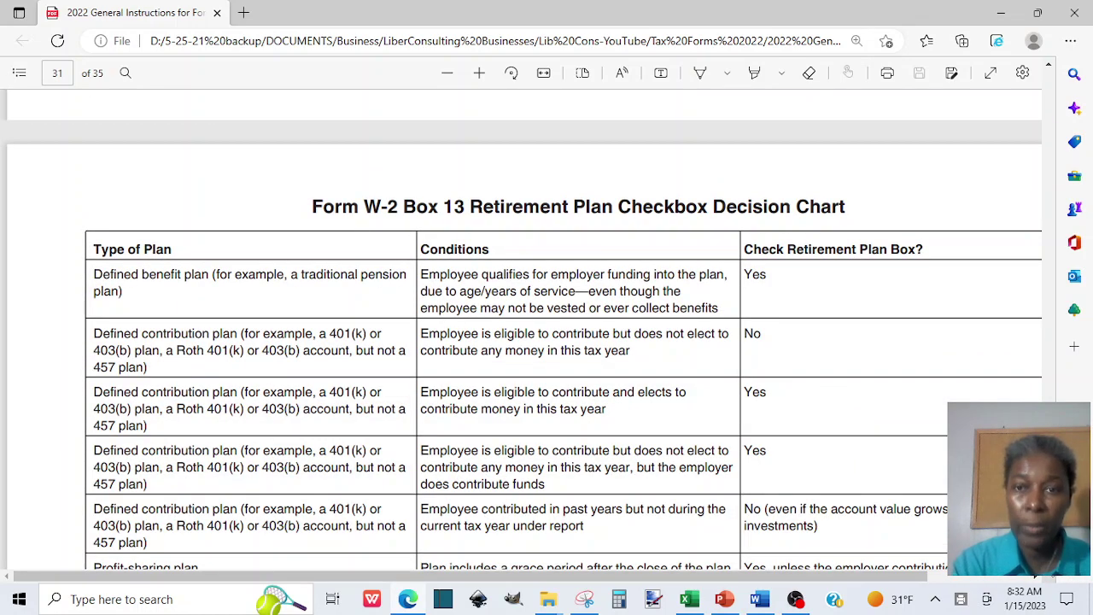
scroll(521, 329, "down", 3)
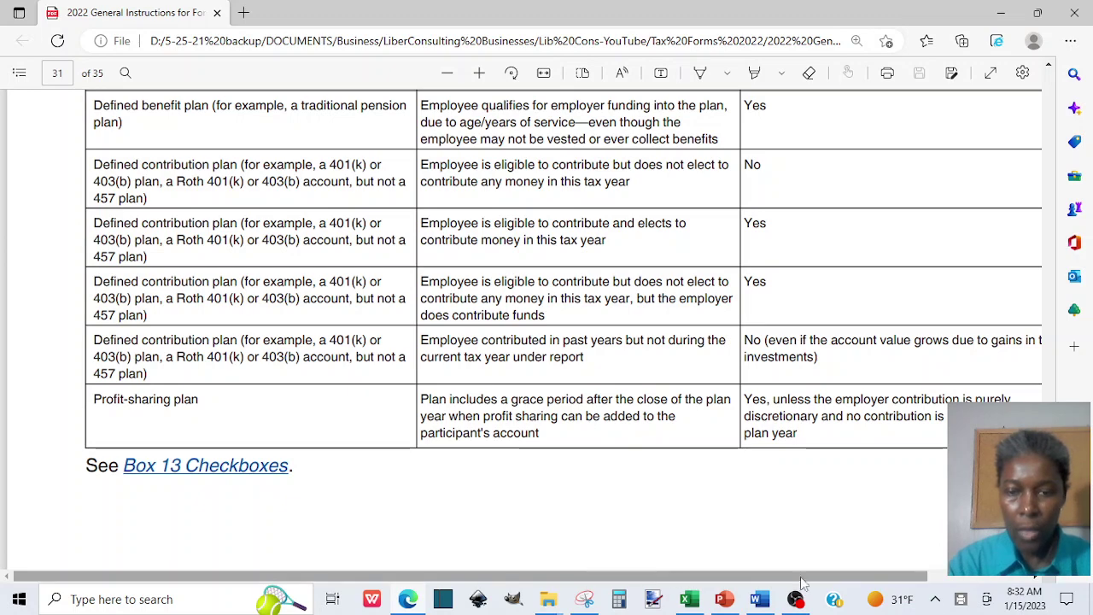
scroll(521, 330, "down", 2)
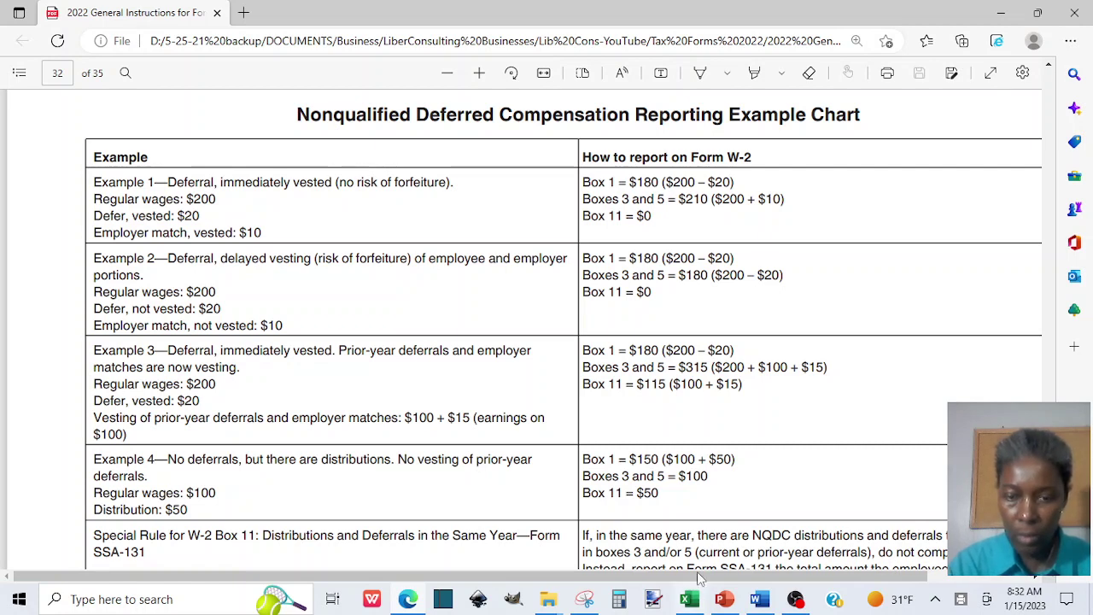
Present from slide 40 and advance past boxes 13–14 to the boxes 16–20 slide.
left_click(726, 598)
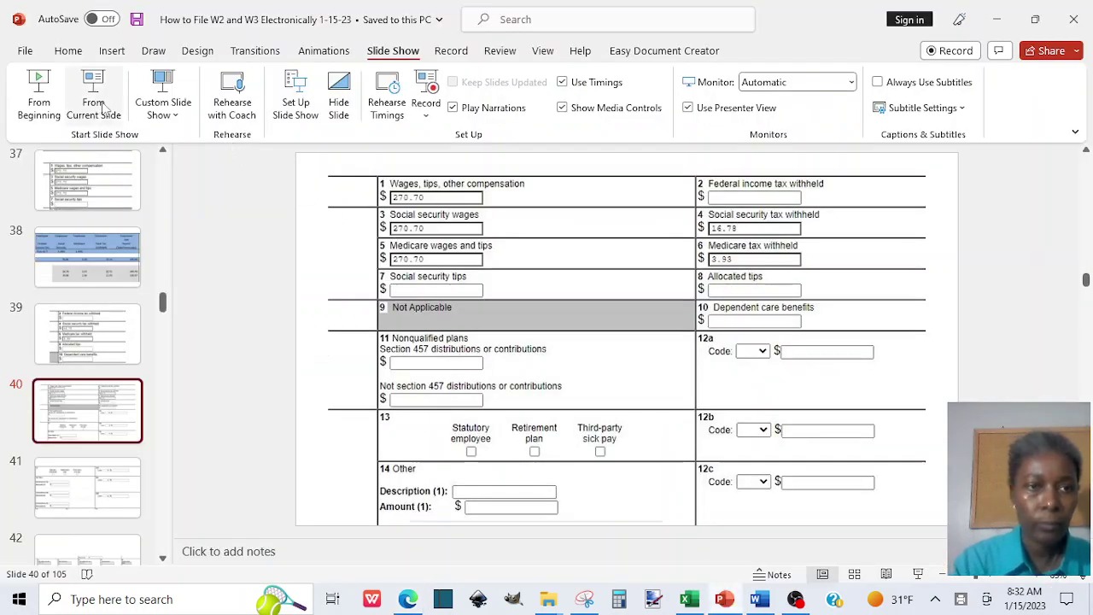
left_click(95, 102)
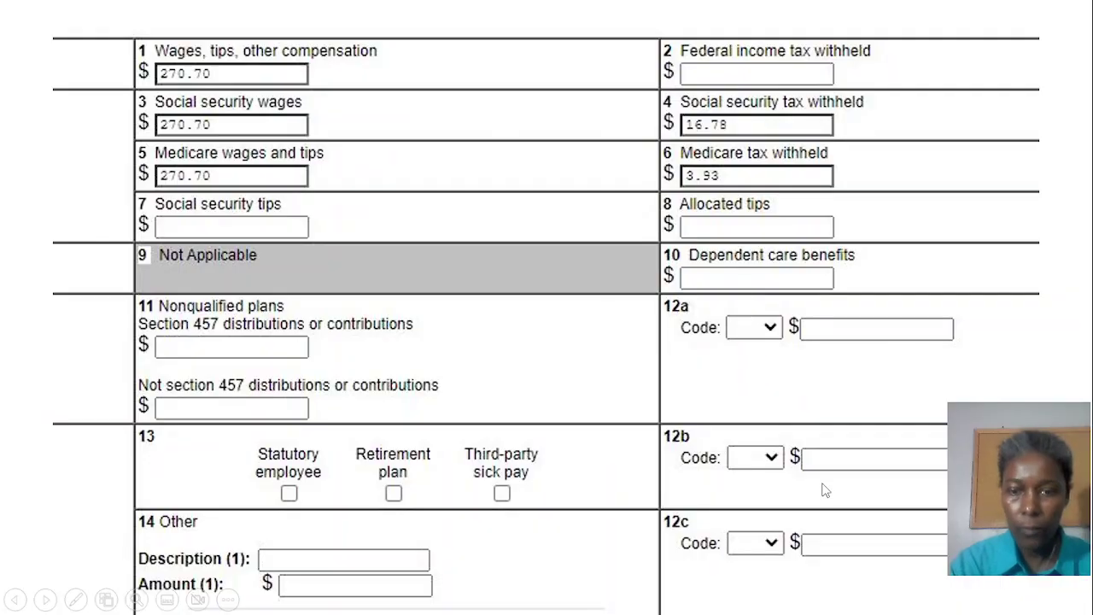
key("Right")
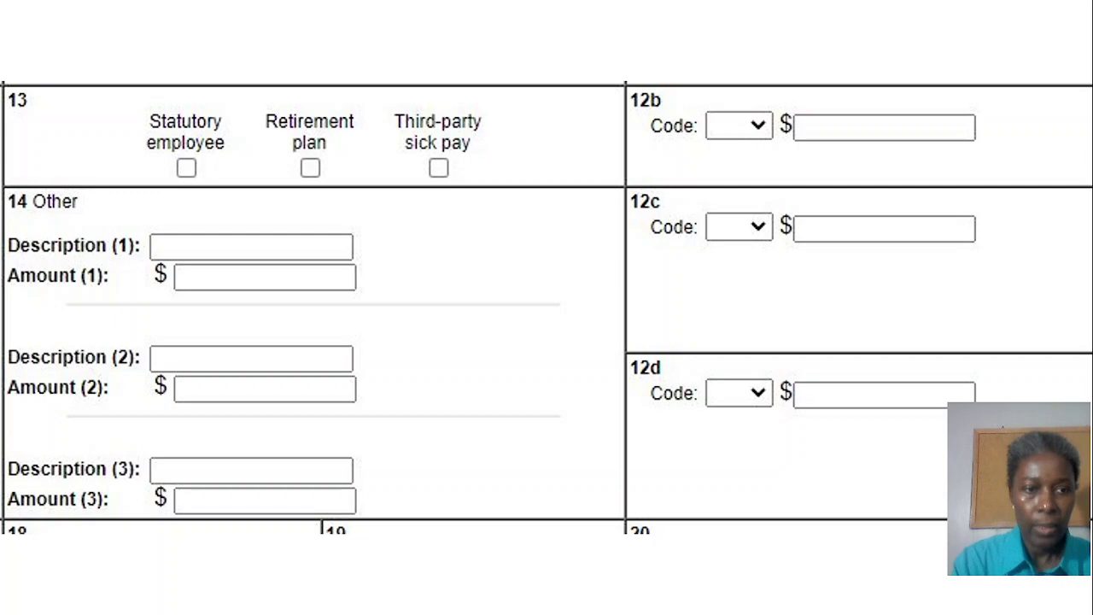
key("Right")
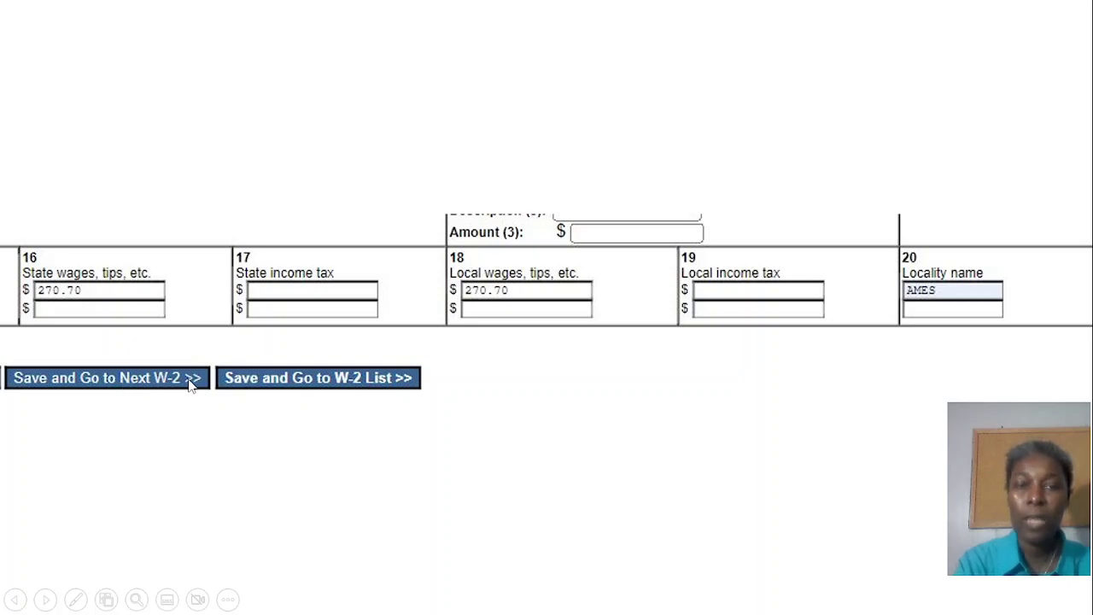
Advance through the enlarged W-2 save options slides to the magnified next-W-2 choice.
left_click(591, 375)
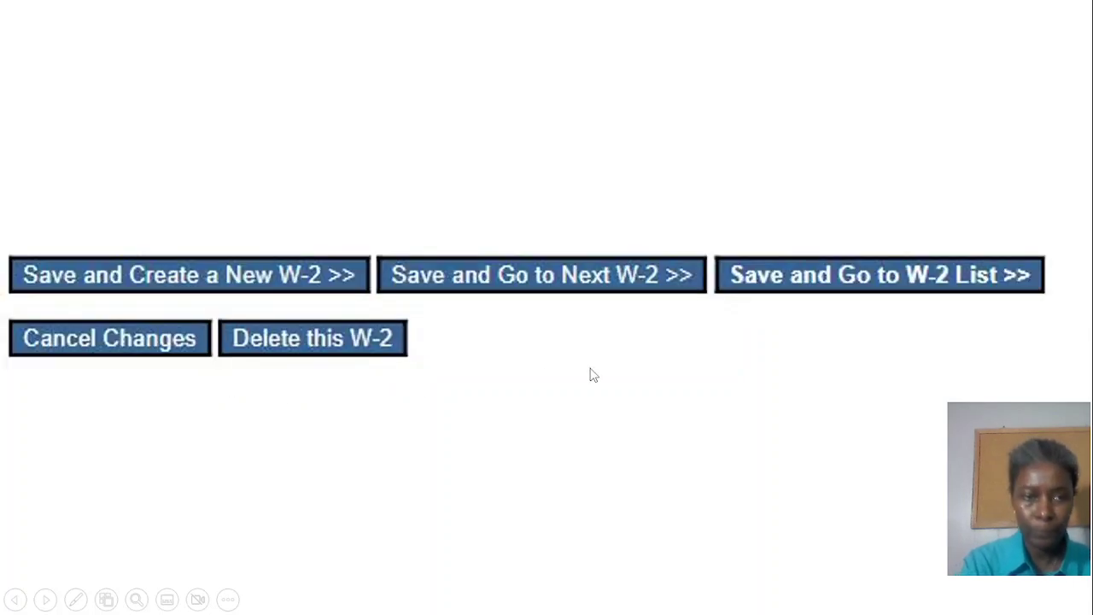
key("Right")
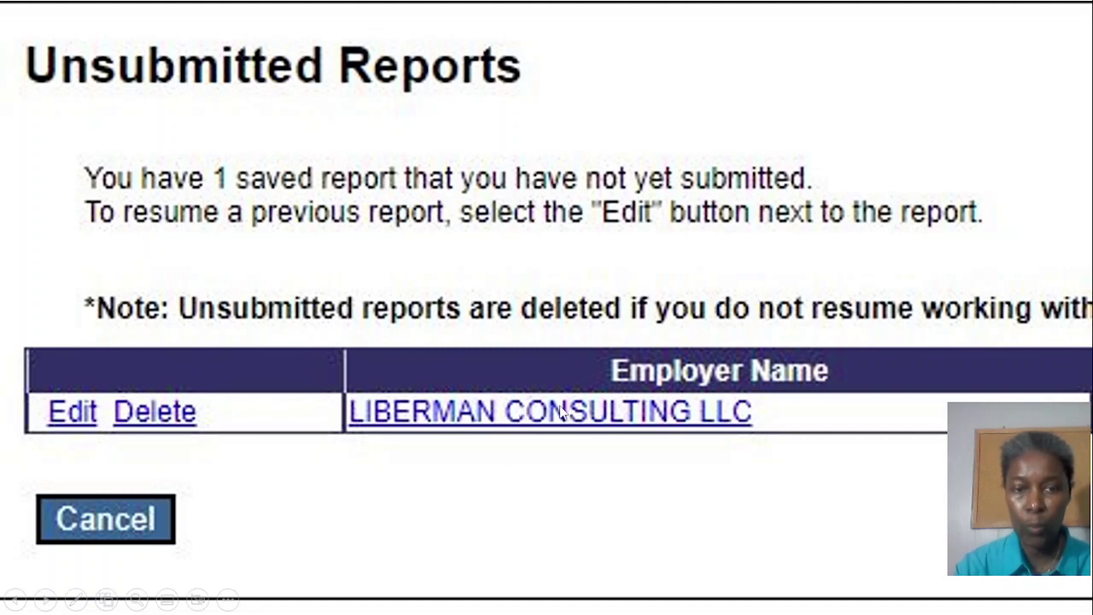
Advance the slide show from the W-2 list page to the enlarged Save and Go to Next W-2 choices.
left_click(496, 413)
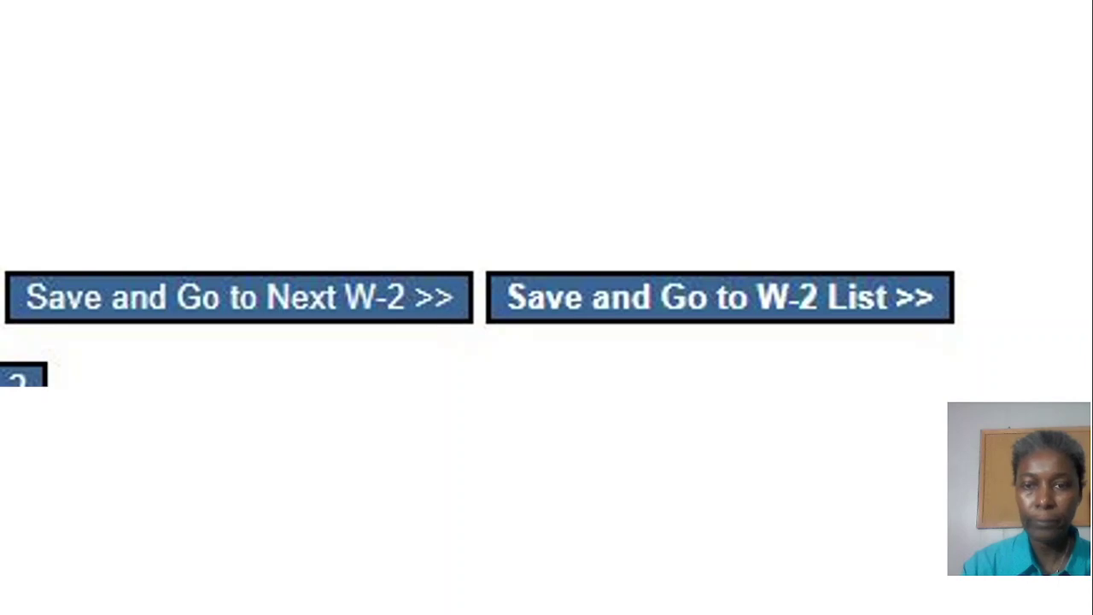
Advance the slide show to the slide showing a new blank W-2 form.
left_click(296, 301)
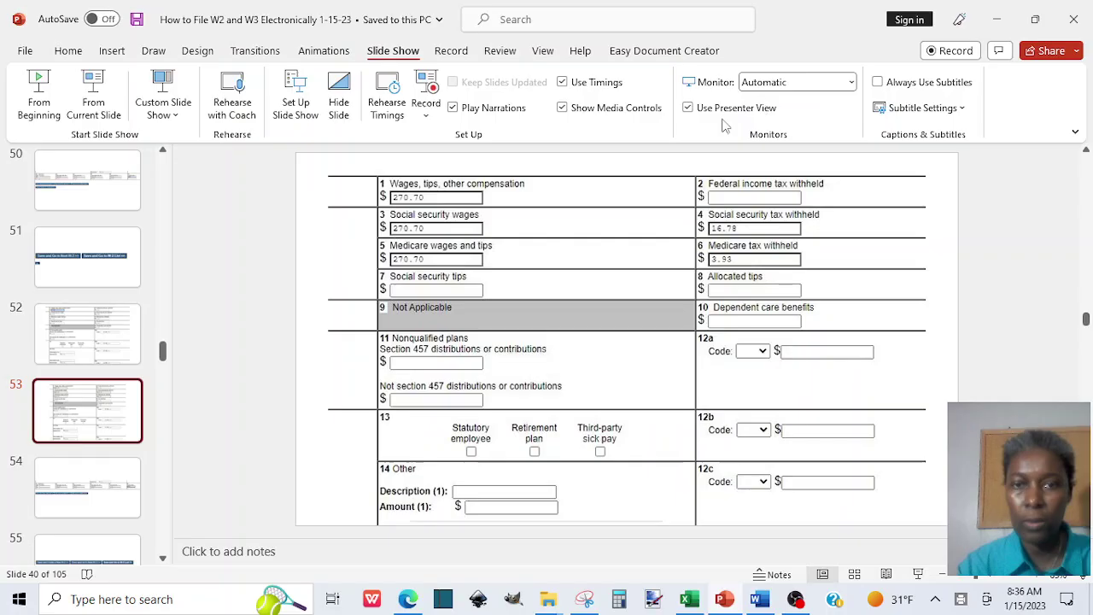
In the Excel payroll workbook, select row 12: wages 162.50, social security 10.08, Medicare 2.36.
left_click(687, 600)
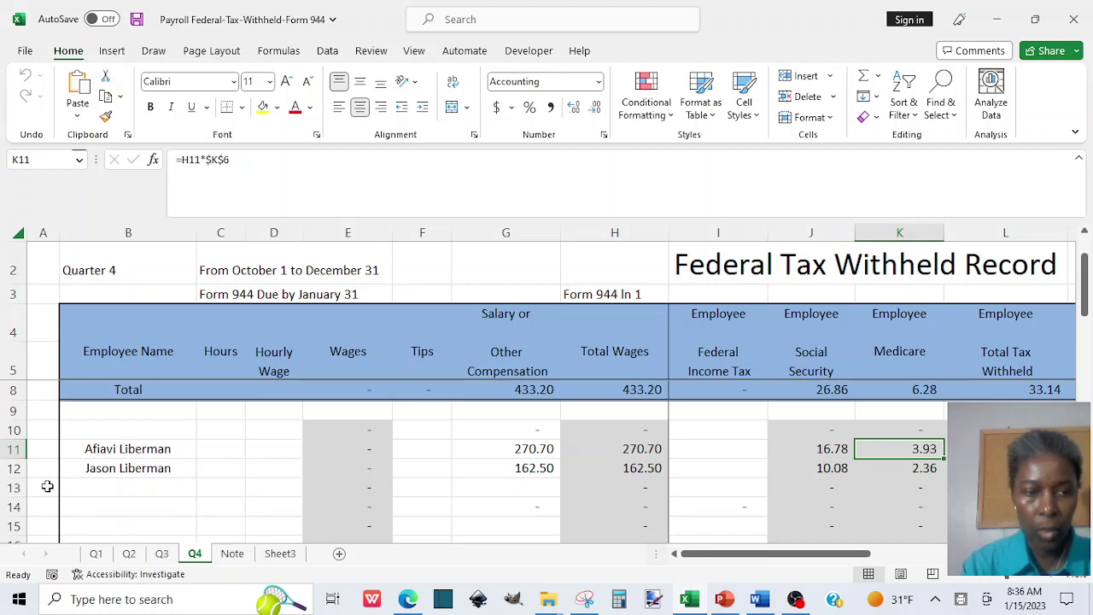
left_click(14, 468)
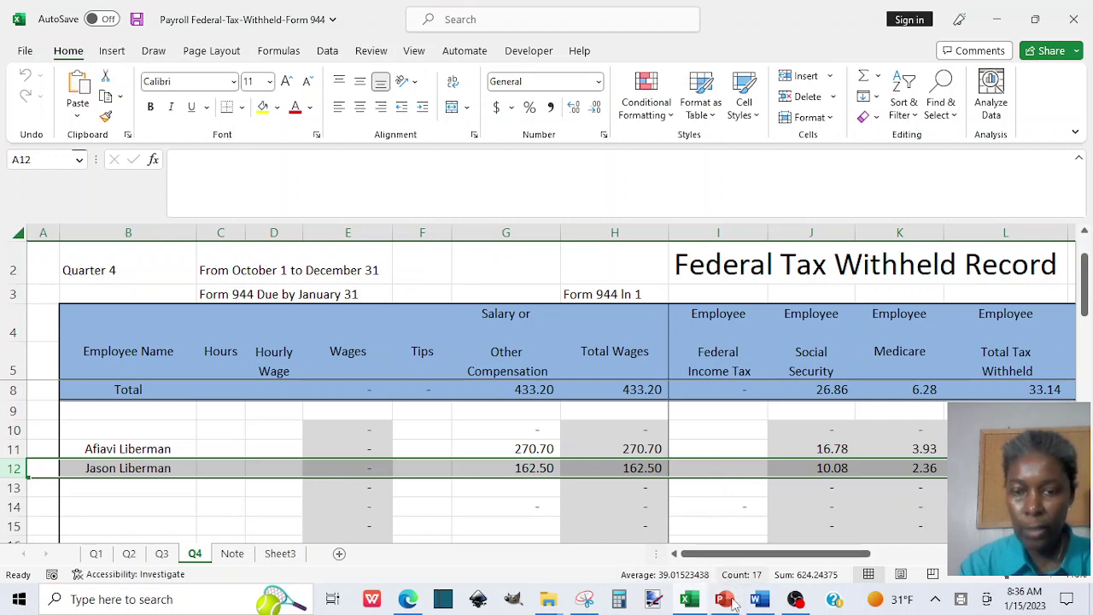
mouse_move(724, 601)
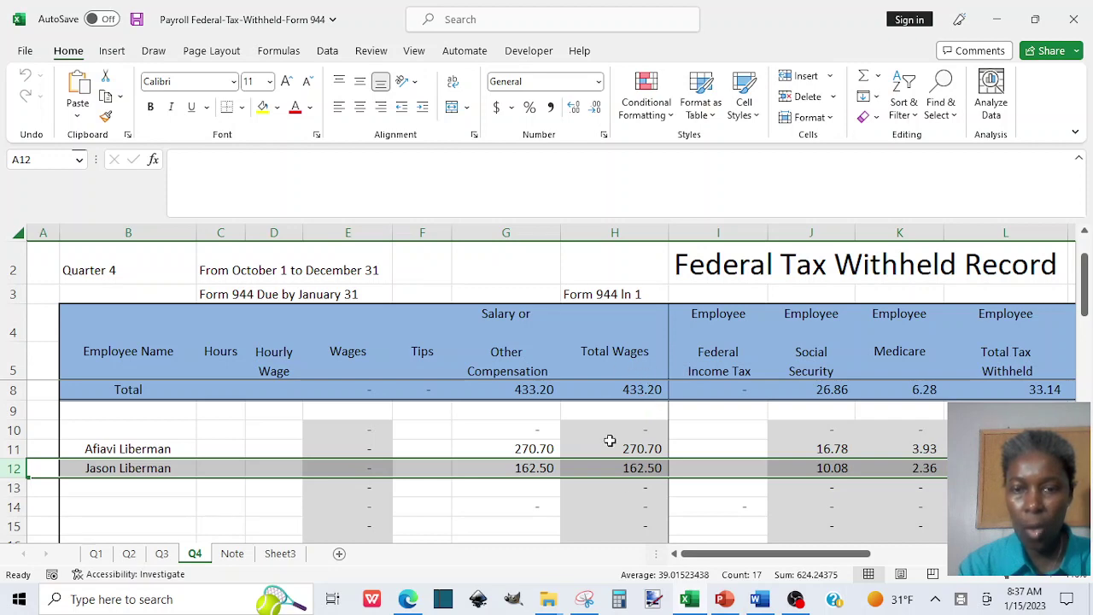
Resume the slide show from slide 53, past boxes 15–20, to the enlarged save and delete options.
left_click(724, 599)
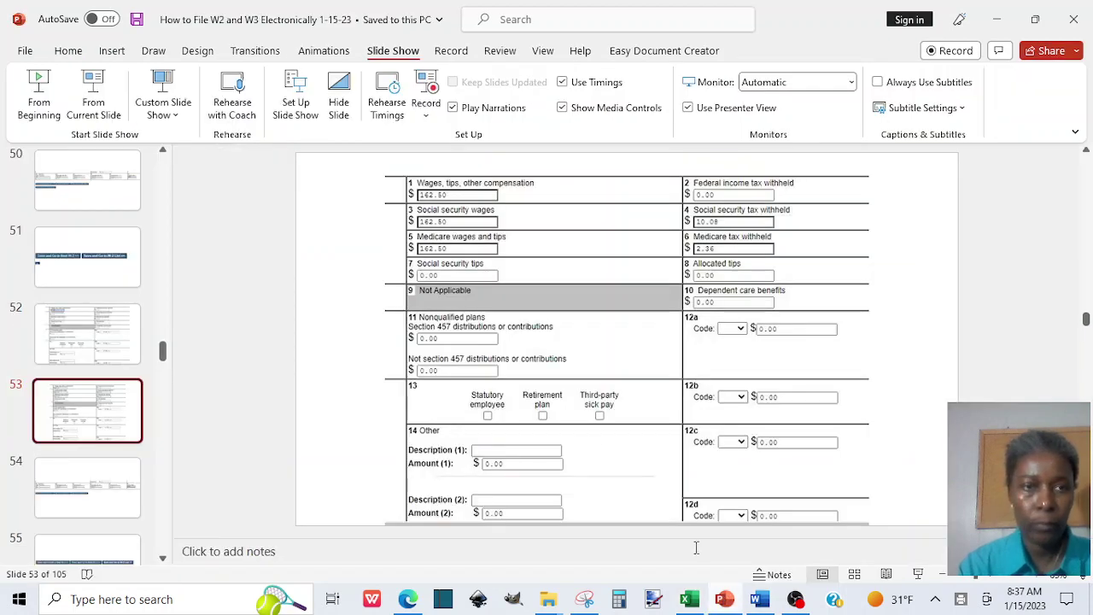
left_click(101, 111)
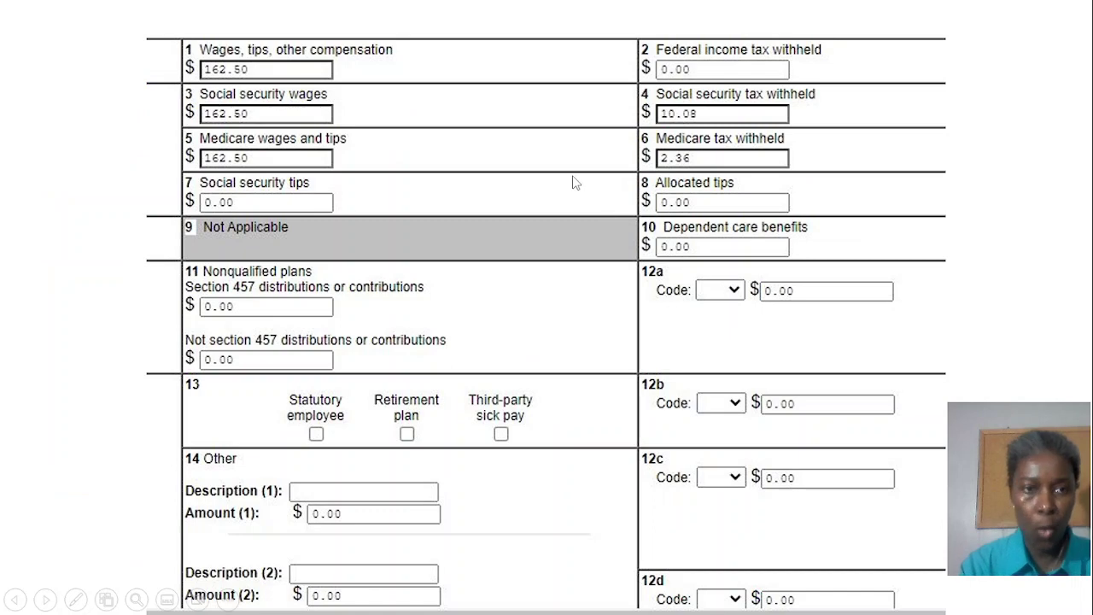
left_click(842, 373)
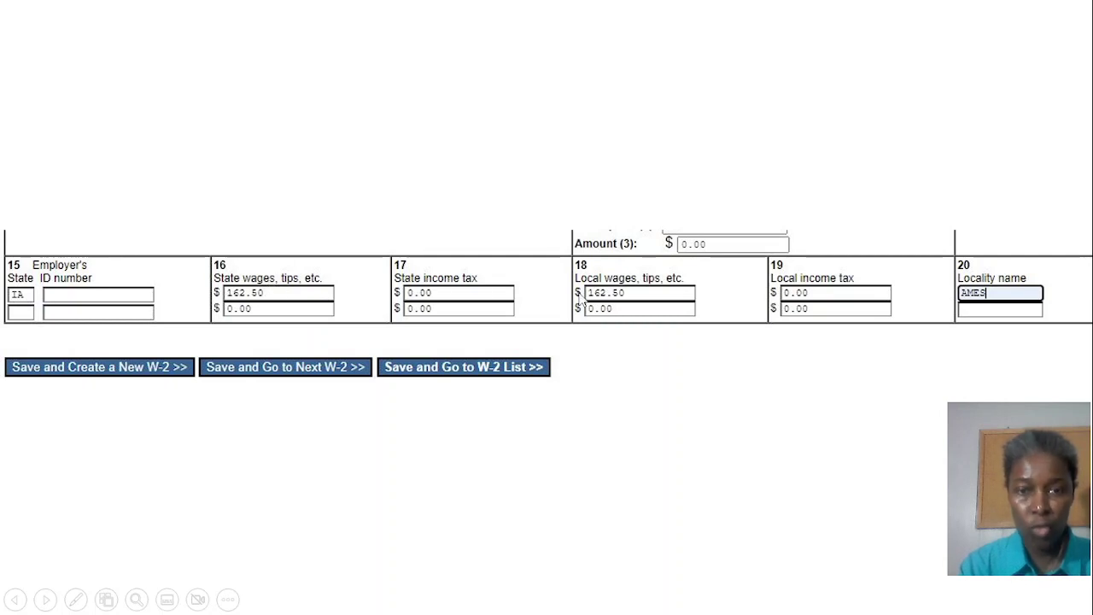
left_click(981, 293)
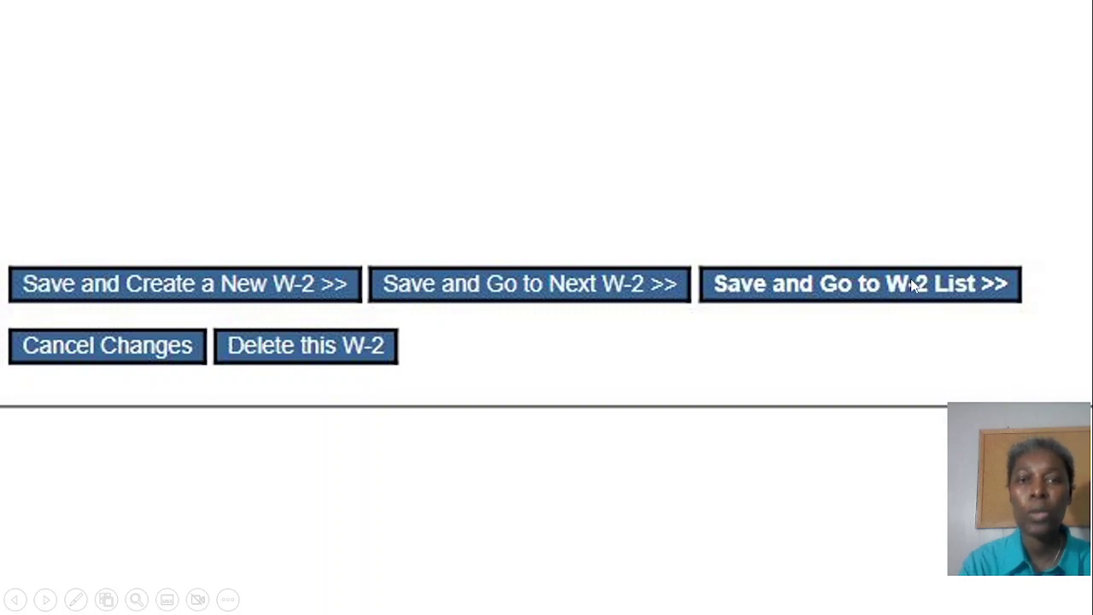
Advance past the W-2 List slide to the W-3 Preview for this Submission slide.
left_click(908, 337)
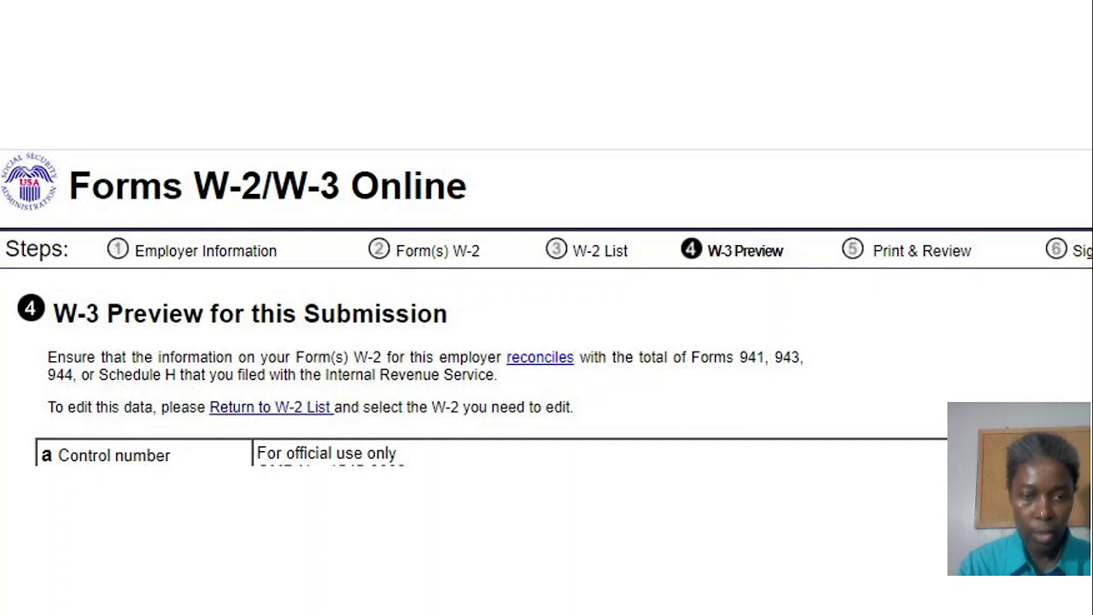
Advance through the W-3 form slides to the payroll withholding slide (Social Security 16.78 and 10.08).
key("Right")
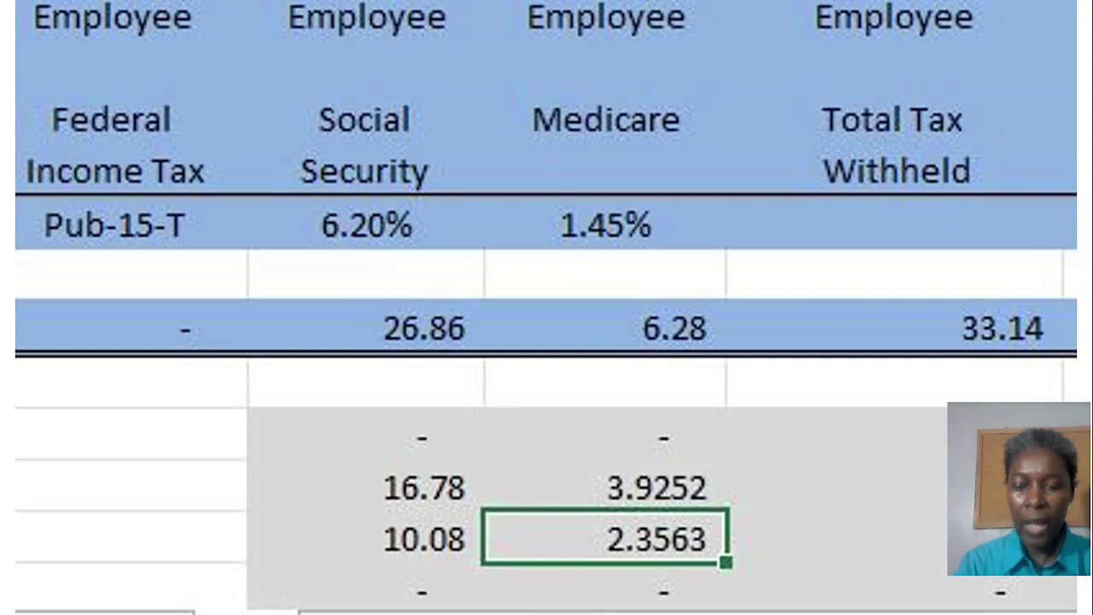
Flip between the W-2 form and payroll slides, ending on totals 26.86, 6.28 and 33.14.
key("Right")
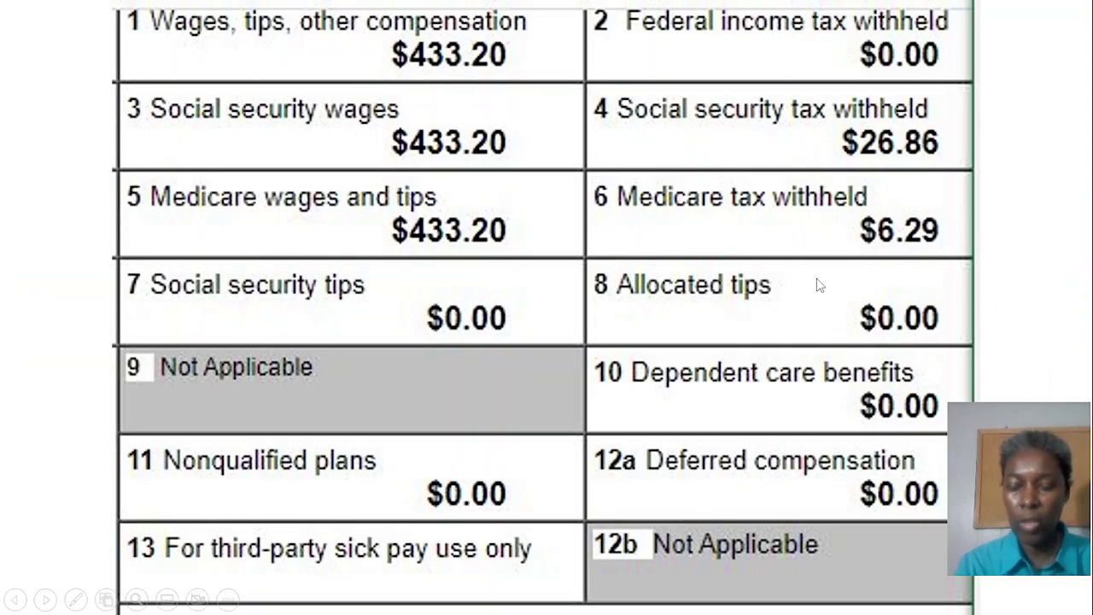
key("Left")
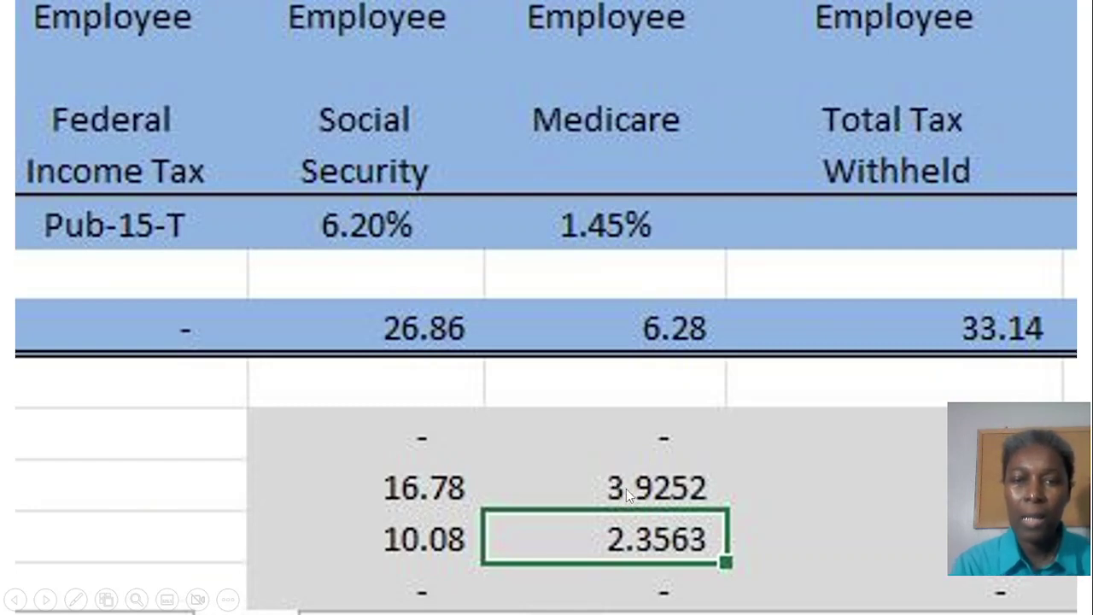
key("ctrl+Page_Down")
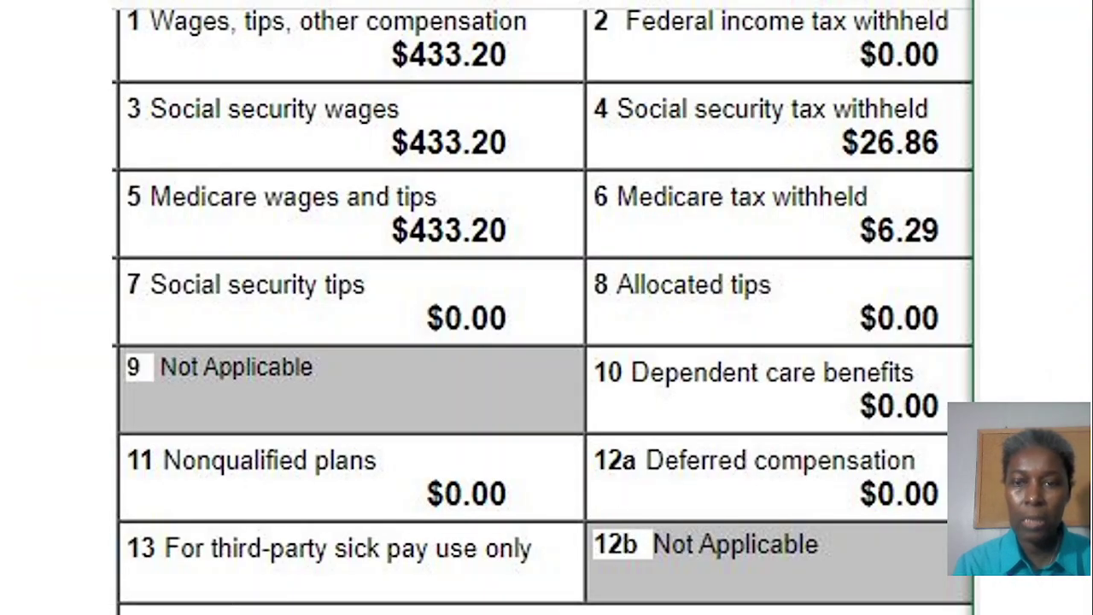
key("ctrl+Page_Up")
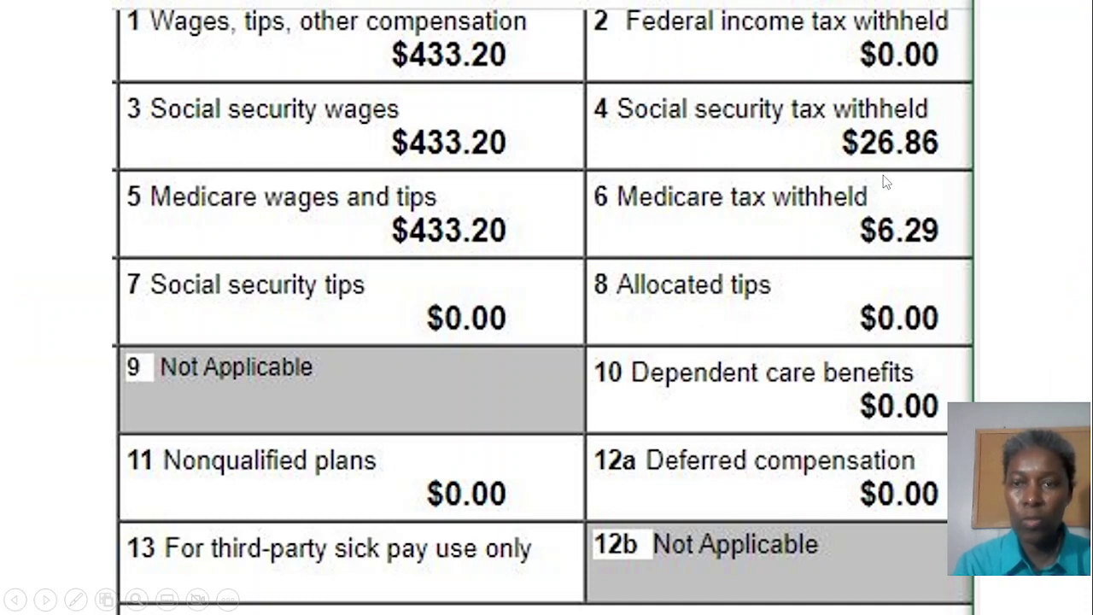
key("alt+Tab")
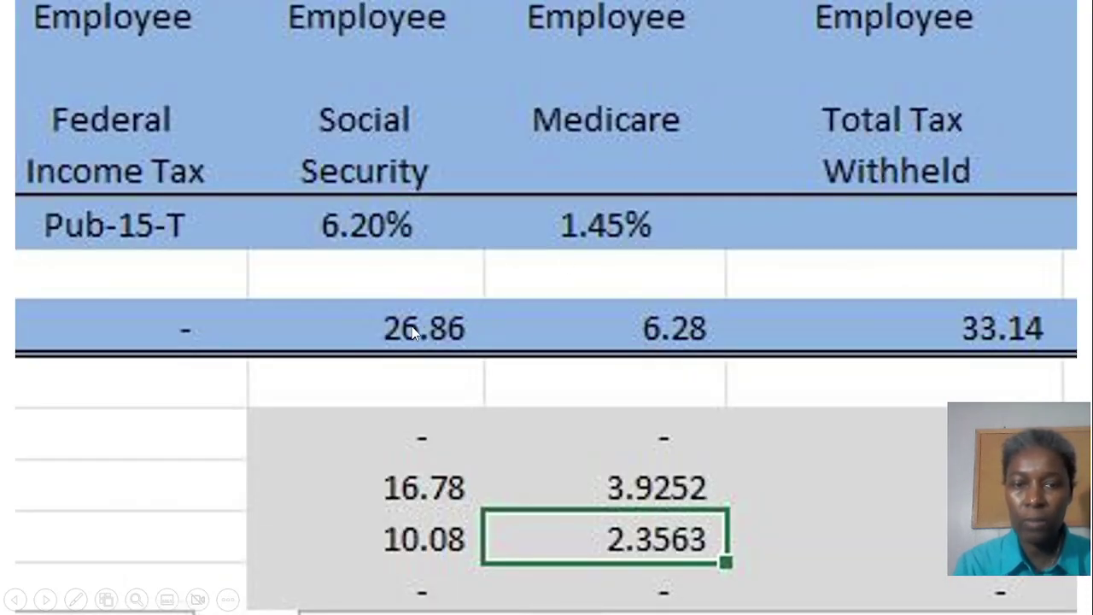
key("alt+Tab")
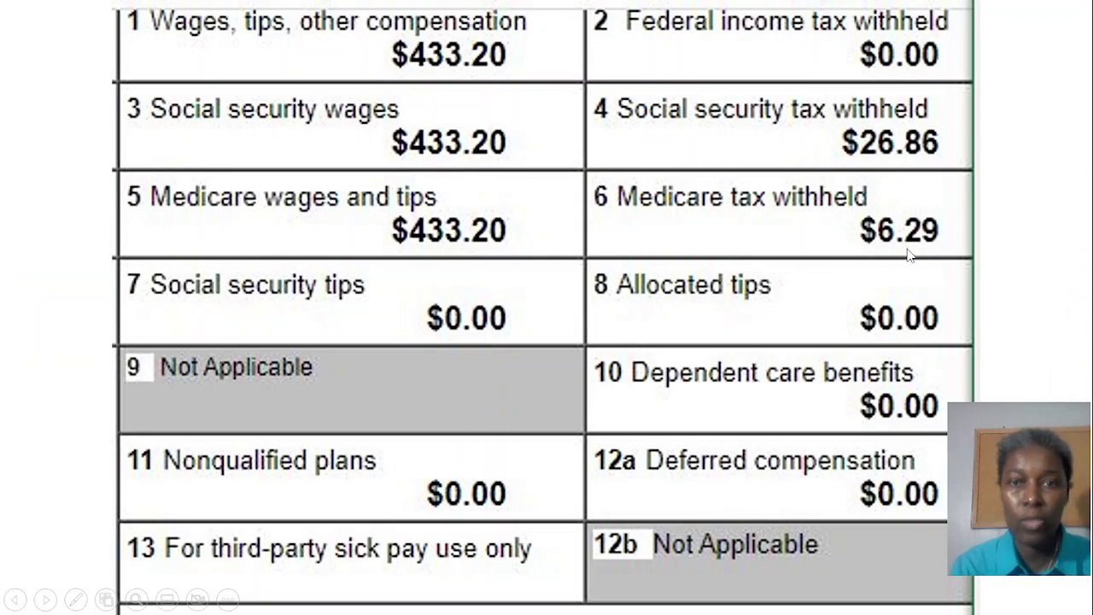
key("alt+Tab")
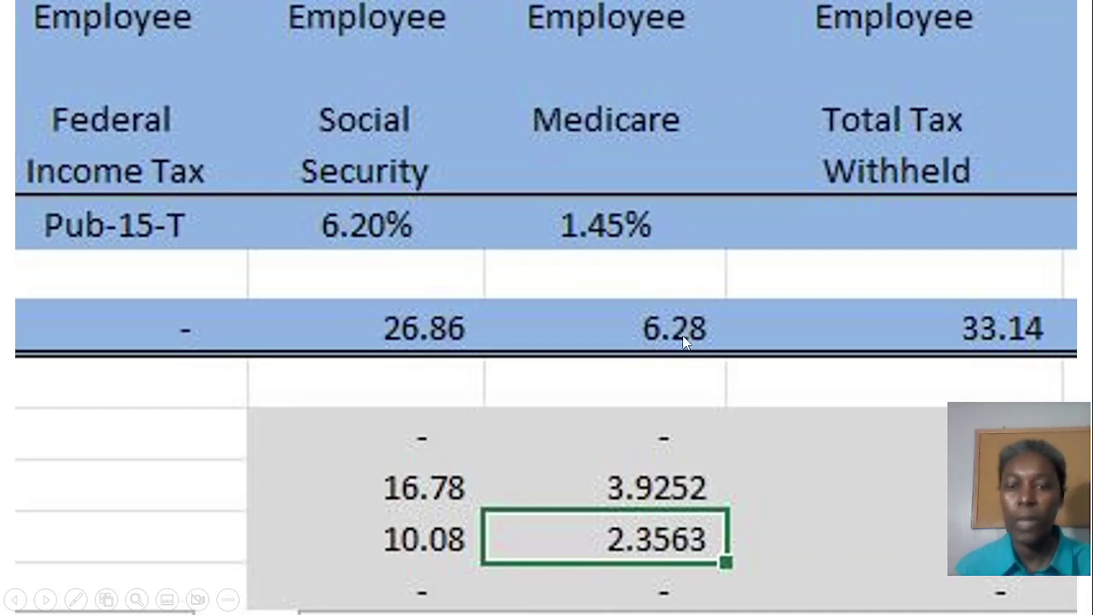
Move past the SSN truncation slide to the W-2 list of 2 forms totalling 433.20.
left_click(706, 469)
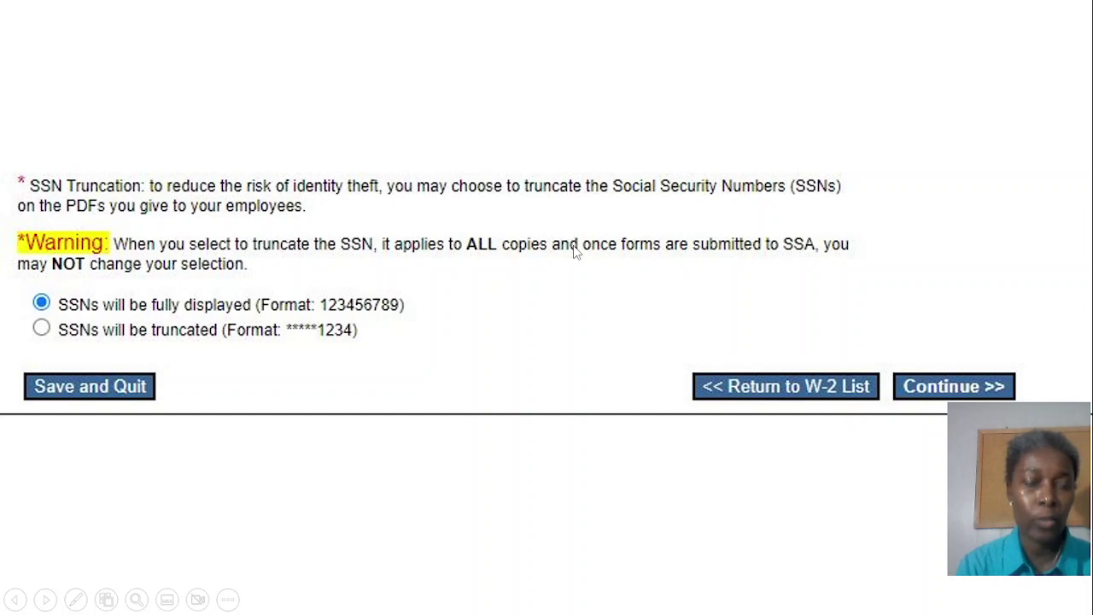
key("Right")
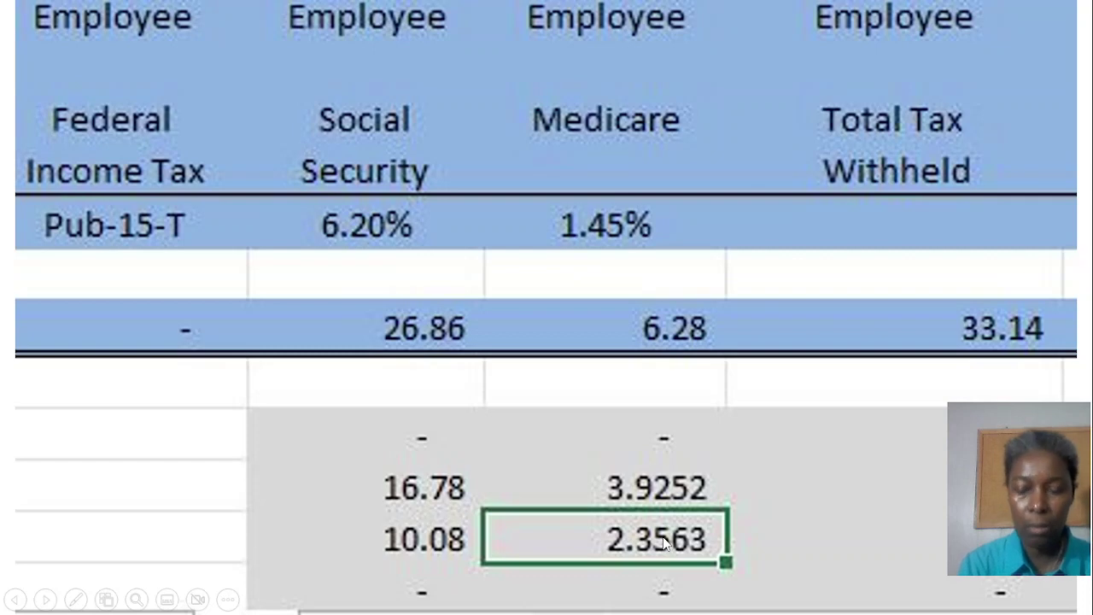
key("alt+Tab")
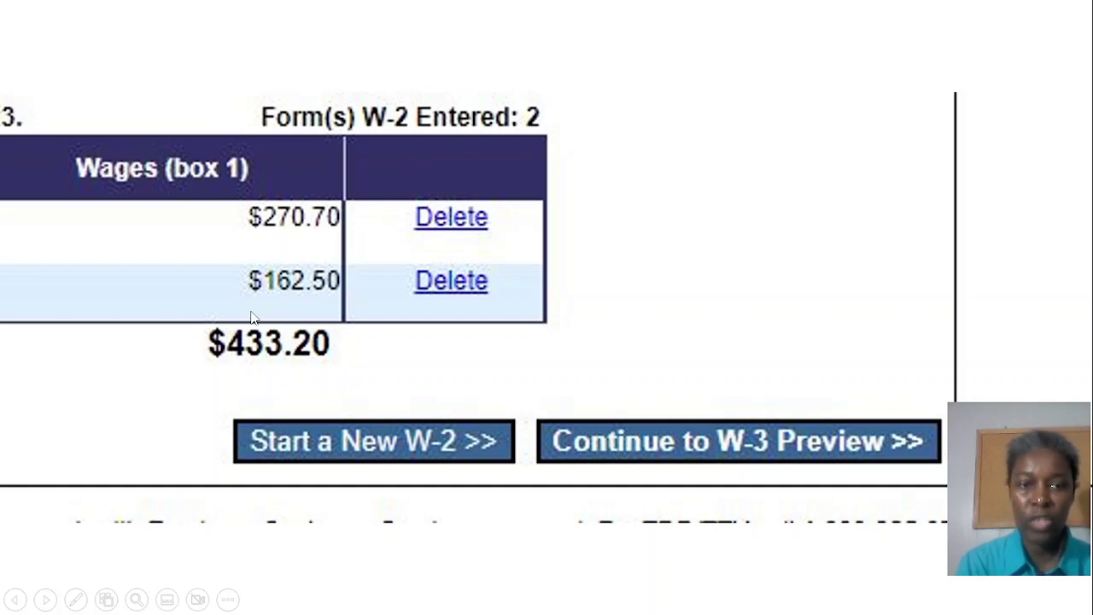
Compare the W-3 preview totals with the payroll sheet slide, then advance to the SSN truncation slide.
left_click(621, 454)
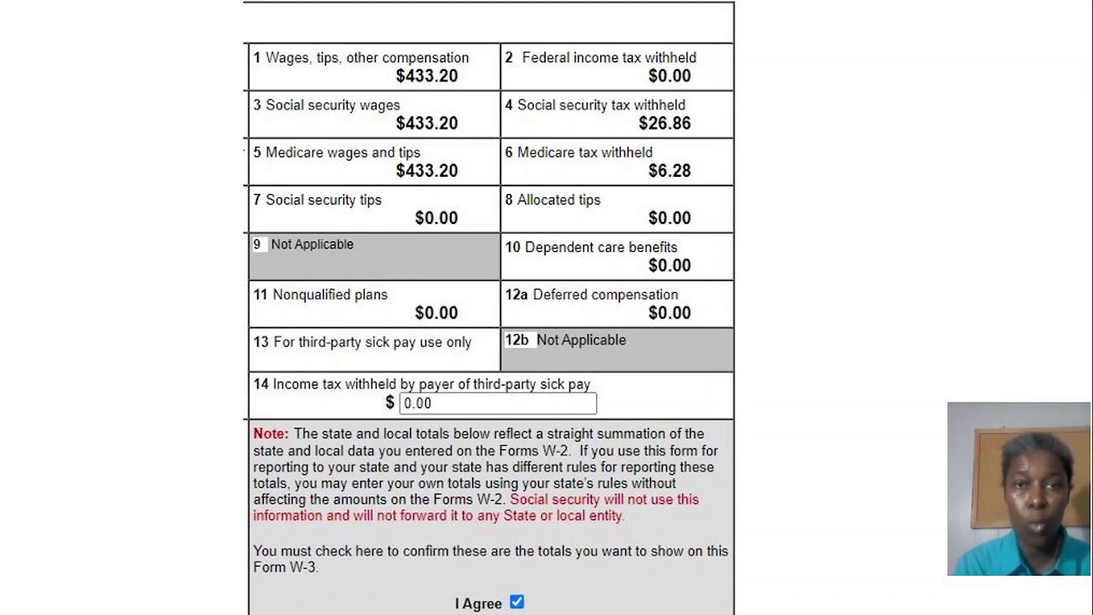
left_click(659, 177)
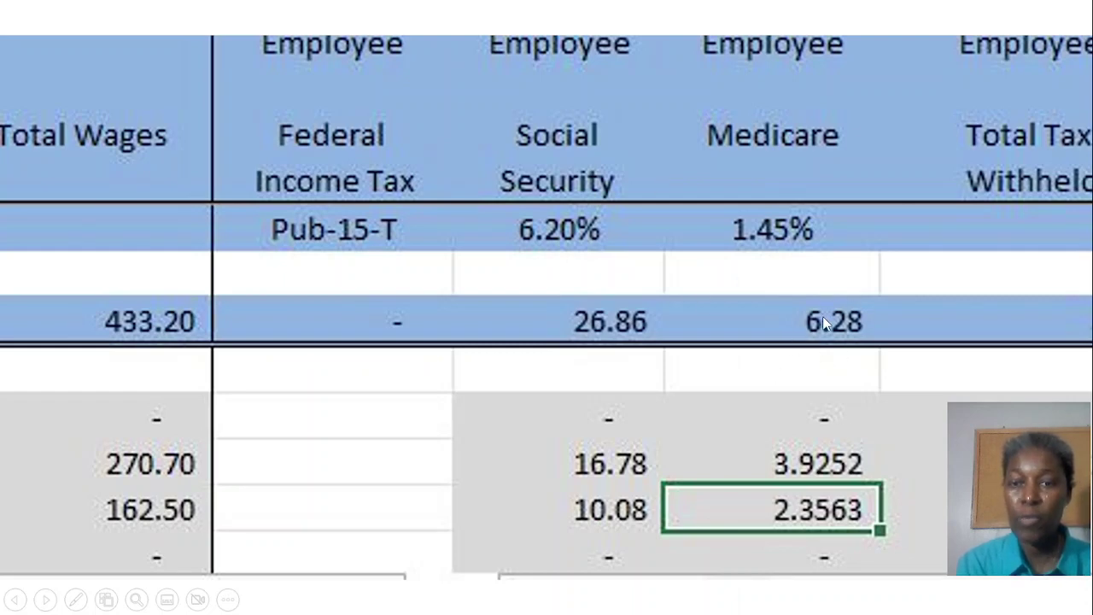
left_click(788, 366)
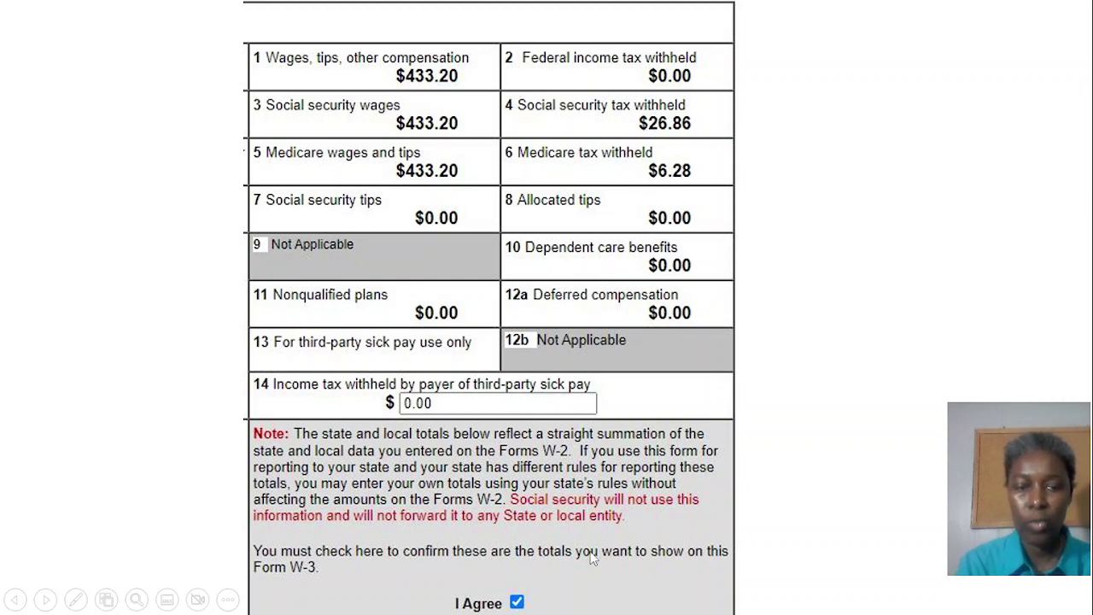
left_click(518, 603)
left_click(519, 602)
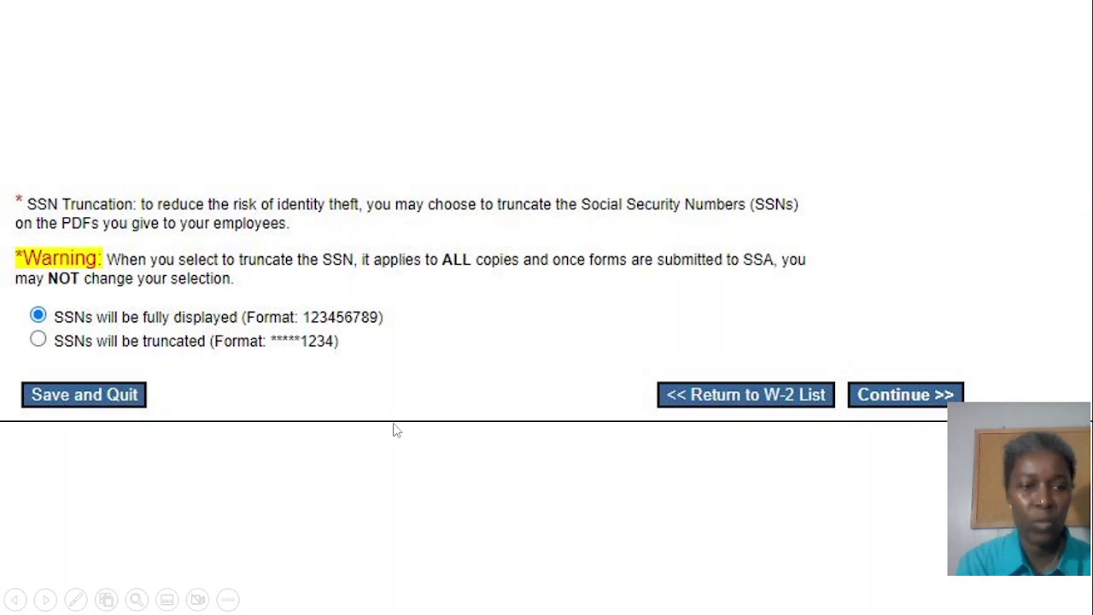
Go past the save-and-exit confirmation slide to the Reporting Wages to Social Security page.
left_click(888, 397)
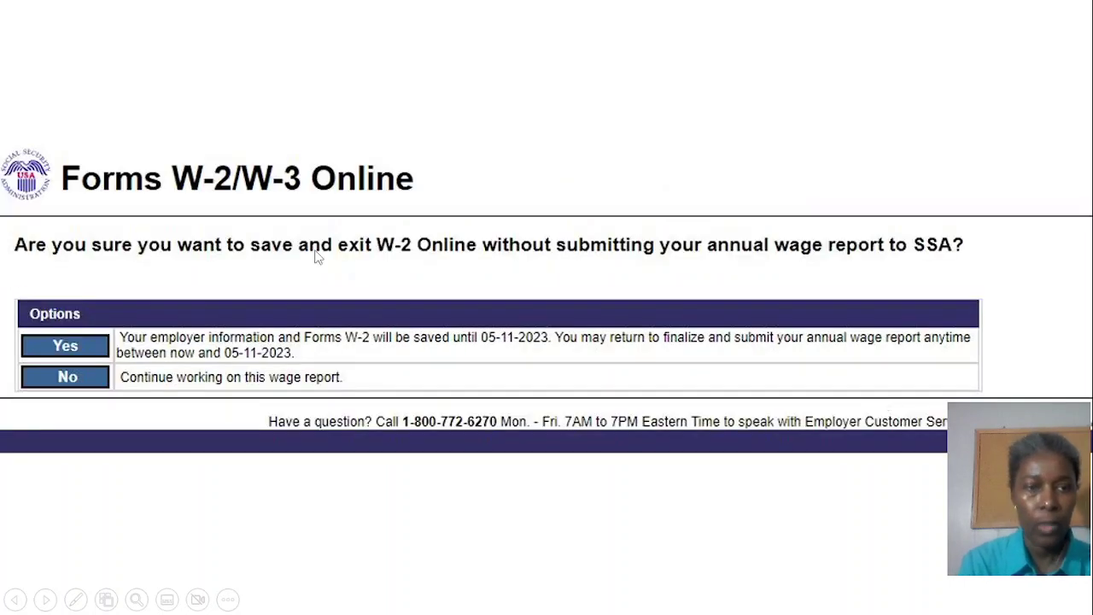
key("alt+Left")
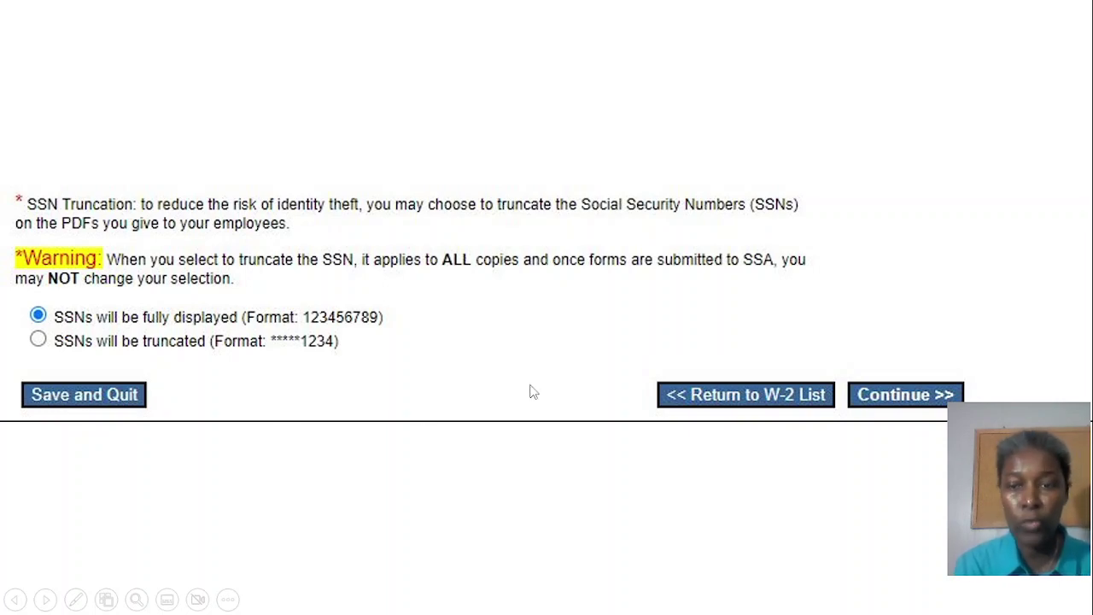
left_click(78, 398)
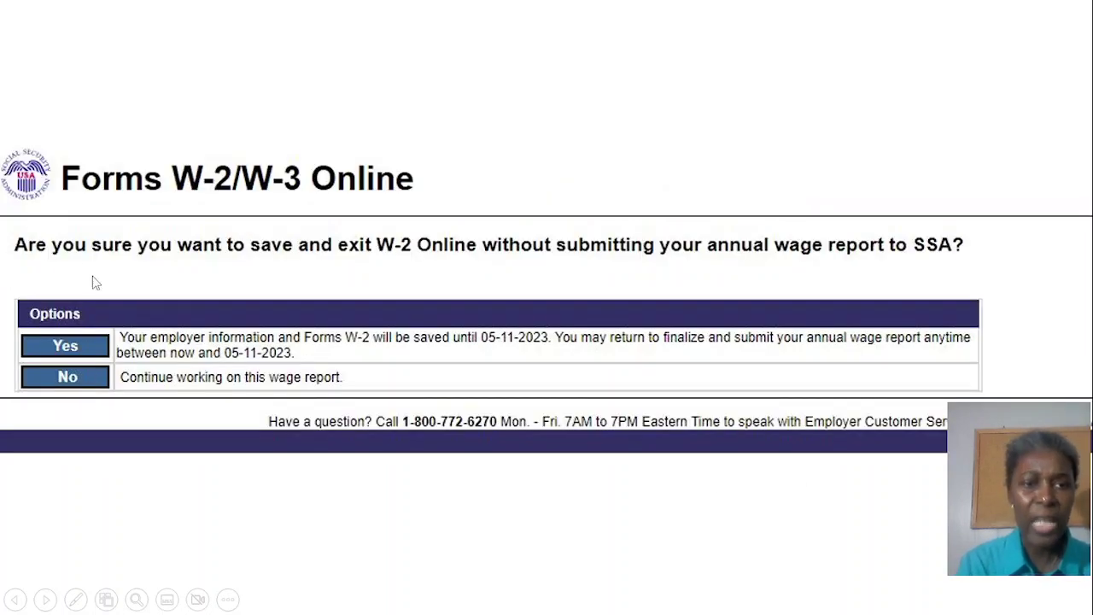
left_click(69, 346)
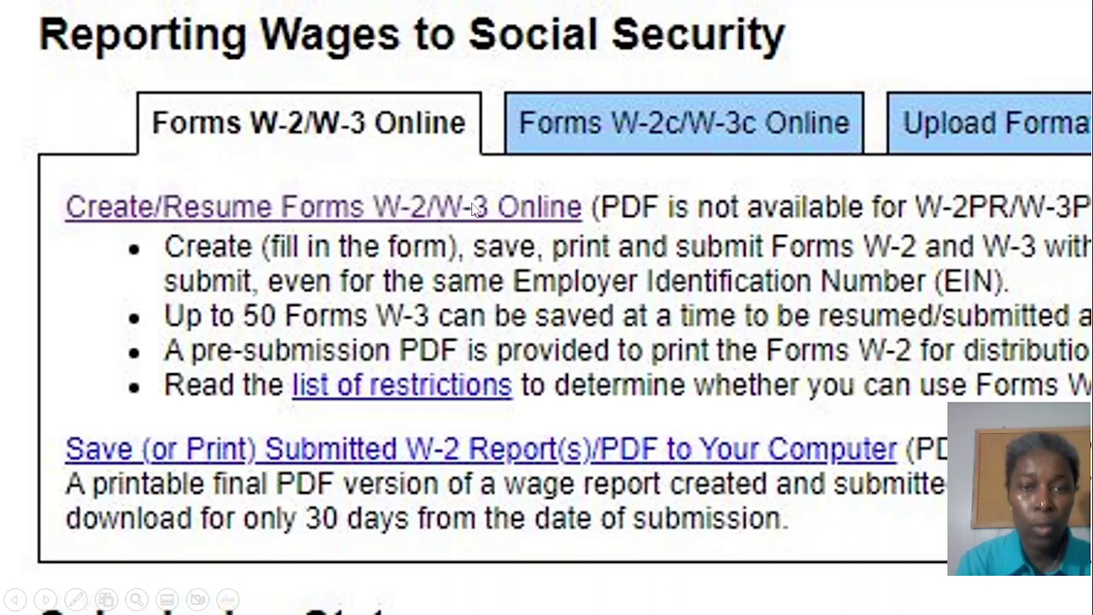
Advance the slide show past the Unsubmitted Reports and W-2 list slides to the W-3 totals slide.
left_click(437, 218)
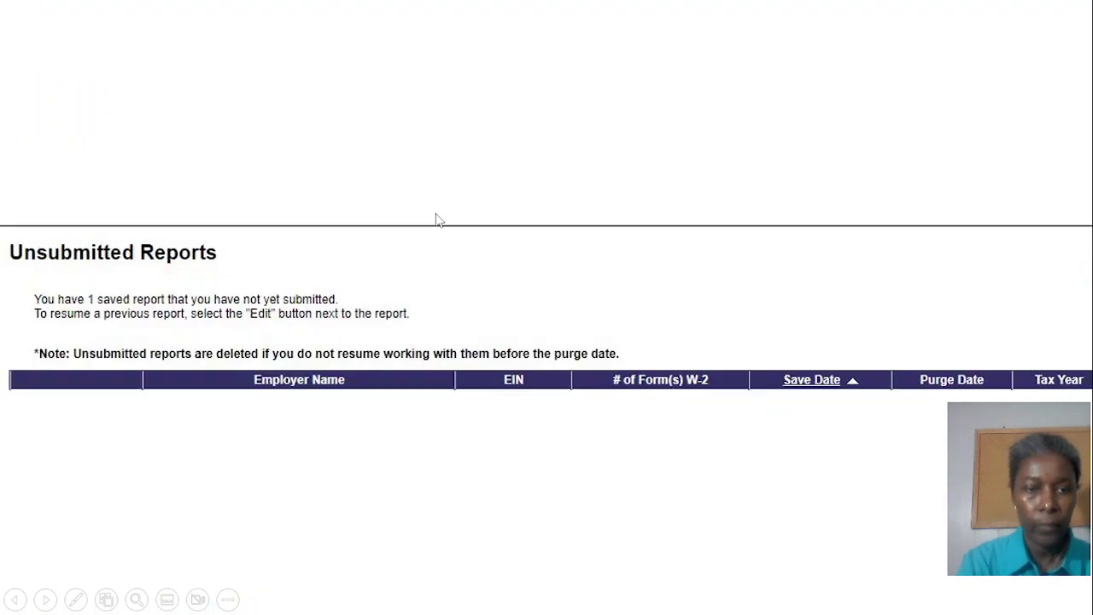
left_click(134, 296)
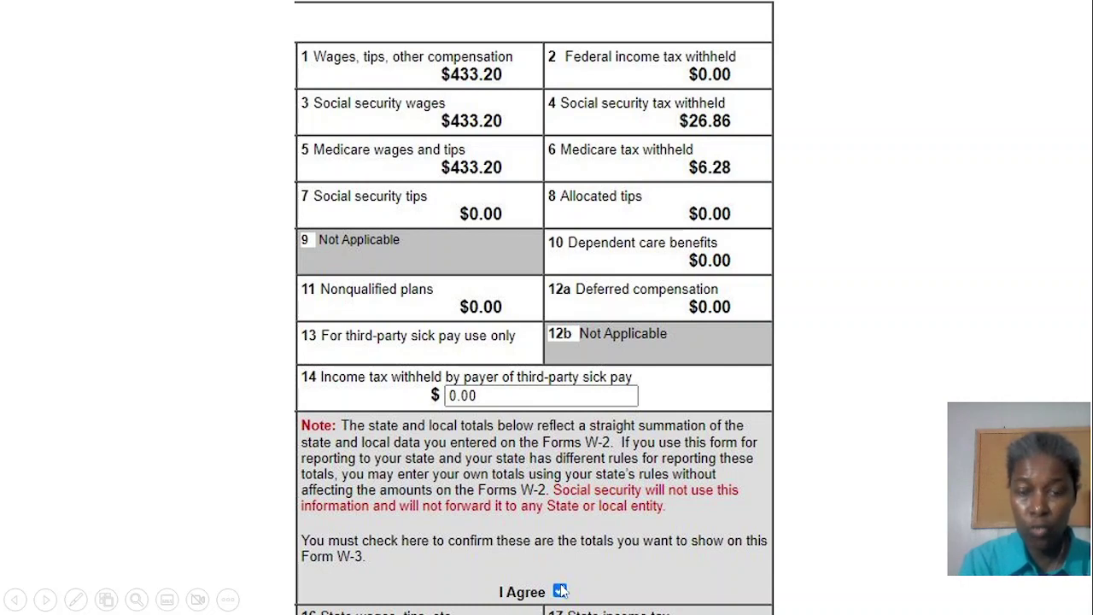
Move past the SSN truncation slide to step 5, Print Unsubmitted Form(s) W-2/W-3 for Review.
scroll(598, 565, "down", 10)
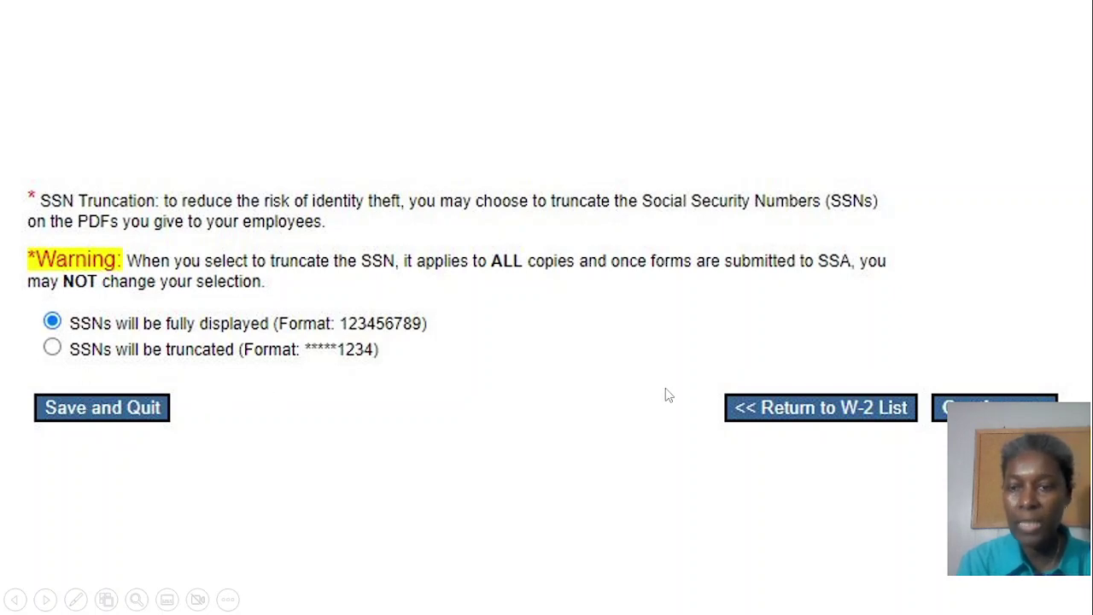
left_click(994, 407)
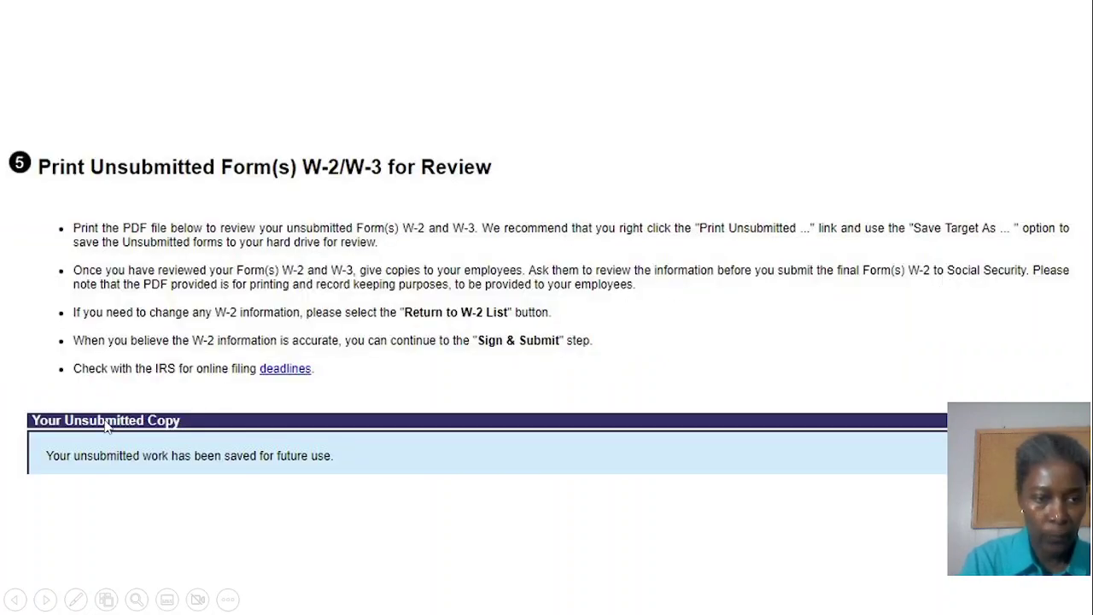
Step through the unsubmitted PDF and Save as PDF slides to the help links about PDF and printing problems.
left_click(384, 349)
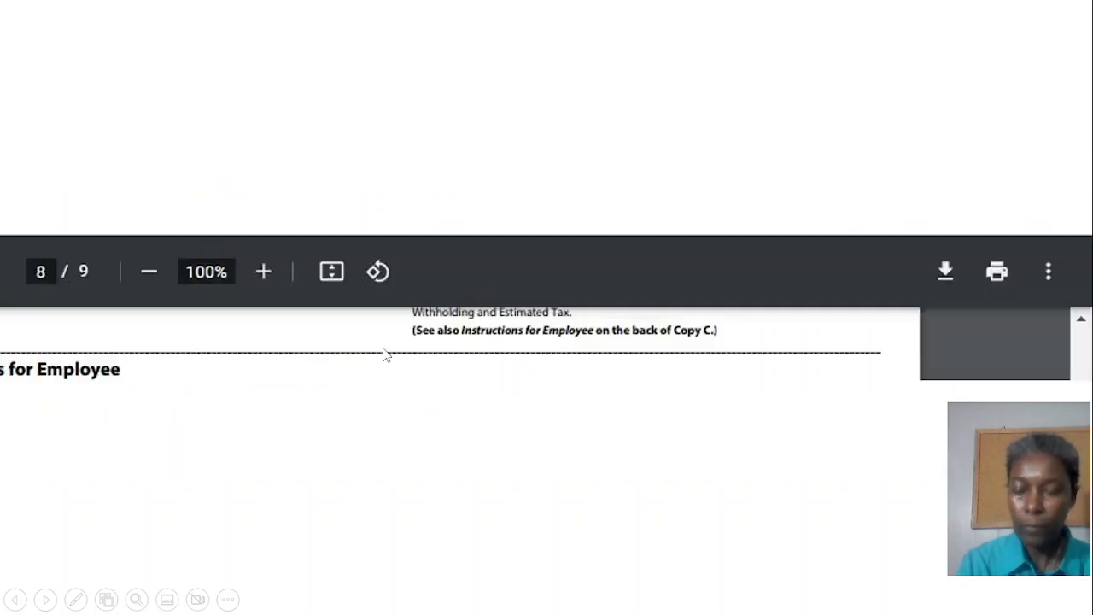
left_click(1000, 273)
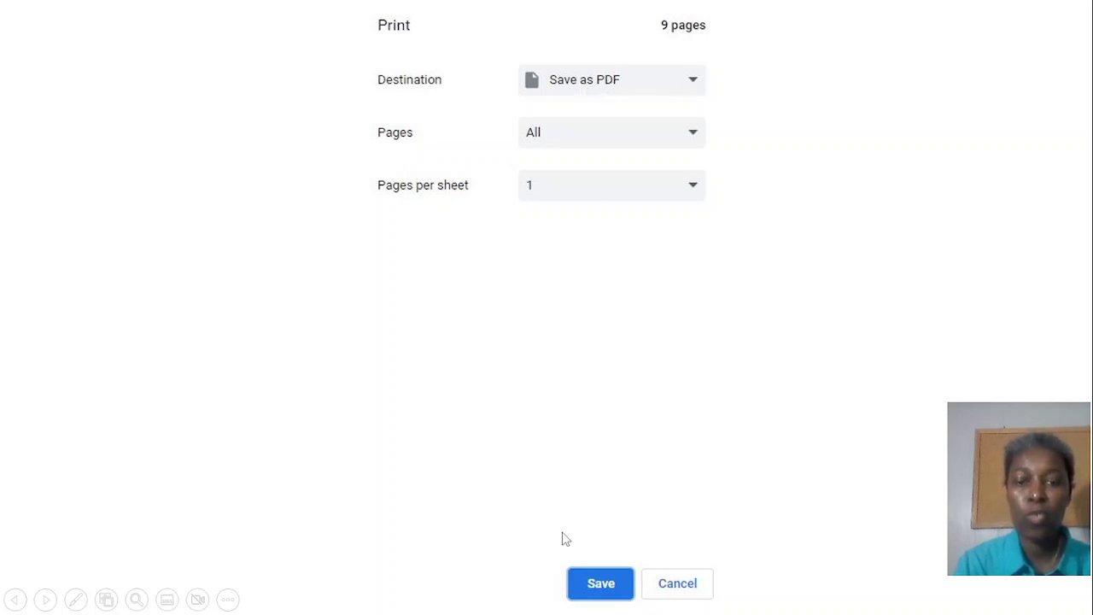
left_click(601, 584)
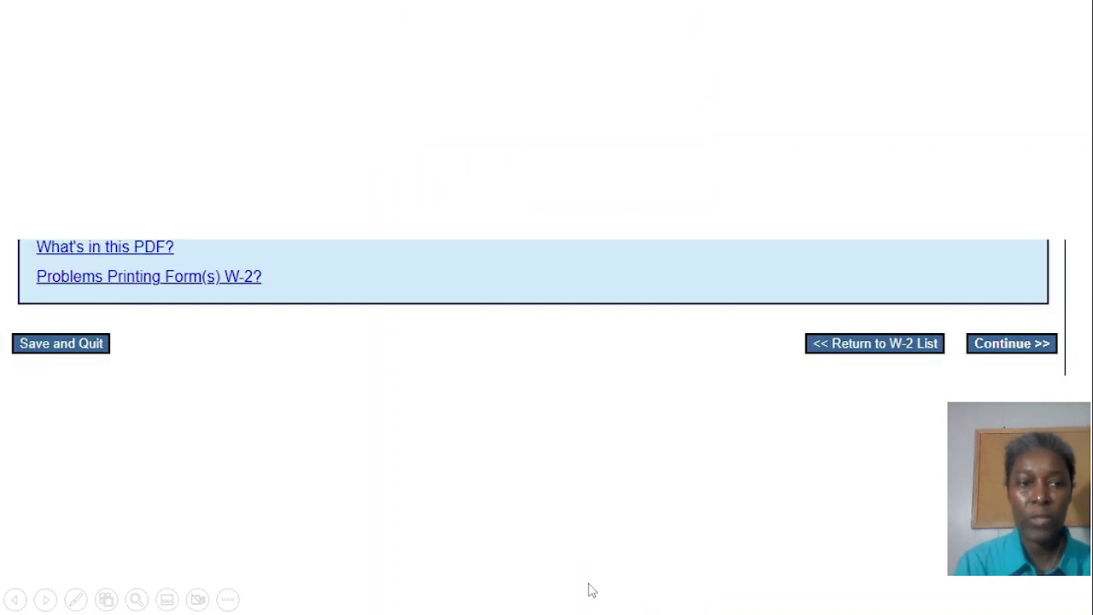
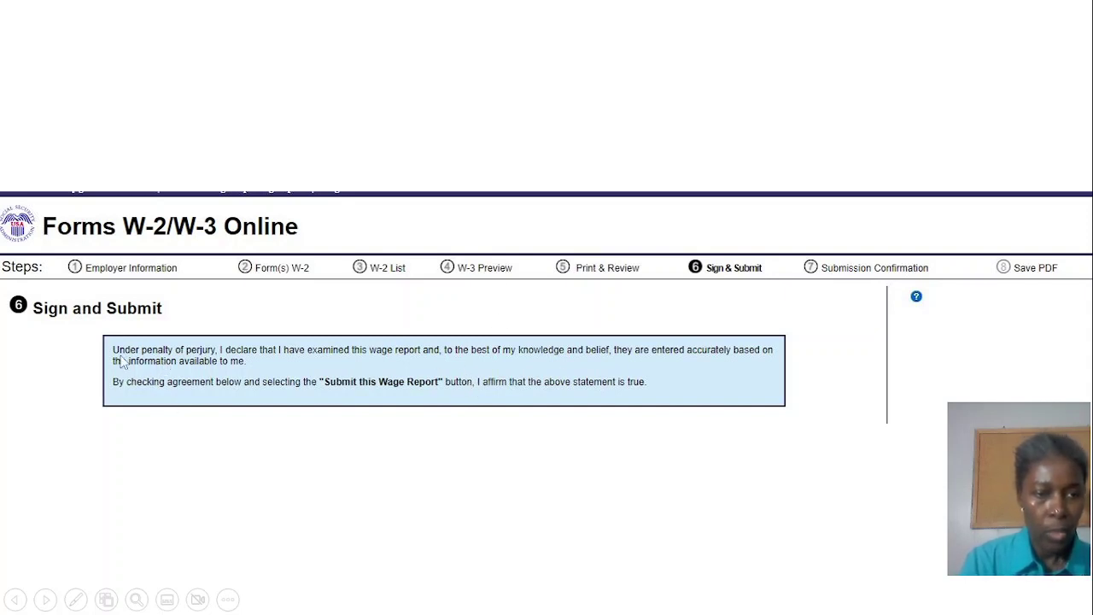
Submit the attested wage report to SSA from the bottom of the Sign and Submit page.
scroll(225, 354, "down", 5)
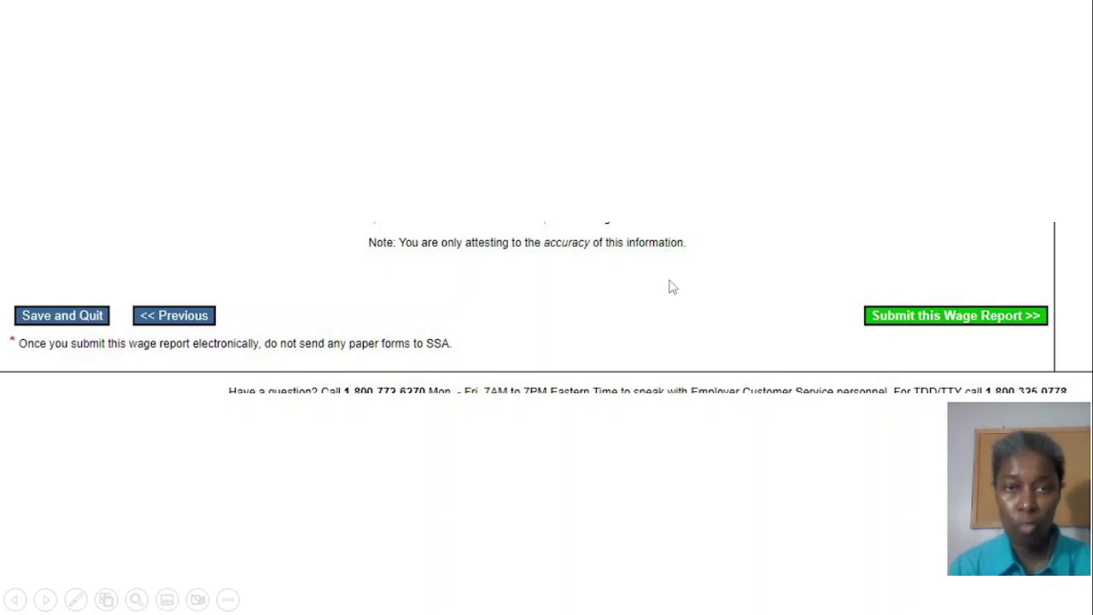
left_click(946, 318)
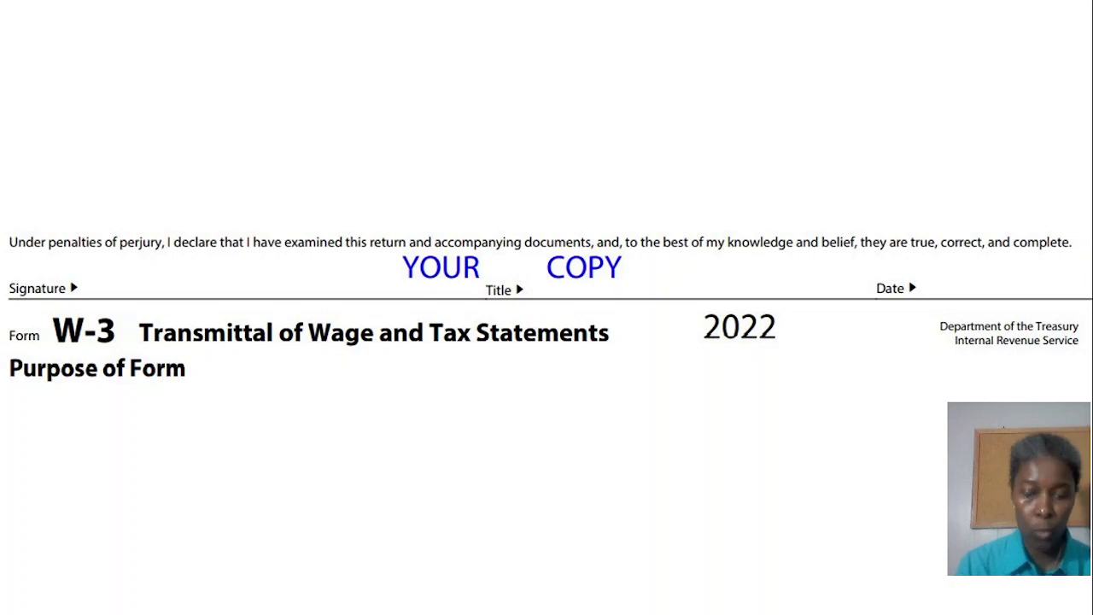
Review the W-3 YOUR COPY, its Purpose of Form and employer-records notice, then reach W-2 Copy 1.
key("Right")
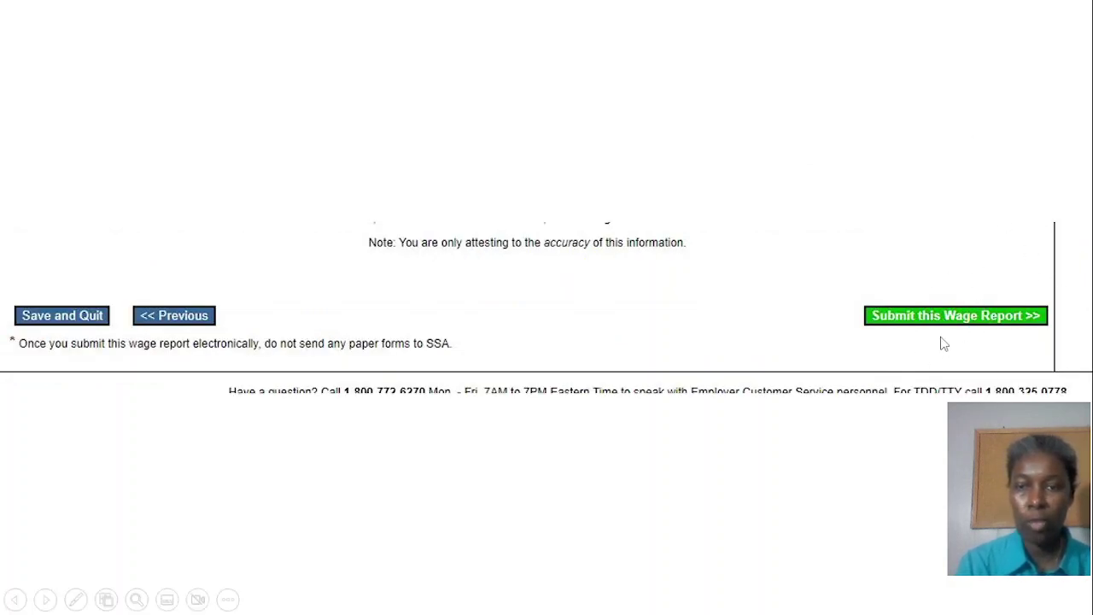
key("Right")
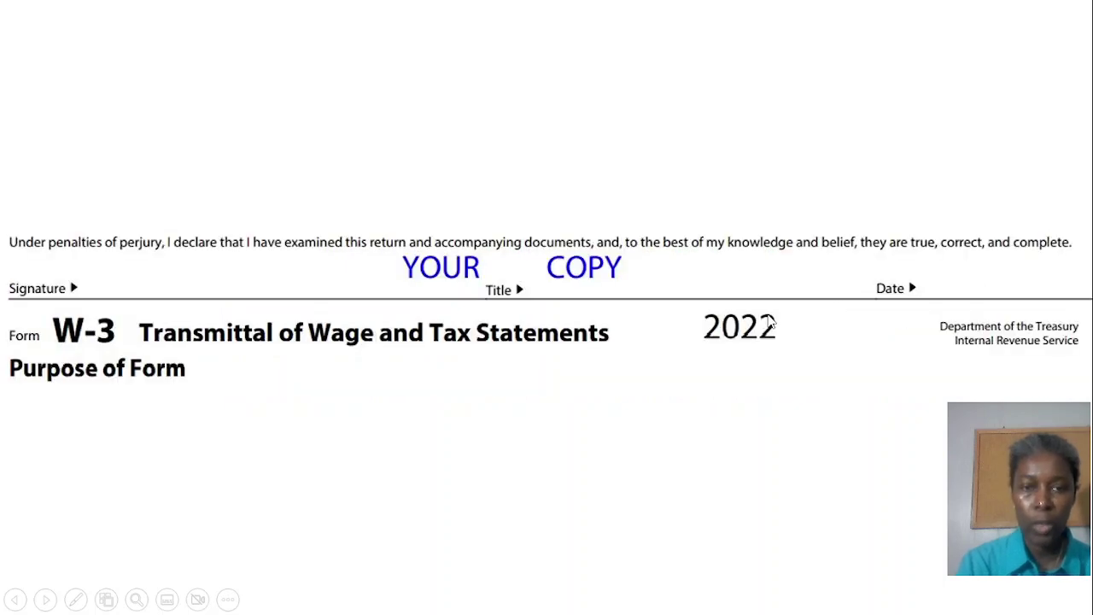
key("Right")
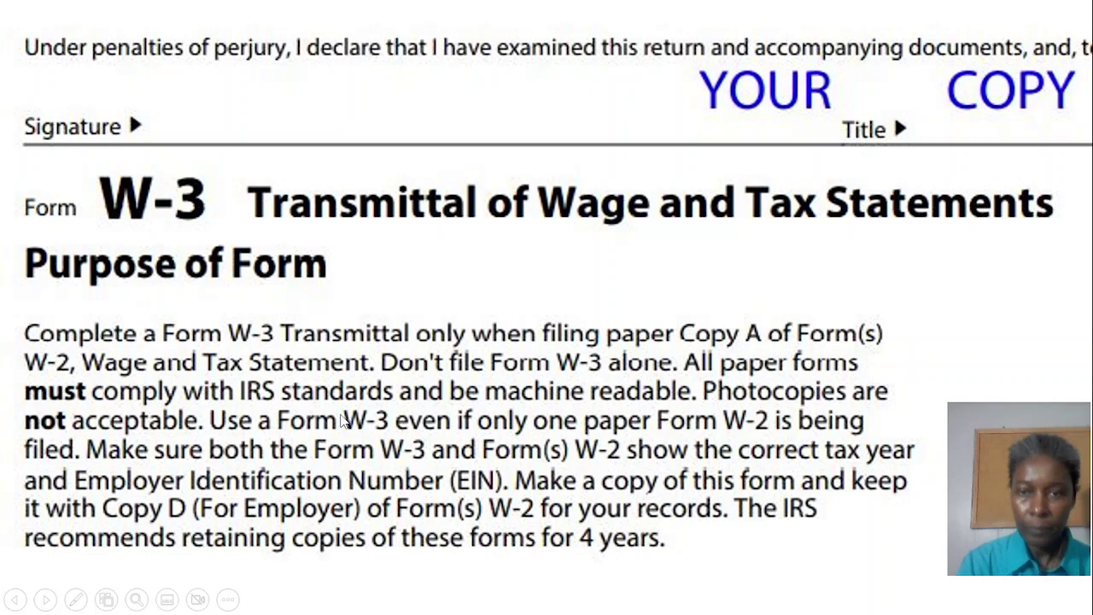
key("Right")
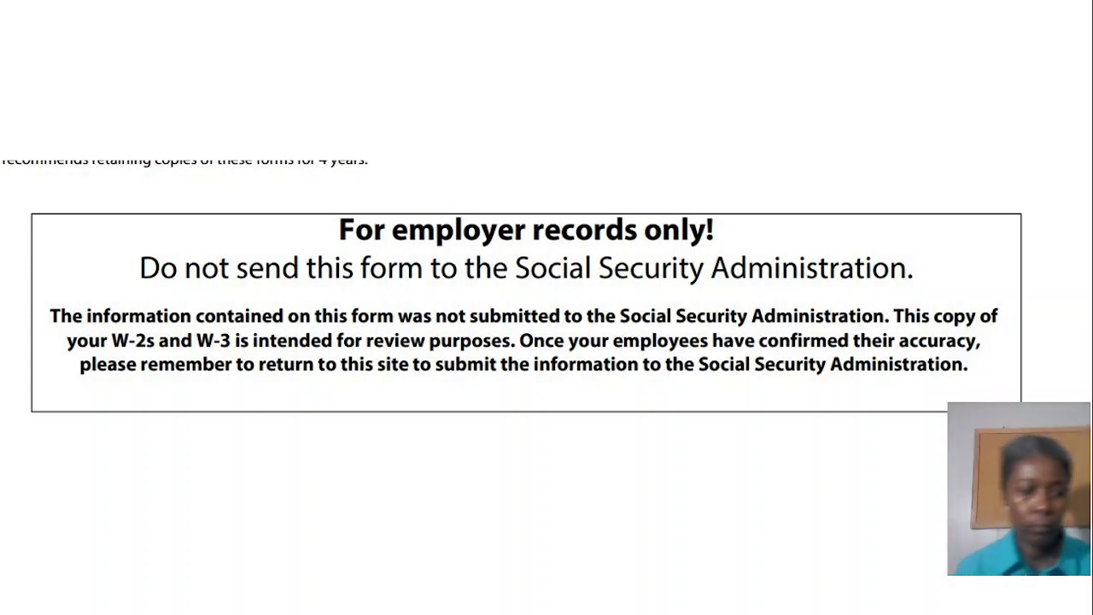
scroll(546, 307, "down", 10)
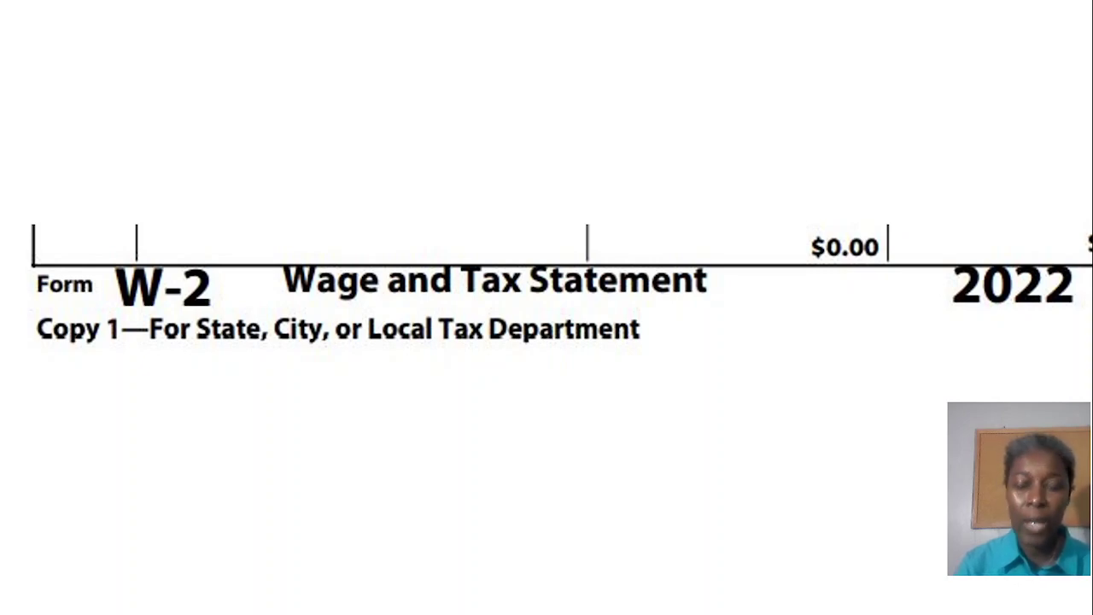
Look through W-2 Copies 2, C, B and D to the upload-successful Confirmation Receipt.
scroll(547, 282, "down", 10)
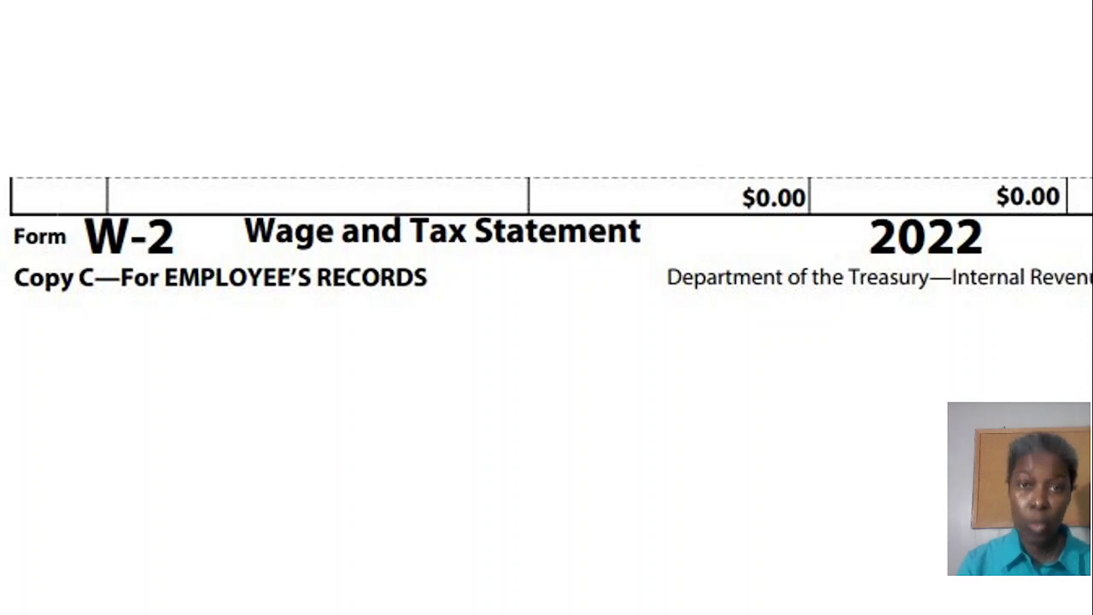
scroll(547, 307, "up", 10)
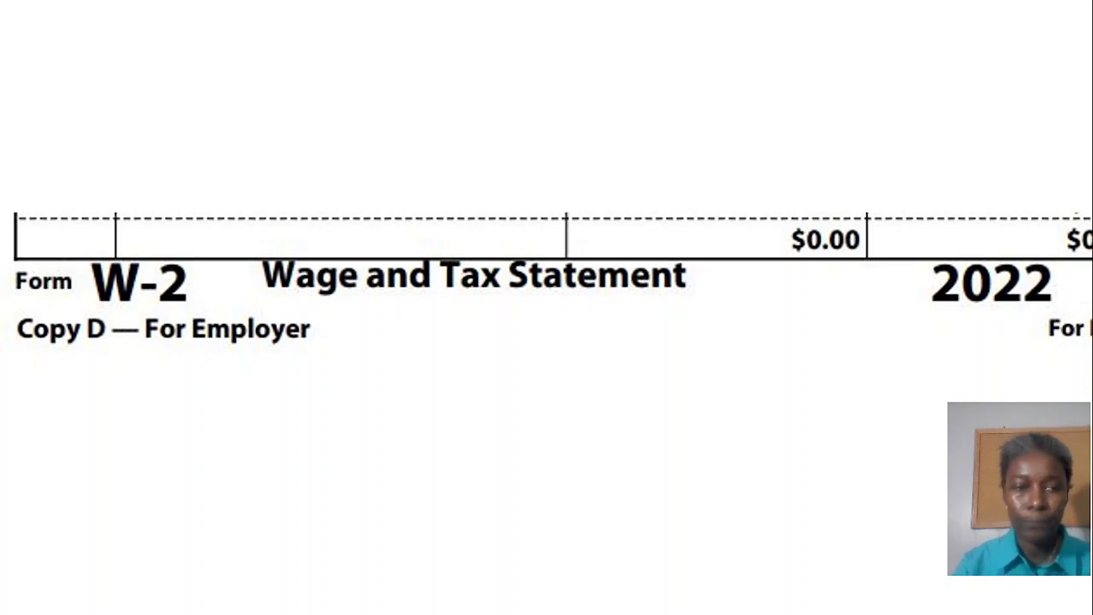
scroll(547, 307, "down", 5)
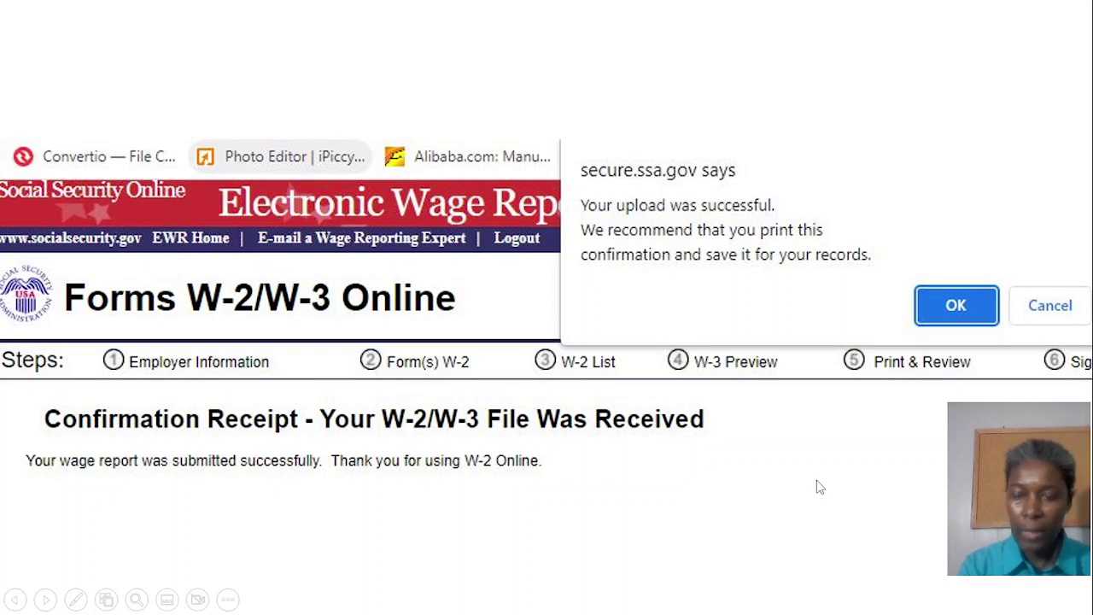
Dismiss the upload alert and save the receipt with Save as PDF into W2-W3 with SSA.
key("Return")
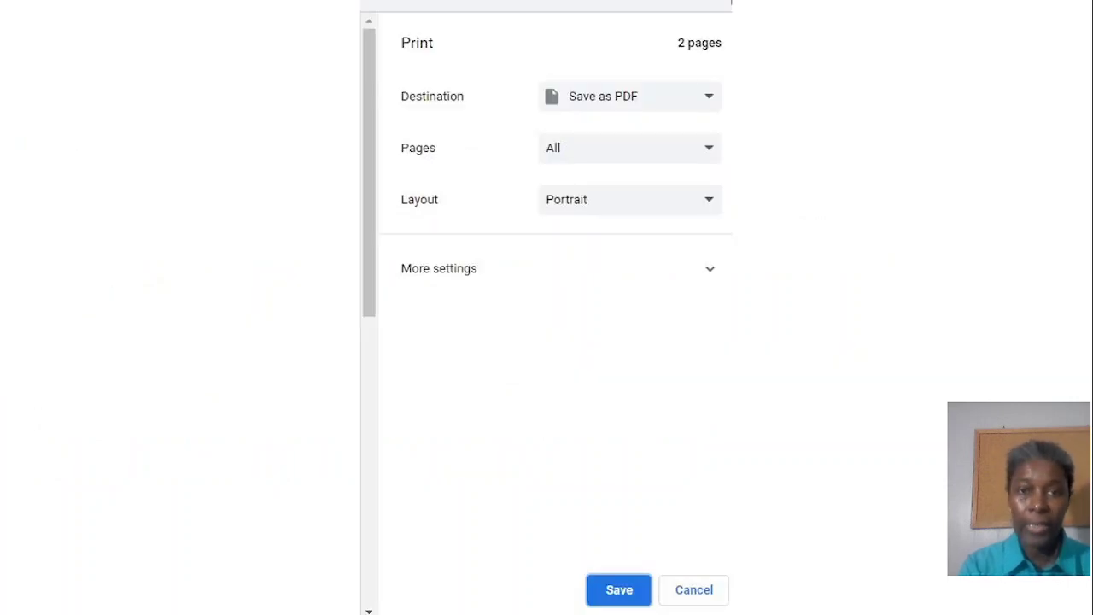
key("Return")
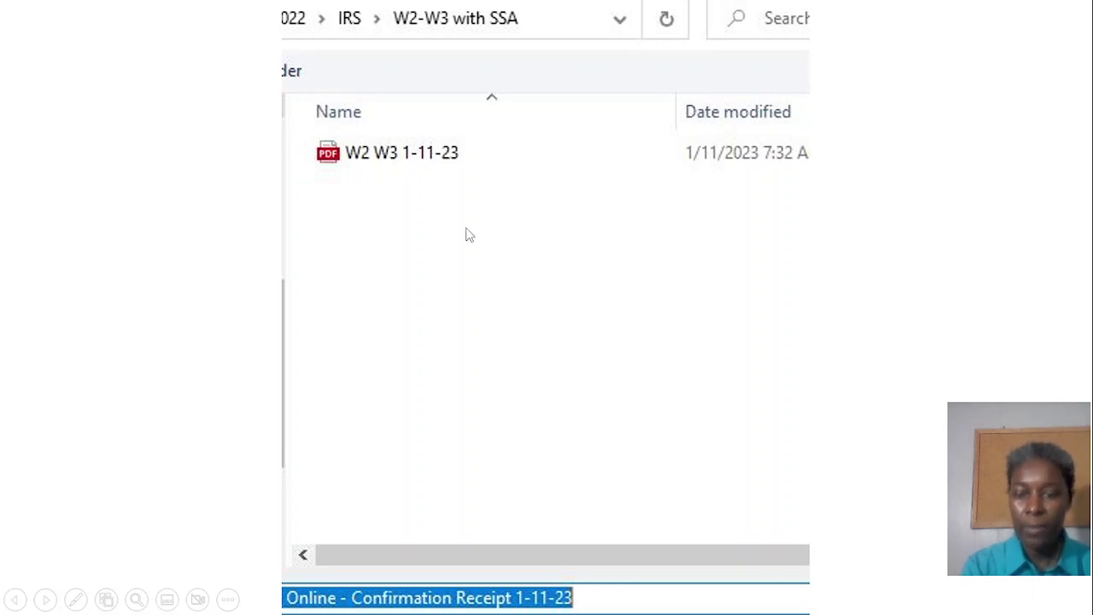
key("Return")
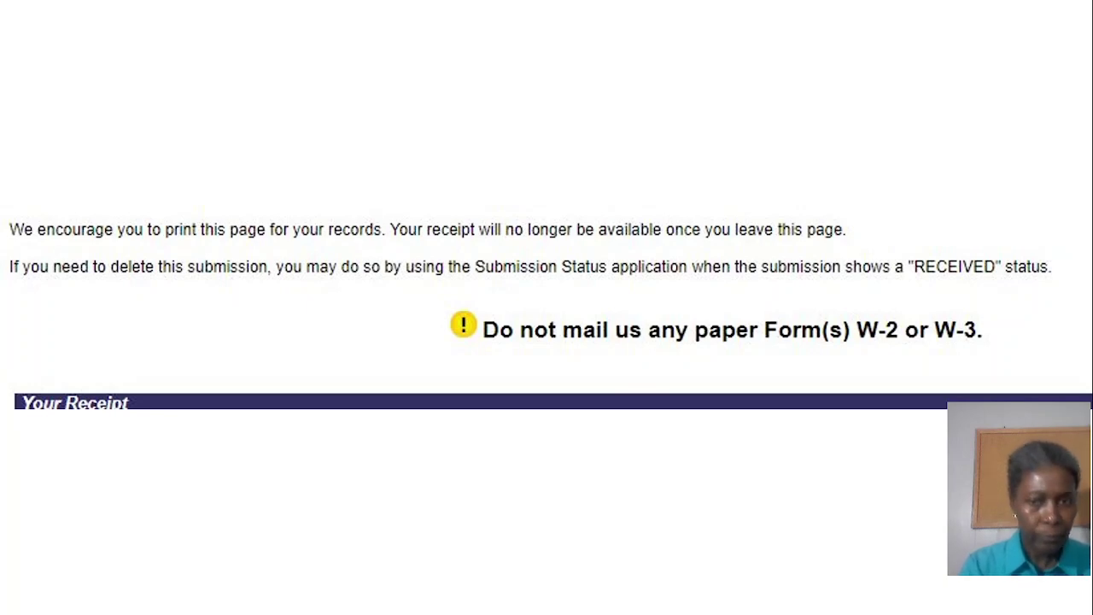
Show the receipt totals (2 Forms W-2 for 2022, $433.20 wages) and next-step guidance.
key("Right")
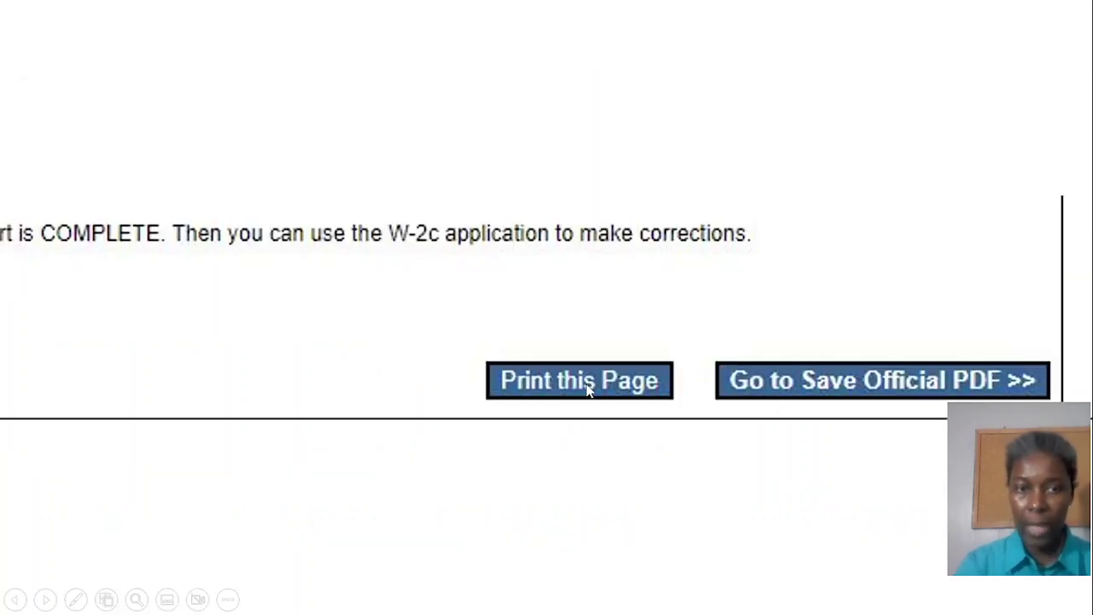
Go to Save Official PDF and scroll down to the warning against mailing paper forms.
left_click(808, 384)
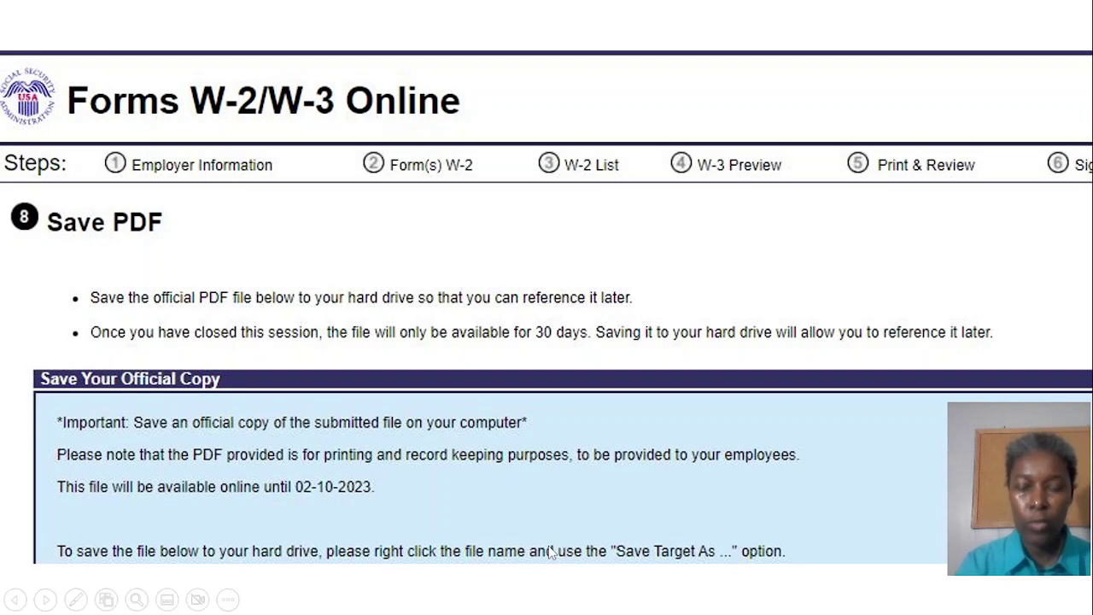
scroll(551, 552, "down", 10)
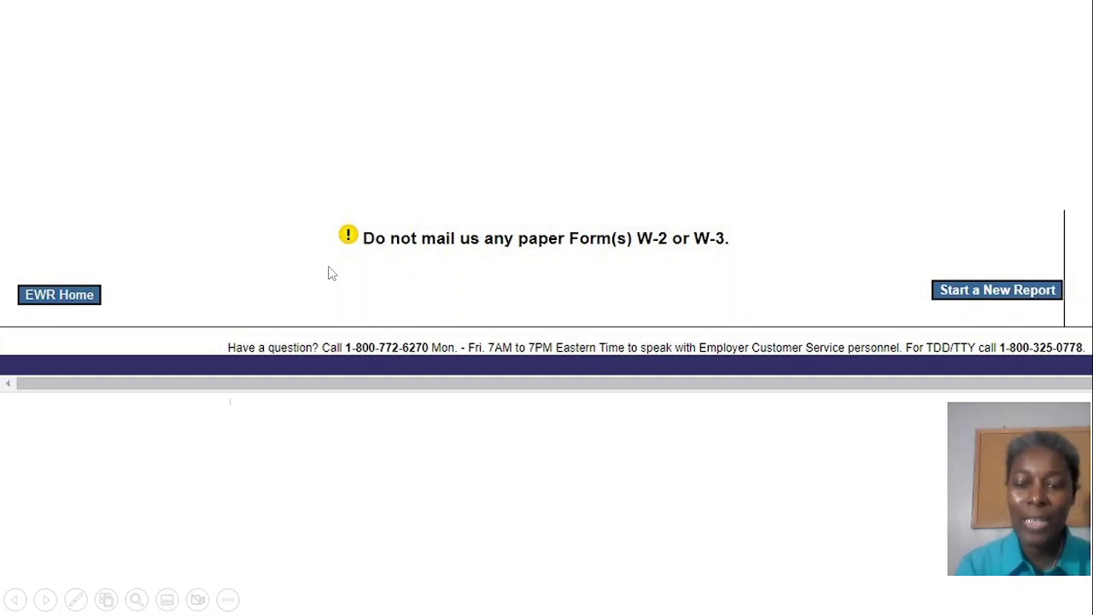
Bring up printing for the 9-sheet official forms on the Samsung M288x, then cancel it.
key("ctrl+p")
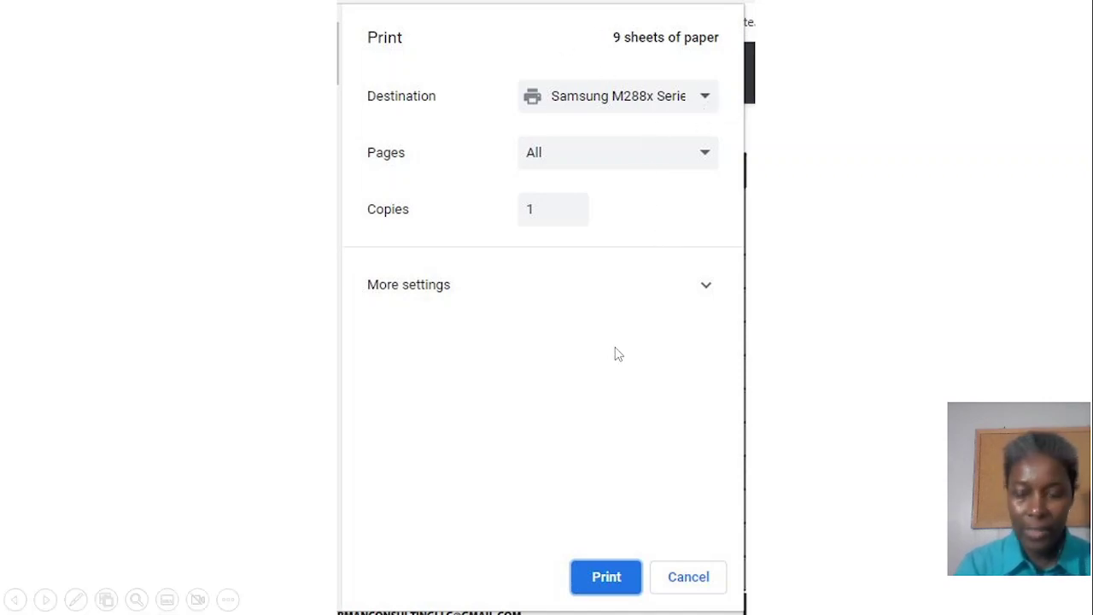
key("Escape")
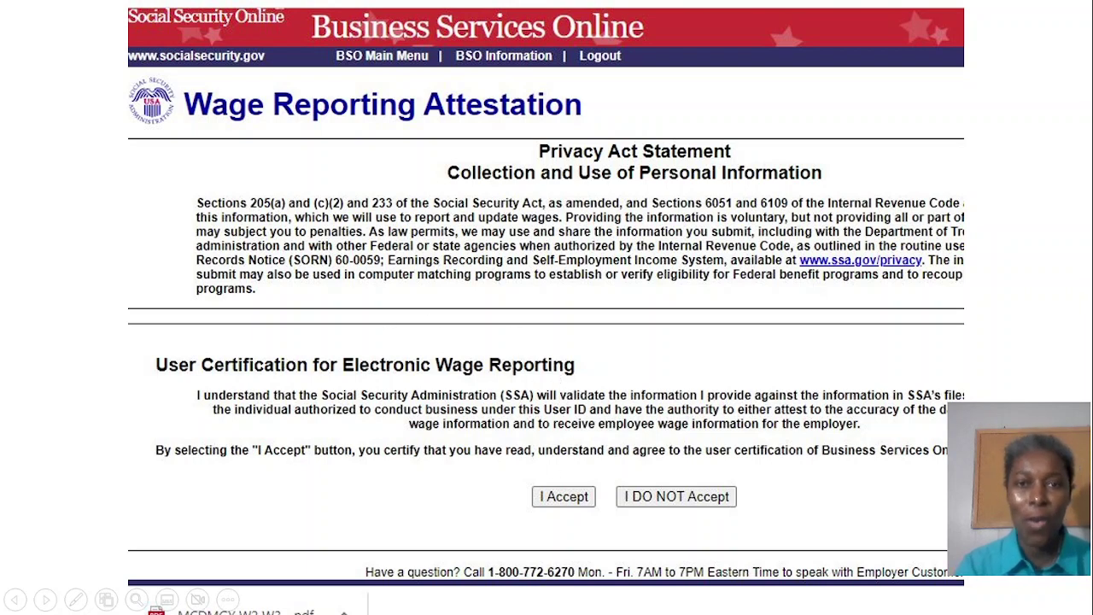
Exit the slide show to Normal view at slide 105, the Wage Reporting Attestation capture.
key("Right")
key("Left")
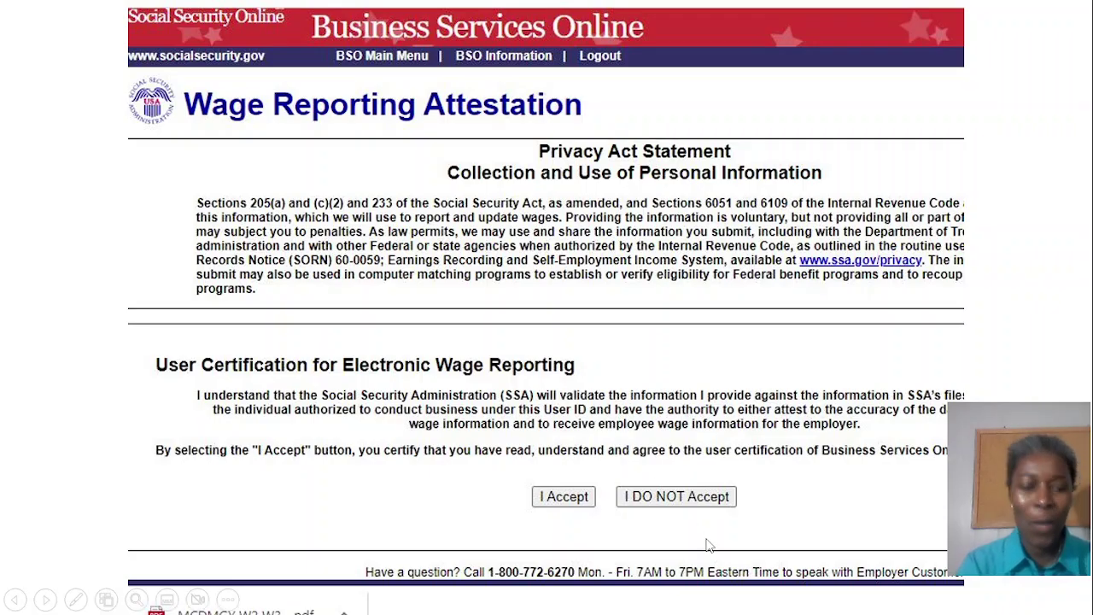
key("Escape")
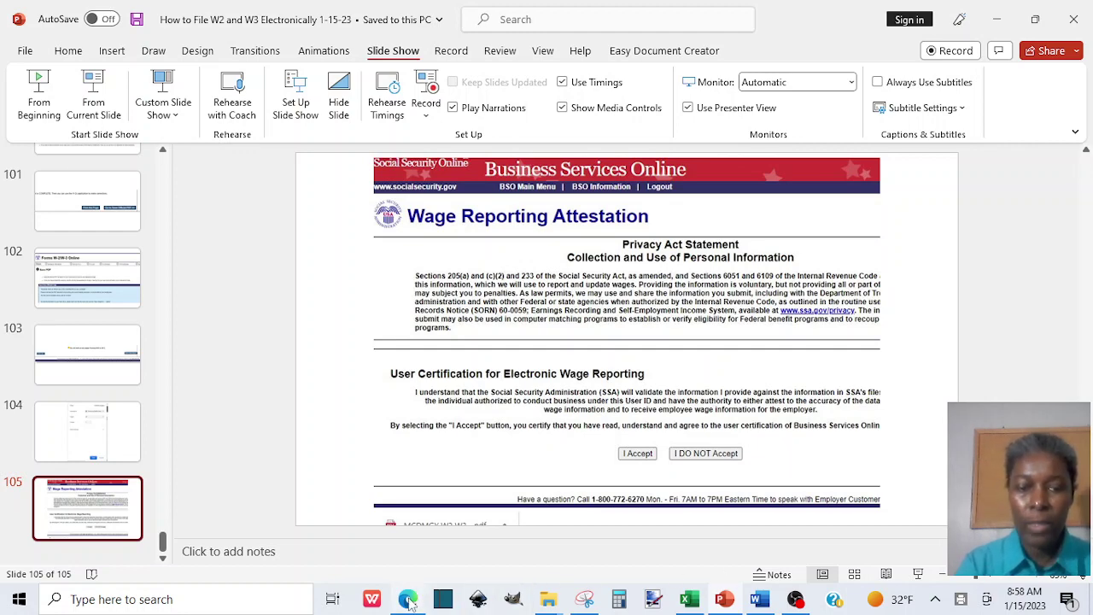
Switch to the W-2/W-3 instructions PDF in Edge, jump to page 4, then back to page 1.
left_click(434, 537)
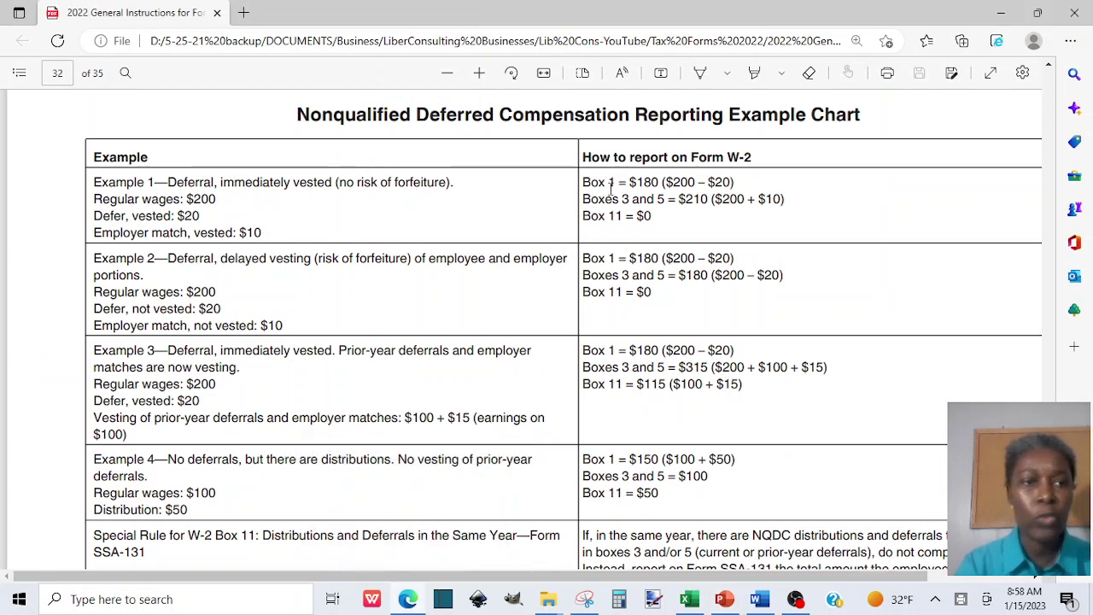
left_click(62, 72)
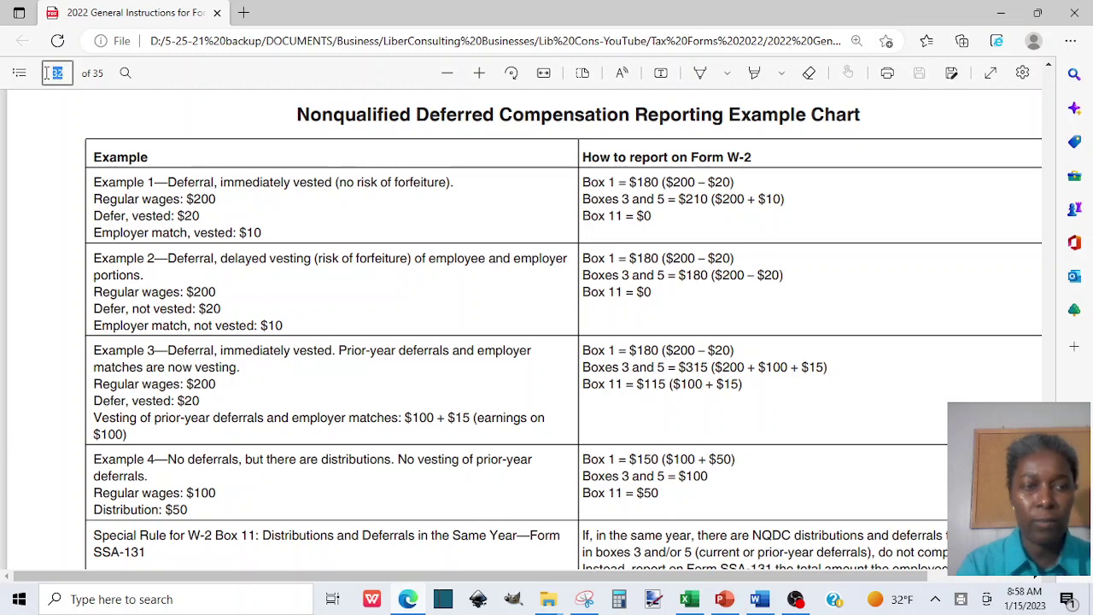
type("4")
key("Return")
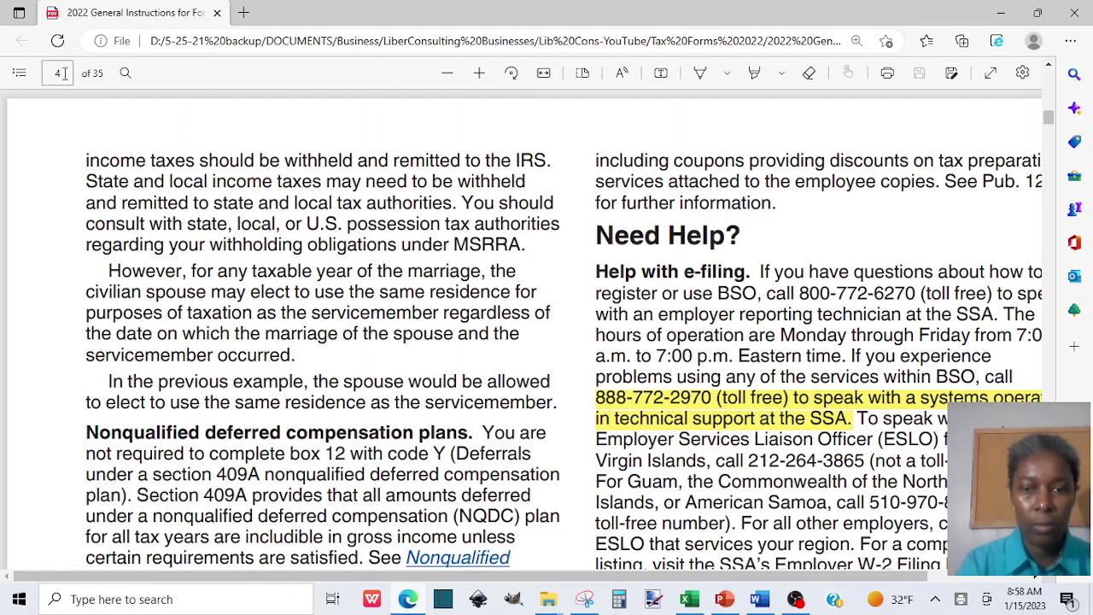
left_click(52, 74)
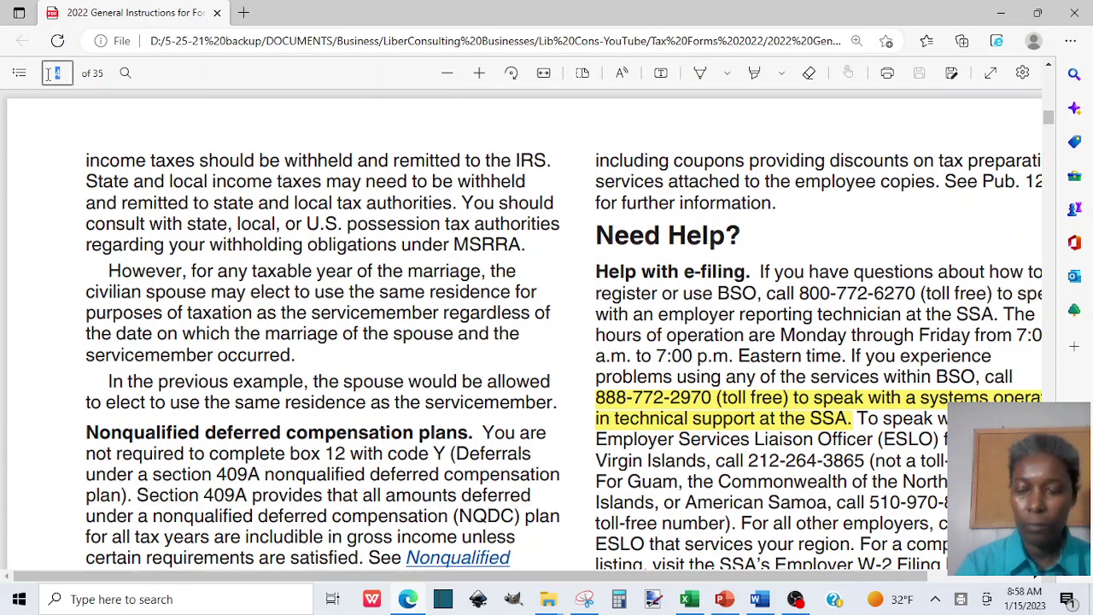
type("1")
key("Return")
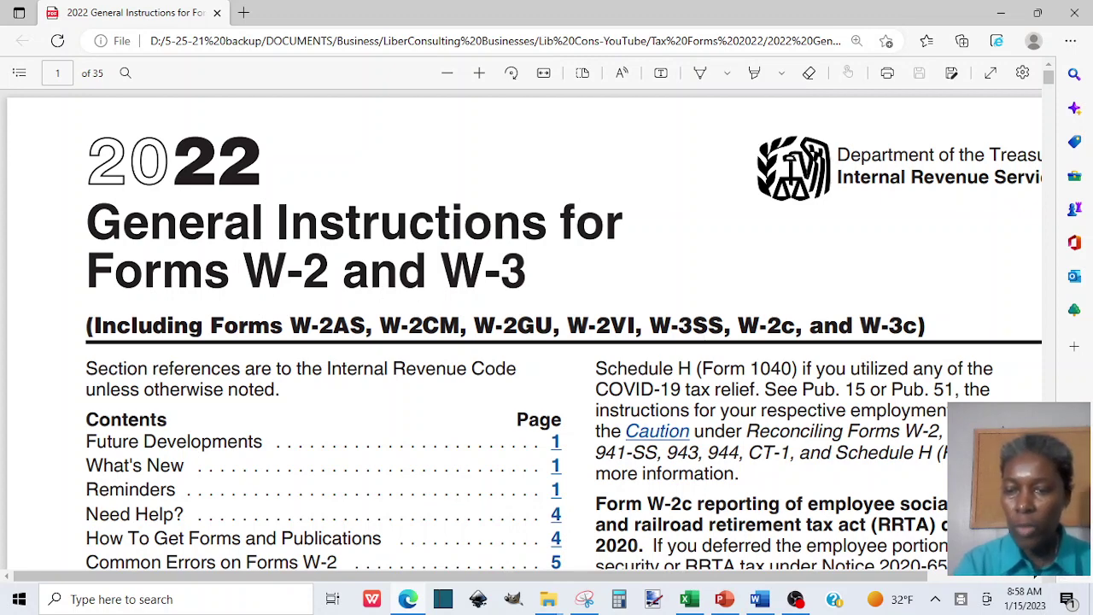
Scroll through Contents, What's New and Reminders to page 2's Business Services Online section.
scroll(547, 333, "down", 5)
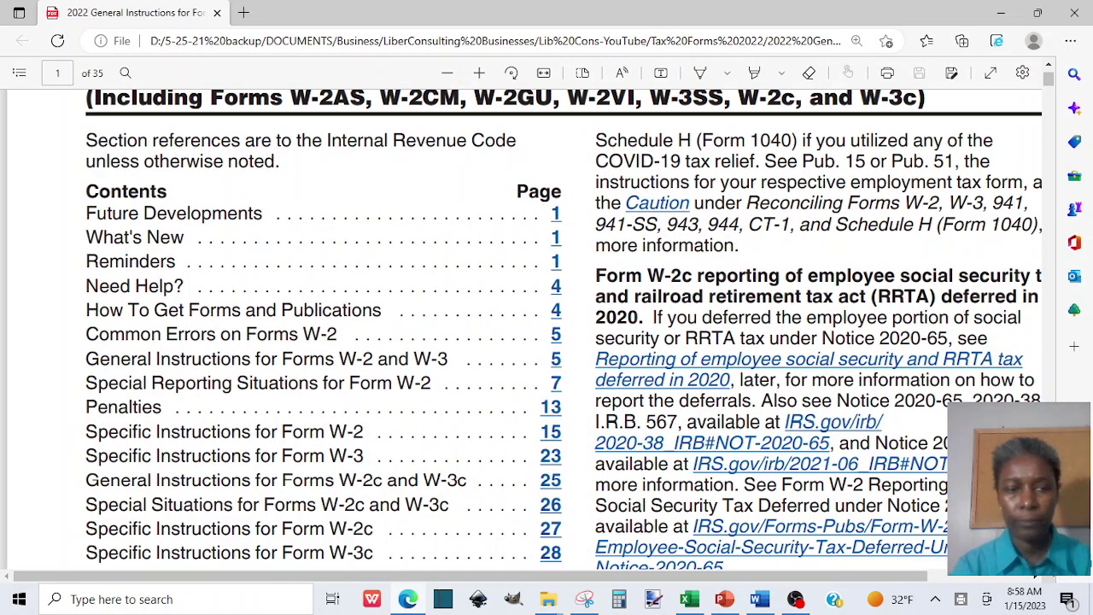
scroll(547, 333, "down", 6)
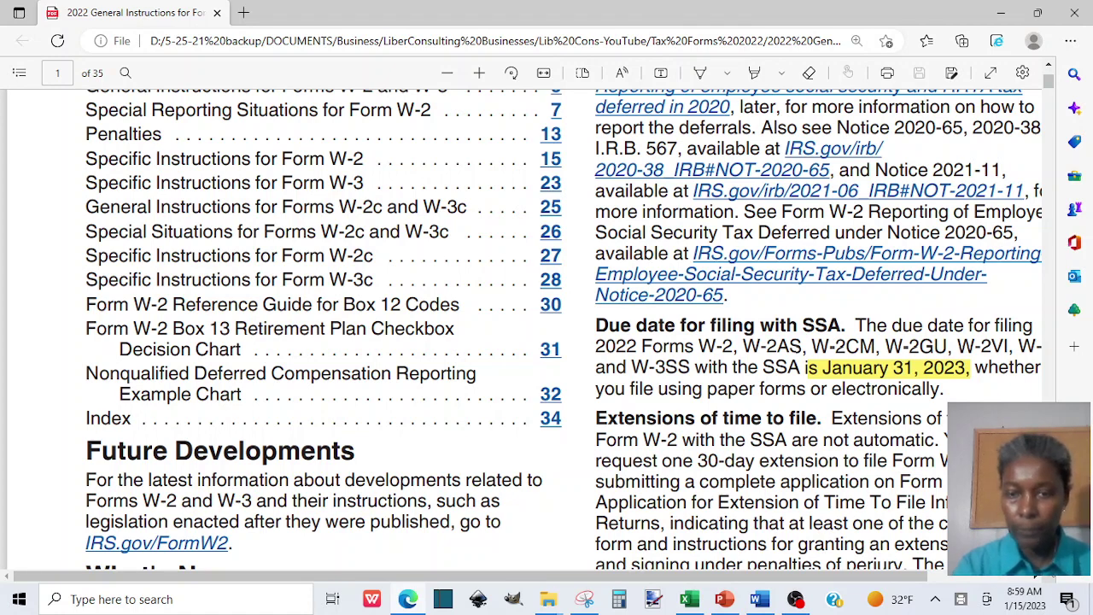
scroll(547, 329, "down", 1)
scroll(562, 330, "down", 5)
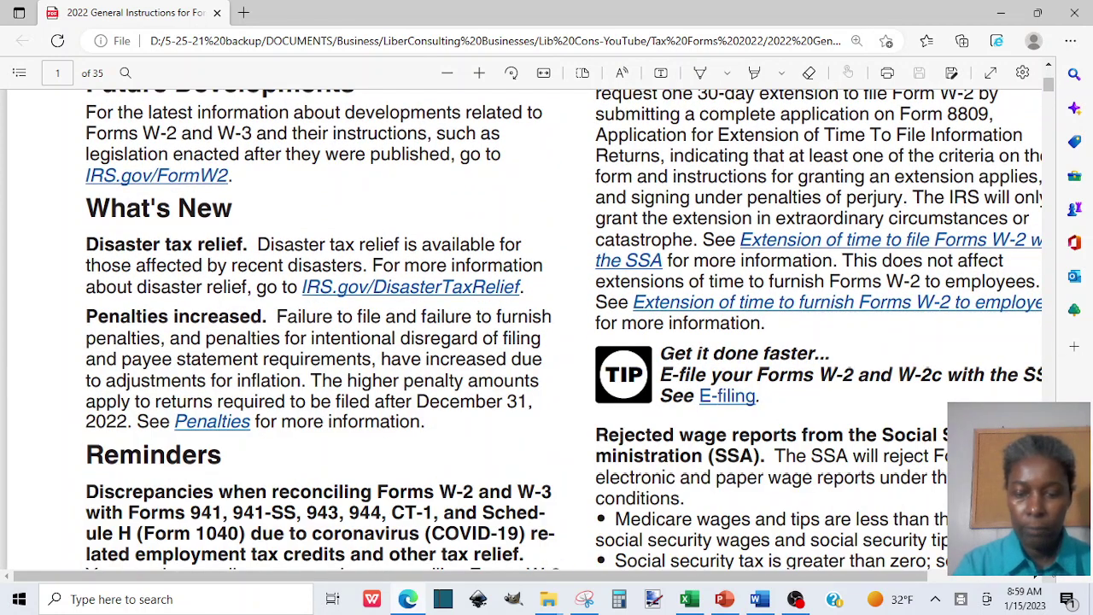
scroll(560, 330, "down", 3)
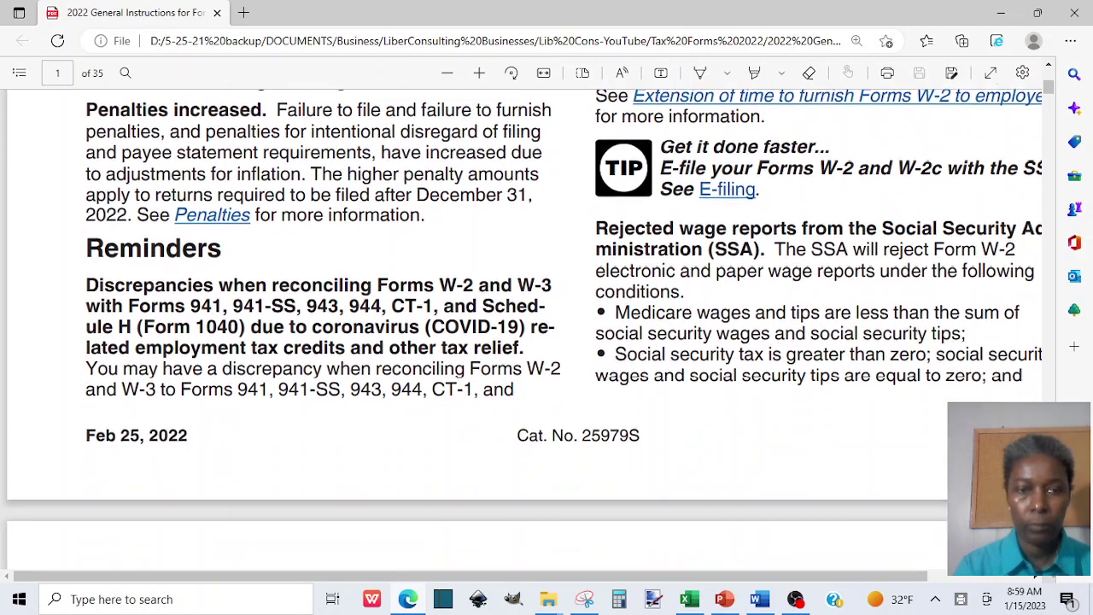
scroll(547, 329, "down", 3)
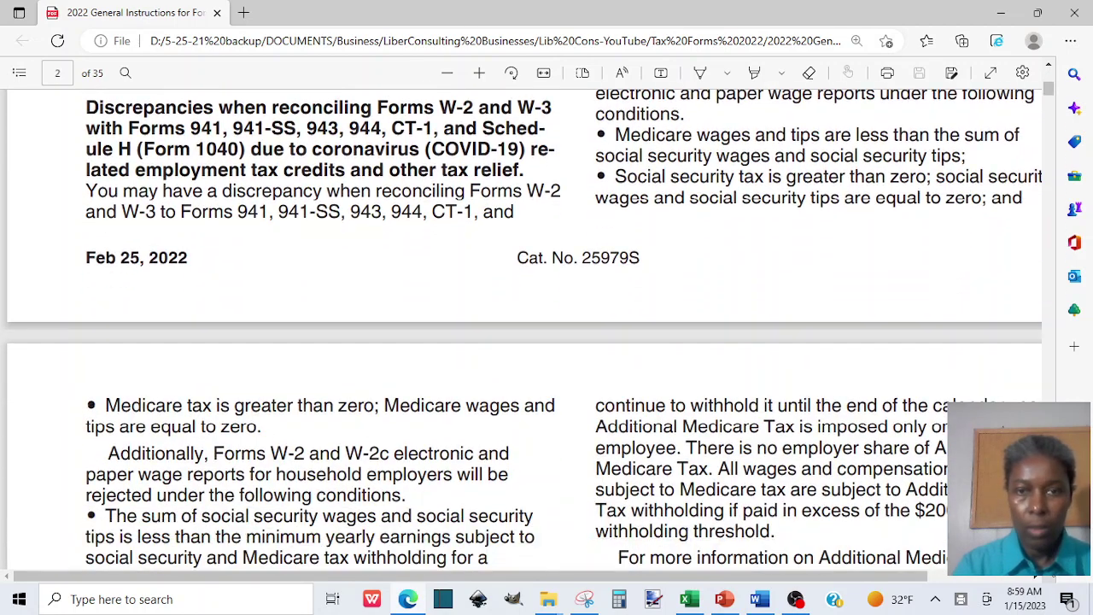
scroll(521, 330, "down", 1)
scroll(521, 330, "up", 3)
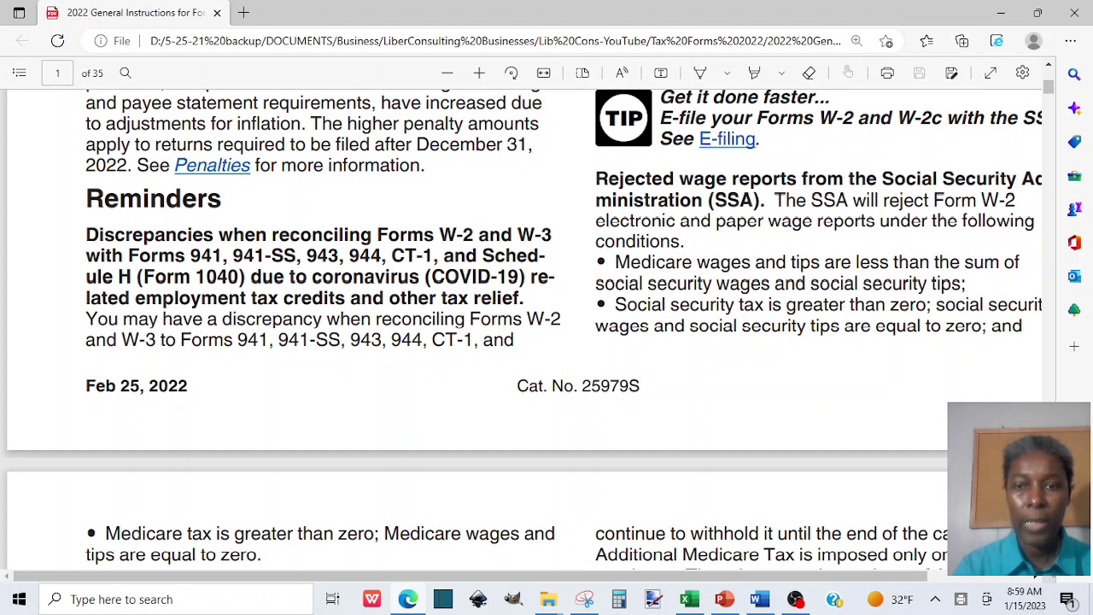
scroll(522, 330, "down", 4)
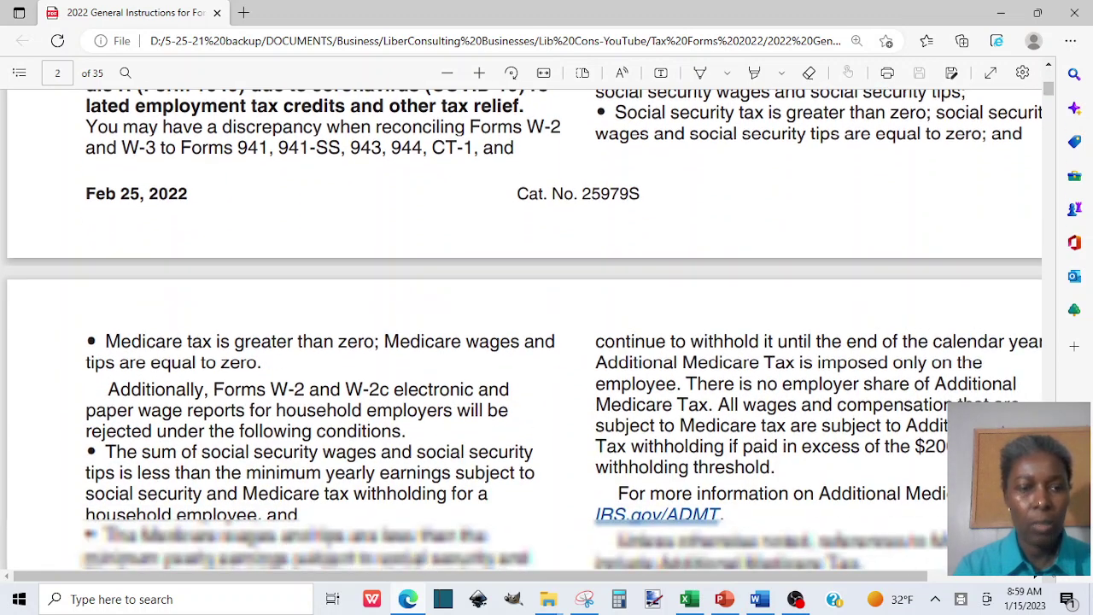
scroll(521, 330, "down", 5)
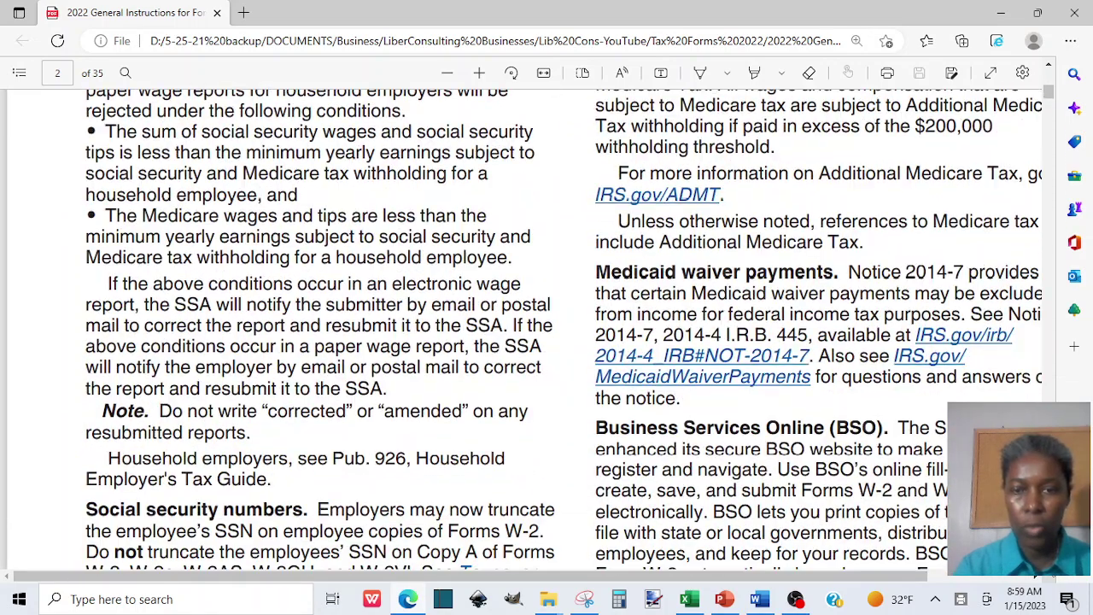
scroll(547, 330, "down", 1)
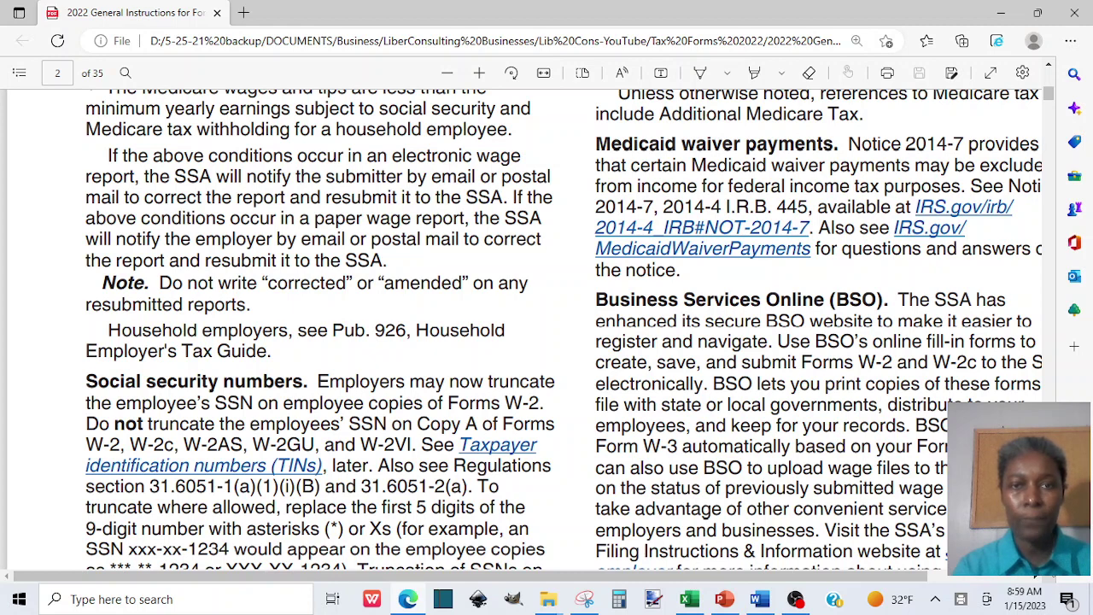
Switch to the W-2/W-3 filing deck and select slide 11, the Electronic Wage Reporting screenshot.
left_click(724, 599)
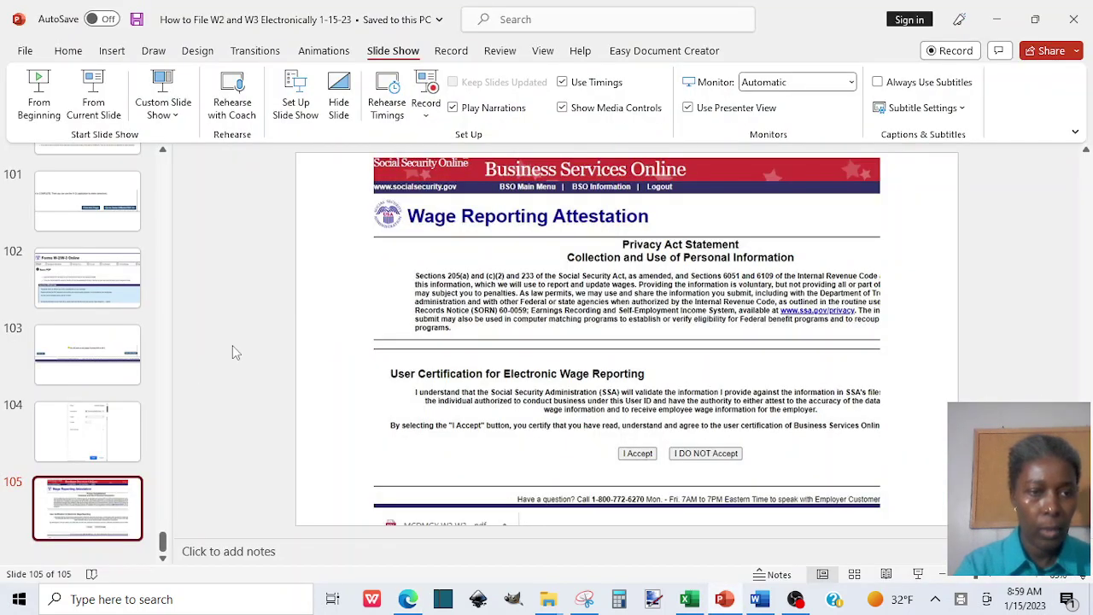
left_click_drag(162, 541, 143, 316)
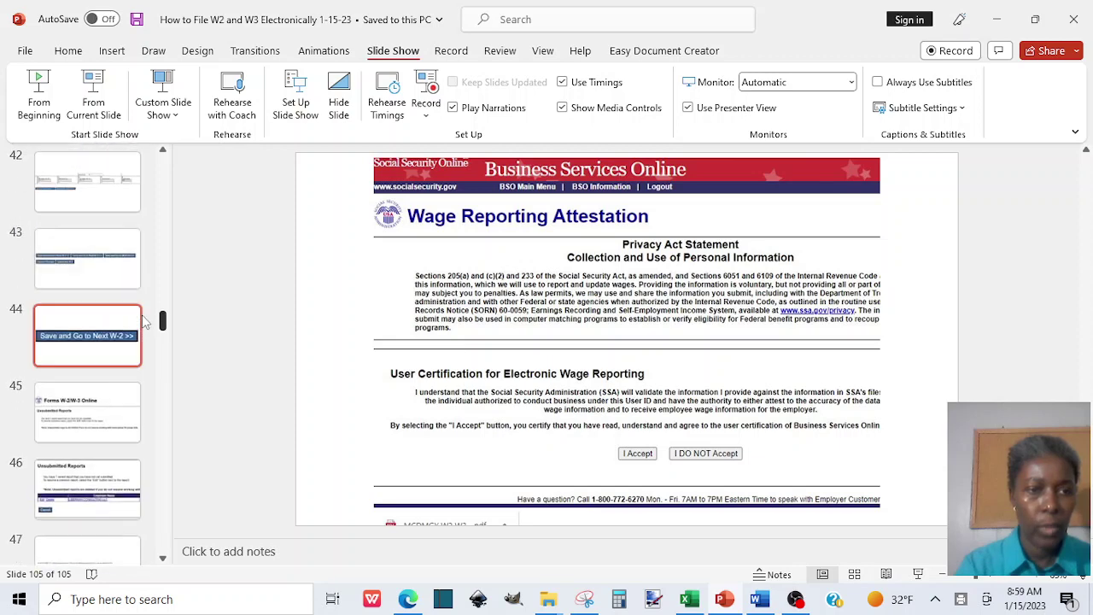
scroll(145, 322, "up", 6)
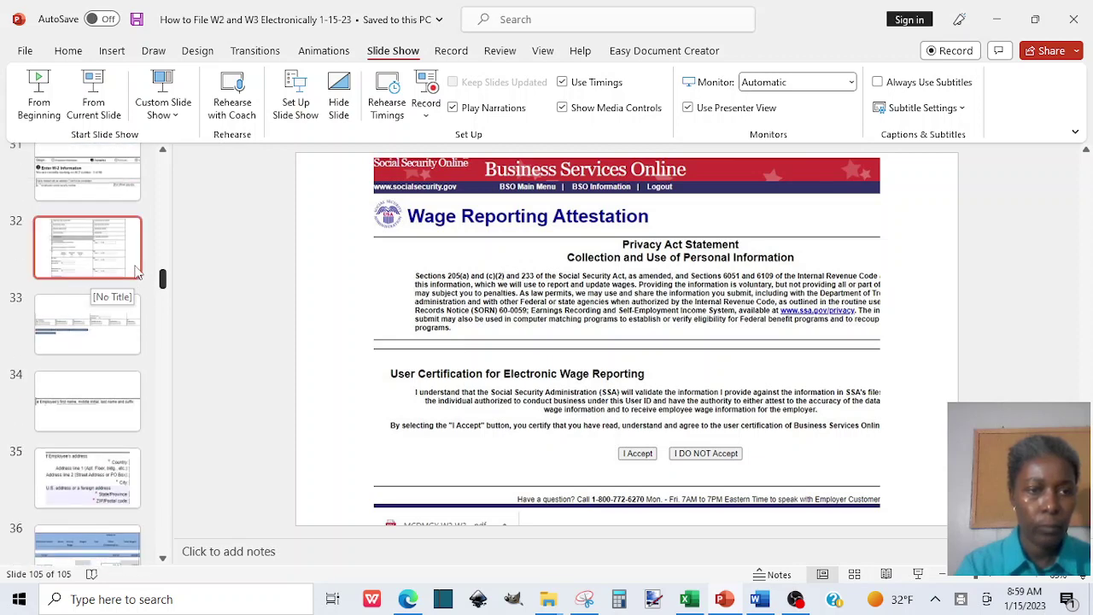
scroll(141, 217, "up", 12)
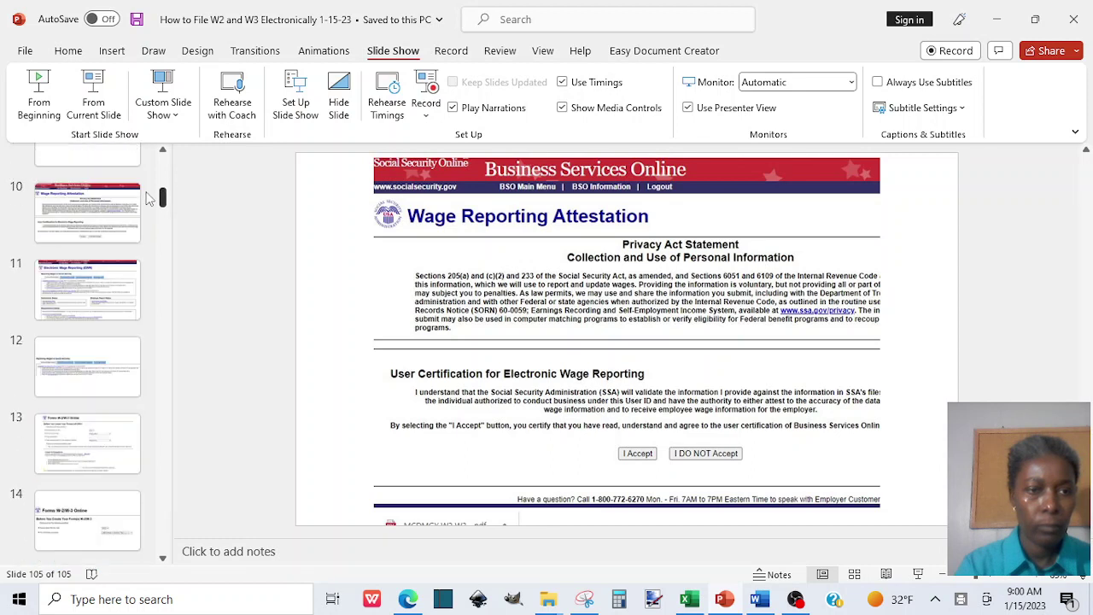
scroll(147, 198, "up", 1)
scroll(147, 199, "up", 3)
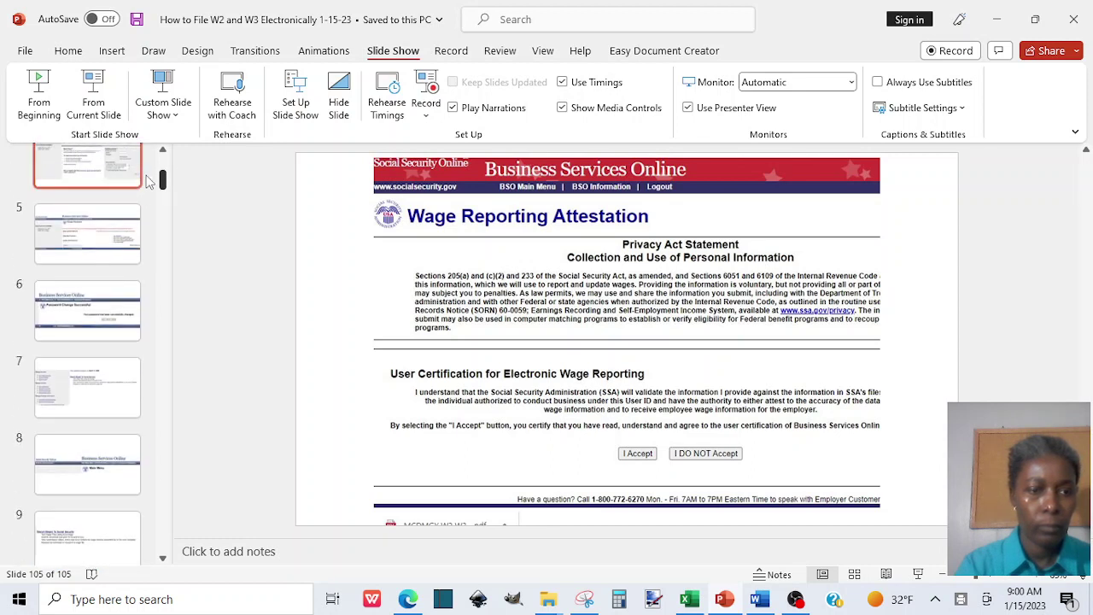
scroll(147, 184, "down", 3)
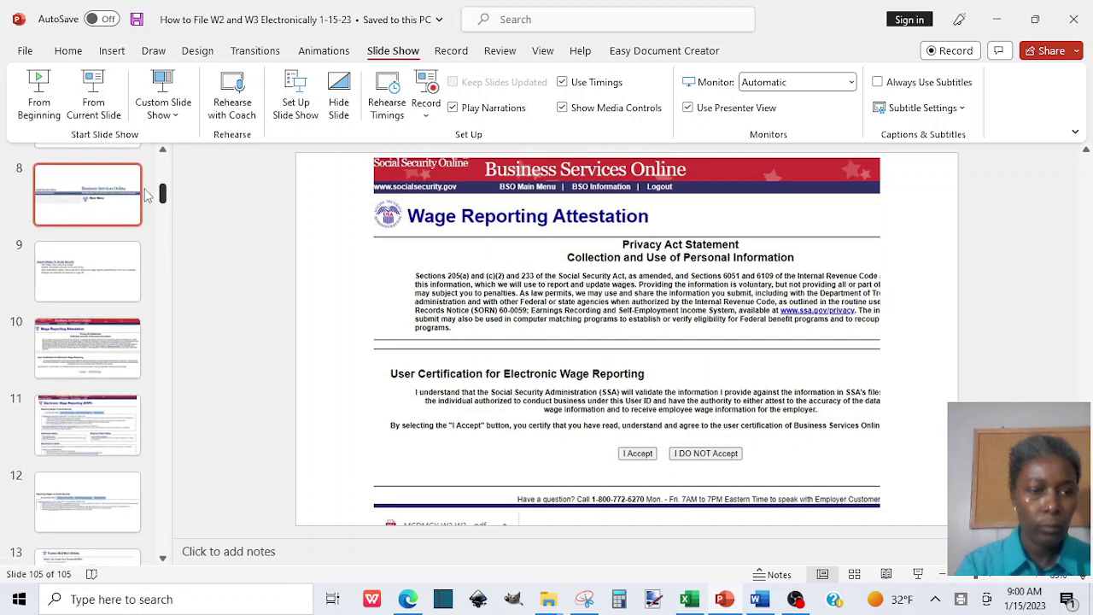
scroll(147, 196, "down", 1)
left_click(61, 286)
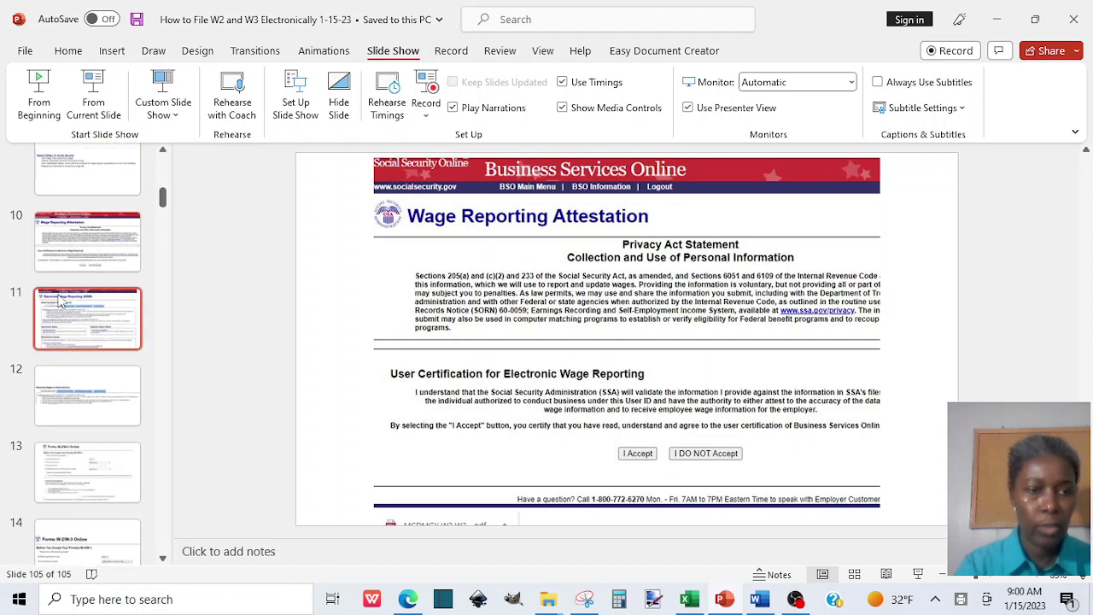
left_click(81, 113)
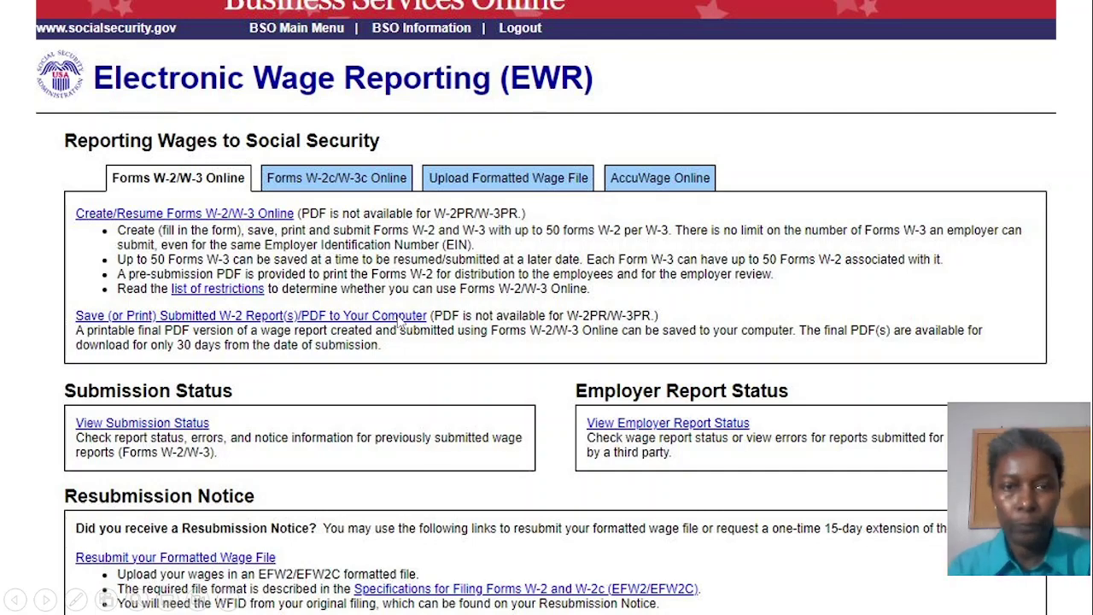
key("Escape")
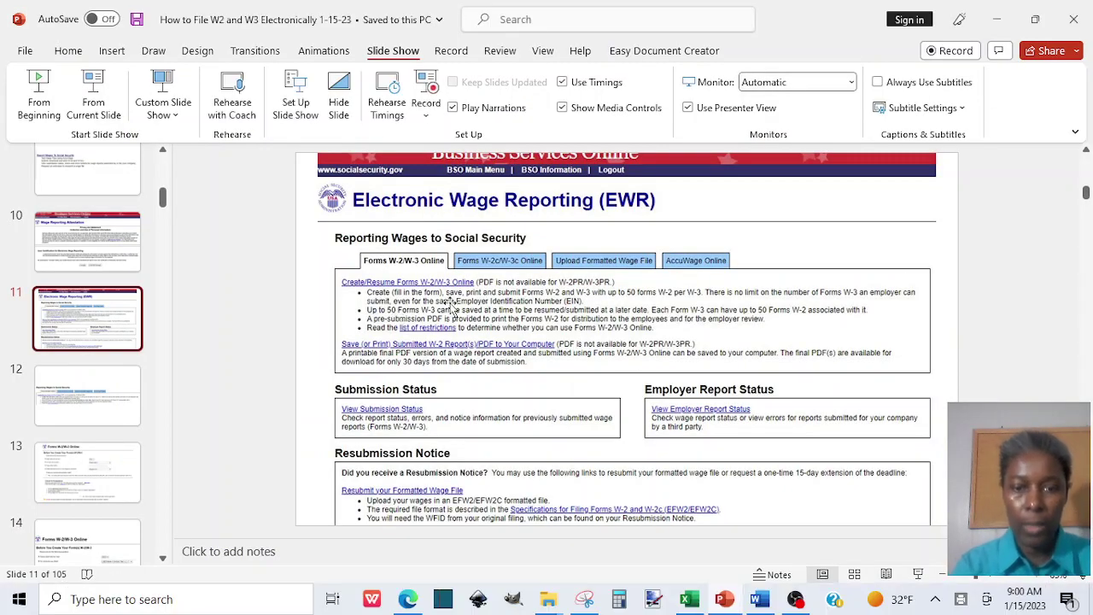
Return to the W-2/W-3 instructions PDF and scroll past page 2's FSA and Additional Medicare Tax notes.
left_click(409, 602)
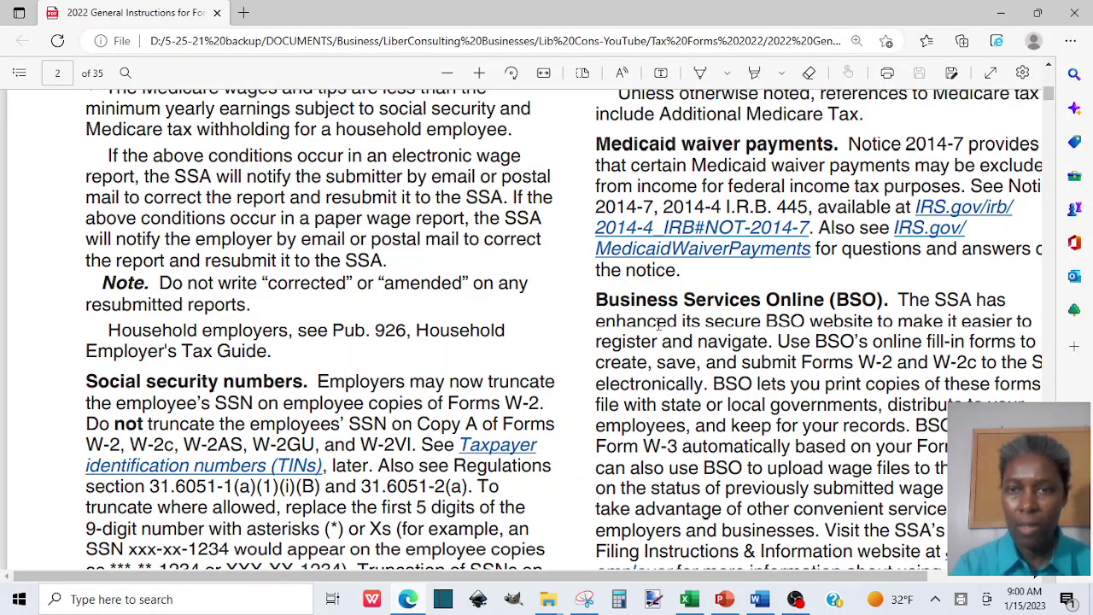
scroll(658, 325, "down", 3)
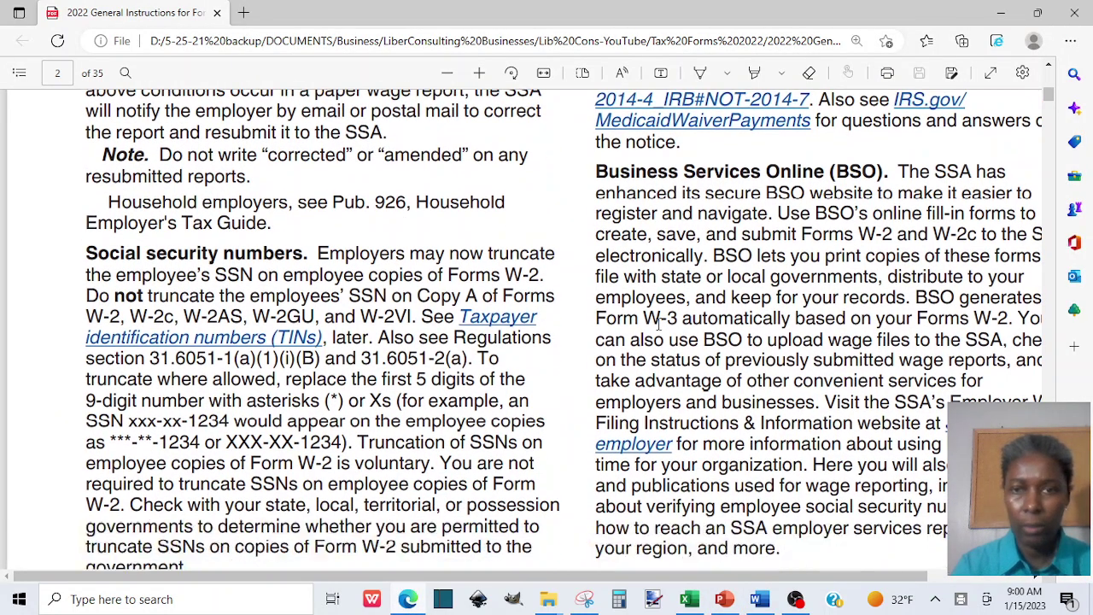
scroll(564, 329, "down", 5)
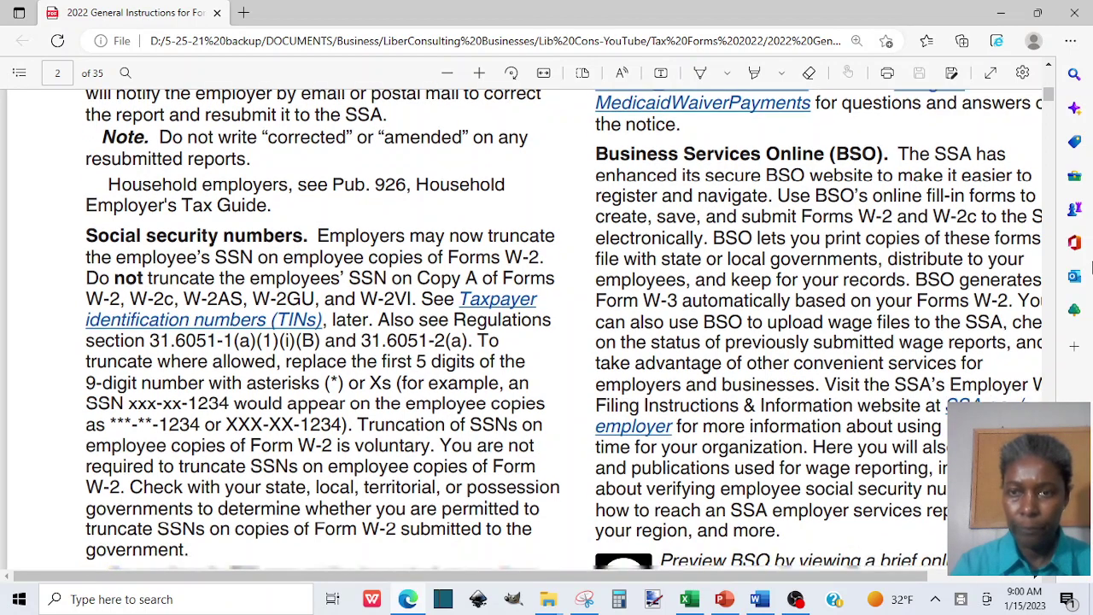
scroll(562, 330, "down", 7)
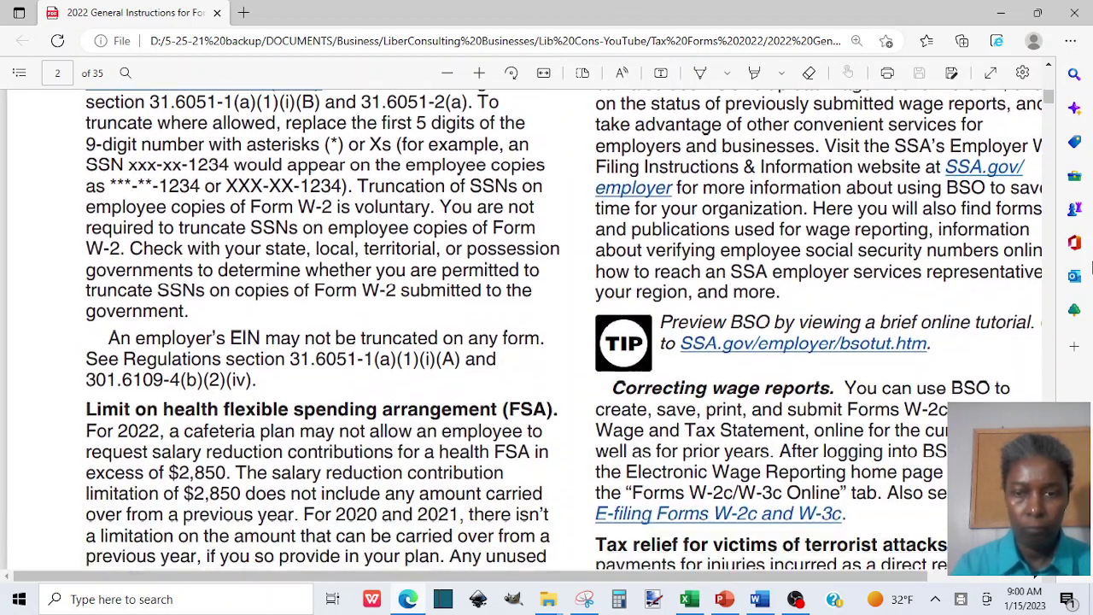
scroll(562, 330, "down", 10)
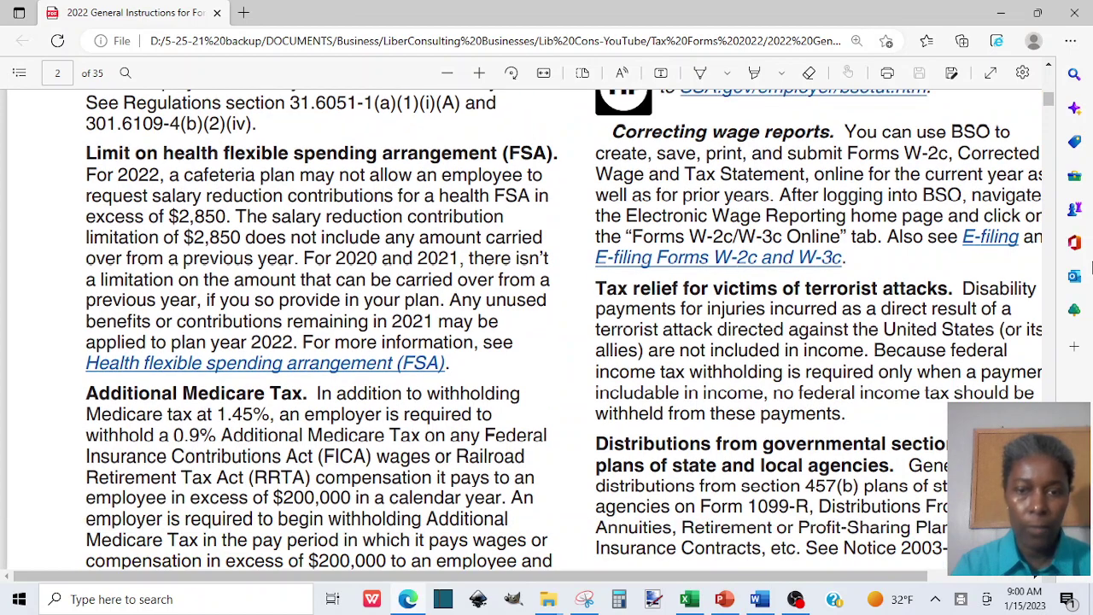
Scroll back up to page 3's EIC and e-filing guidance, shifting the view slightly right.
scroll(563, 330, "down", 7)
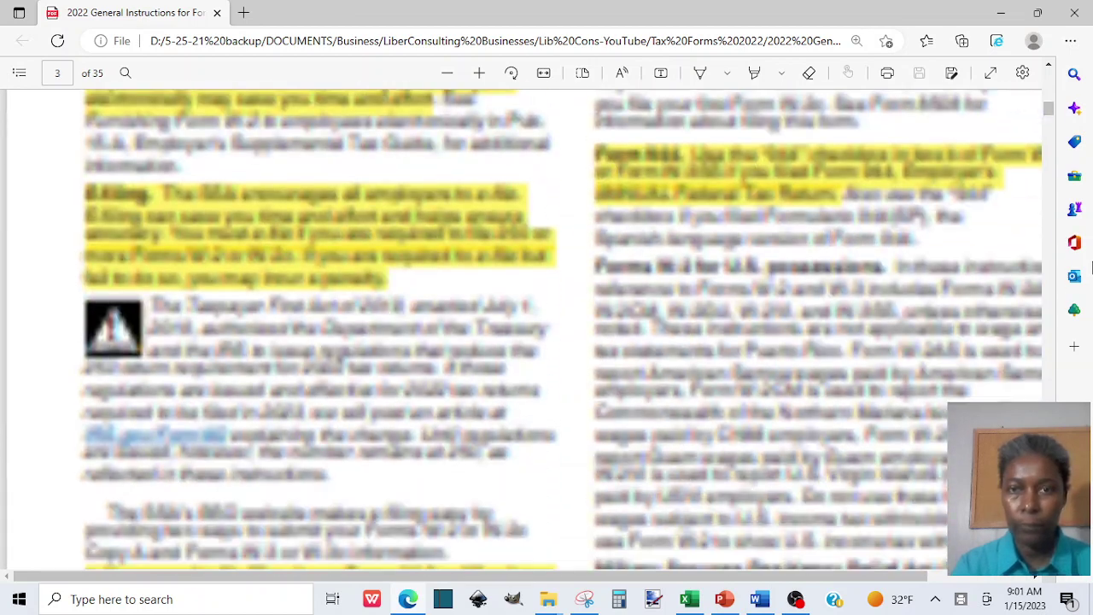
scroll(563, 329, "up", 3)
scroll(562, 330, "up", 4)
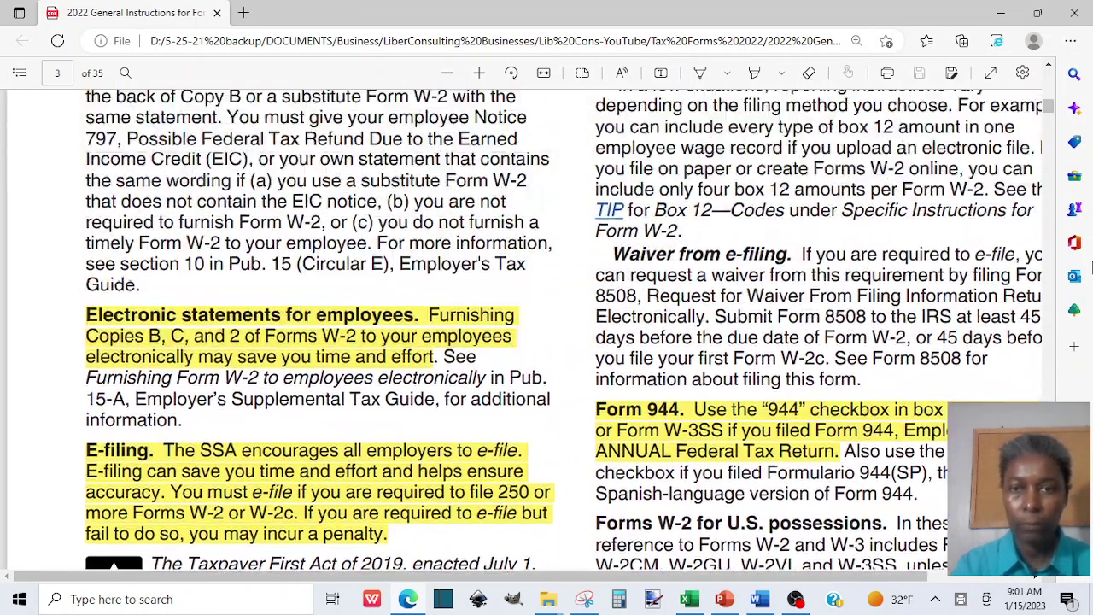
scroll(563, 330, "up", 1)
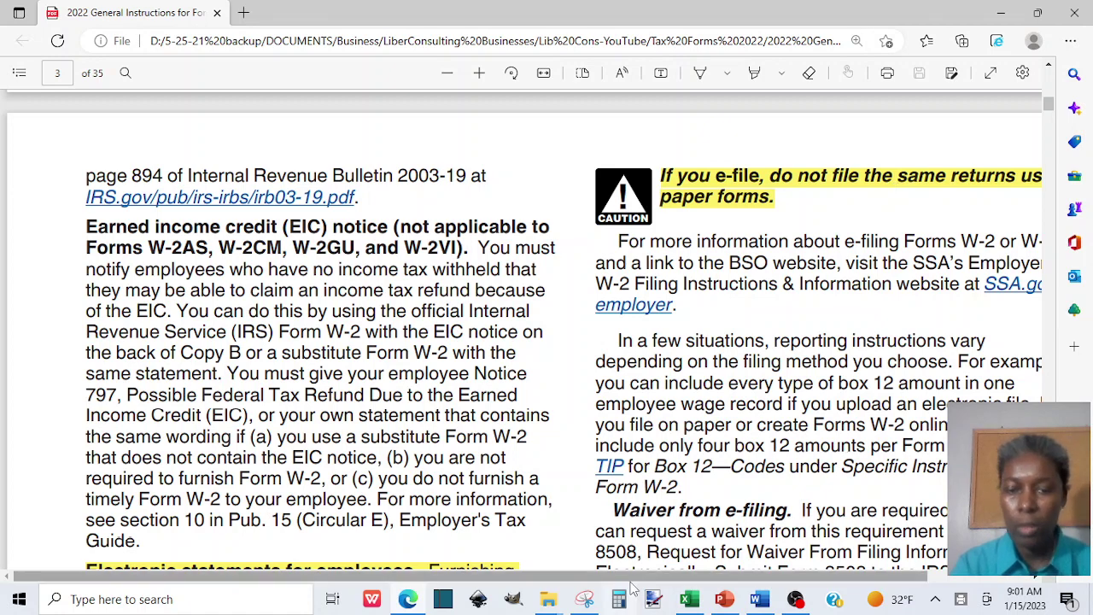
mouse_move(638, 578)
left_mouse_down()
mouse_move(713, 583)
mouse_move(619, 586)
left_mouse_up()
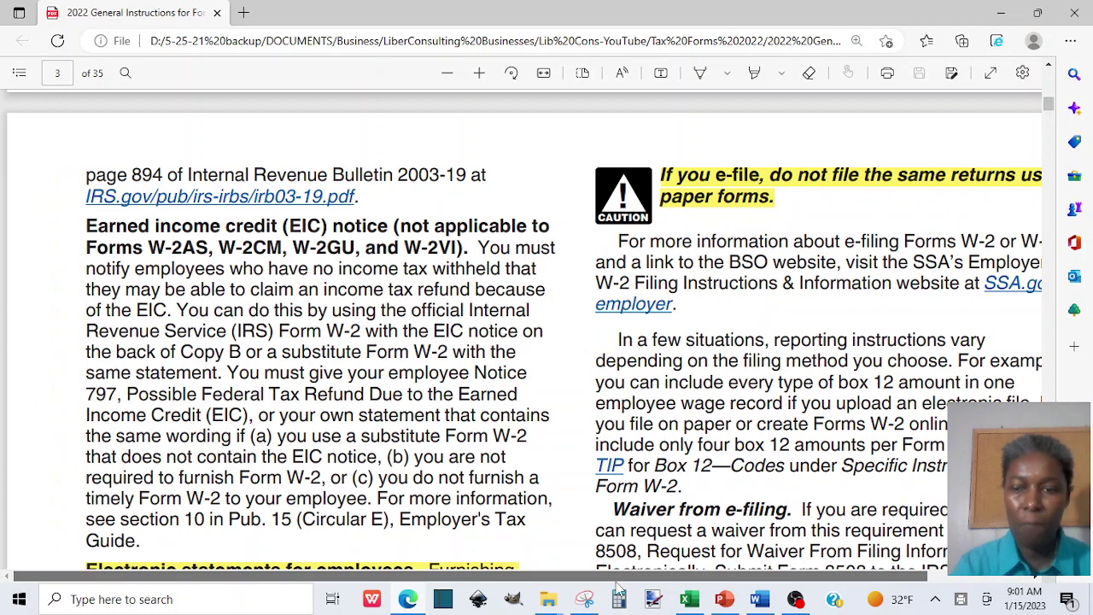
Scroll down through page 3's BSO guidance to page 4's Need Help e-filing contacts.
scroll(908, 323, "down", 5)
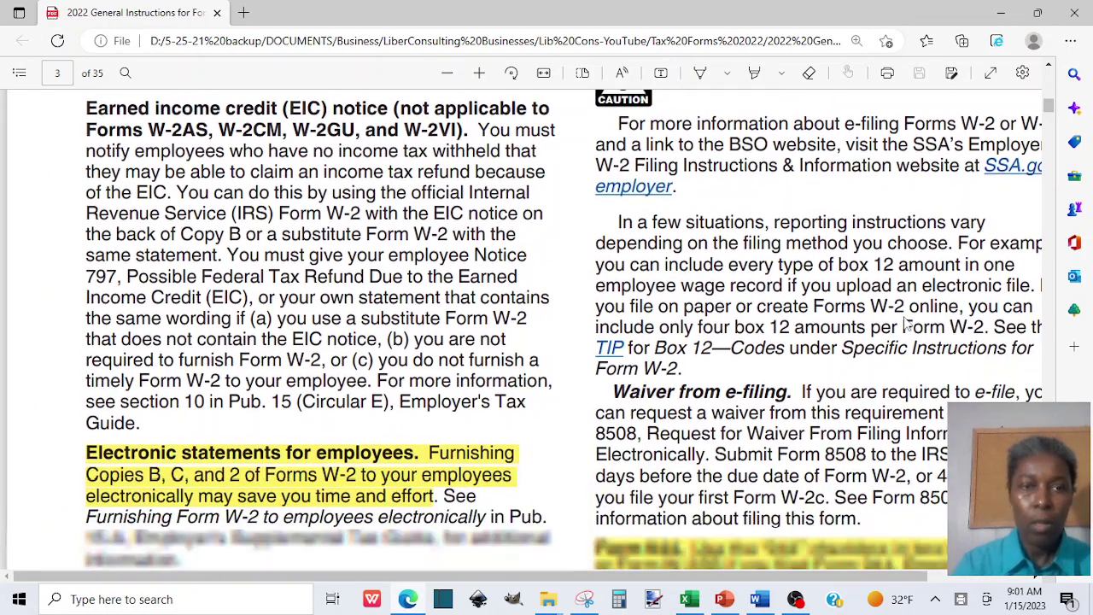
scroll(908, 323, "down", 1)
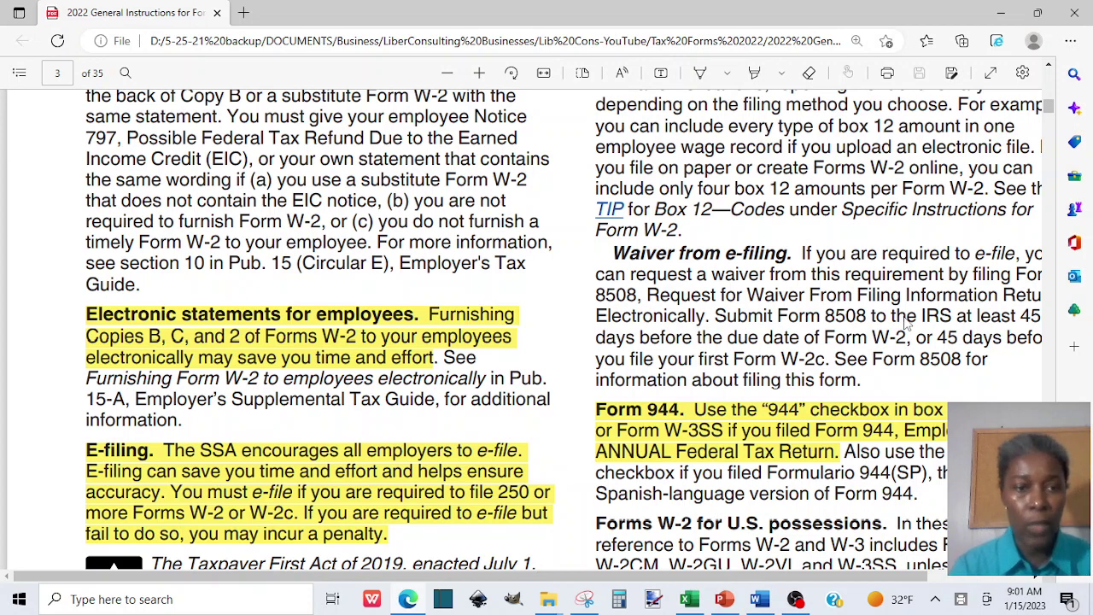
scroll(907, 323, "down", 2)
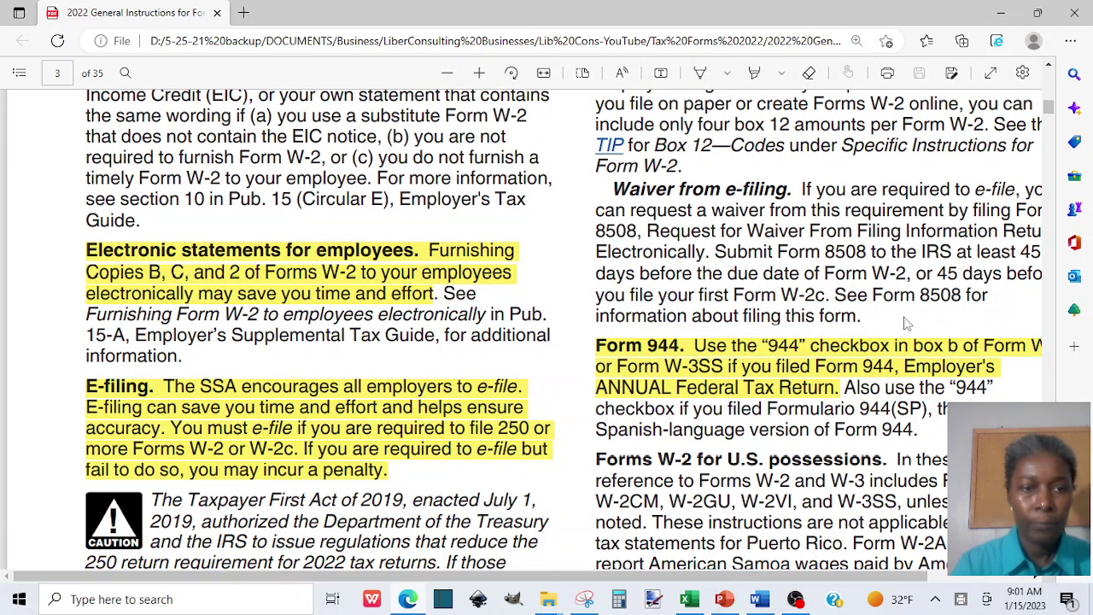
scroll(907, 323, "down", 2)
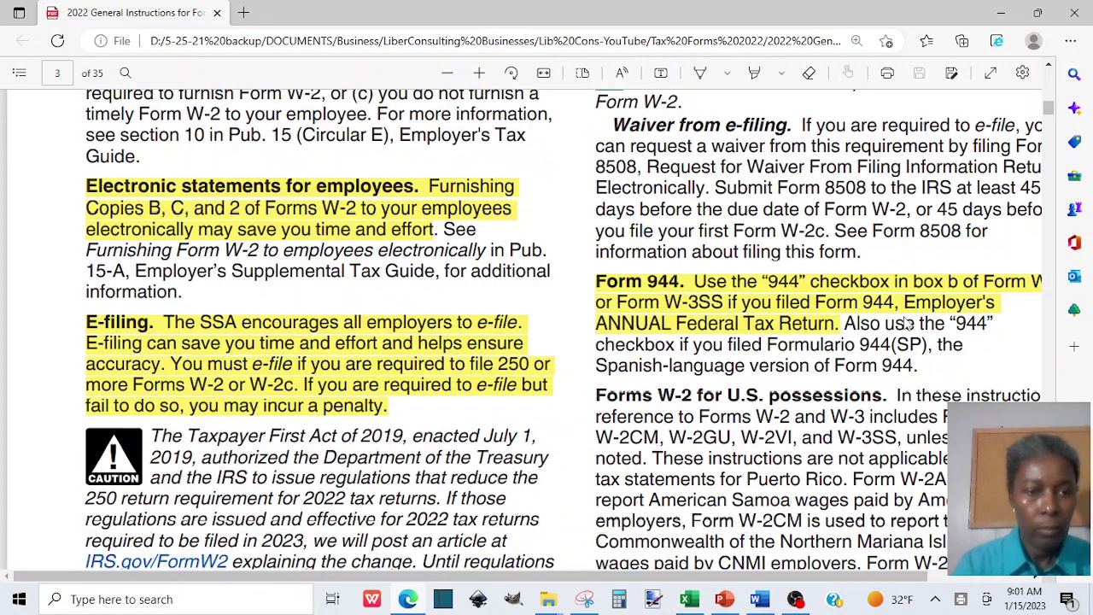
scroll(908, 322, "down", 2)
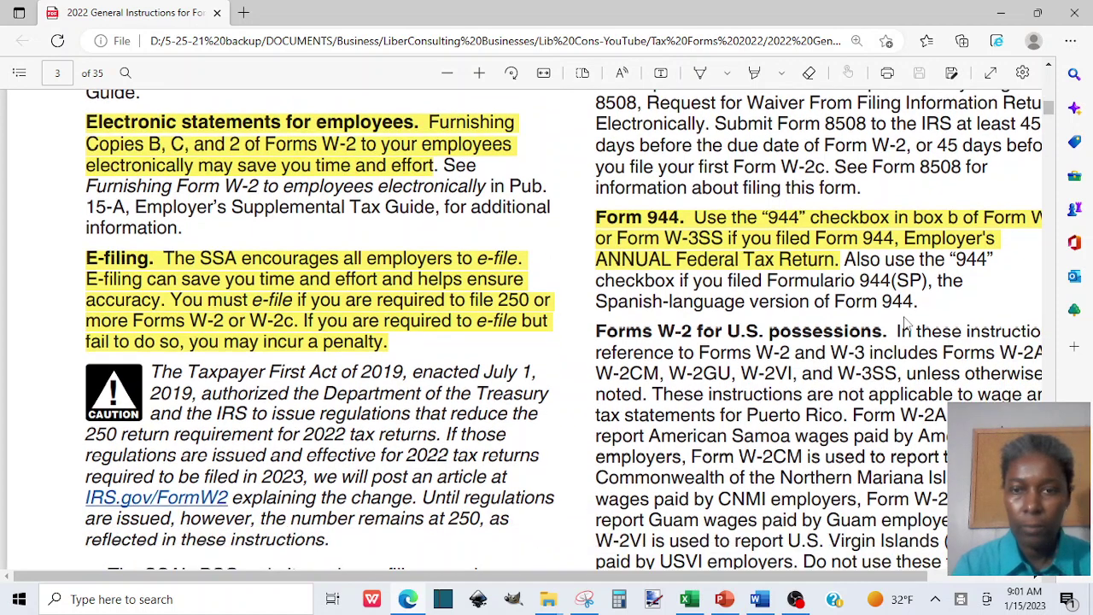
scroll(907, 323, "down", 6)
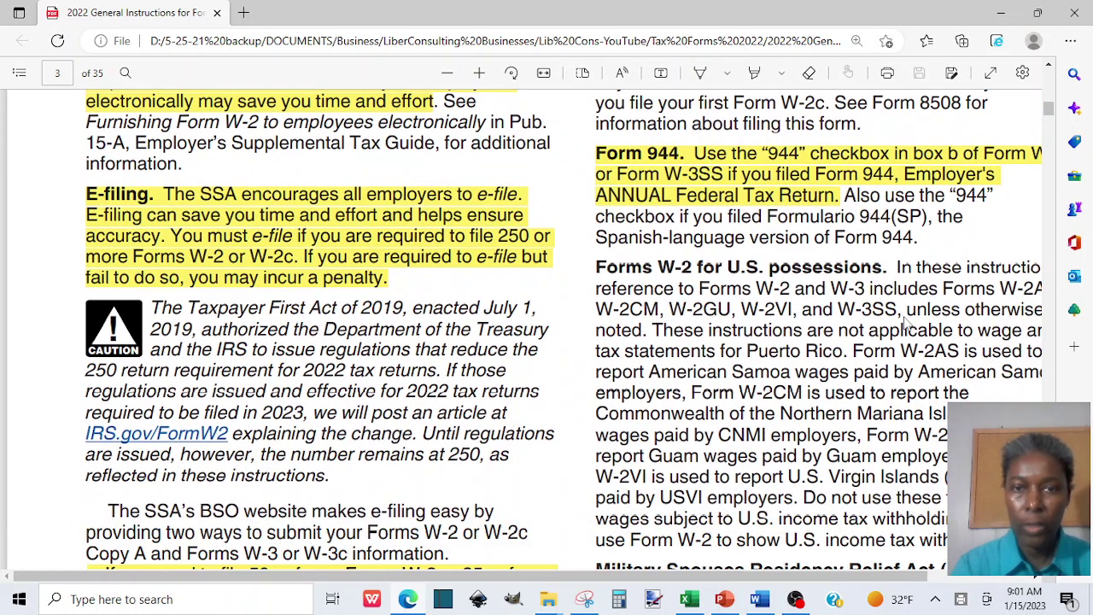
scroll(907, 323, "down", 6)
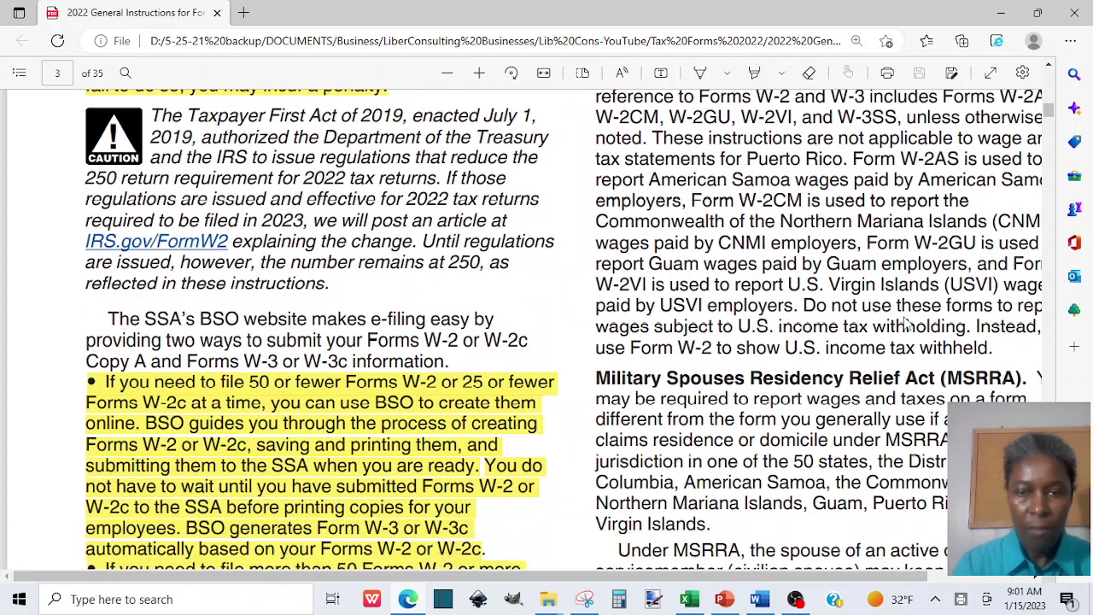
scroll(907, 322, "down", 4)
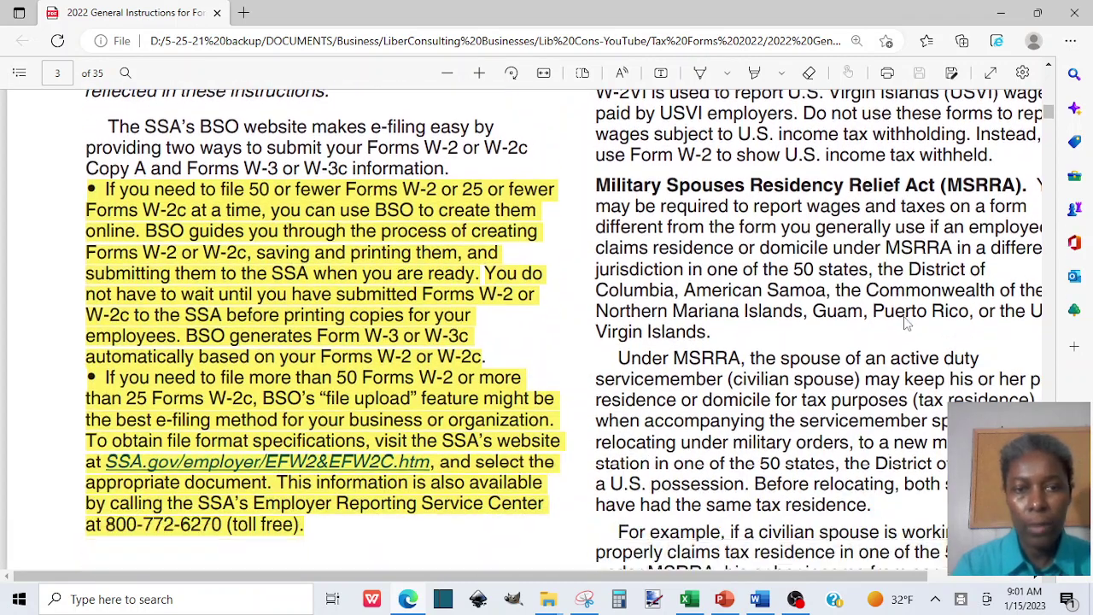
scroll(907, 320, "down", 4)
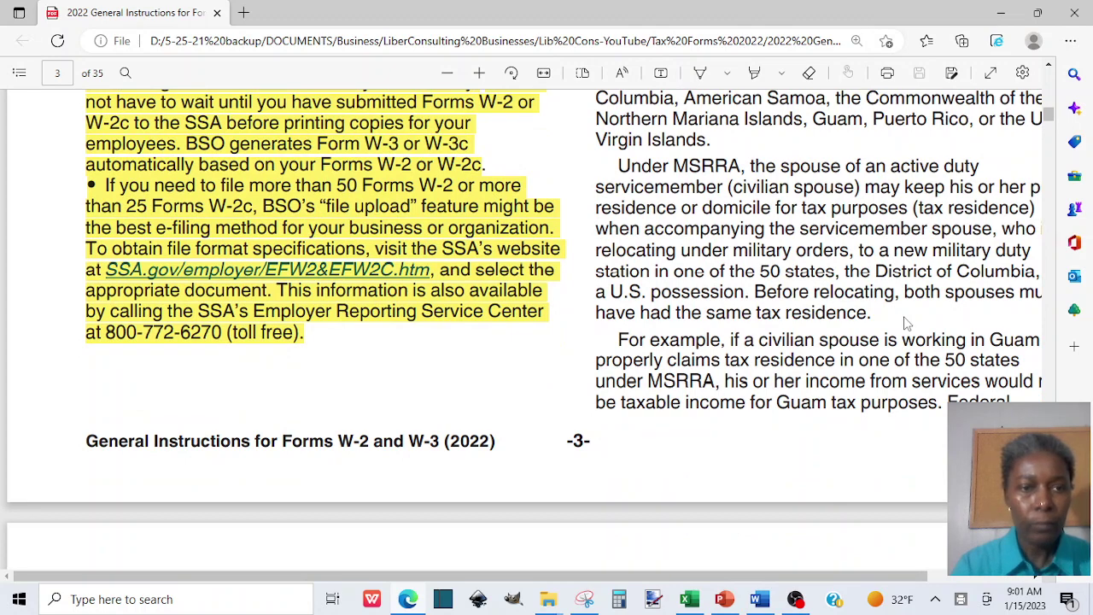
scroll(907, 323, "up", 6)
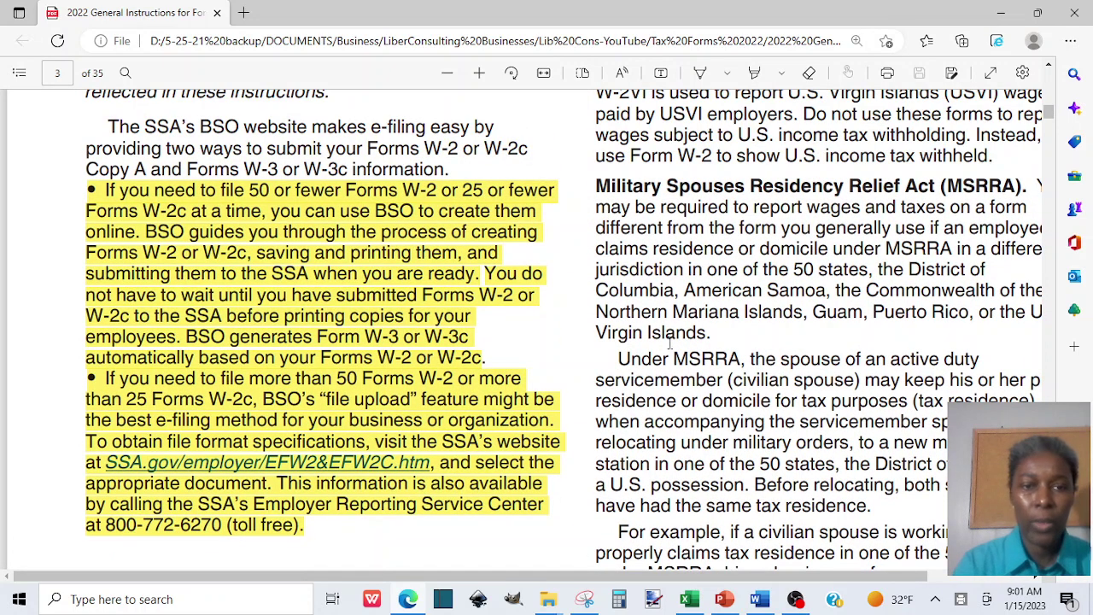
scroll(544, 212, "down", 3)
scroll(543, 212, "down", 7)
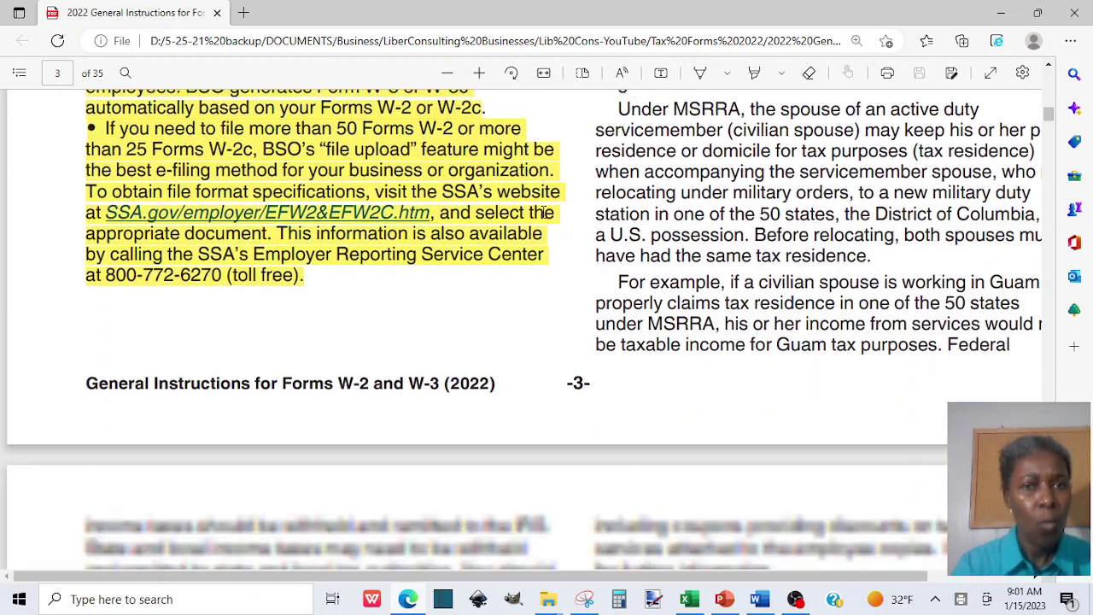
scroll(543, 212, "down", 6)
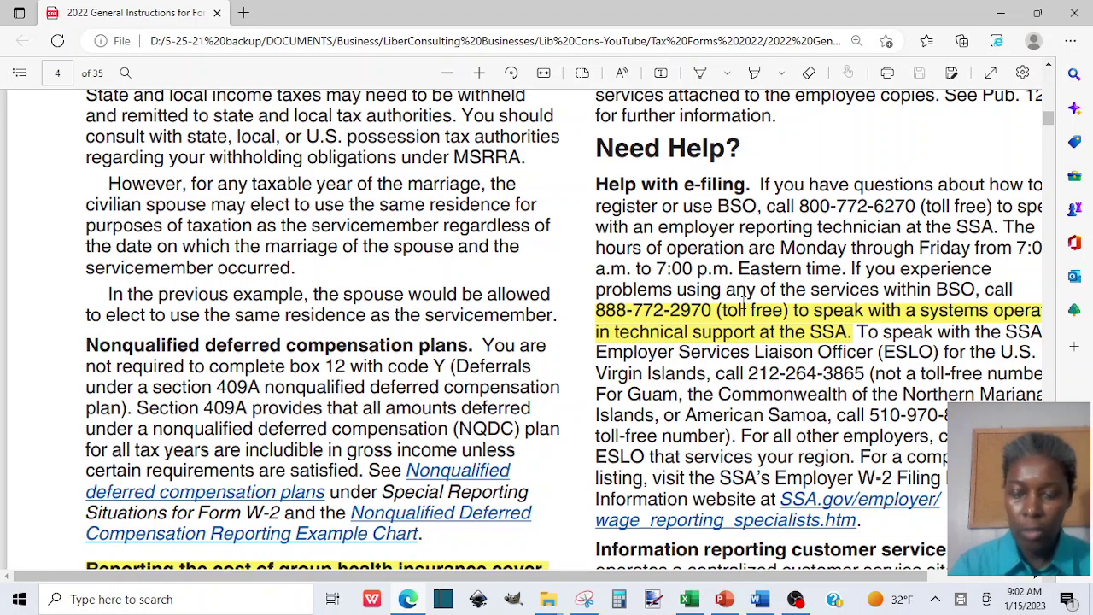
Scroll through page 4's health coverage, severance and substitute forms guidance to page 5's Copy A caution.
scroll(744, 295, "down", 4)
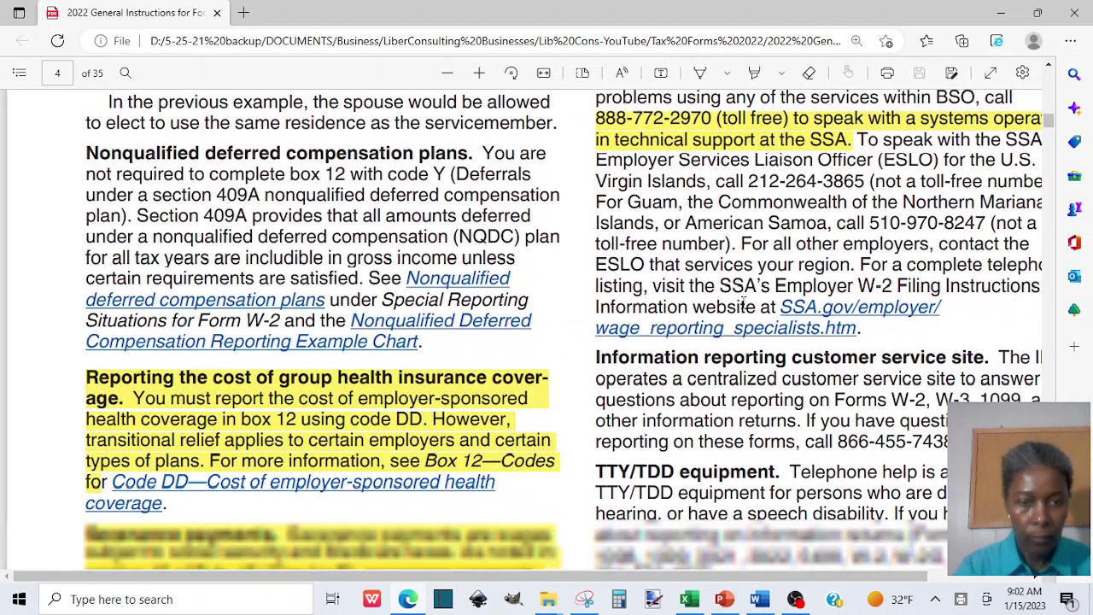
scroll(743, 299, "down", 3)
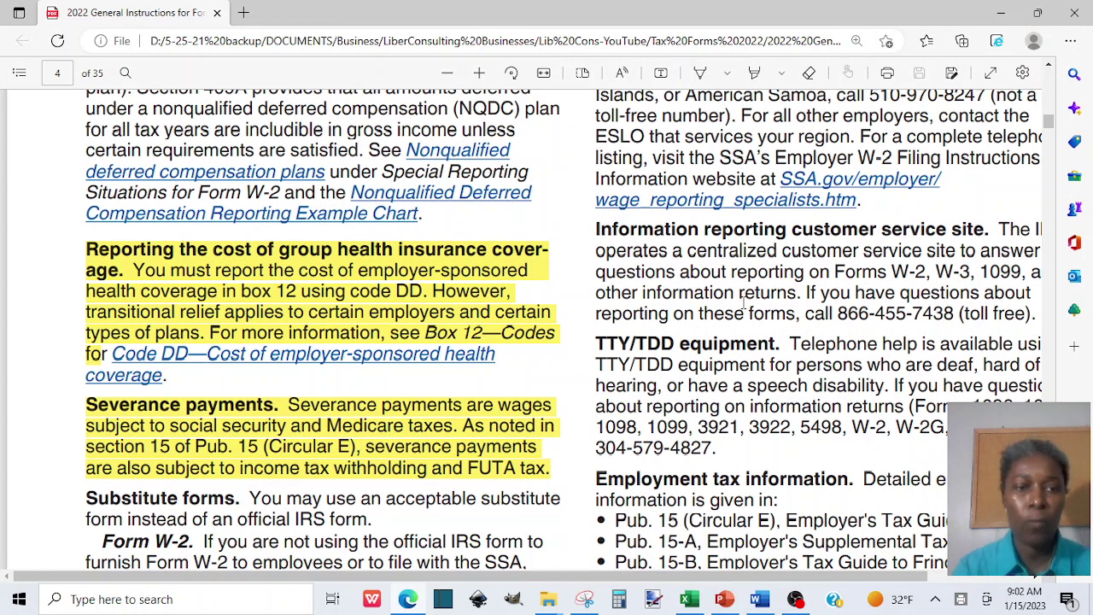
scroll(743, 299, "down", 1)
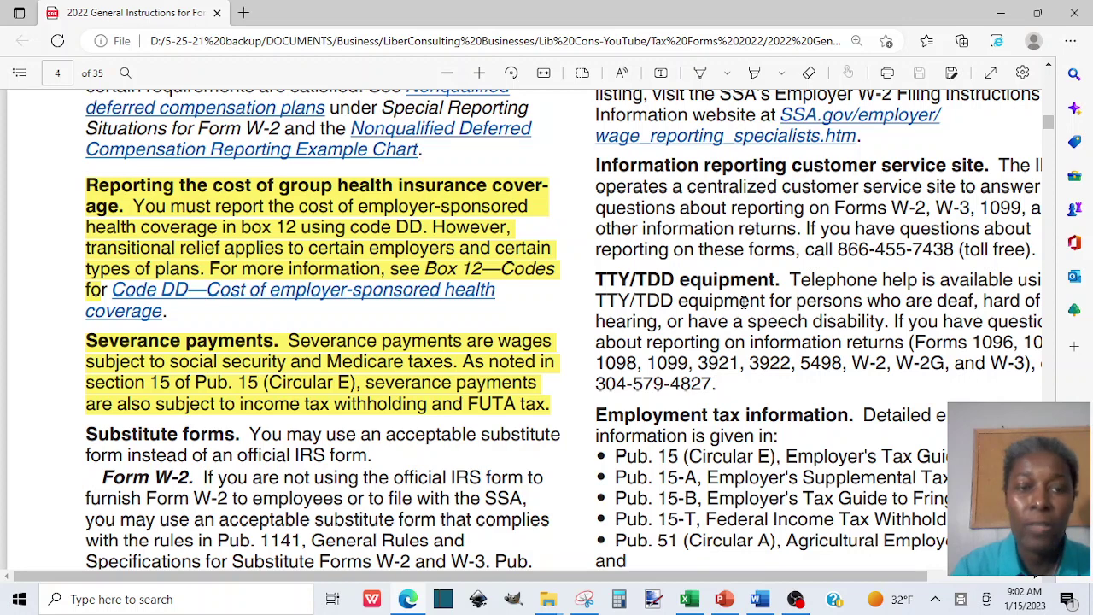
scroll(744, 301, "down", 2)
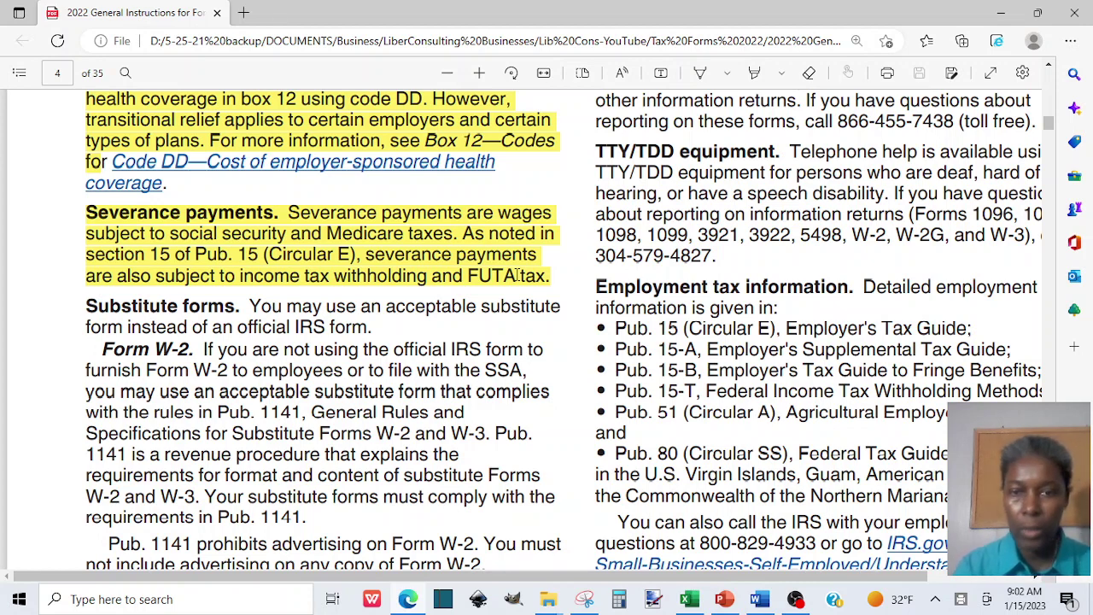
scroll(517, 275, "down", 3)
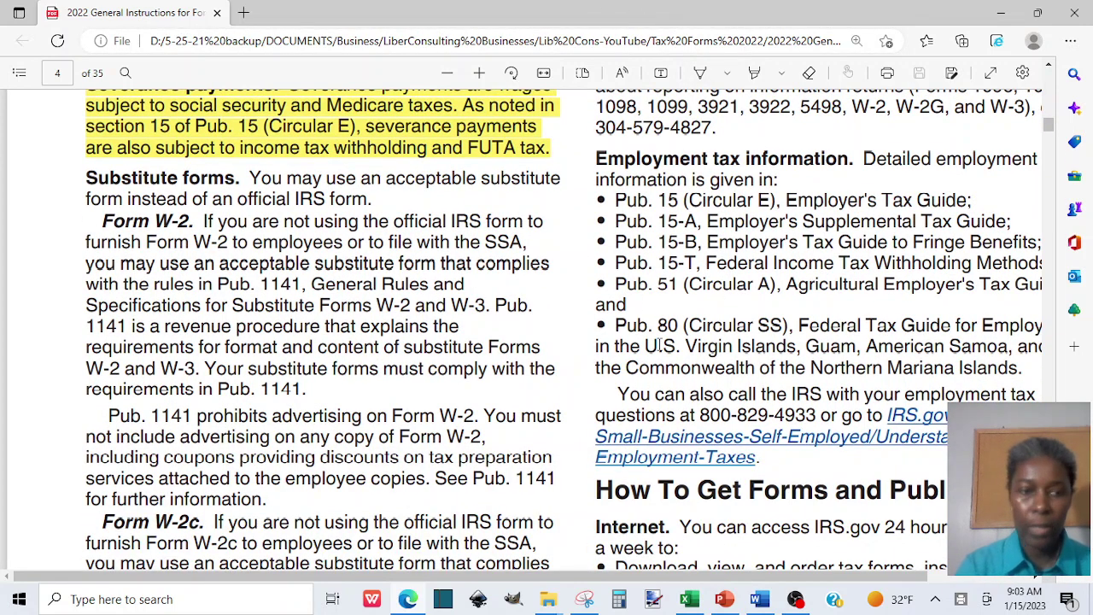
scroll(659, 344, "down", 7)
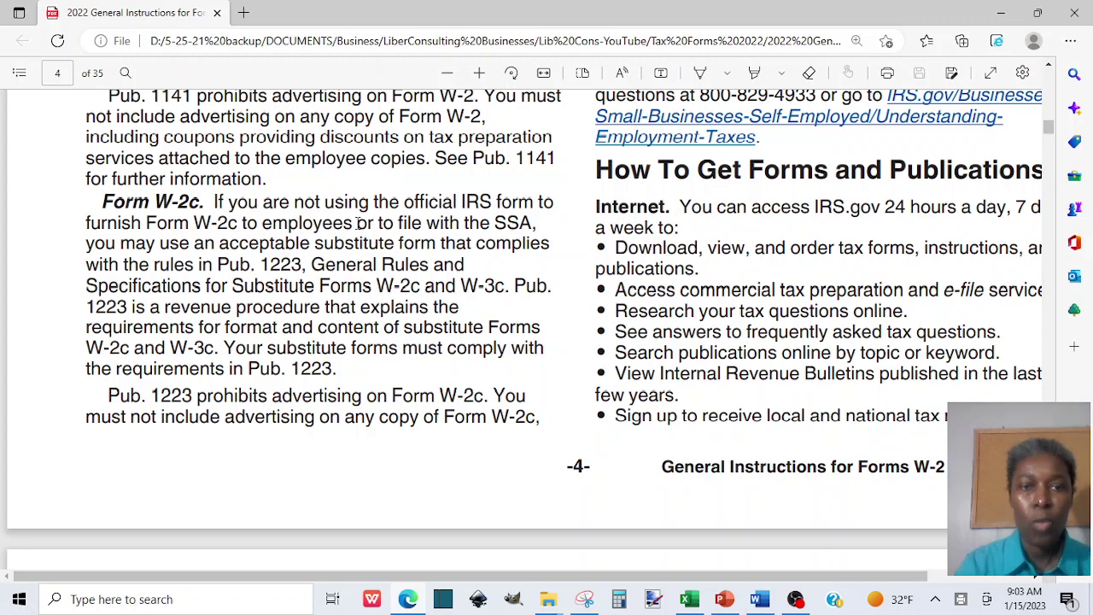
scroll(168, 304, "down", 6)
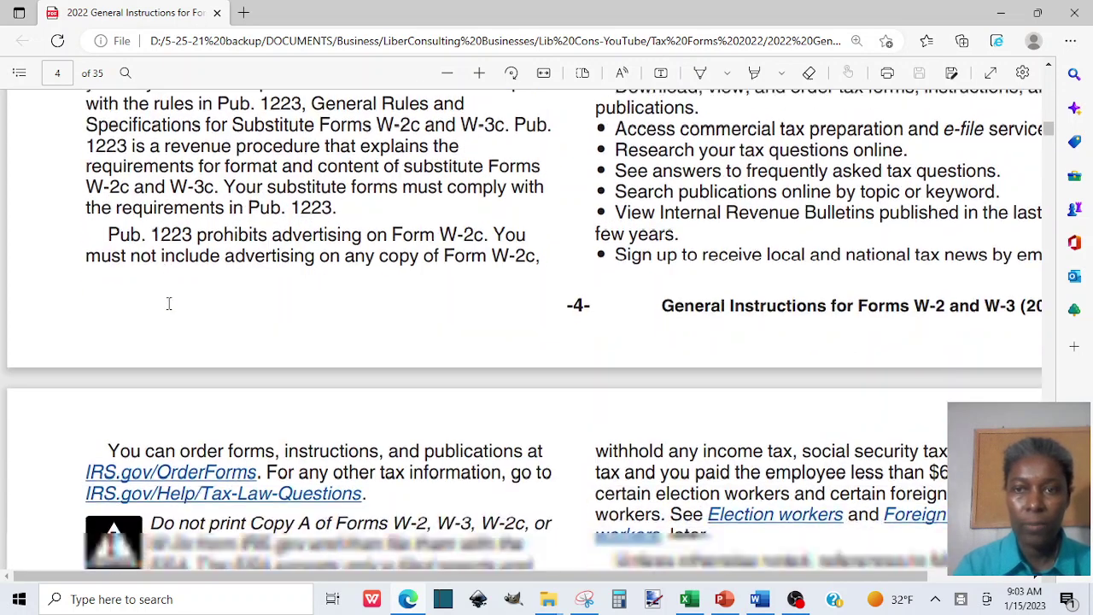
scroll(168, 304, "down", 3)
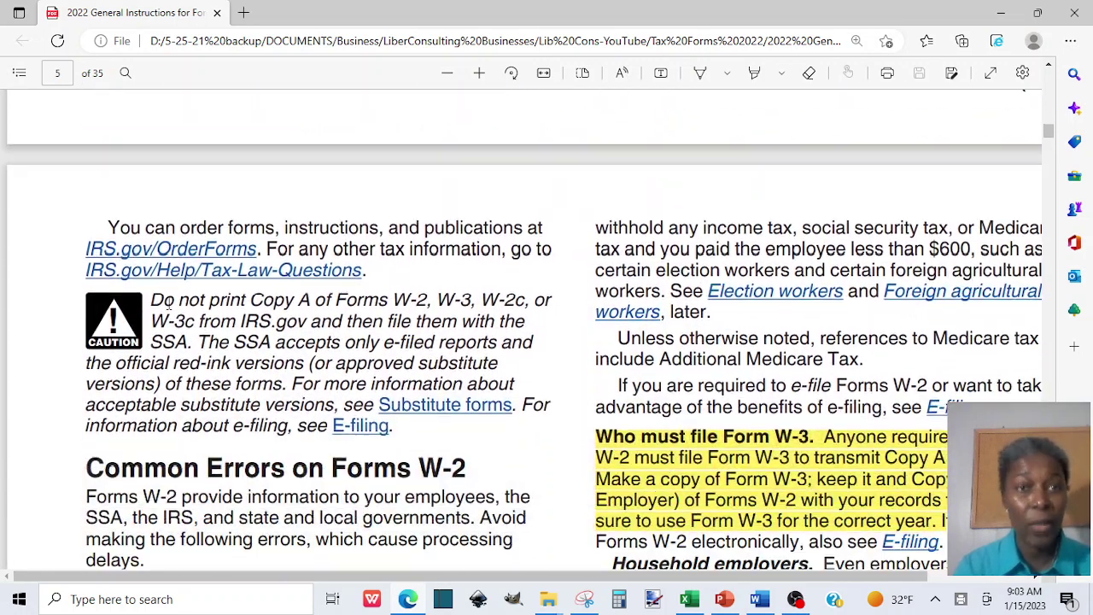
Scroll to page 5's General Instructions on who must file Form W-2 by January 31, 2023.
scroll(168, 304, "down", 3)
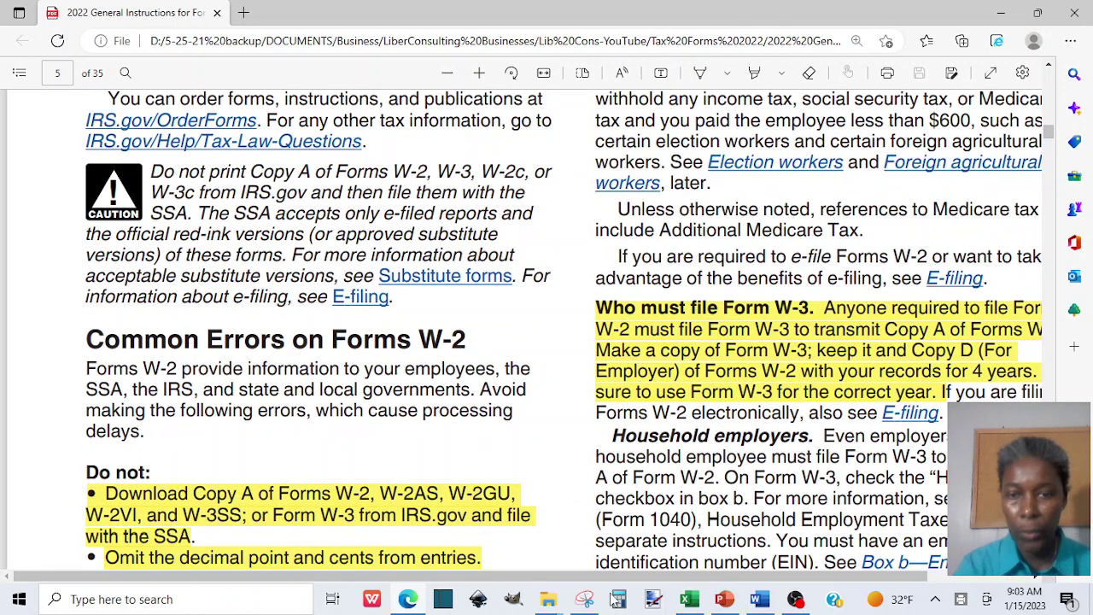
scroll(562, 462, "down", 3)
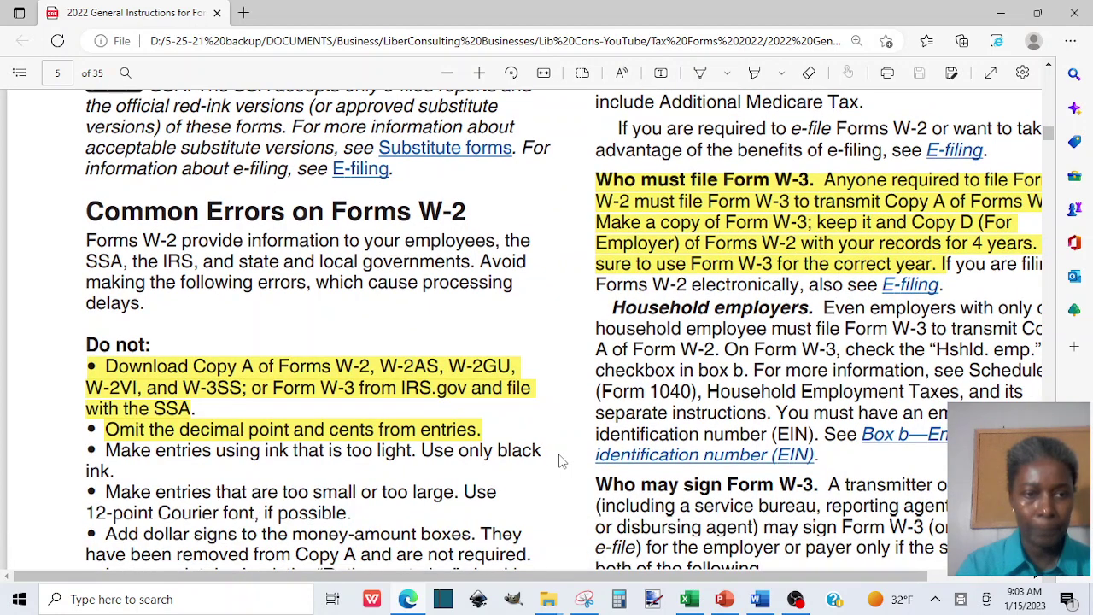
scroll(562, 461, "down", 3)
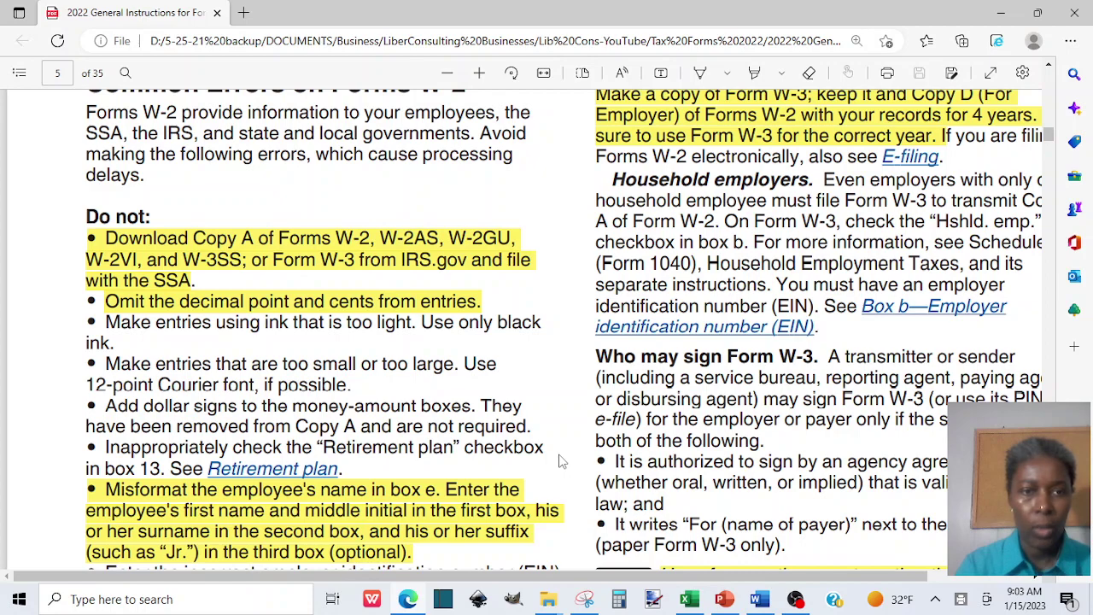
scroll(562, 462, "down", 3)
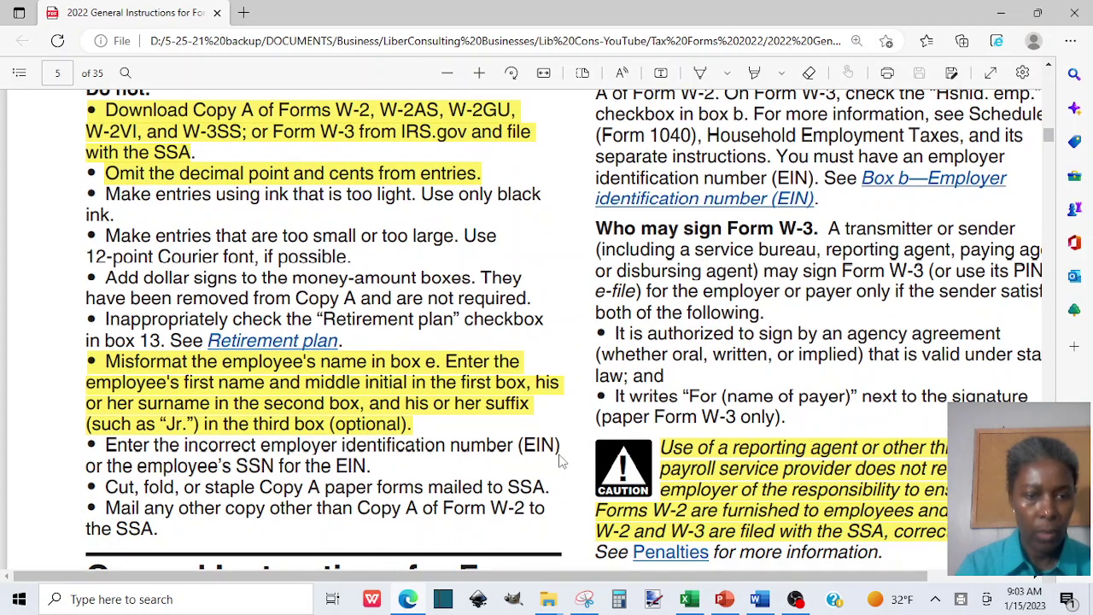
scroll(562, 461, "down", 6)
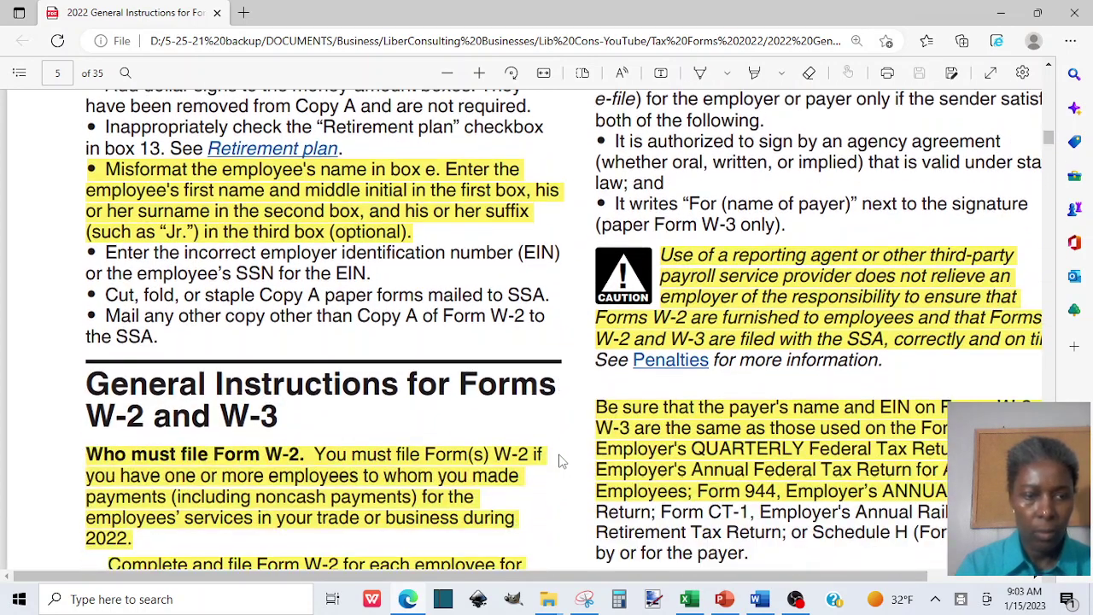
scroll(562, 461, "down", 3)
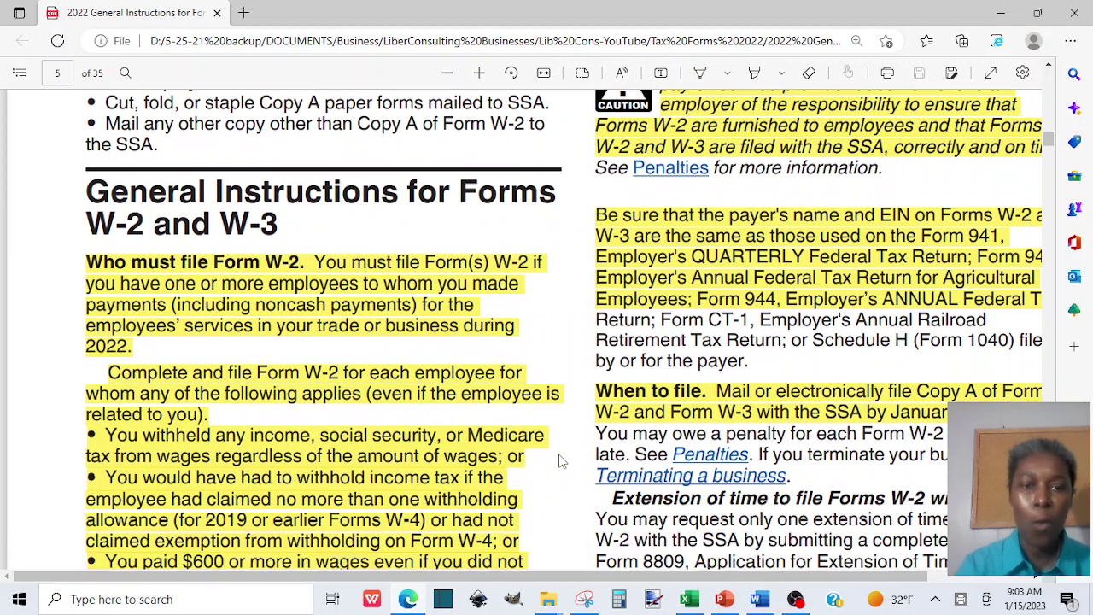
scroll(562, 461, "down", 2)
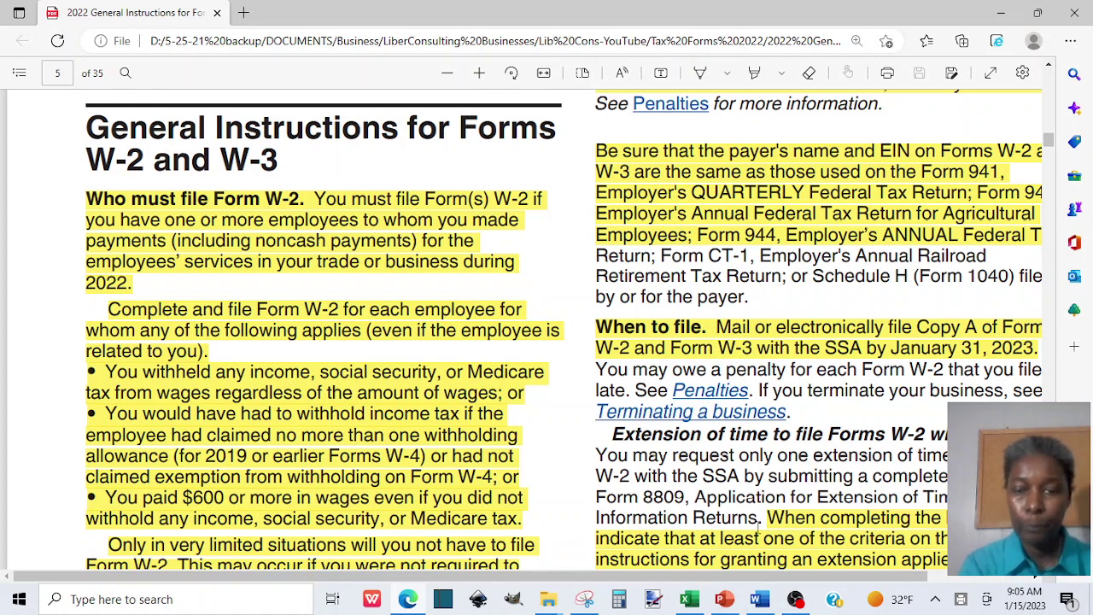
Switch to the payroll Federal Tax Withheld Record workbook in Excel.
left_click(691, 602)
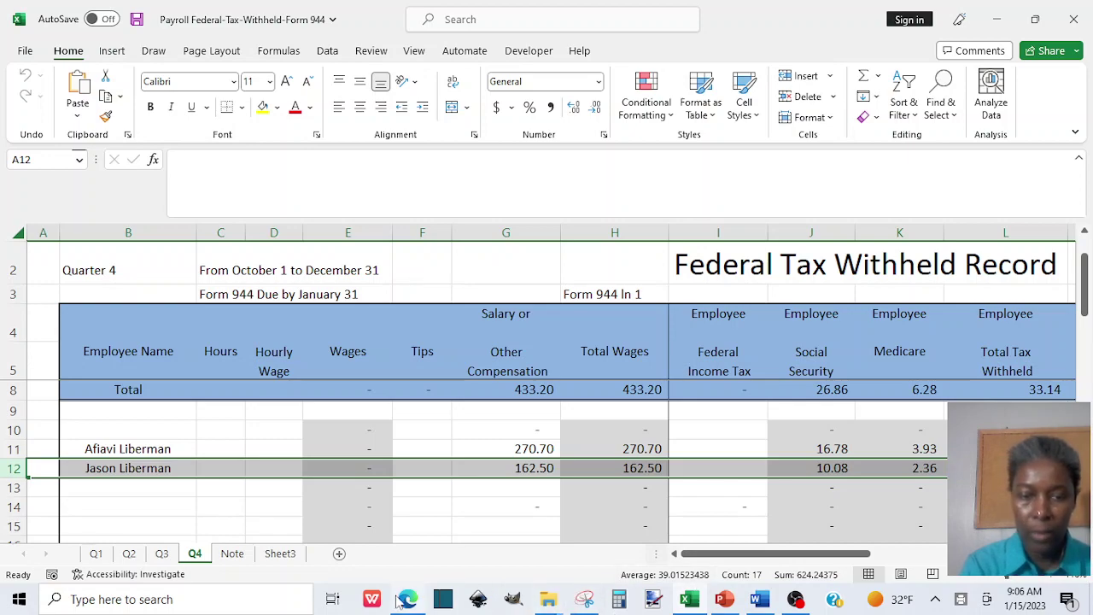
Go back to the W-2/W-3 instructions PDF and show page 5's Form 8809 extension-of-time guidance.
mouse_move(408, 599)
left_click(339, 528)
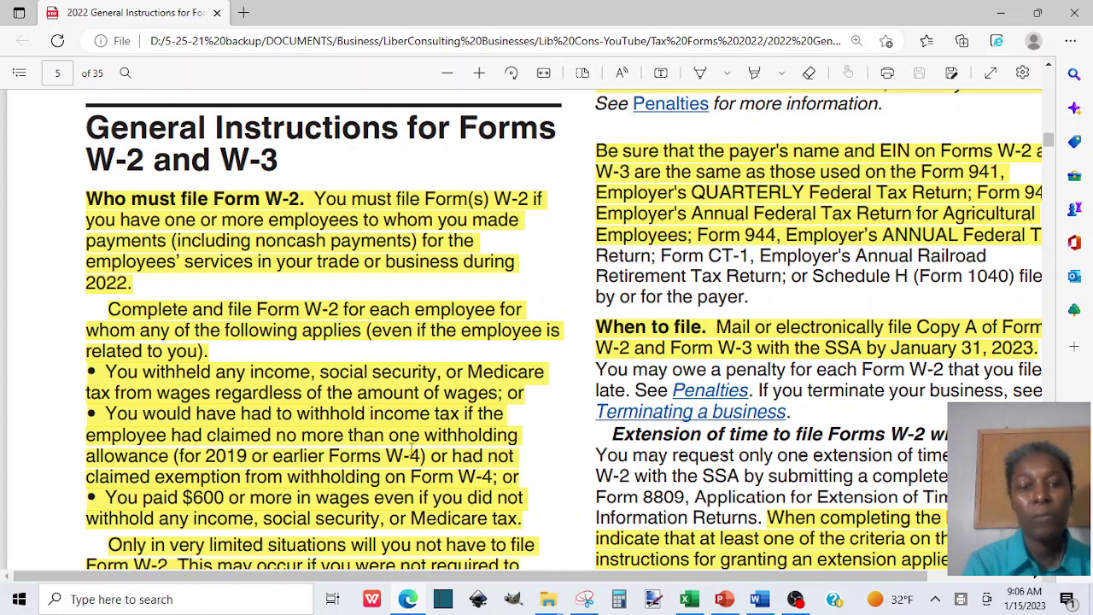
scroll(388, 440, "down", 1)
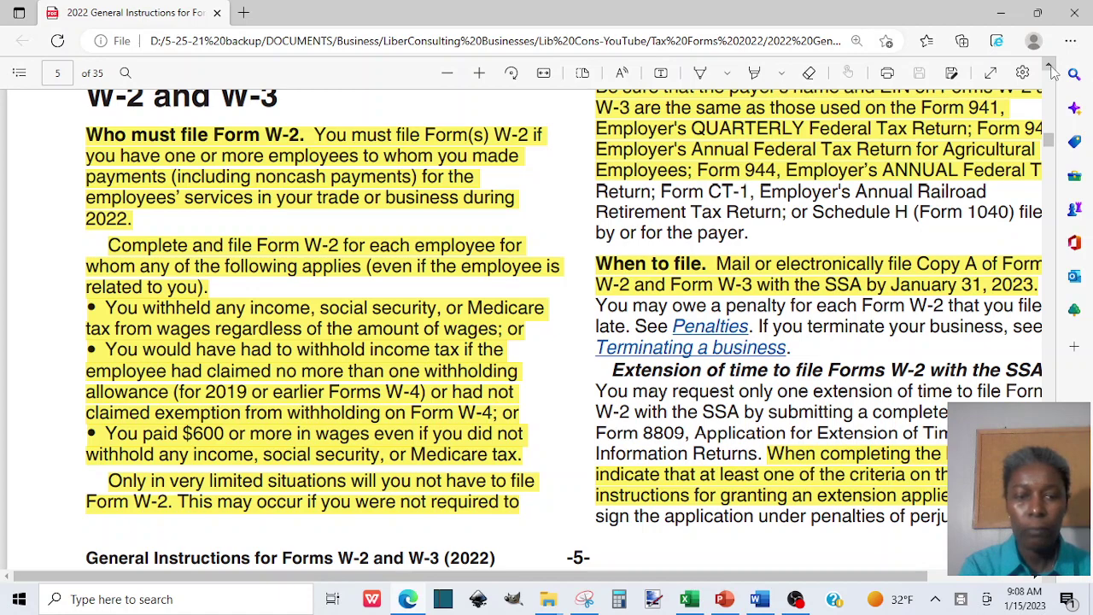
Scroll page 5 to the Who must file Form W-3 rule about keeping Copy D for 4 years.
left_click_drag(1051, 73, 1052, 72)
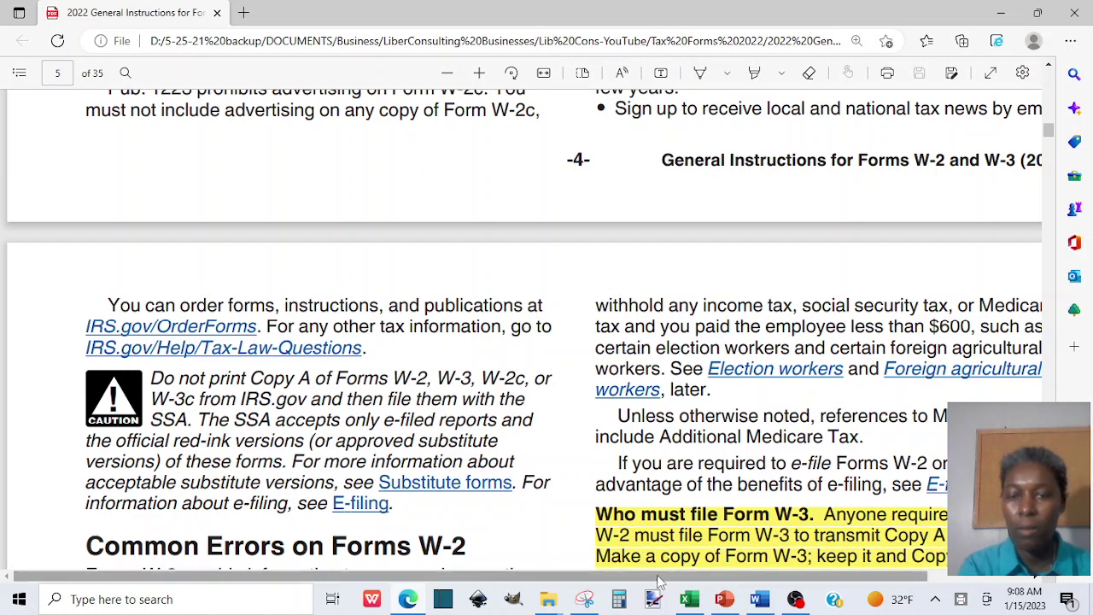
left_click_drag(660, 575, 708, 579)
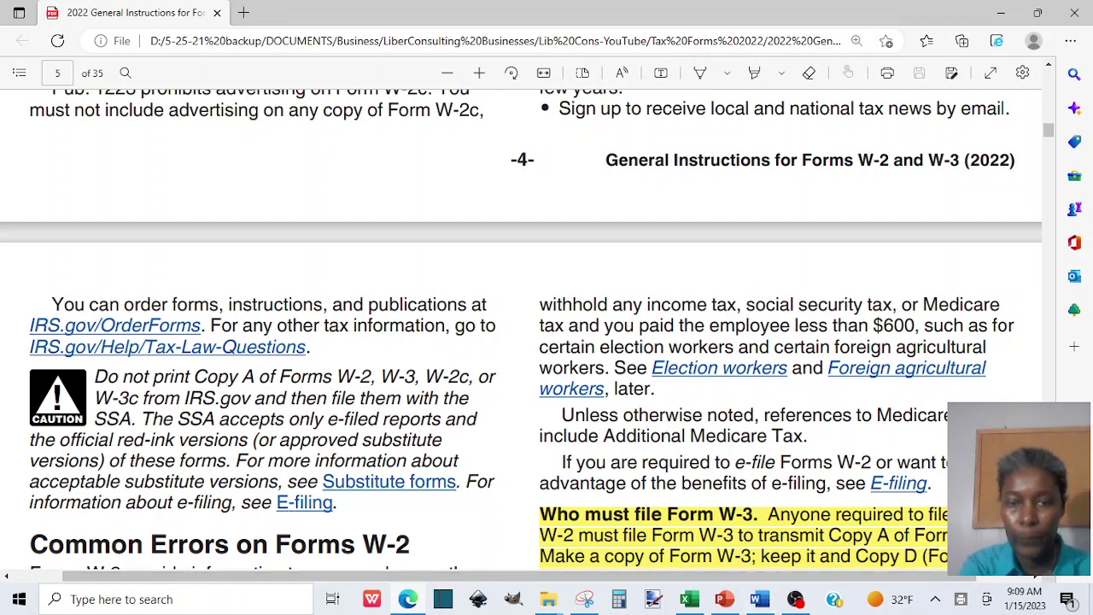
scroll(521, 330, "down", 5)
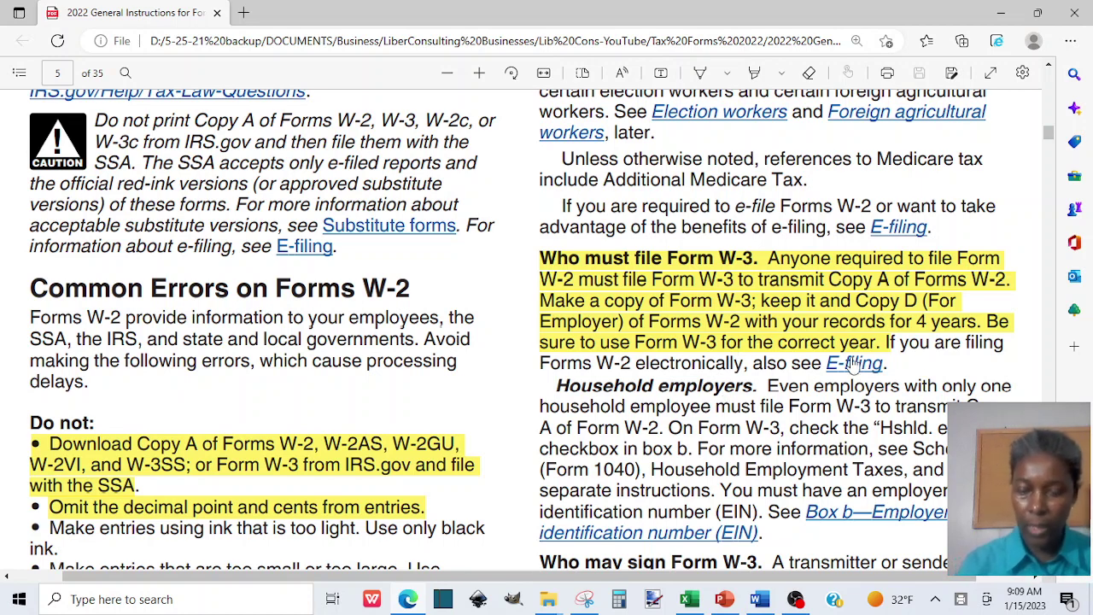
Scroll into page 6's 'Where to file paper Forms W-2 and W-3' section.
scroll(853, 364, "down", 5)
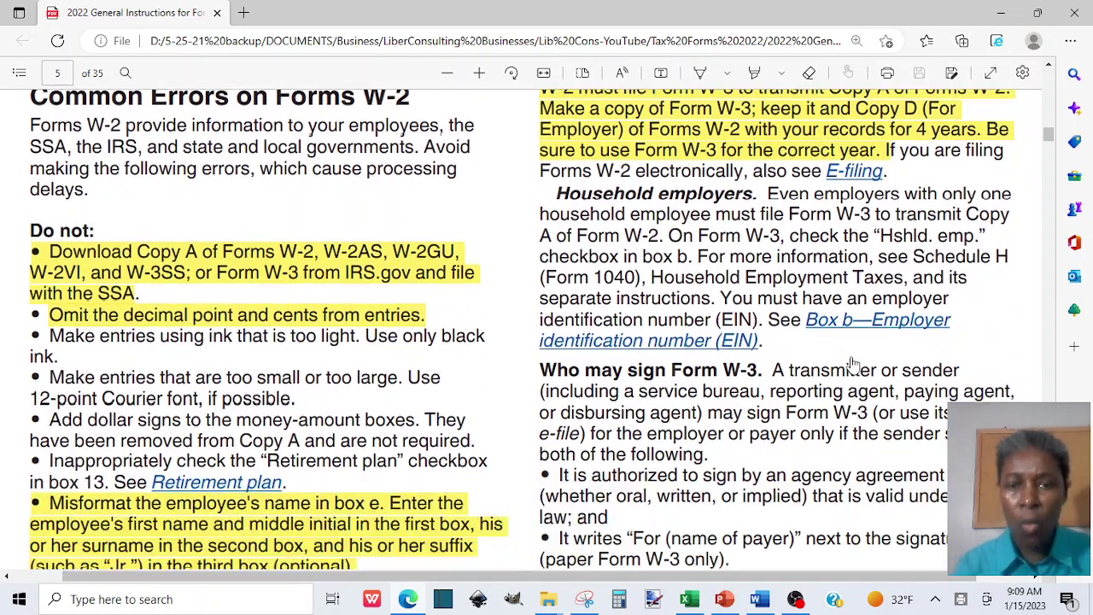
scroll(853, 364, "down", 2)
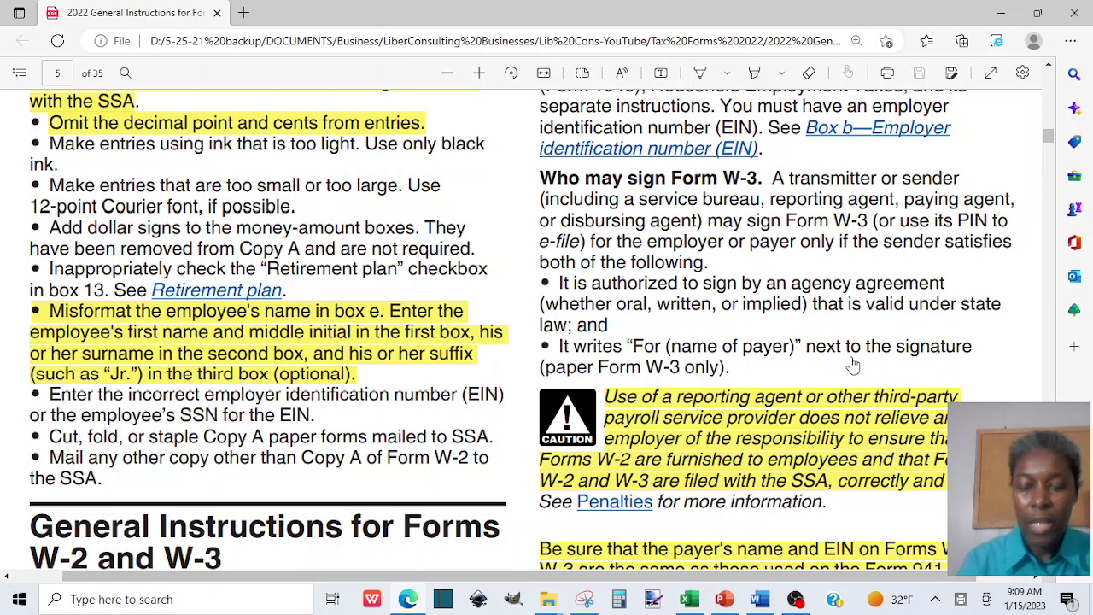
scroll(854, 364, "down", 4)
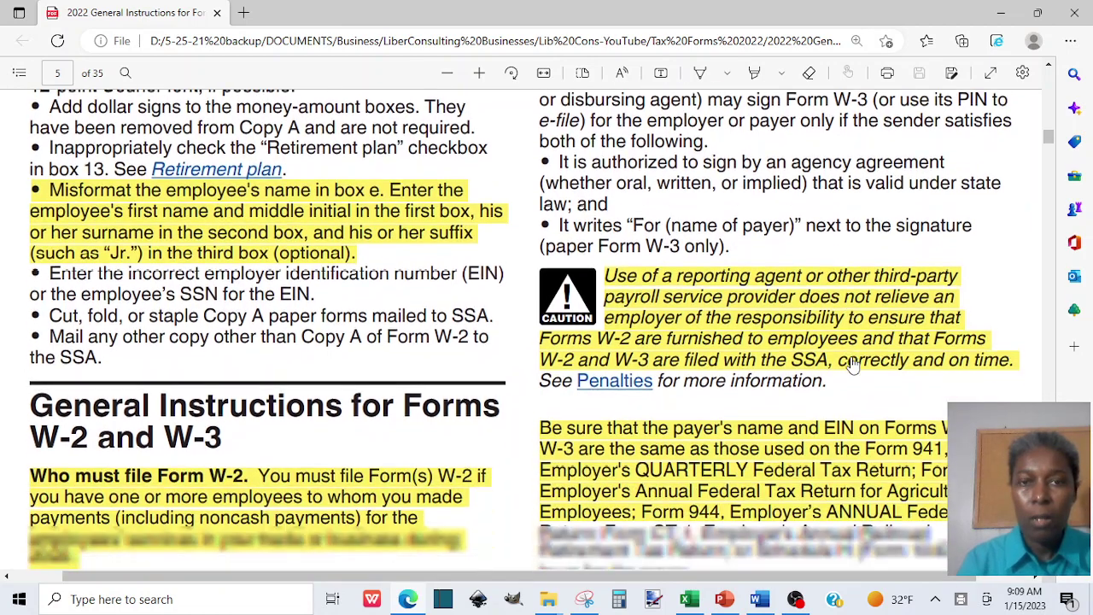
scroll(853, 364, "down", 3)
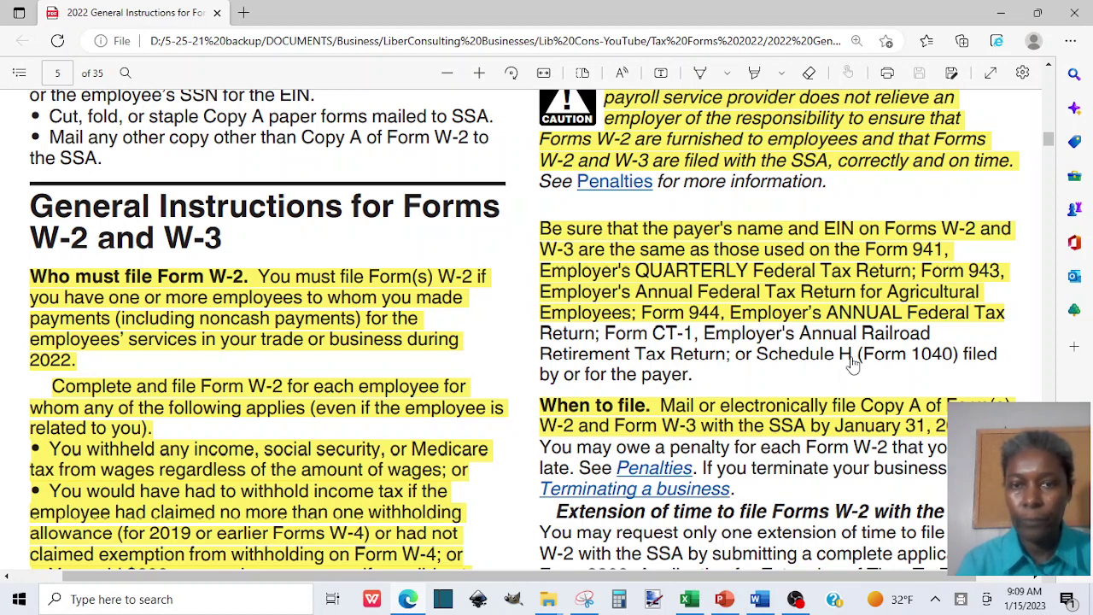
scroll(854, 364, "up", 1)
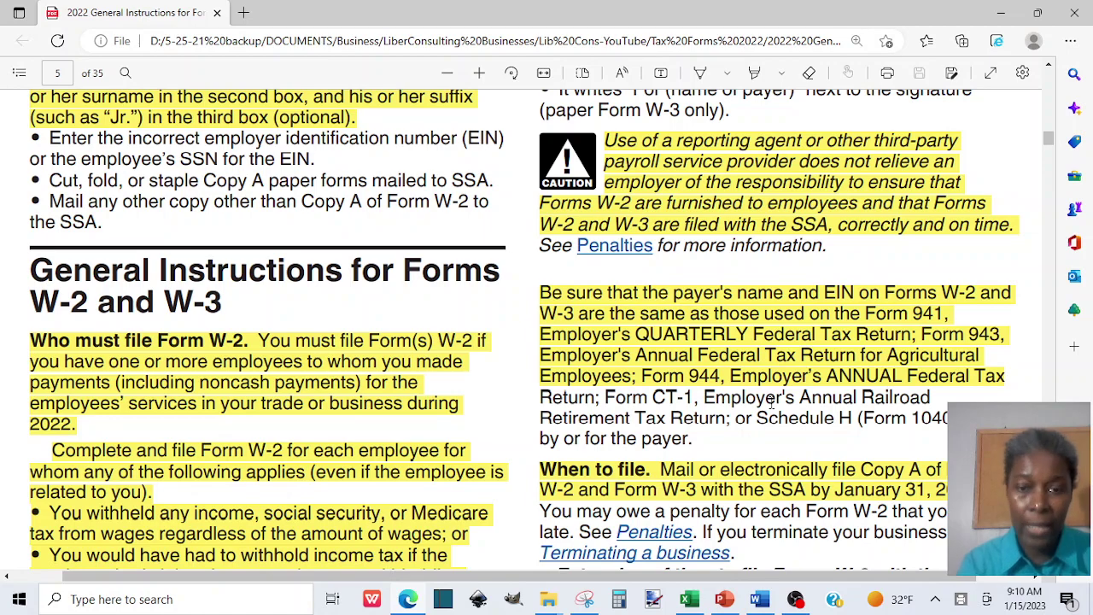
Continue through Shipping and mailing to furnishing Copies B, C and 2 by January 31, 2023.
scroll(772, 404, "down", 5)
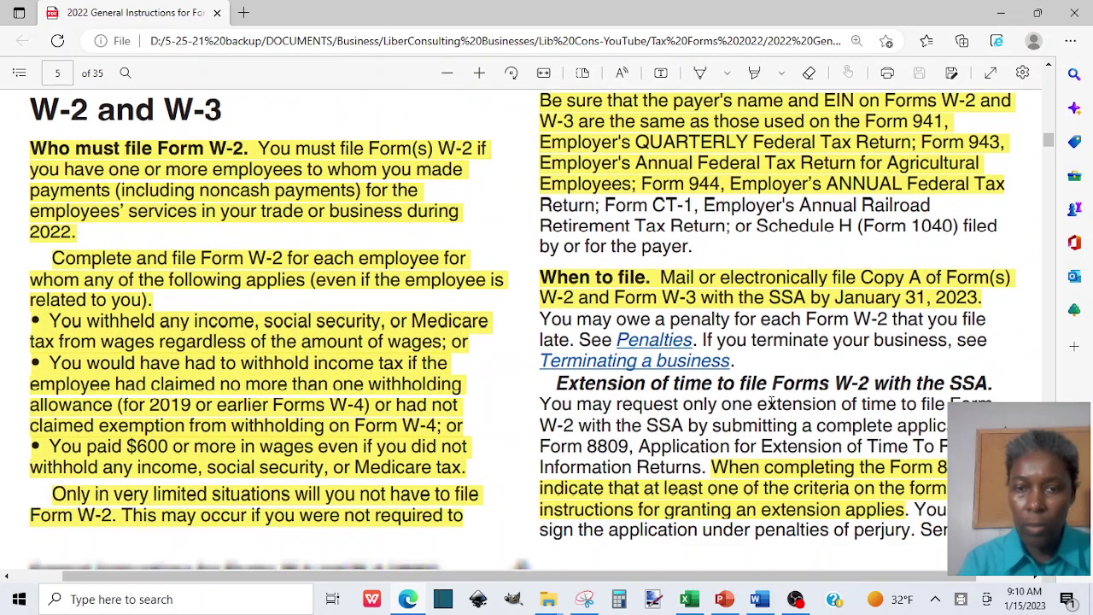
scroll(771, 403, "down", 5)
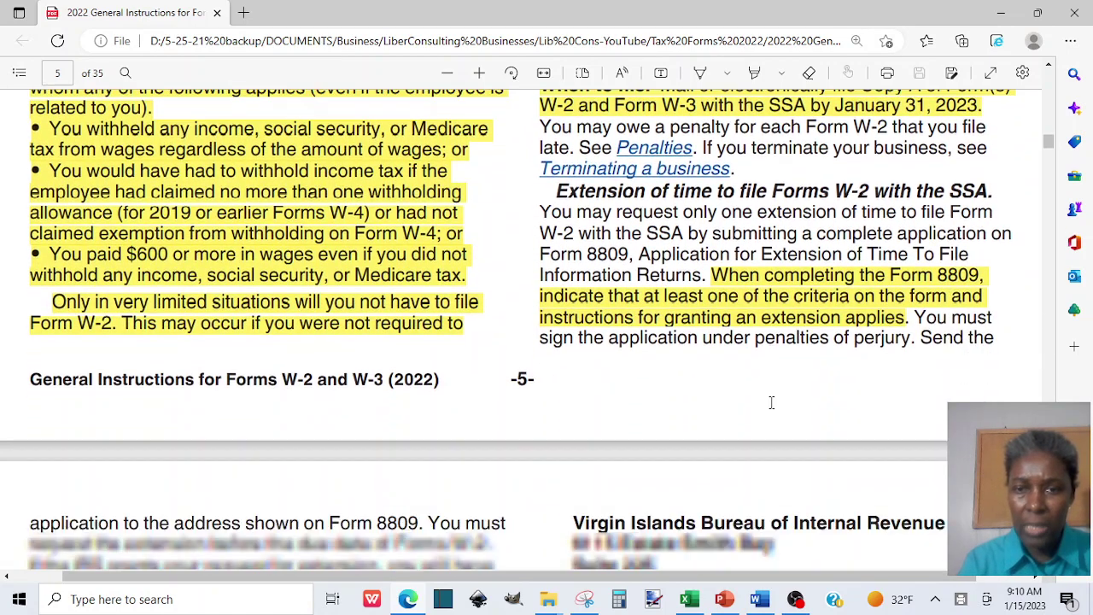
scroll(771, 403, "down", 3)
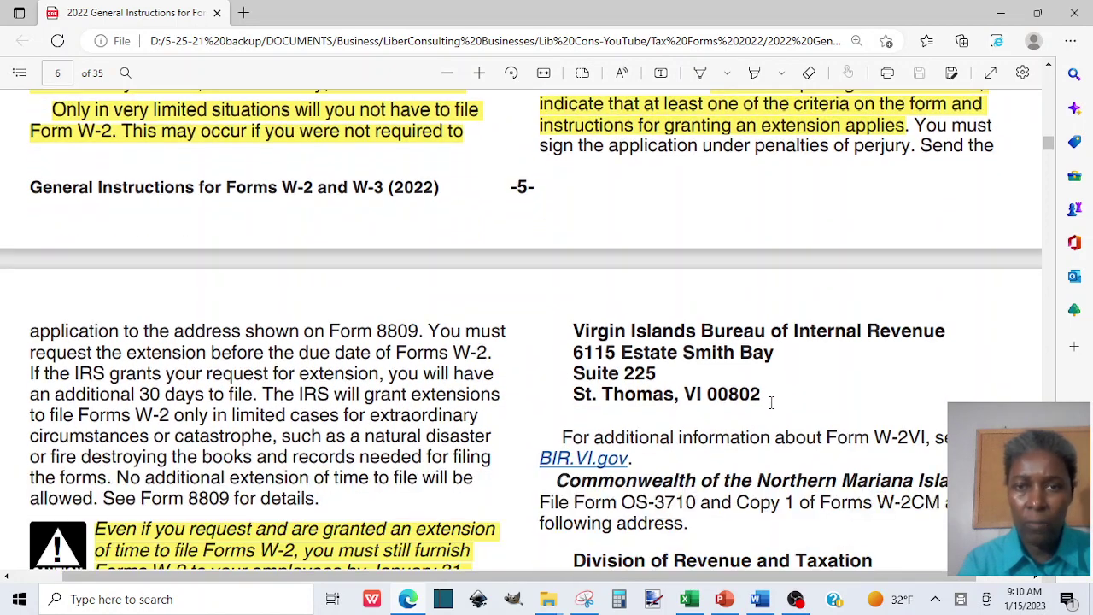
scroll(771, 403, "up", 3)
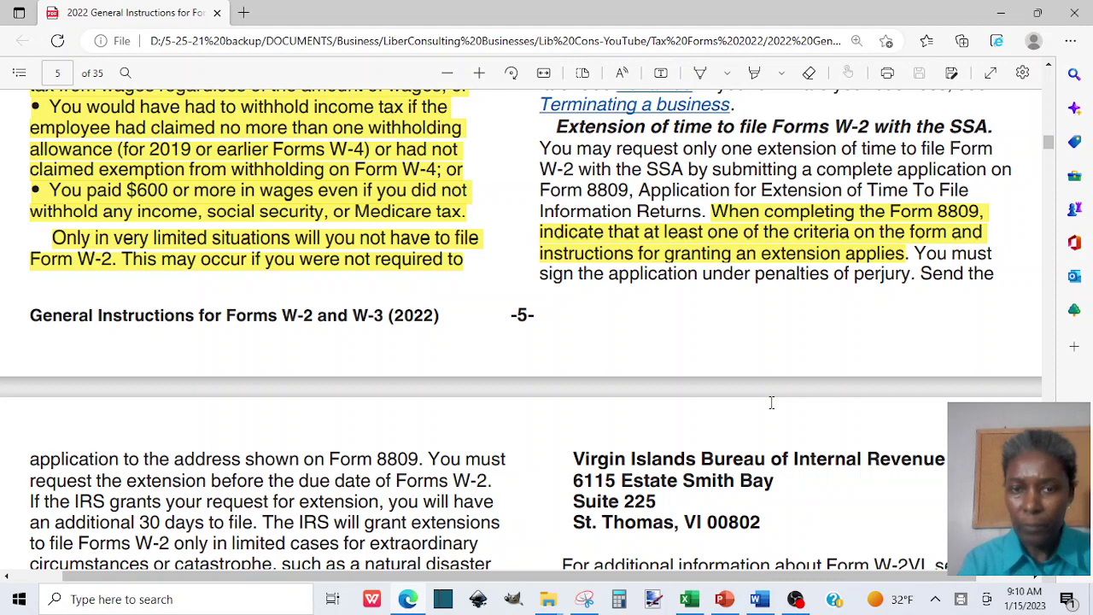
scroll(772, 403, "down", 5)
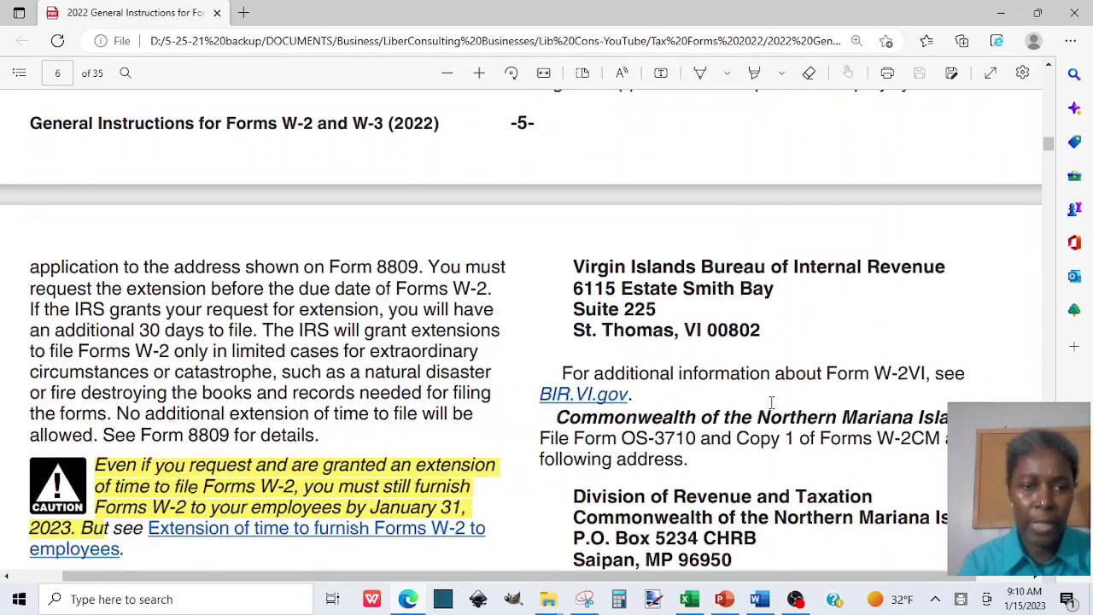
scroll(772, 403, "down", 3)
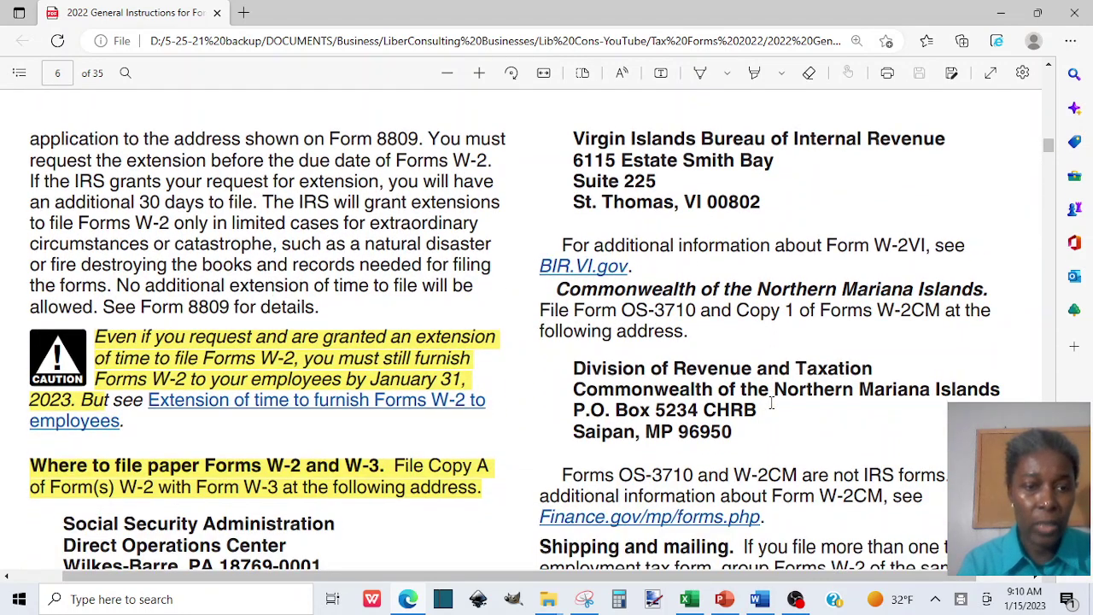
scroll(771, 403, "down", 3)
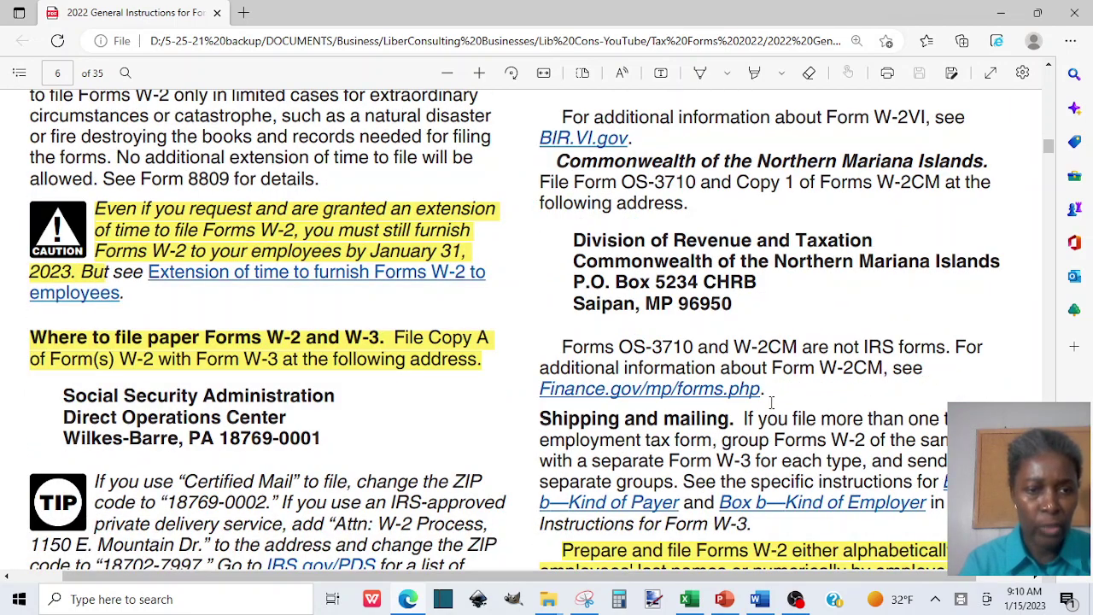
scroll(772, 404, "down", 6)
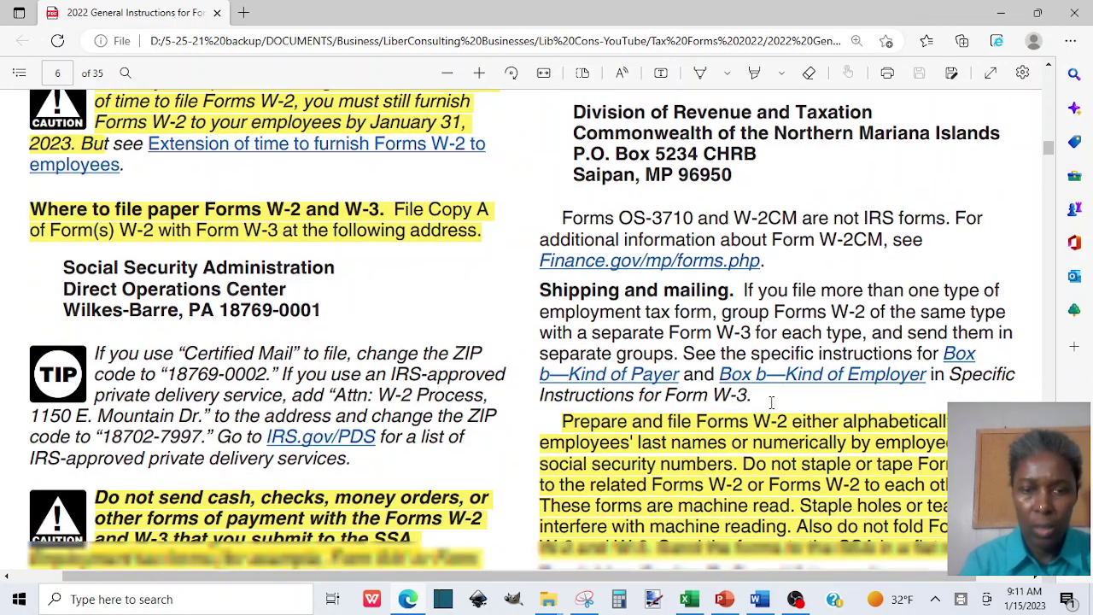
scroll(772, 403, "down", 3)
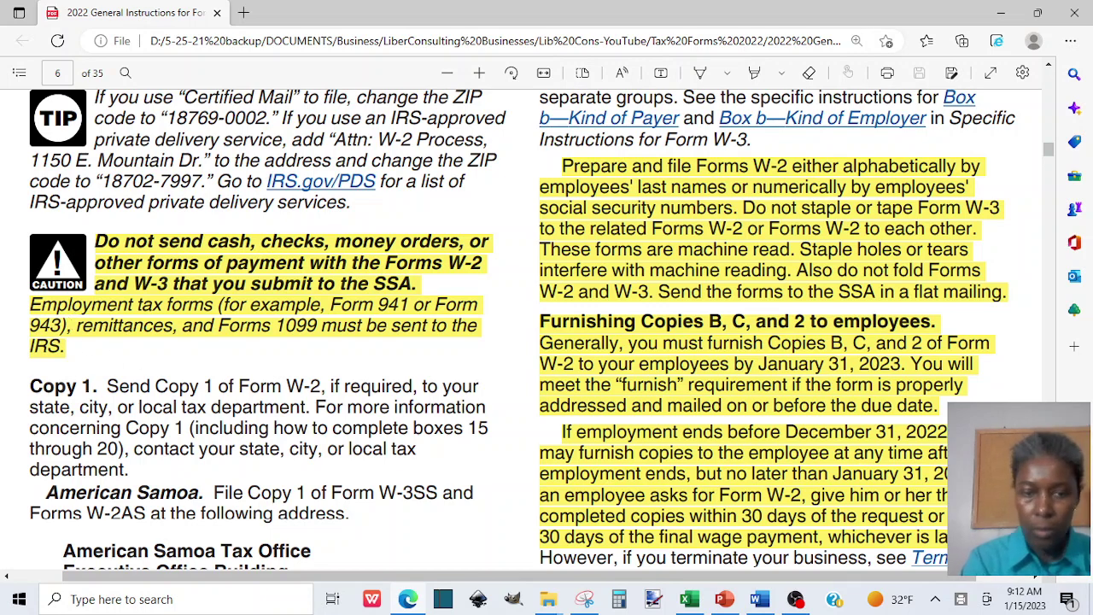
Scroll down through pages 7 and 8 of the W-2/W-3 instructions.
scroll(523, 330, "down", 6)
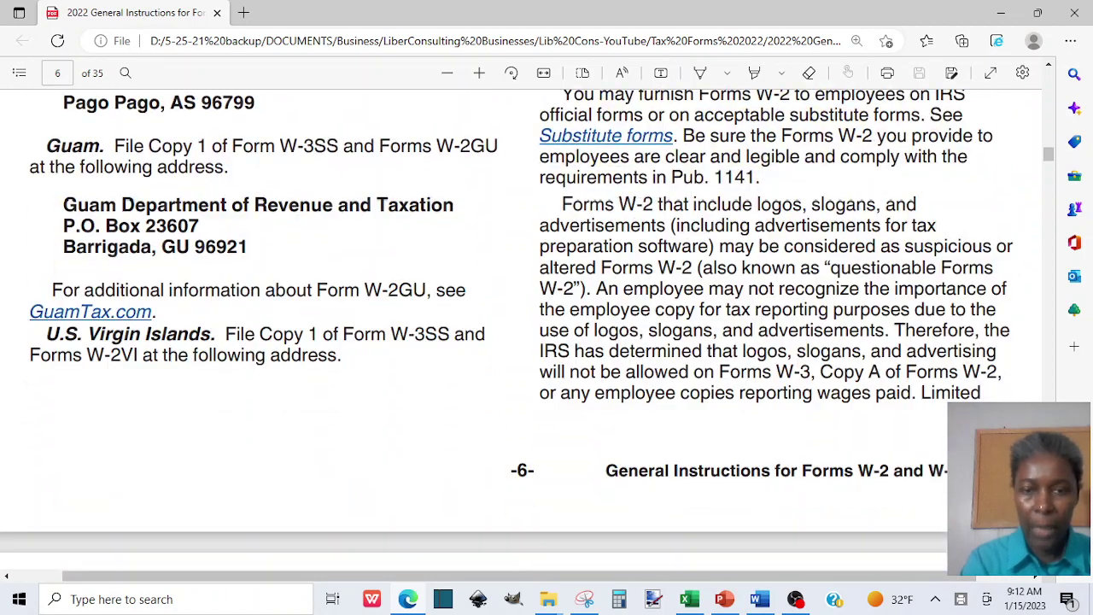
scroll(523, 330, "down", 5)
scroll(523, 330, "down", 5)
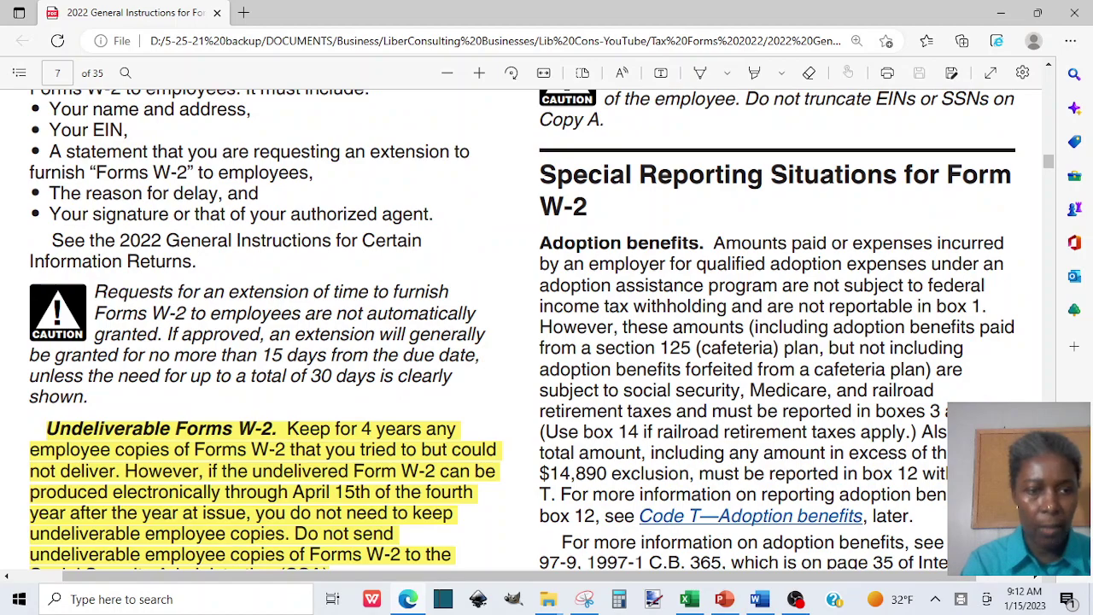
scroll(523, 330, "down", 5)
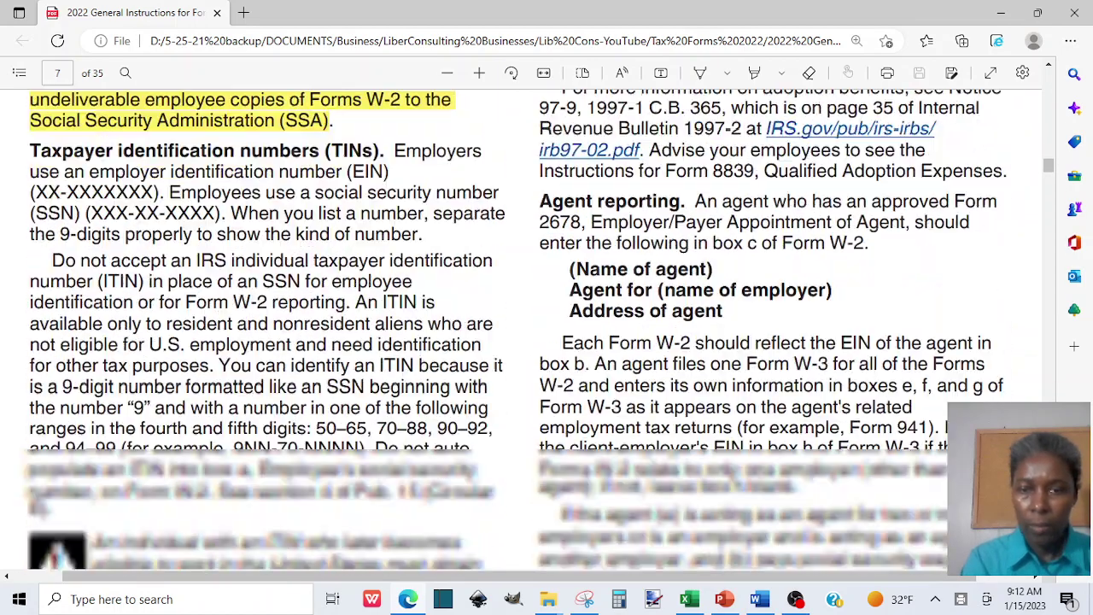
scroll(522, 329, "down", 5)
scroll(523, 330, "down", 4)
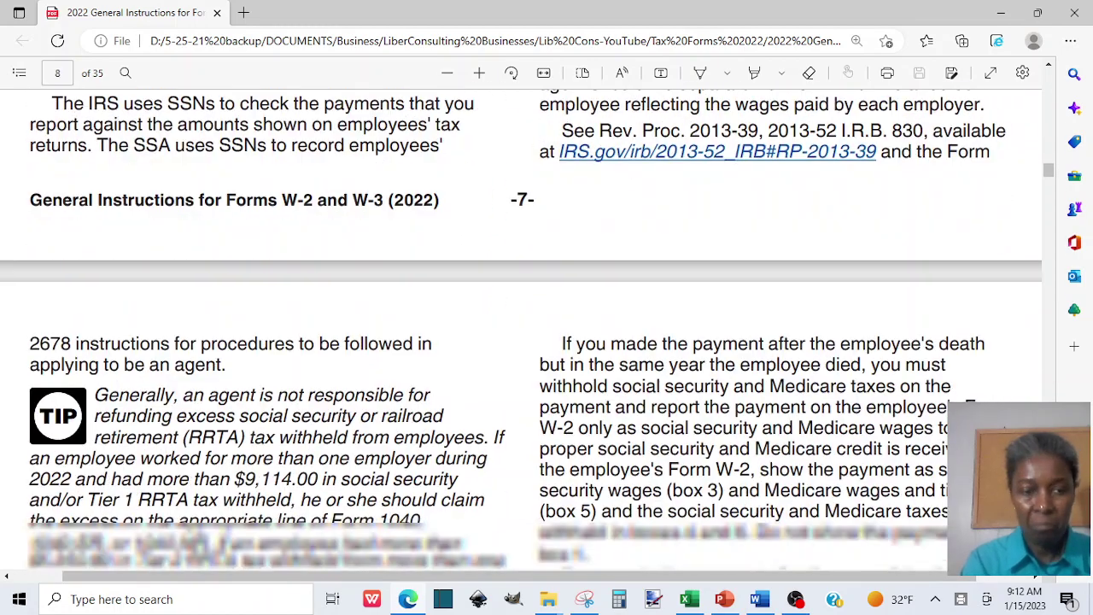
scroll(523, 329, "down", 7)
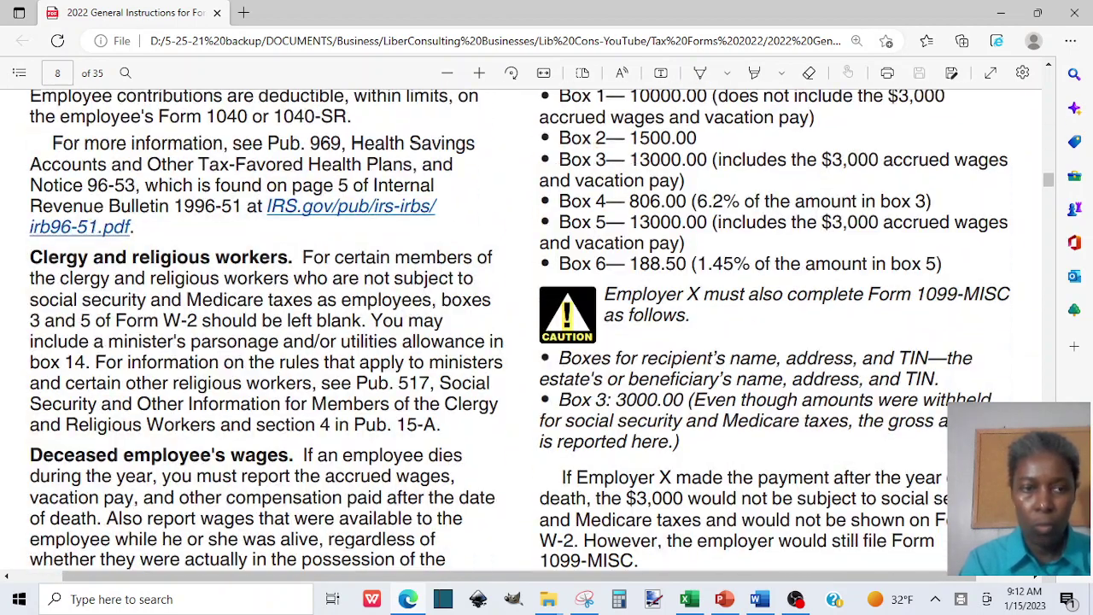
Continue to page 9's designated Roth contributions rules with box 12 codes AA, BB and EE.
scroll(522, 329, "down", 1)
scroll(522, 330, "down", 1)
scroll(523, 330, "down", 3)
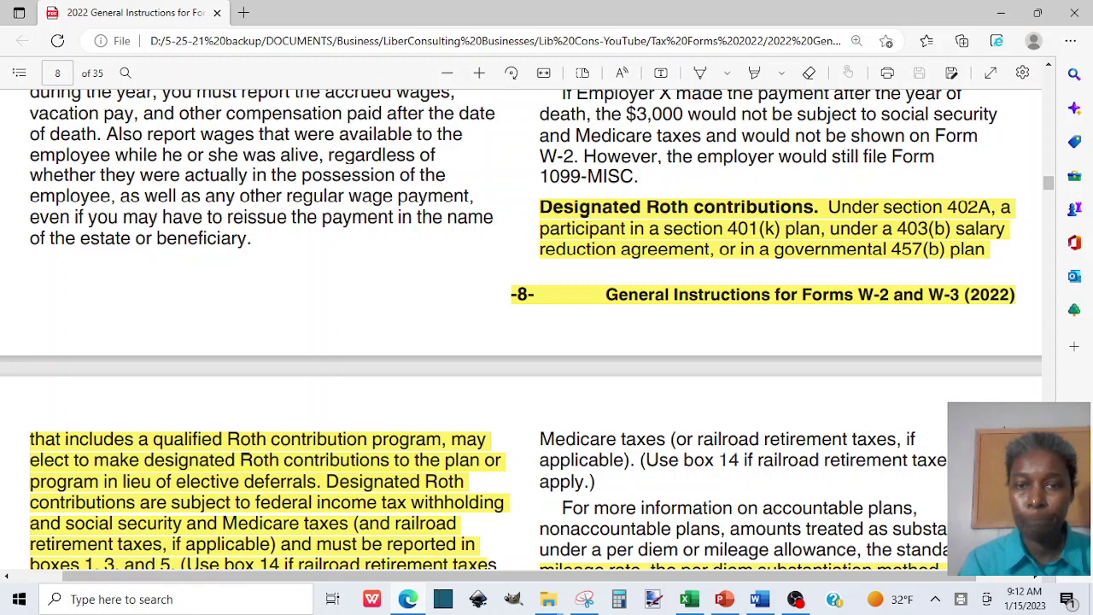
scroll(521, 330, "down", 2)
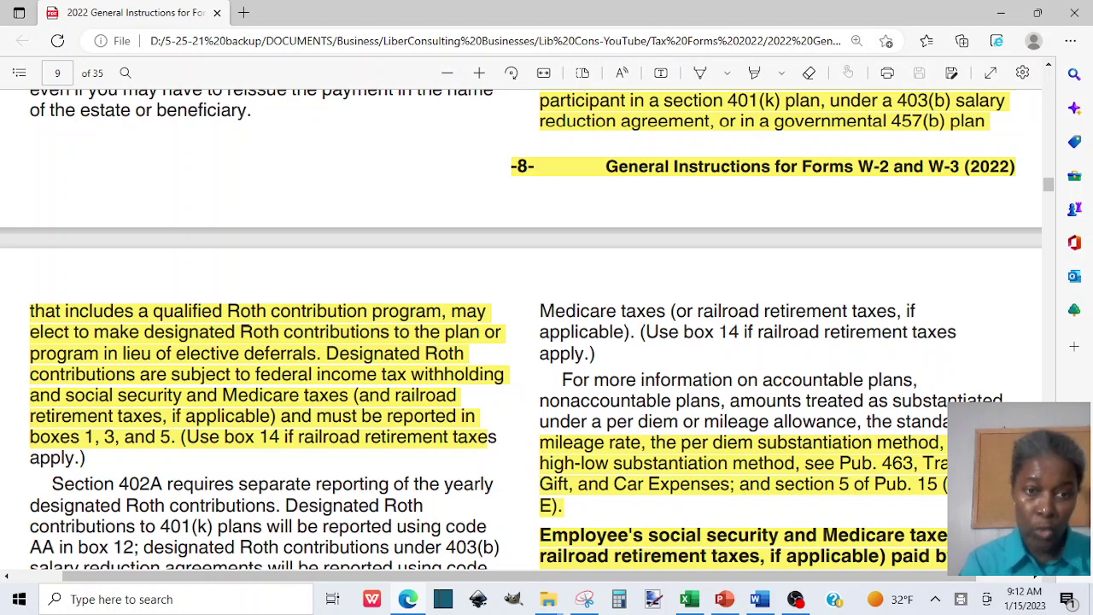
scroll(521, 329, "down", 1)
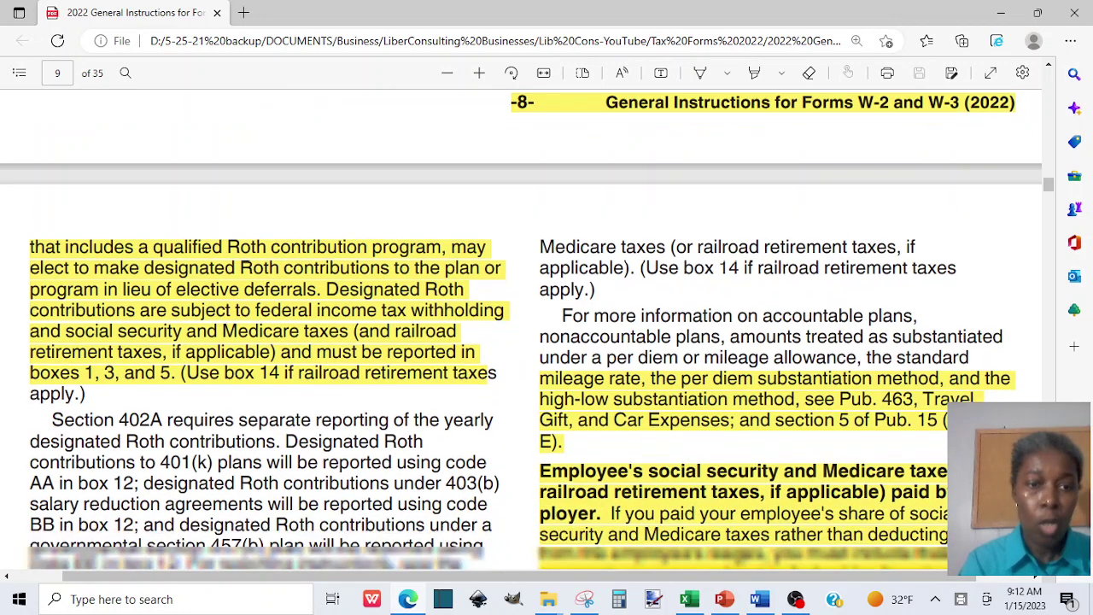
scroll(521, 329, "down", 1)
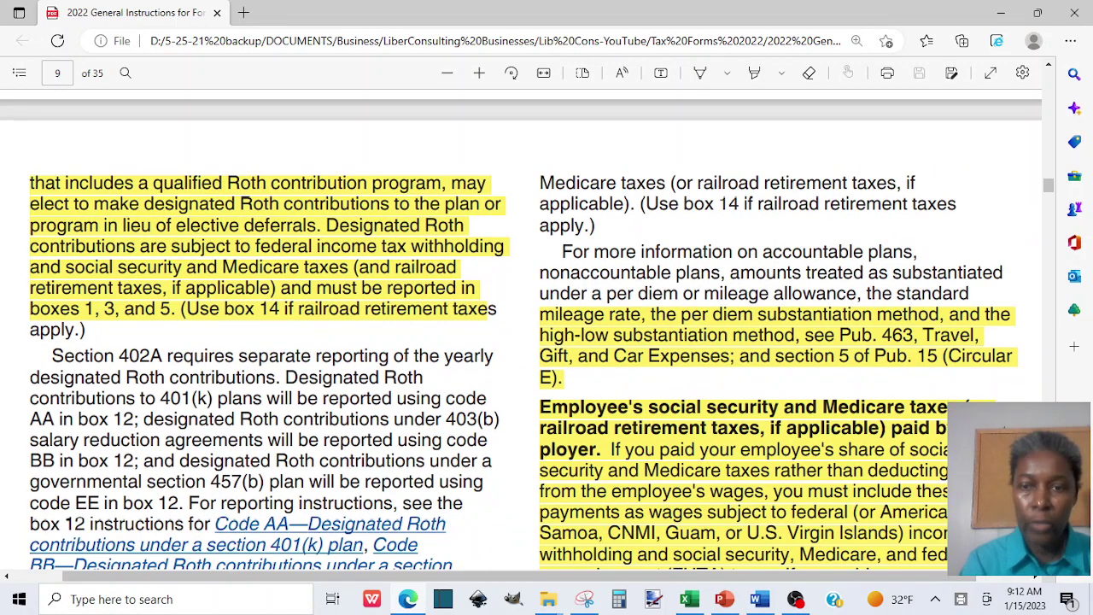
scroll(521, 330, "down", 1)
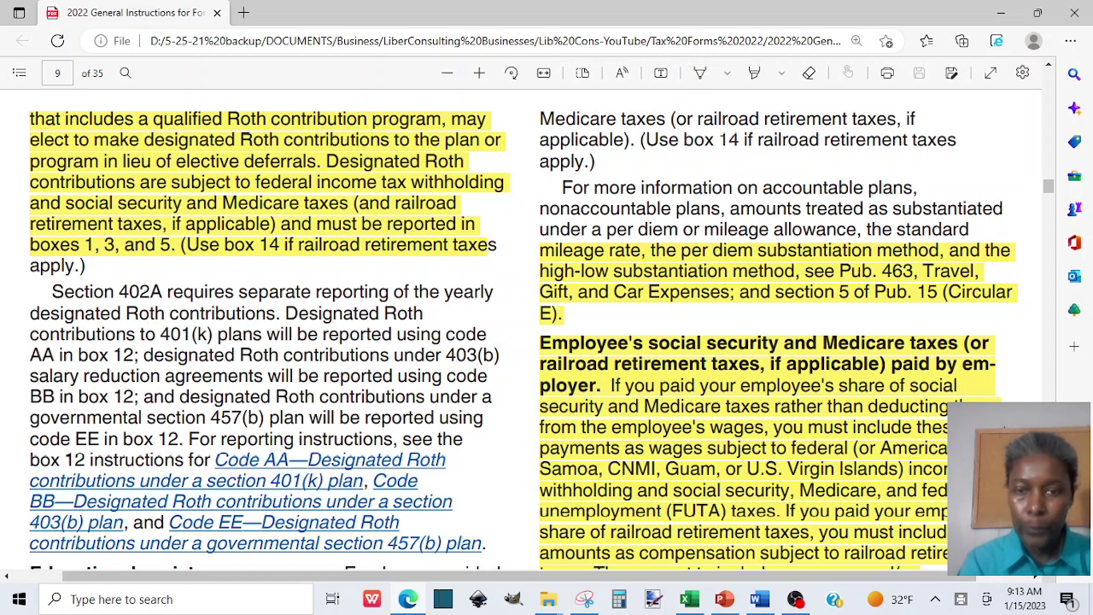
Scroll page 9 past Educational assistance and Election workers to Employee business expense reimbursements (box 12, code L).
scroll(526, 329, "down", 1)
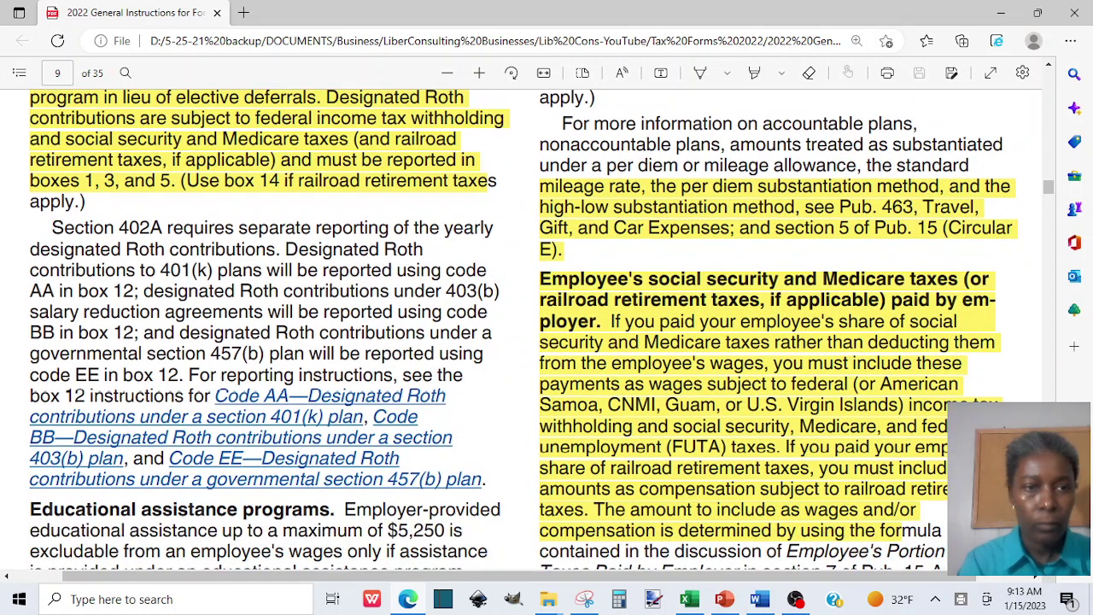
scroll(525, 329, "down", 1)
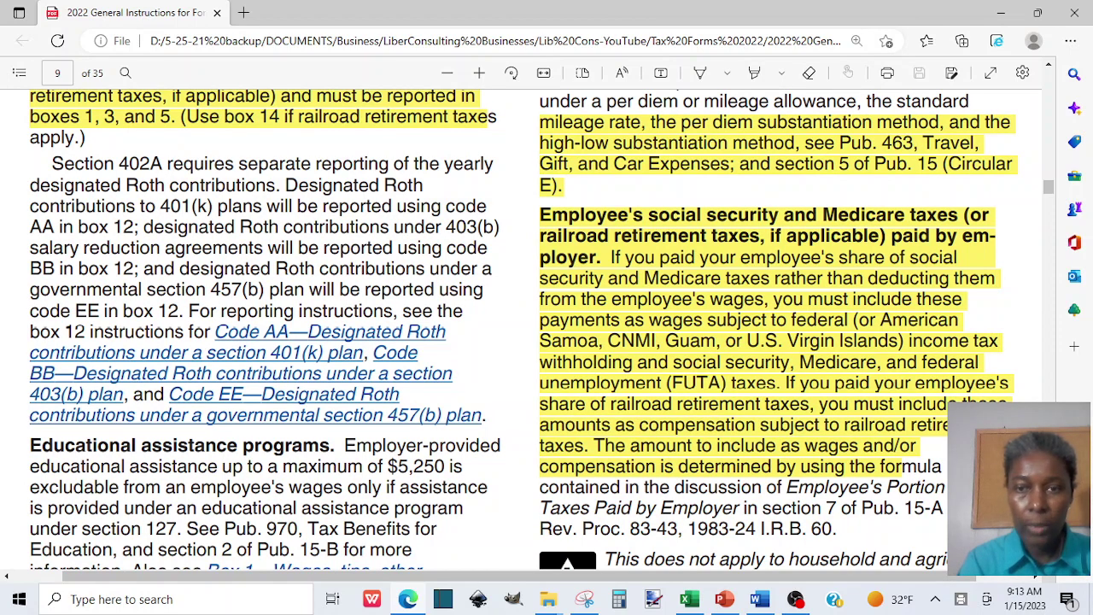
scroll(525, 329, "down", 2)
scroll(526, 329, "up", 4)
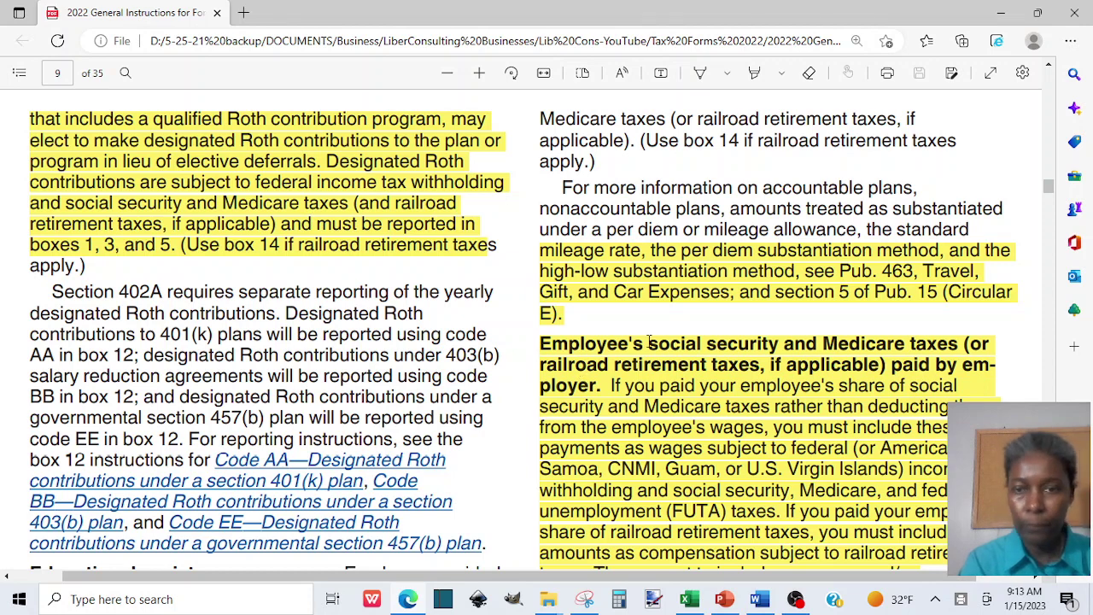
scroll(657, 333, "down", 5)
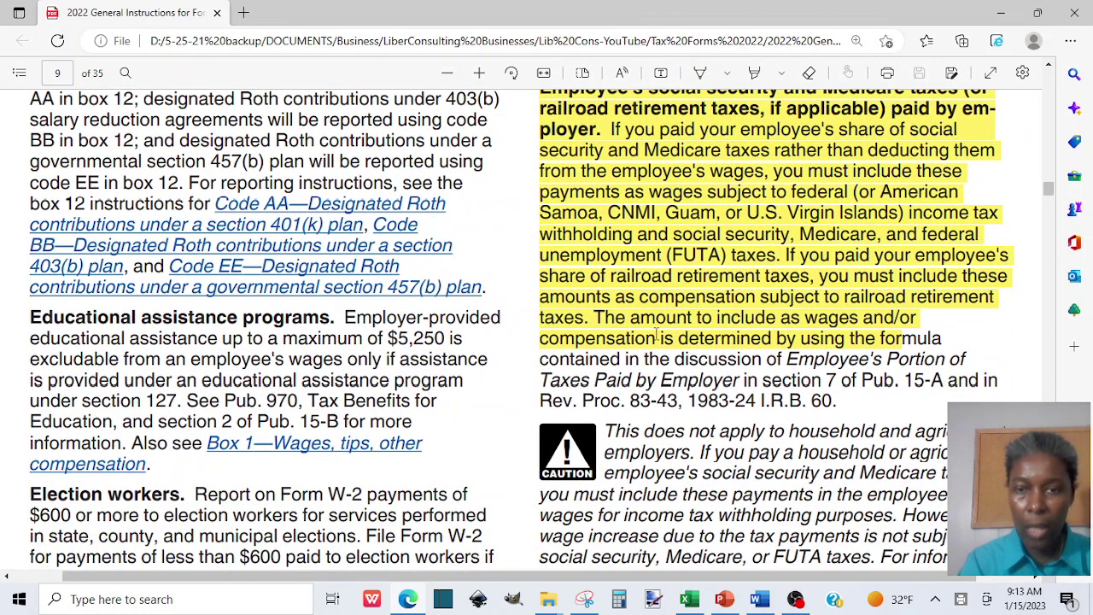
scroll(656, 336, "up", 1)
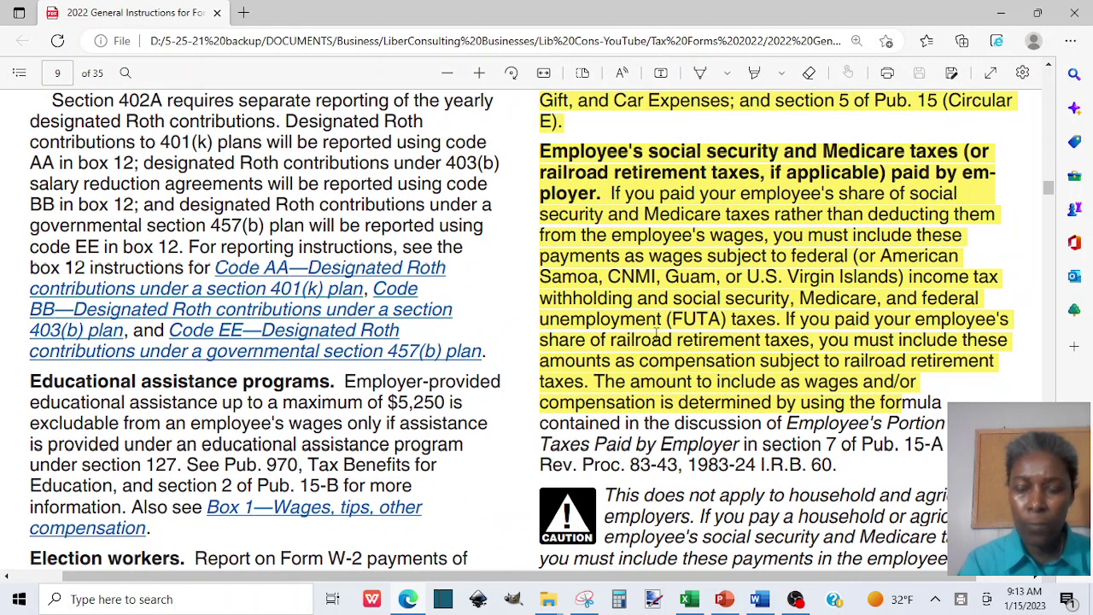
scroll(656, 333, "down", 3)
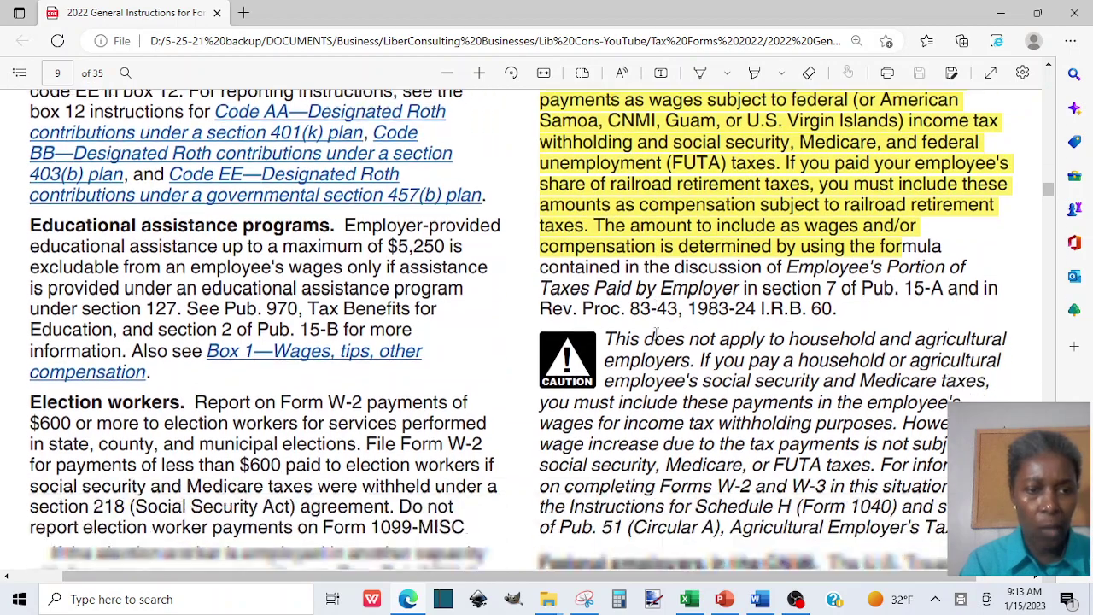
scroll(656, 333, "down", 6)
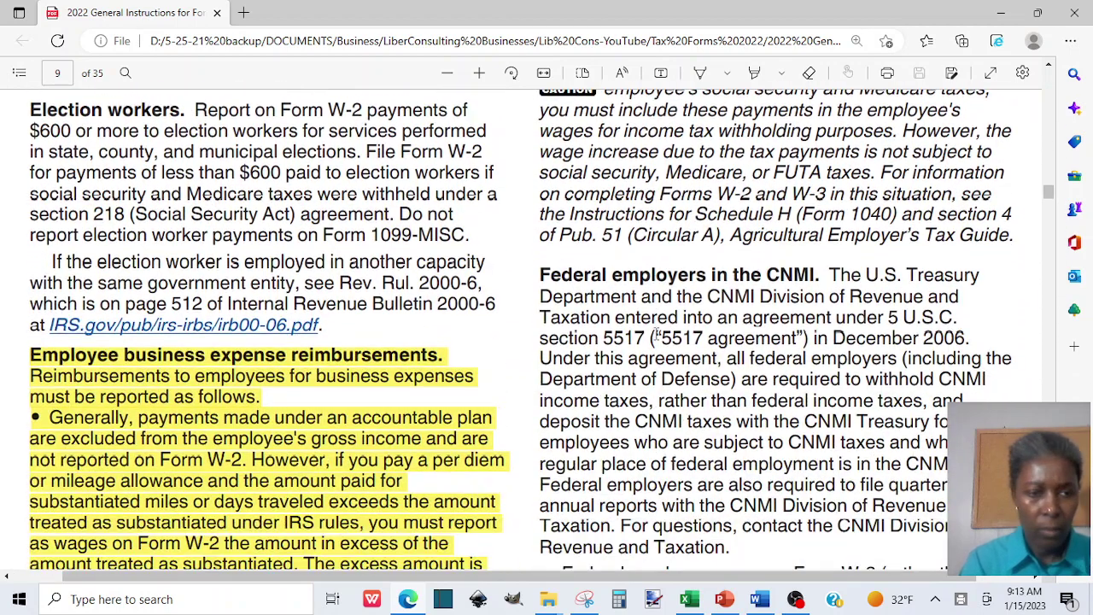
scroll(656, 336, "down", 4)
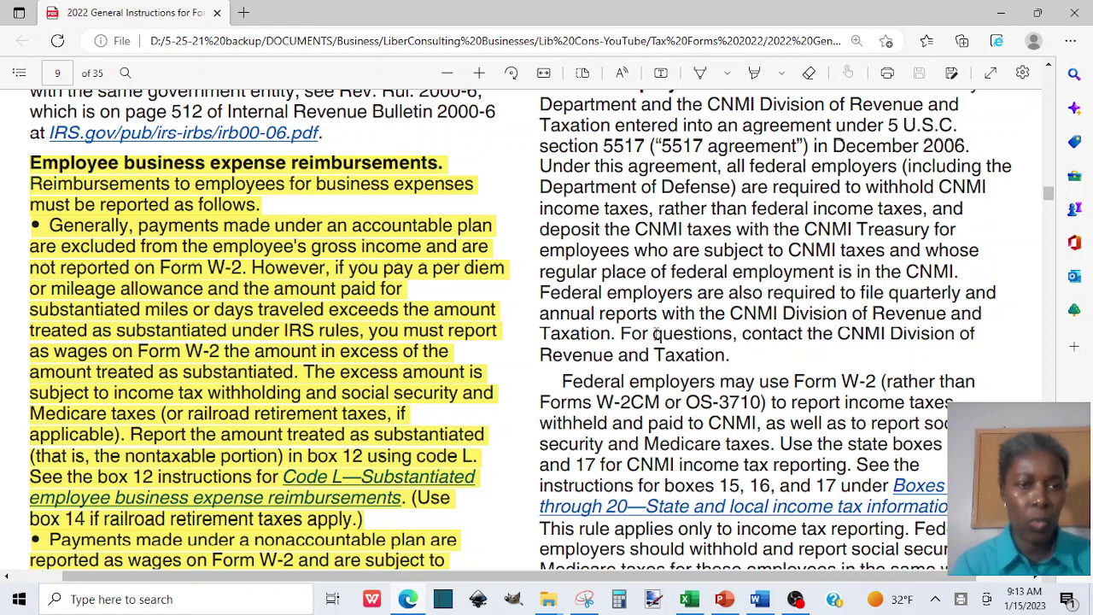
scroll(657, 334, "down", 1)
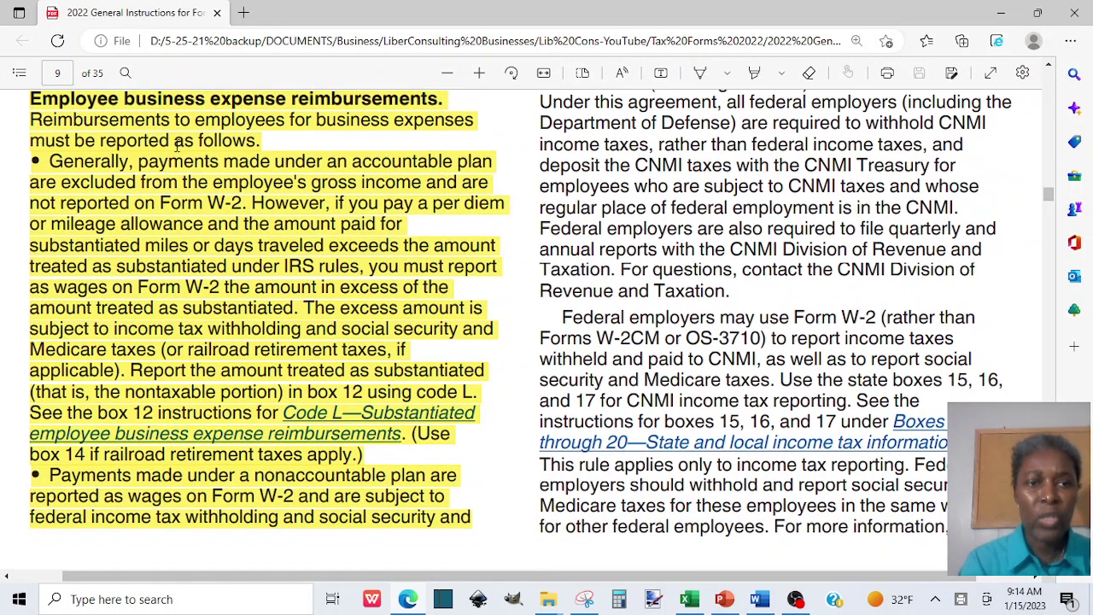
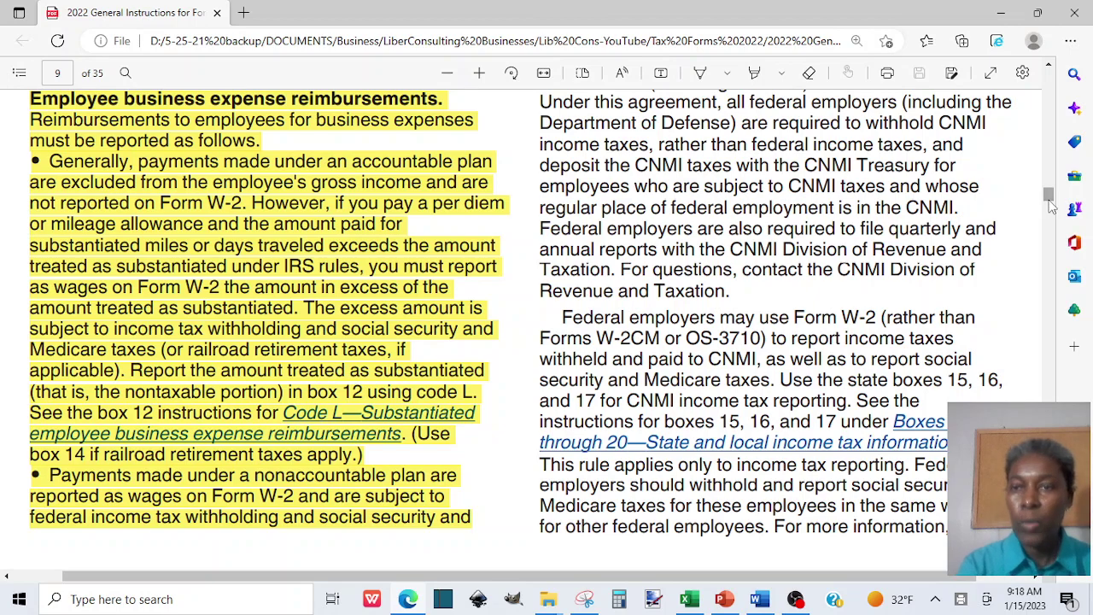
Scroll the PDF back up to the Roth contribution passage, then glance at the Excel workbook and return.
left_click(1050, 73)
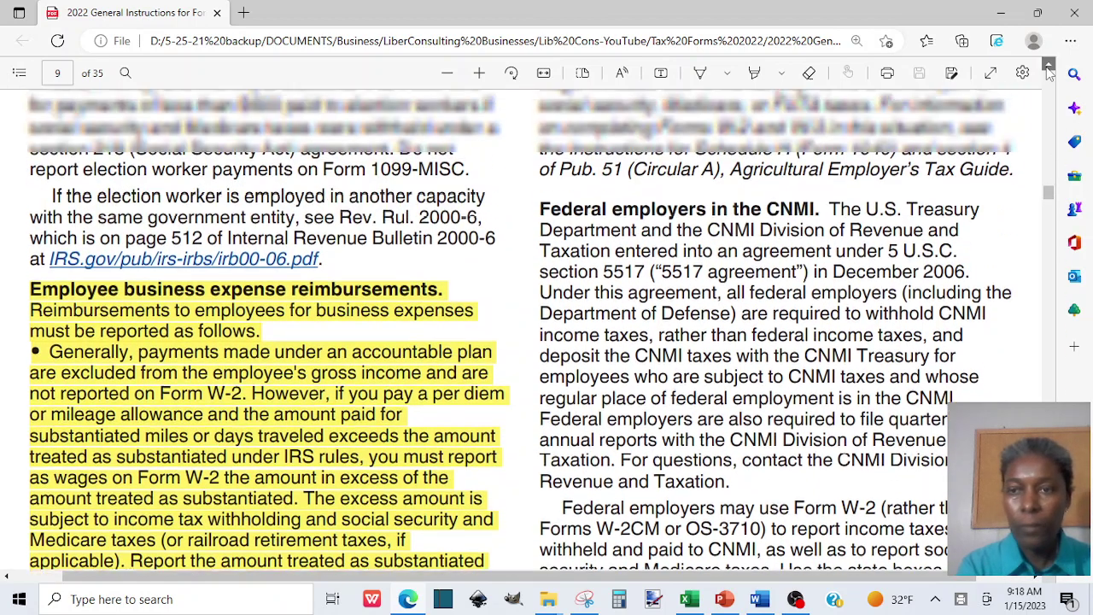
left_click_drag(1050, 73, 1050, 73)
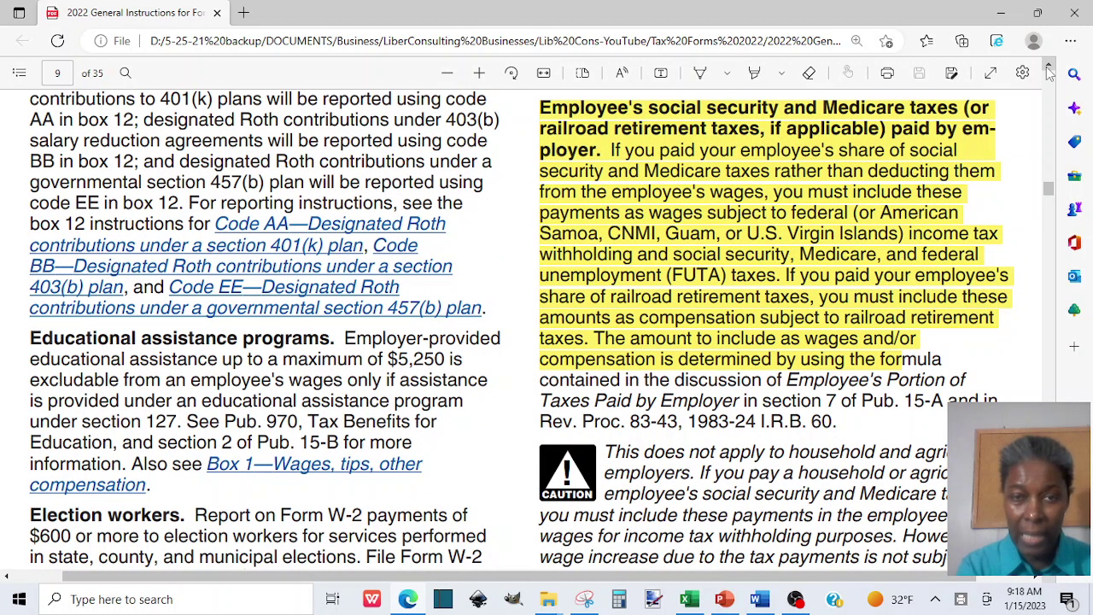
left_click_drag(1050, 72, 1050, 72)
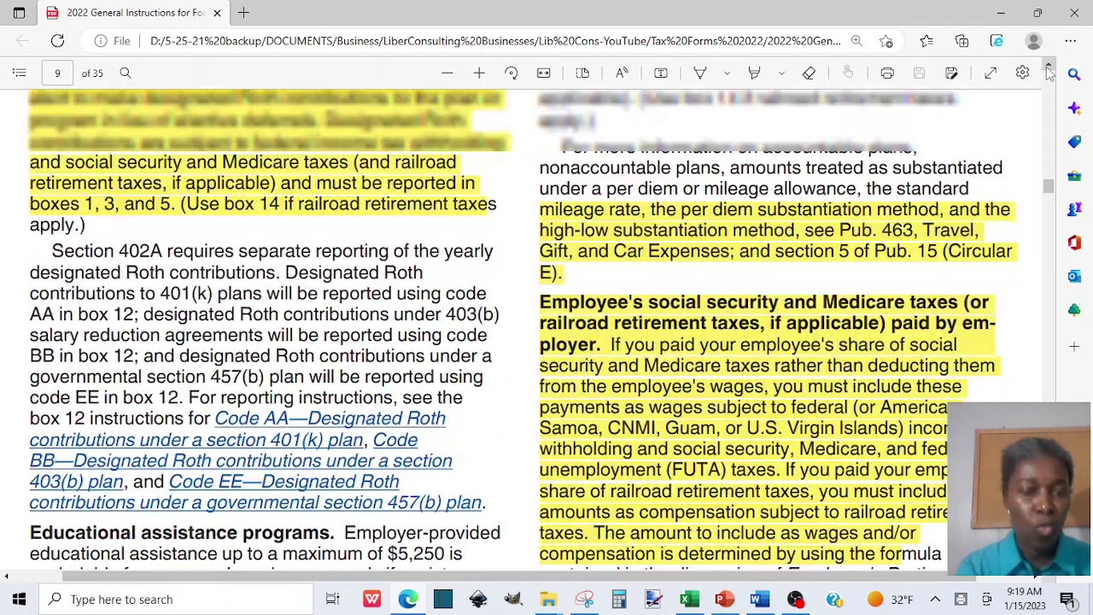
left_click(1050, 73)
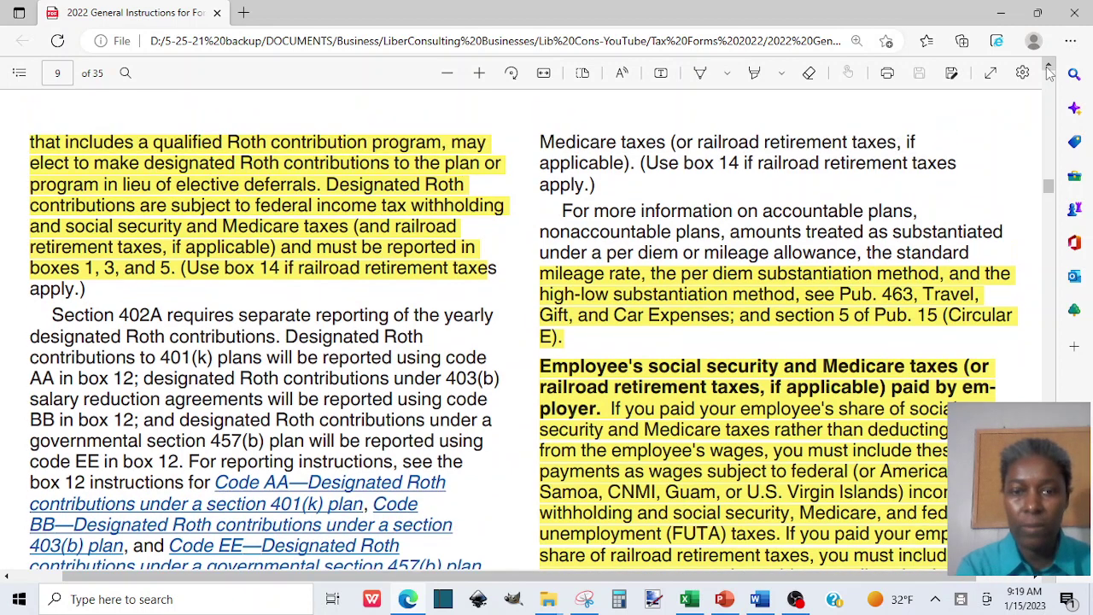
left_click(1050, 72)
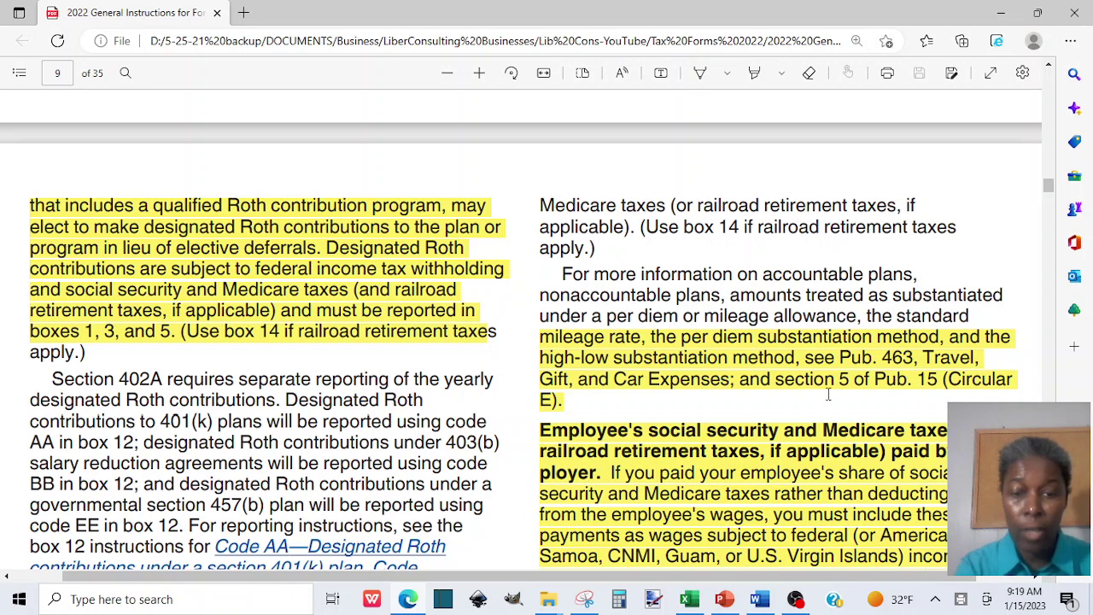
left_click(408, 598)
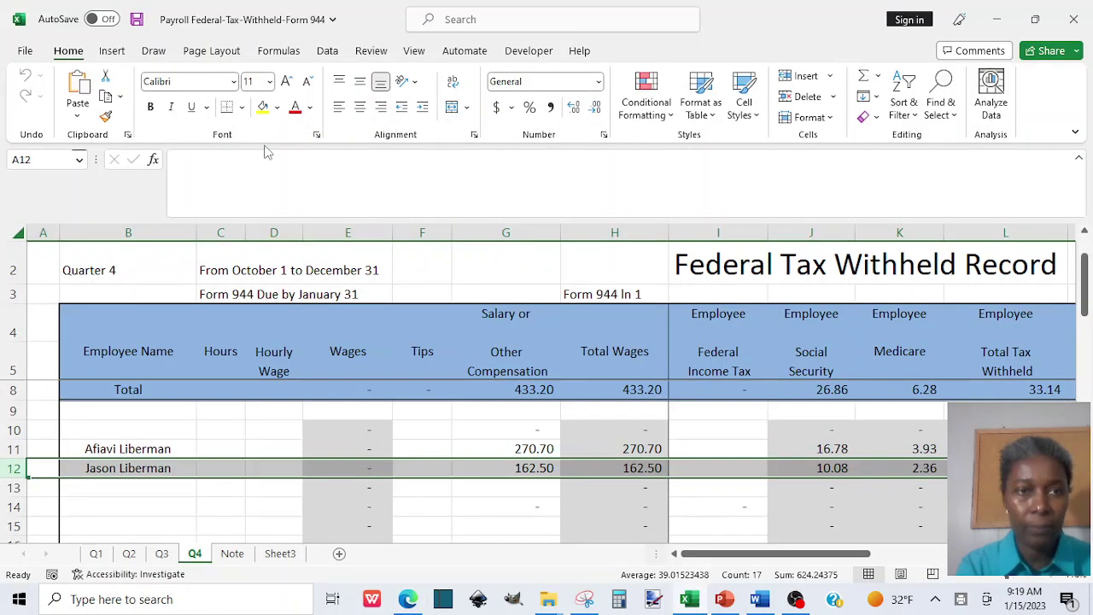
left_click(407, 601)
Load ninasoap.com in a new tab and scroll to its Federal Tax Forms and Instructions links.
left_click(244, 16)
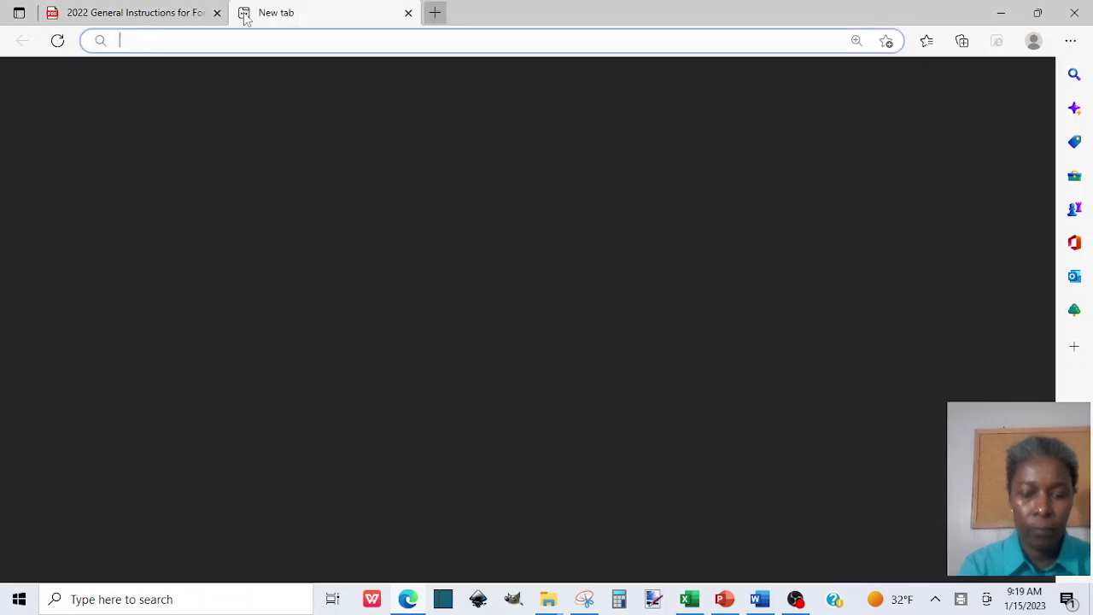
type("ni")
key("Return")
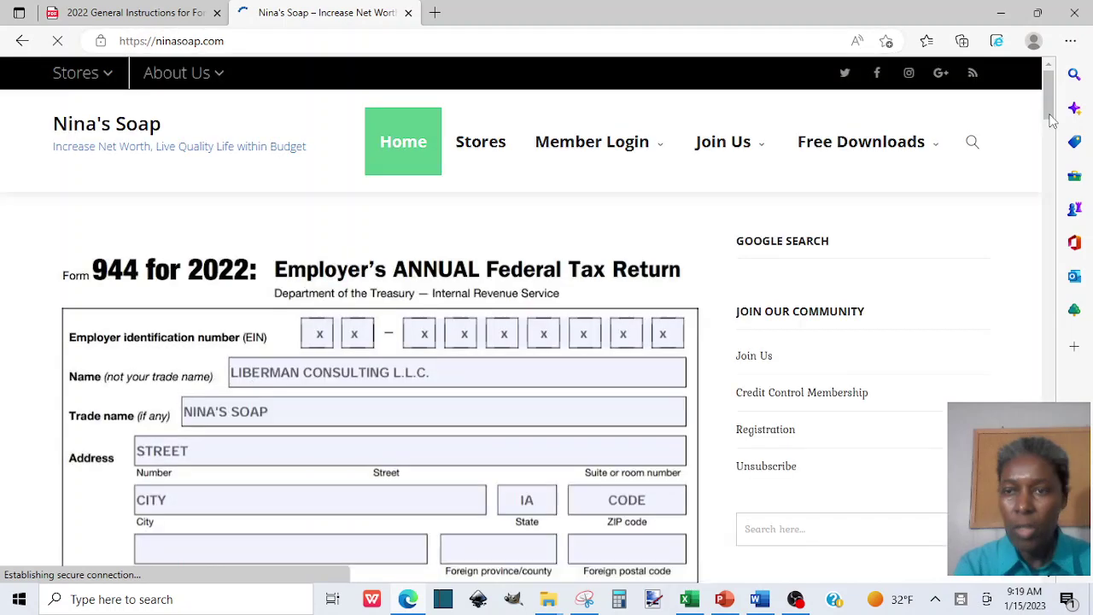
scroll(1053, 120, "down", 2)
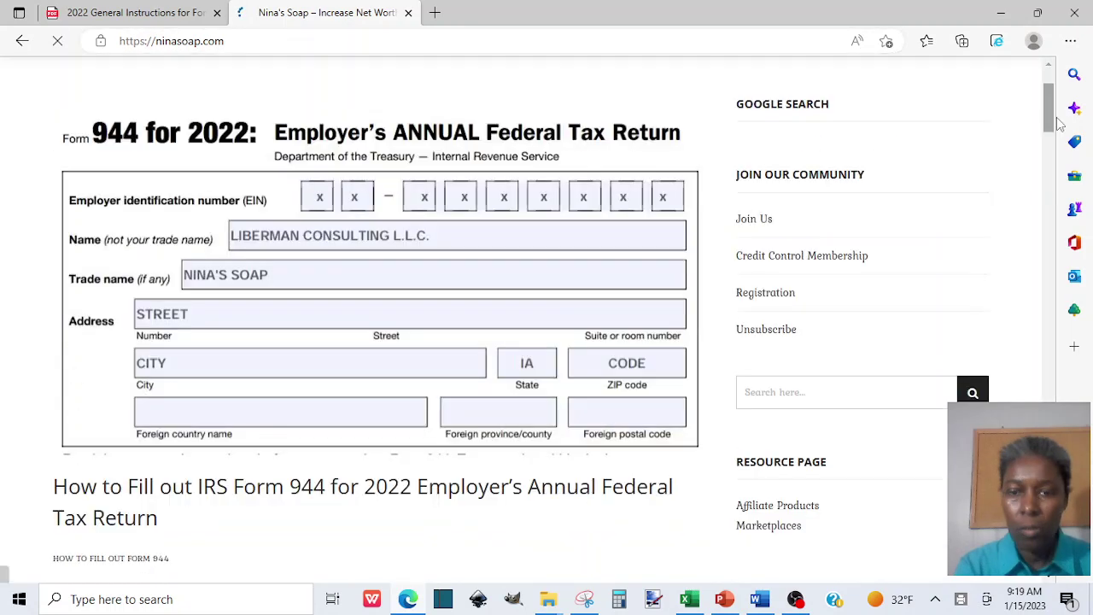
scroll(1059, 124, "down", 4)
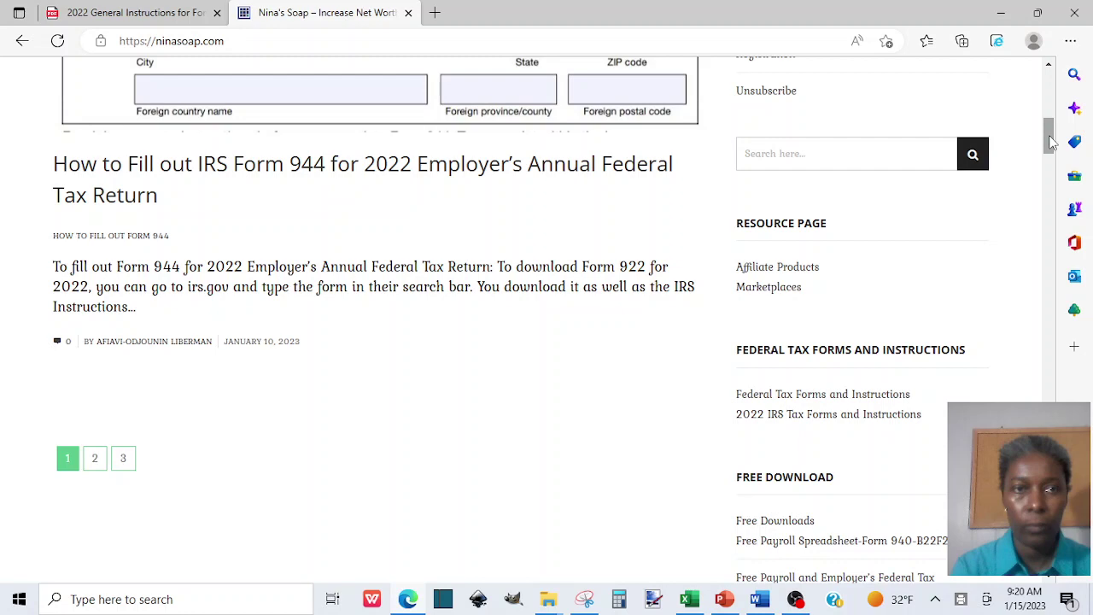
left_click_drag(1052, 143, 1056, 150)
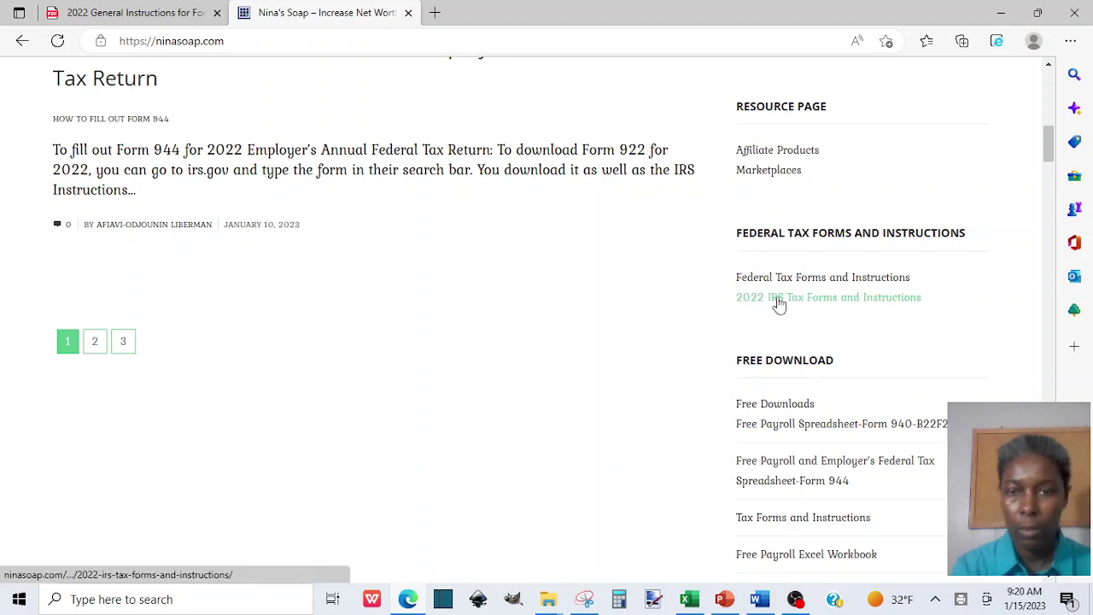
Open p15.pdf from the 2022 IRS Tax Forms page, then return to the General Instructions tab.
left_click(821, 286)
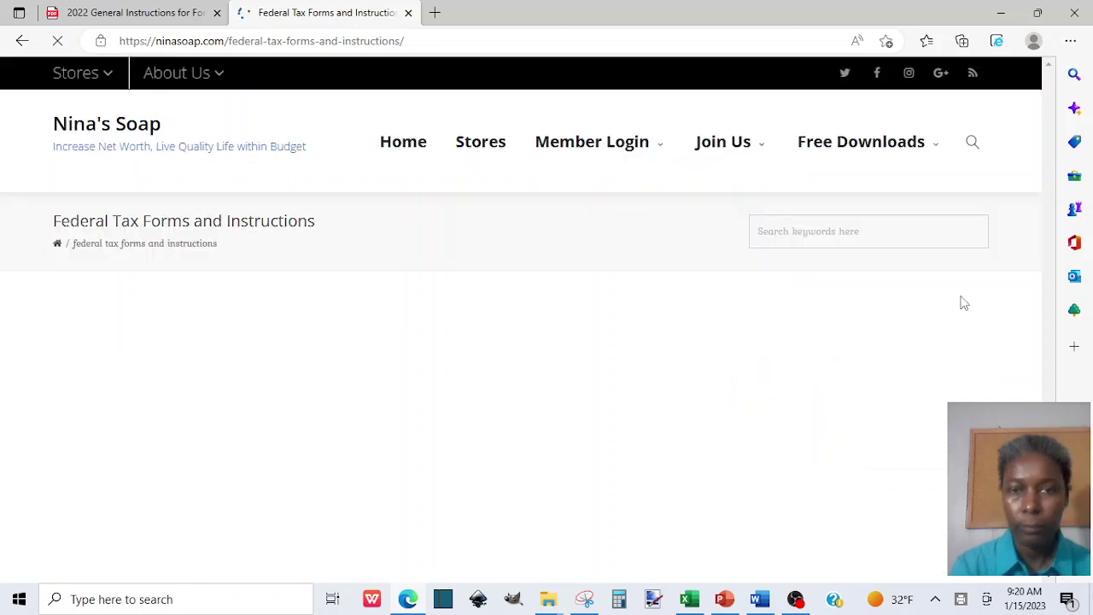
scroll(964, 303, "down", 5)
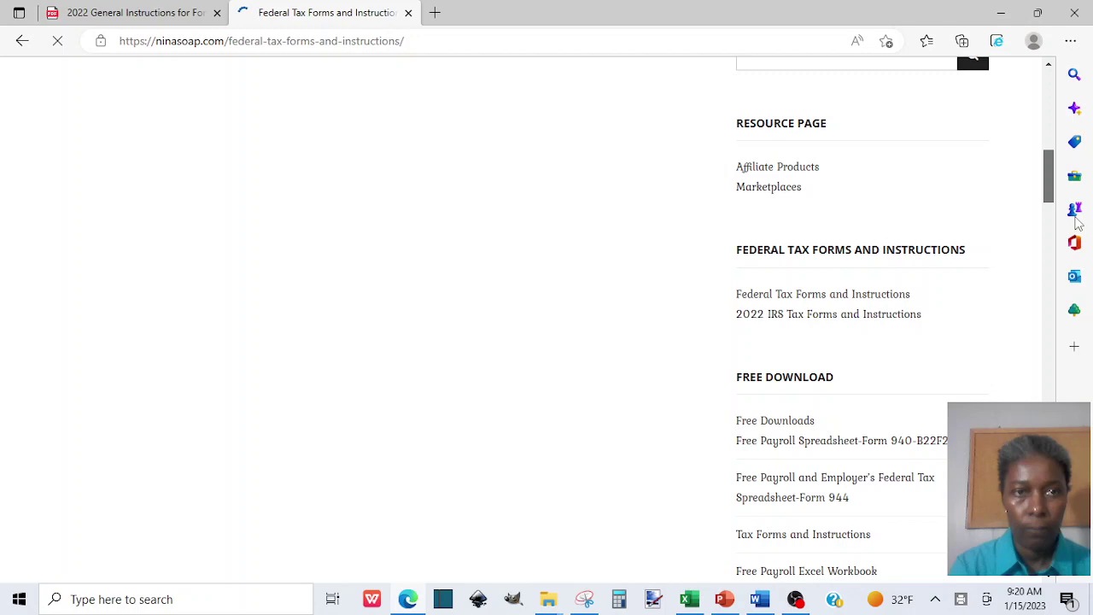
left_click_drag(1078, 221, 1063, 171)
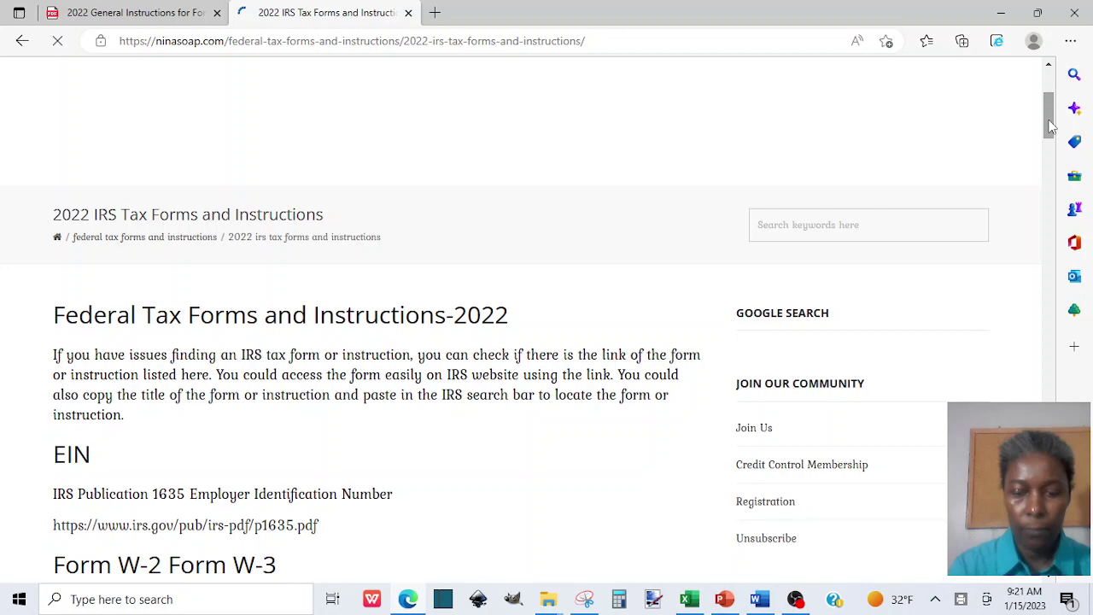
scroll(1053, 125, "down", 10)
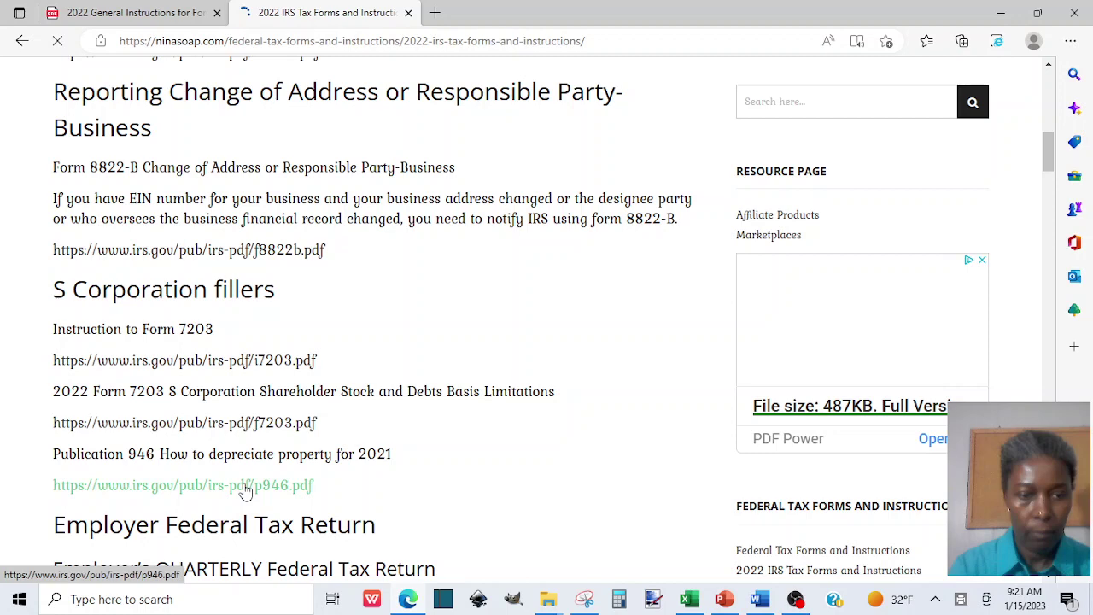
scroll(188, 267, "down", 10)
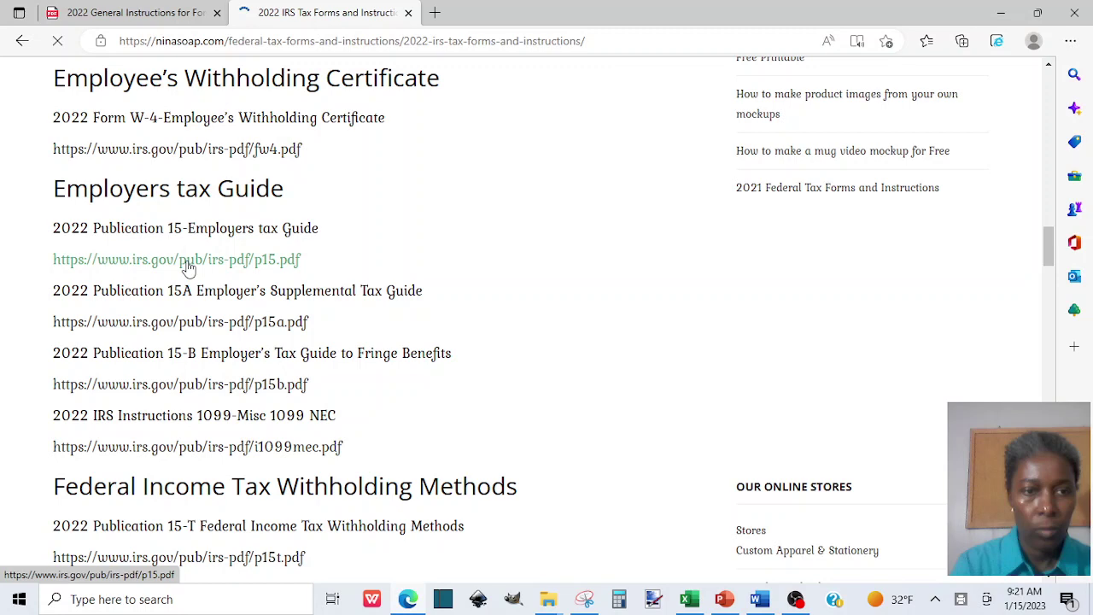
left_click(188, 268)
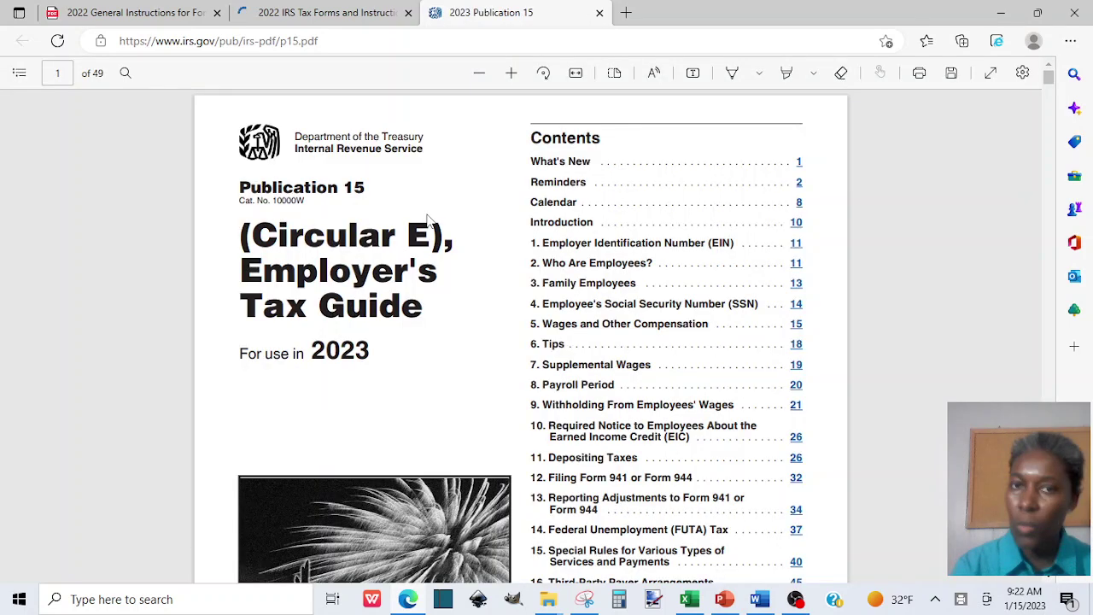
left_click(224, 16)
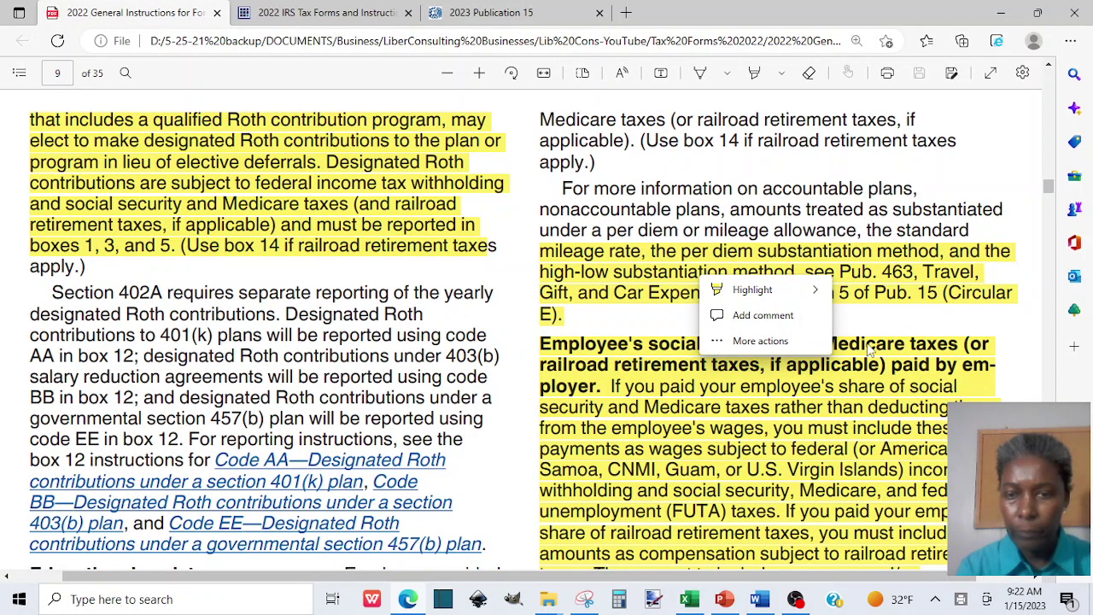
Dismiss the Highlight pop-up, reread the Social Security and Medicare passage, then return to Excel.
left_click(871, 341)
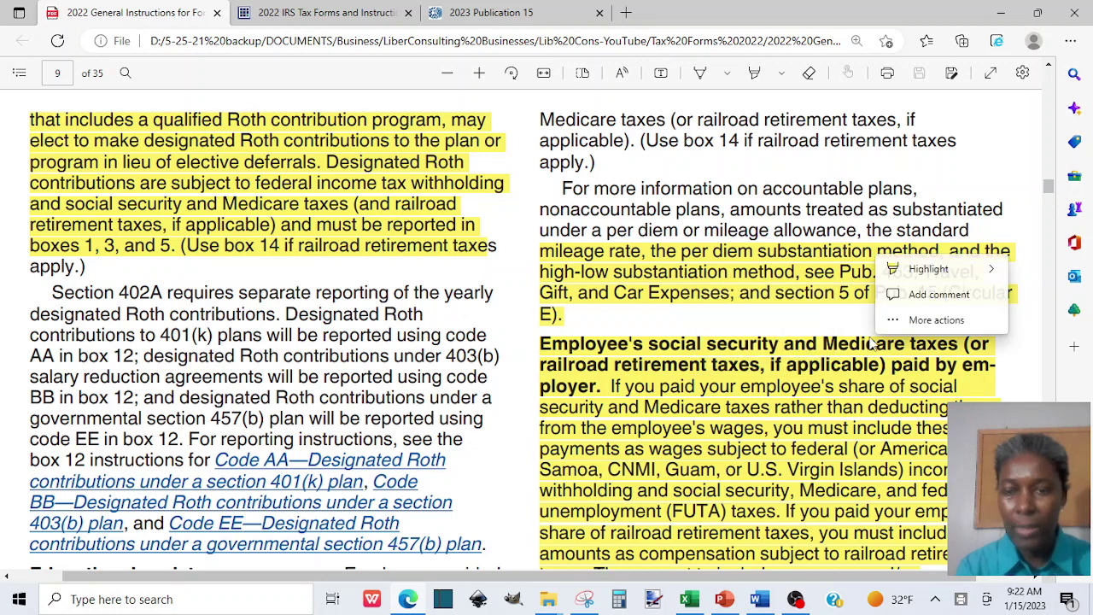
left_click(1040, 367)
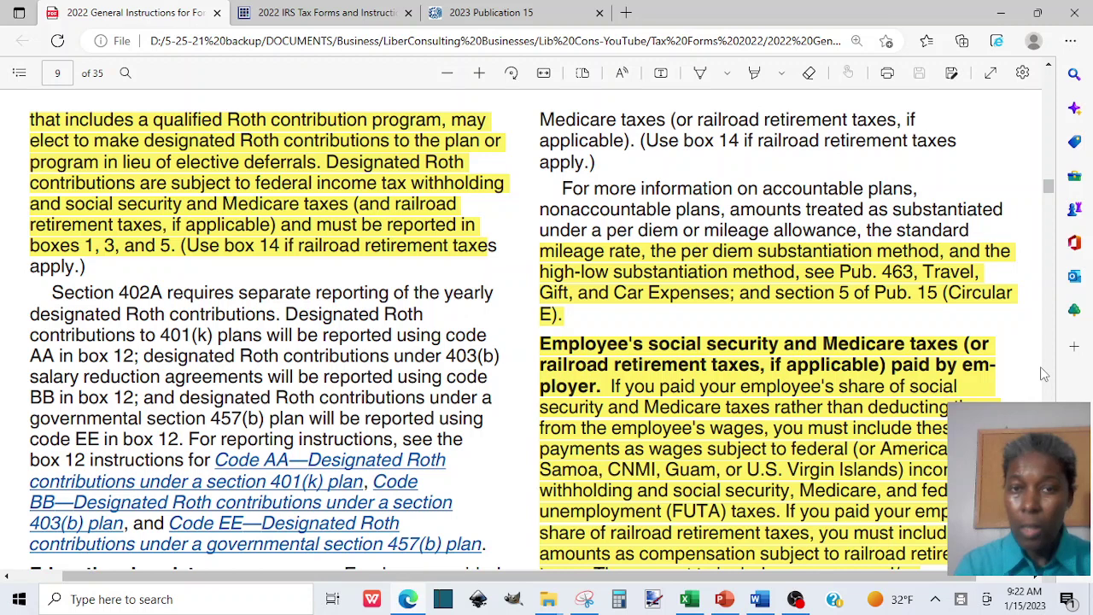
scroll(1041, 366, "down", 1)
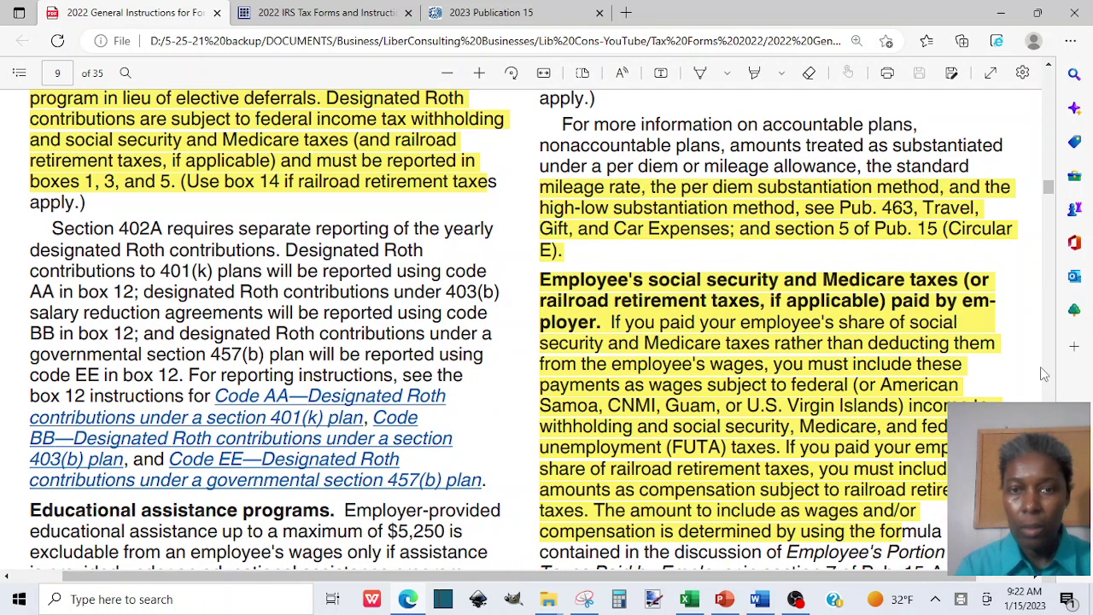
scroll(1043, 374, "down", 1)
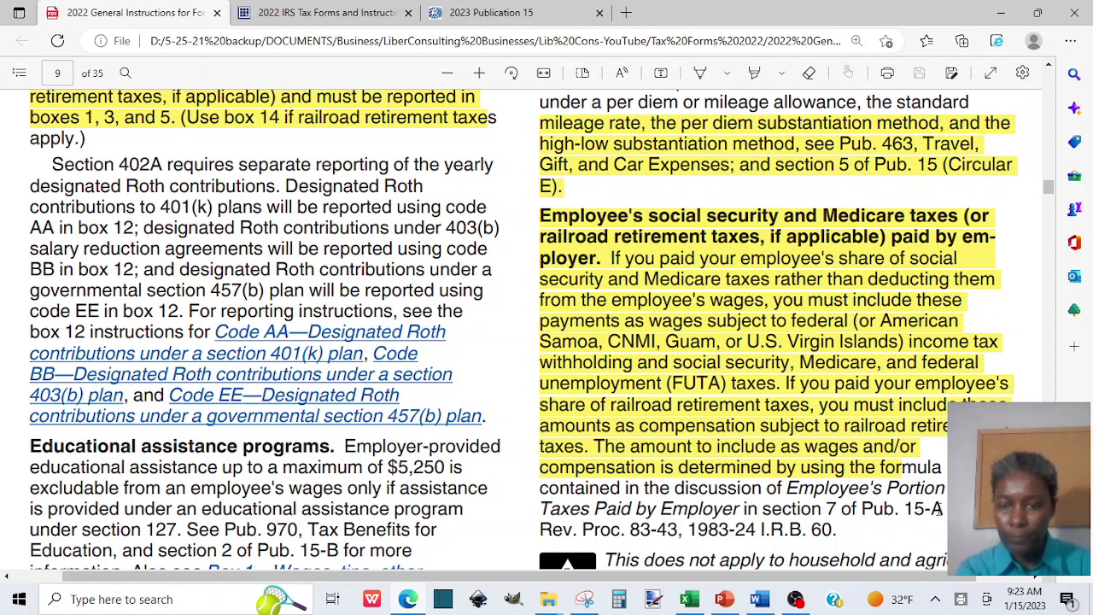
left_click(688, 599)
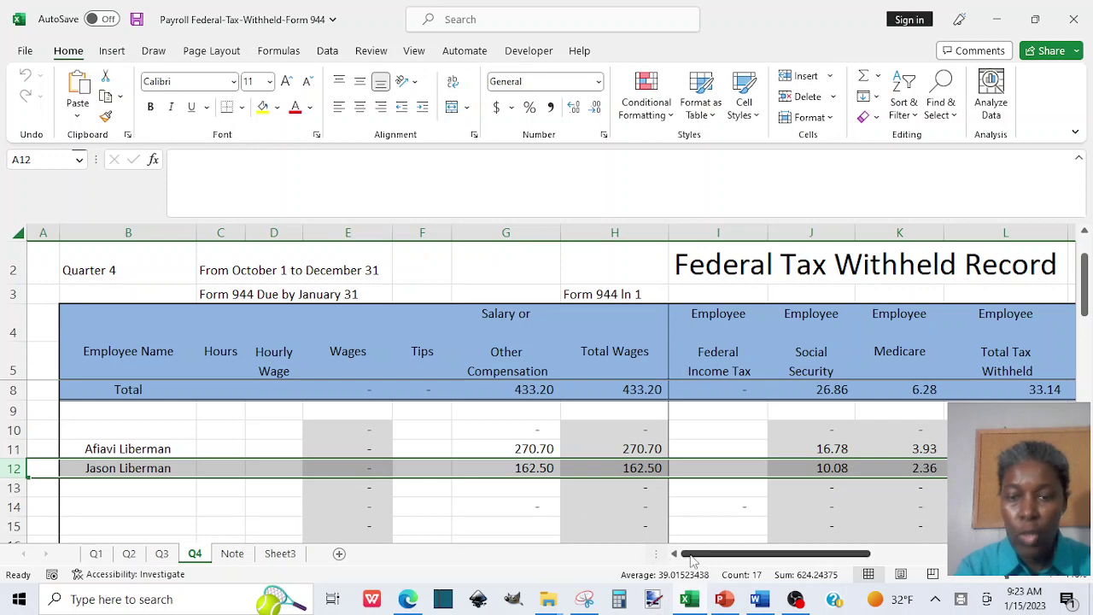
Name cell B15 'Employee B' and inspect the take-home pay formula in M15.
left_click(159, 519)
type("Employe")
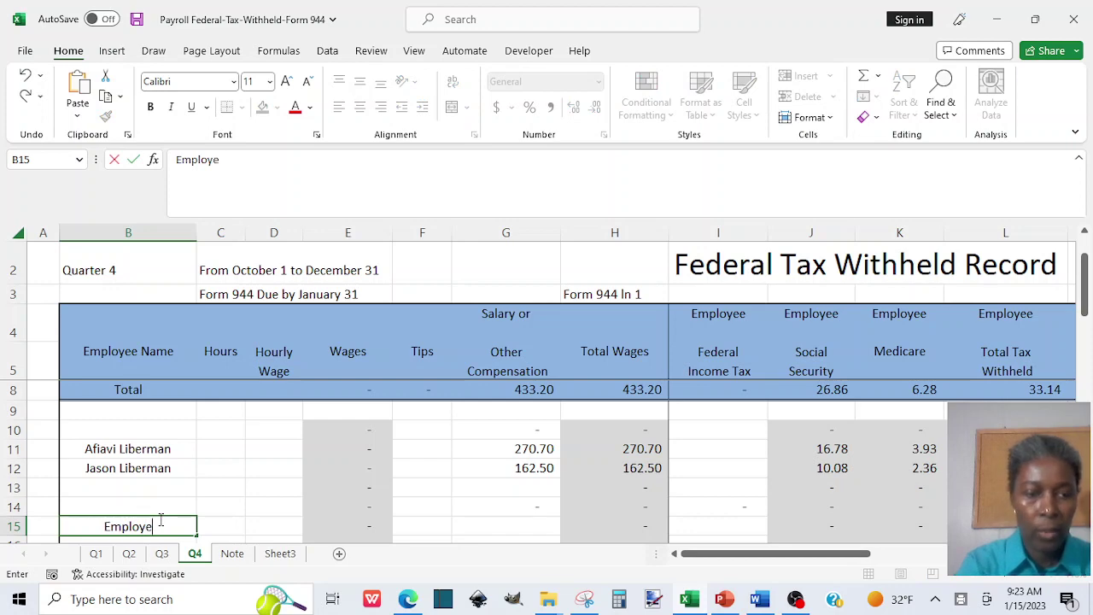
type("e B")
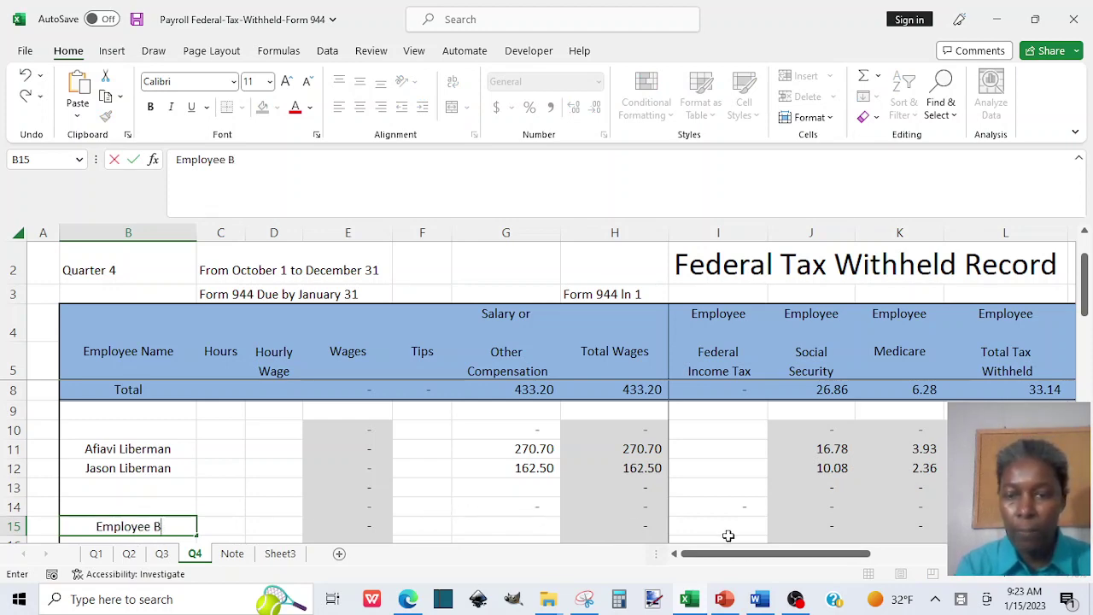
left_click_drag(748, 553, 803, 554)
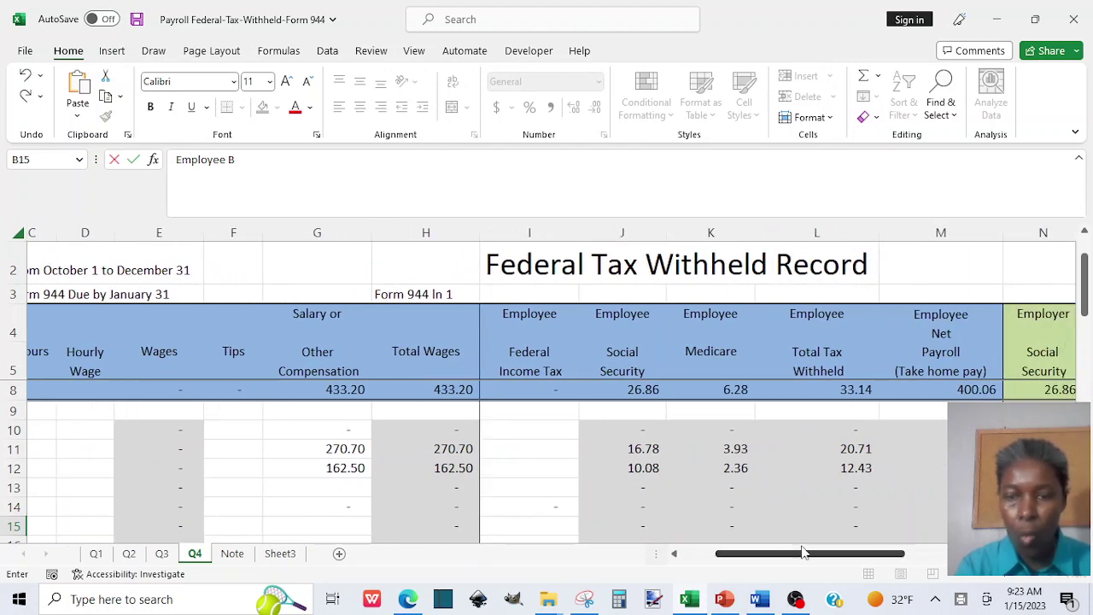
left_click(913, 526)
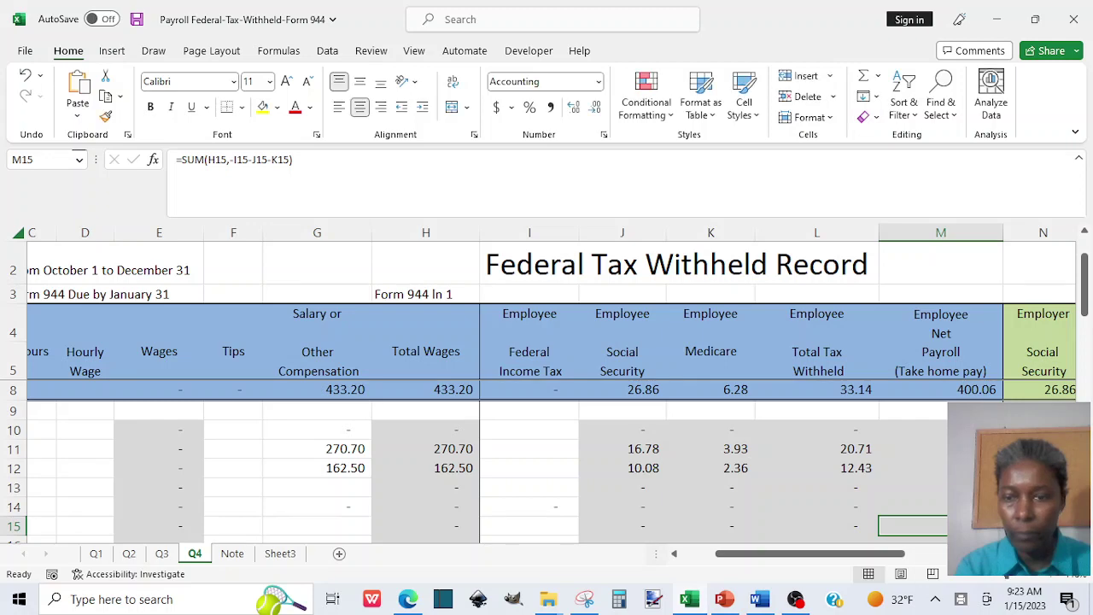
Review the Social Security formula in J15, then reselect net pay cell M15 under the Data ribbon.
scroll(657, 504, "right", 6)
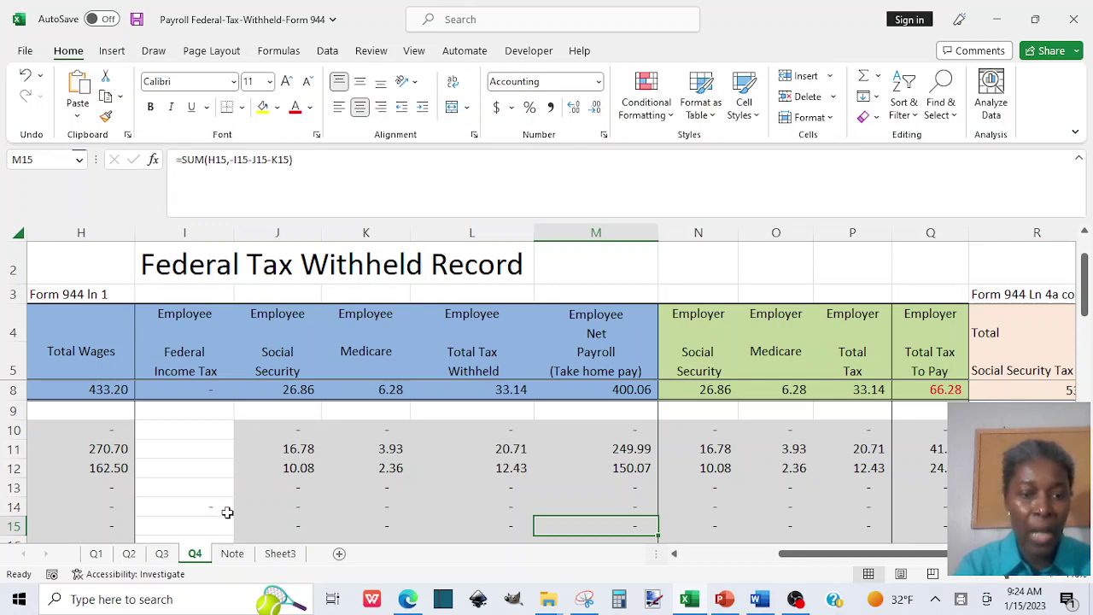
left_click(296, 524)
double_click(296, 524)
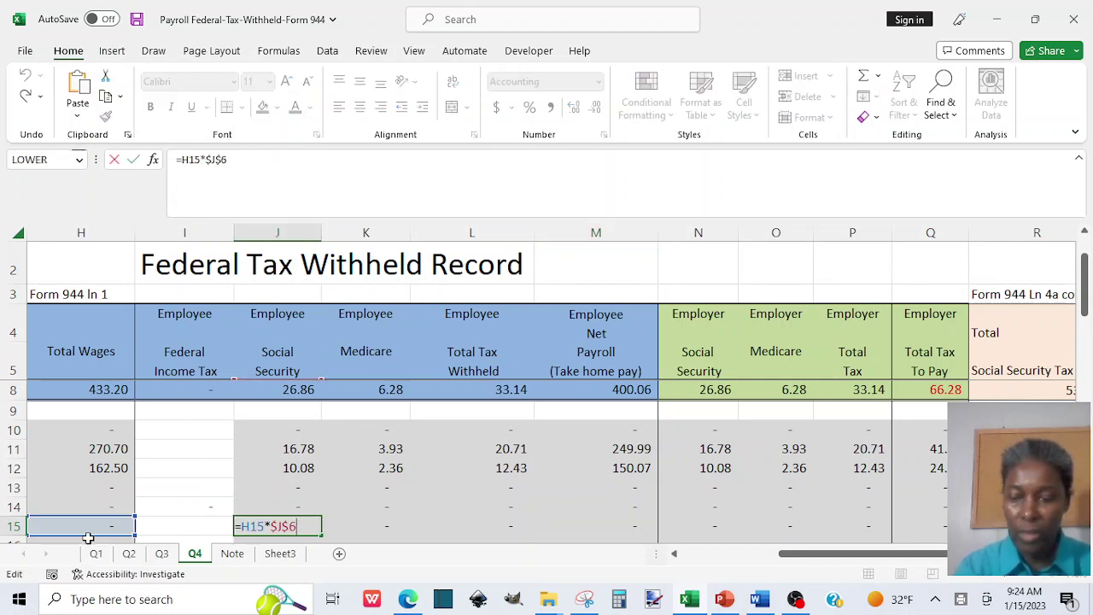
key("Return")
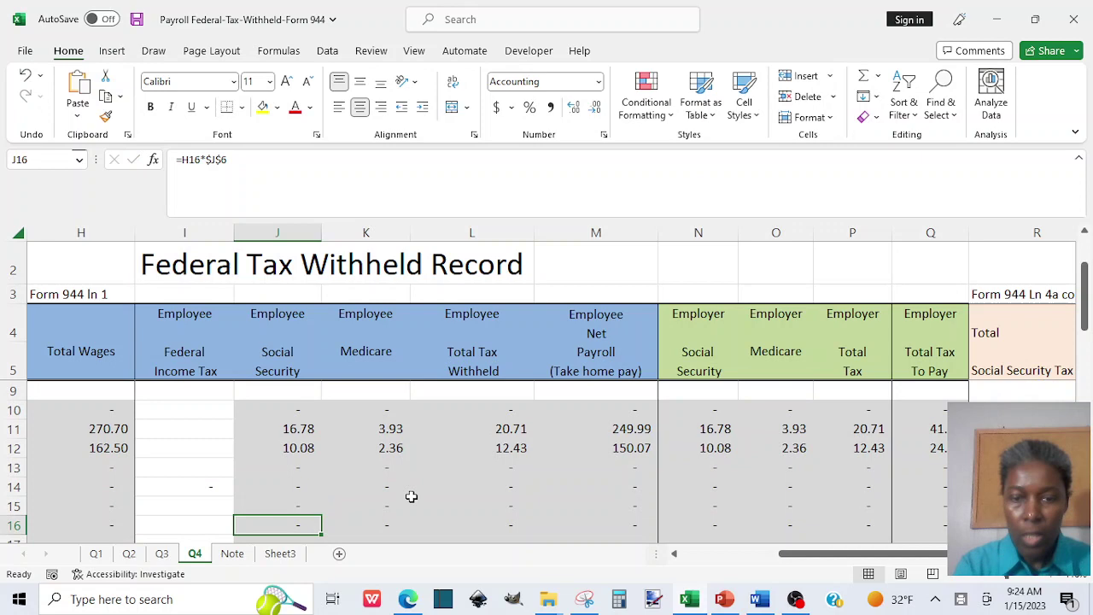
left_click(635, 504)
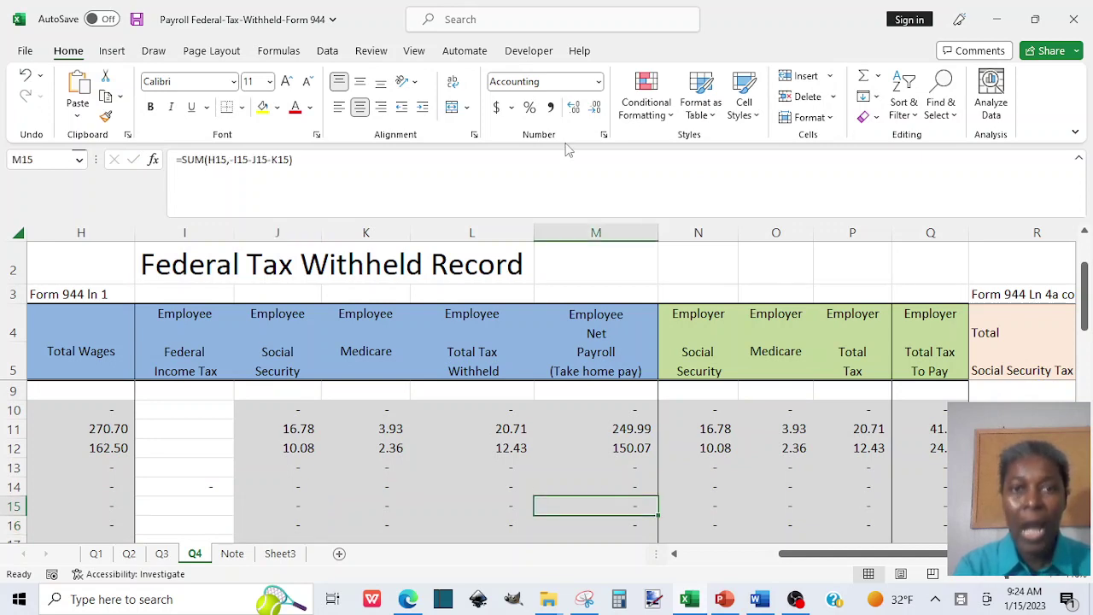
left_click(328, 51)
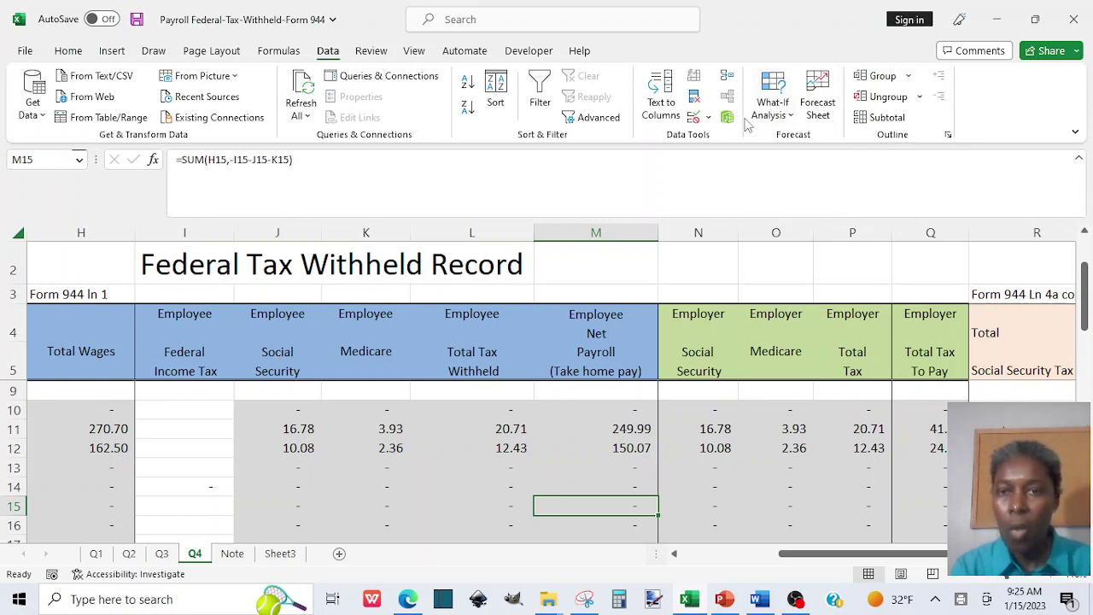
Launch Goal Seek from What-If Analysis with M15 as the set cell.
left_click(776, 120)
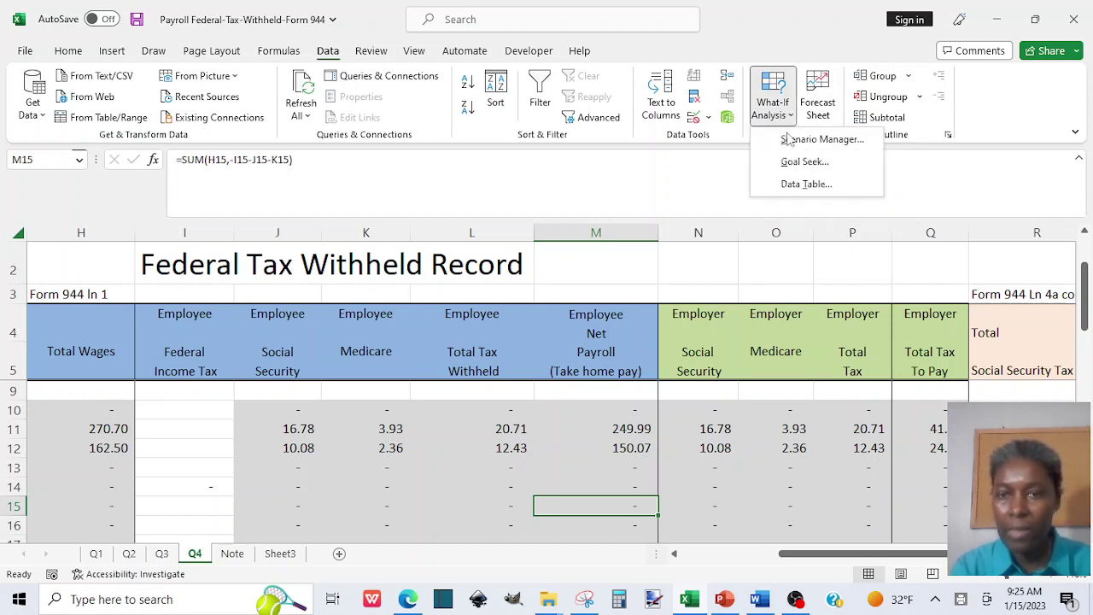
left_click(797, 165)
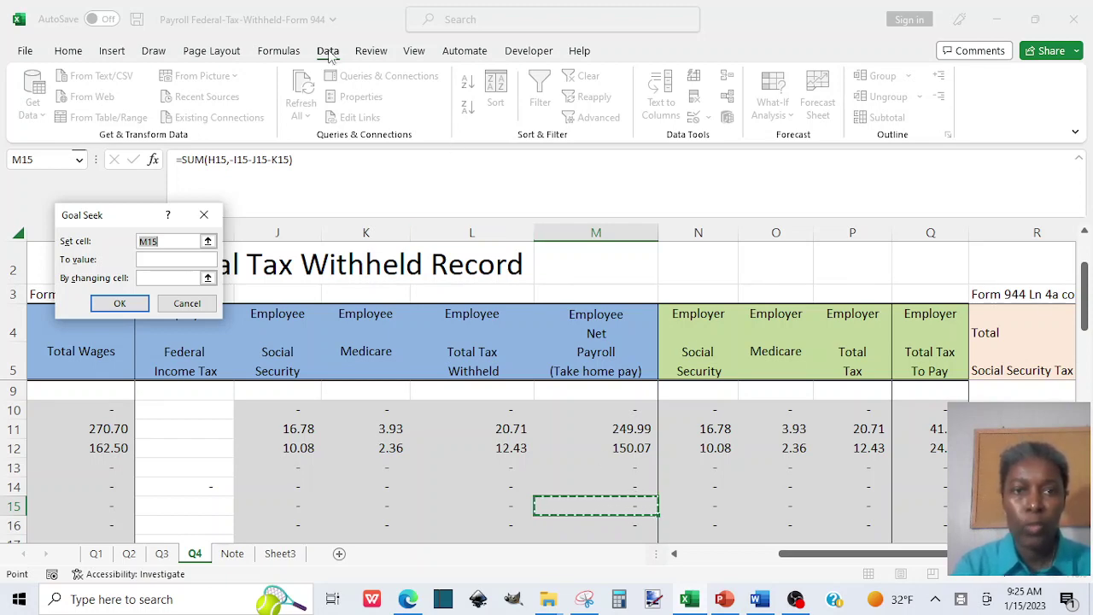
Goal-seek net pay M15 to 250 by changing salary cell G15.
left_click(148, 265)
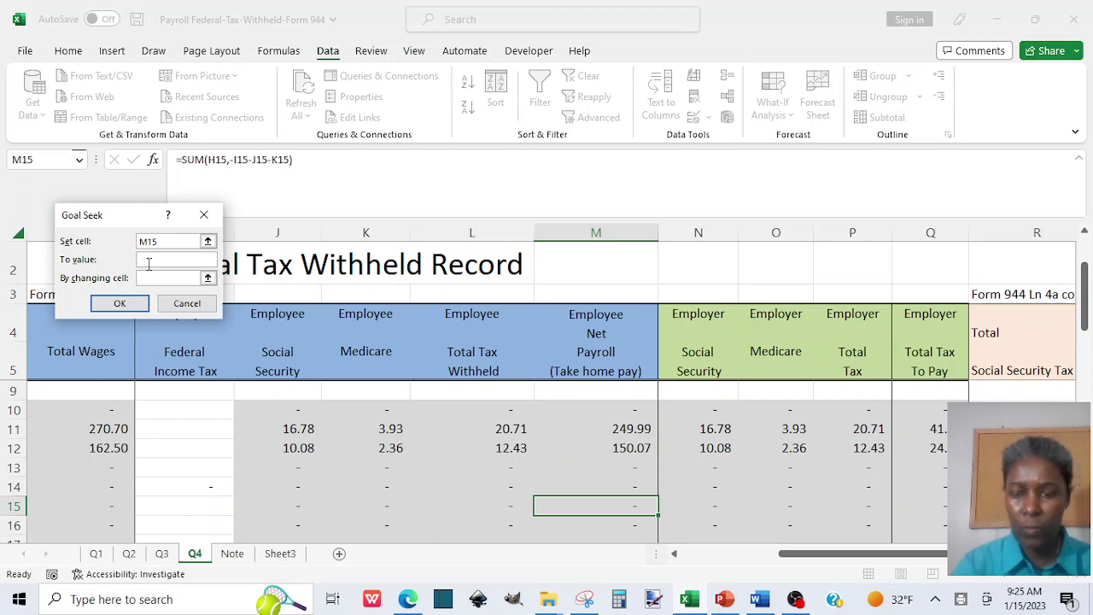
type("250")
left_click(152, 277)
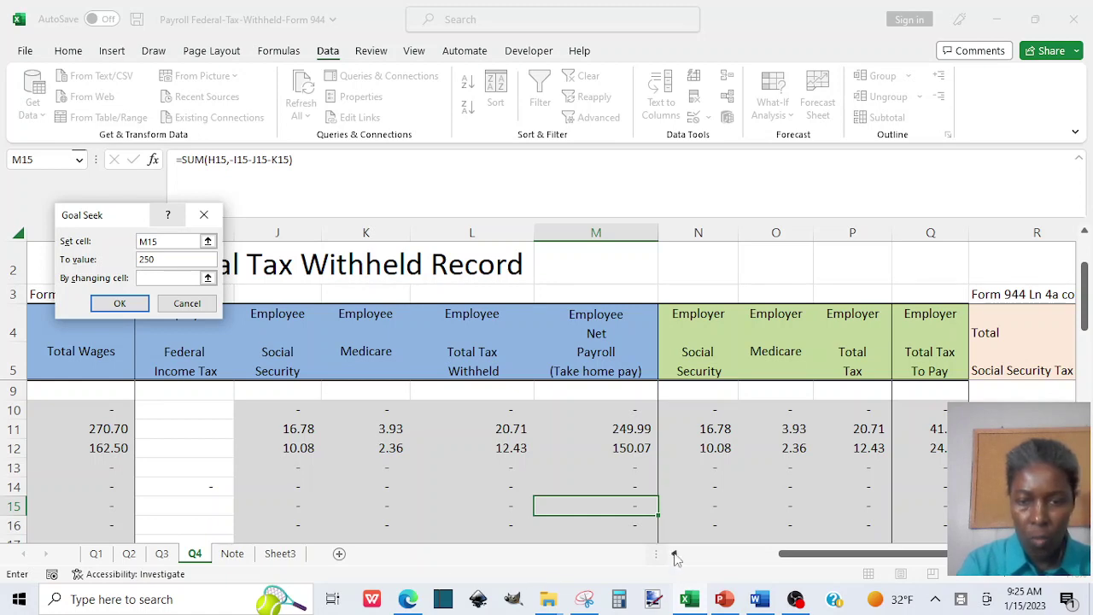
left_click(675, 557)
left_click(674, 557)
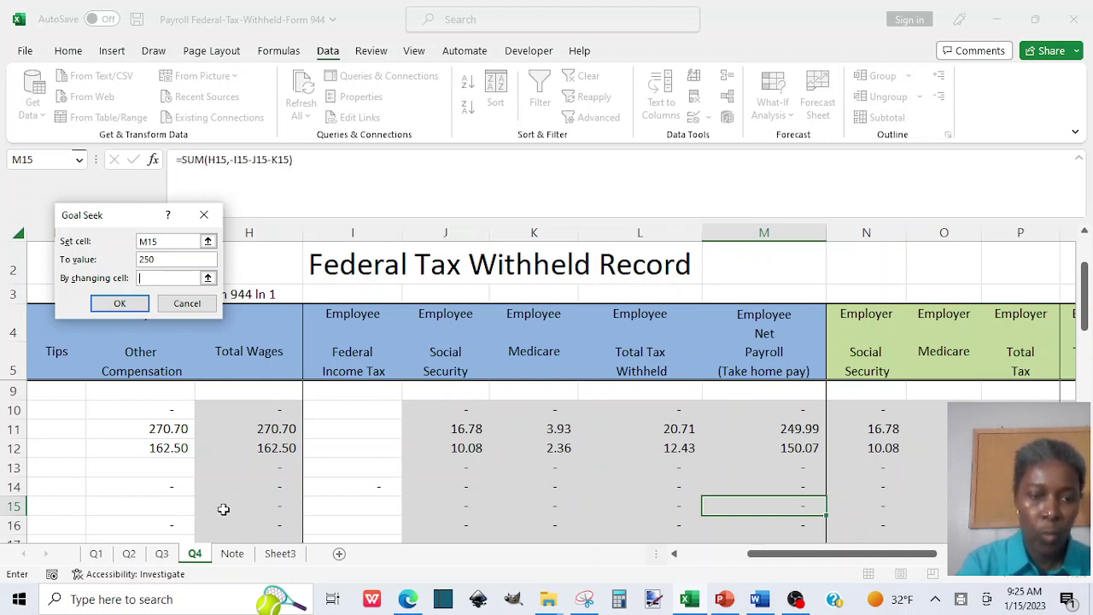
left_click(147, 505)
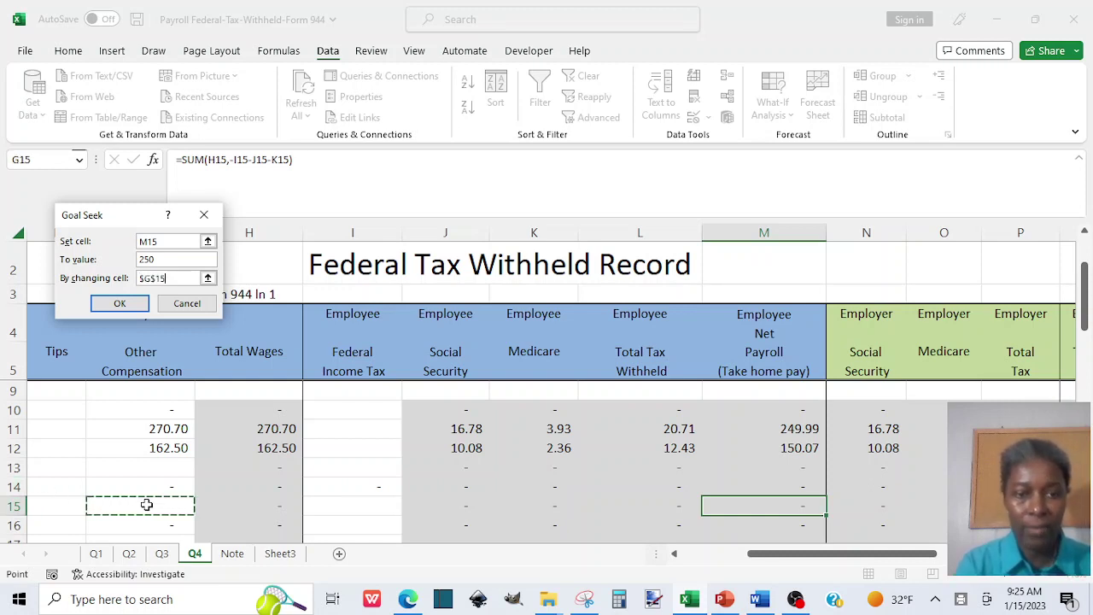
left_click(122, 304)
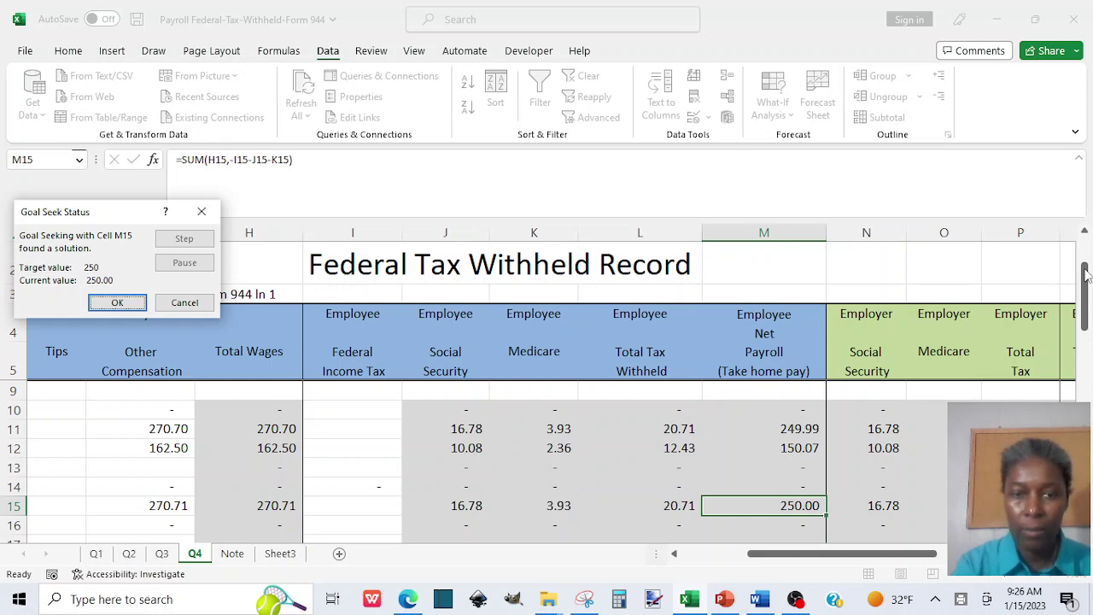
Accept the Goal Seek result and scroll up to the Q4 totals row.
left_click(117, 303)
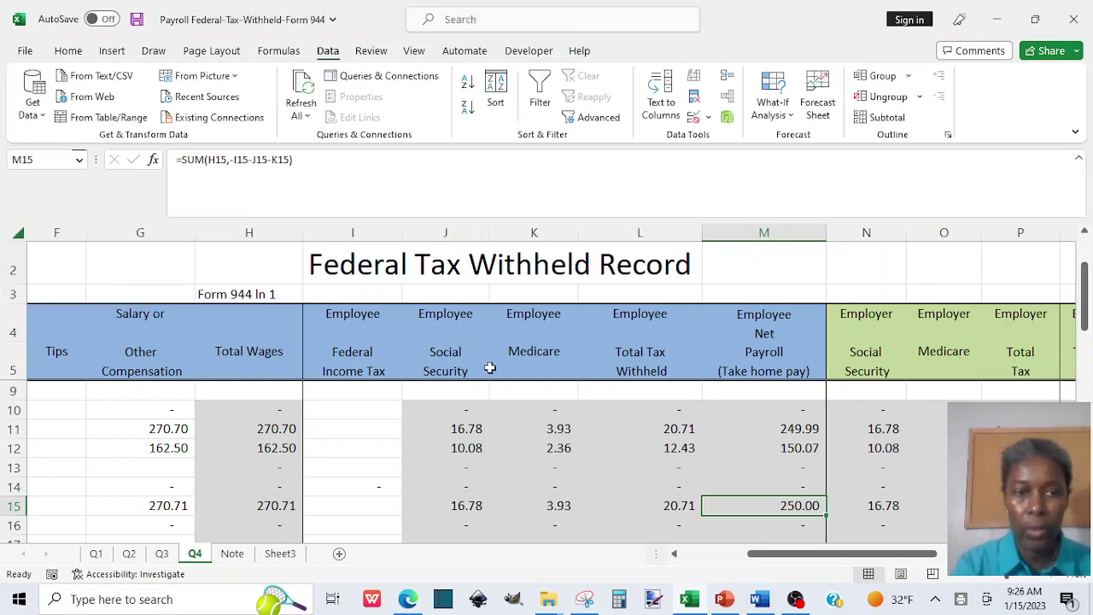
left_click(1084, 232)
left_click(1085, 232)
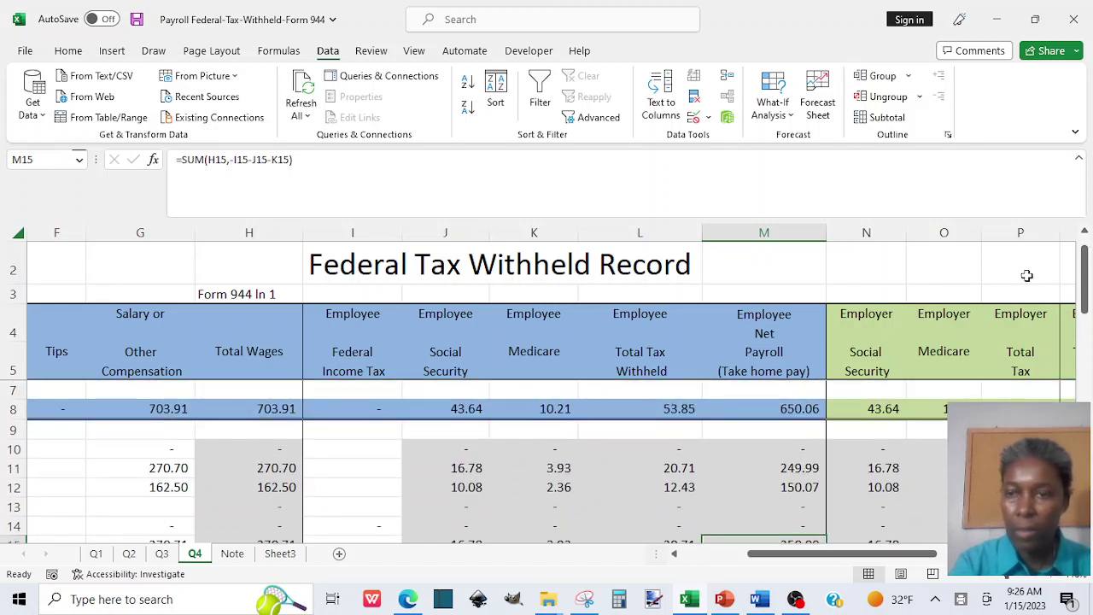
left_click(1084, 232)
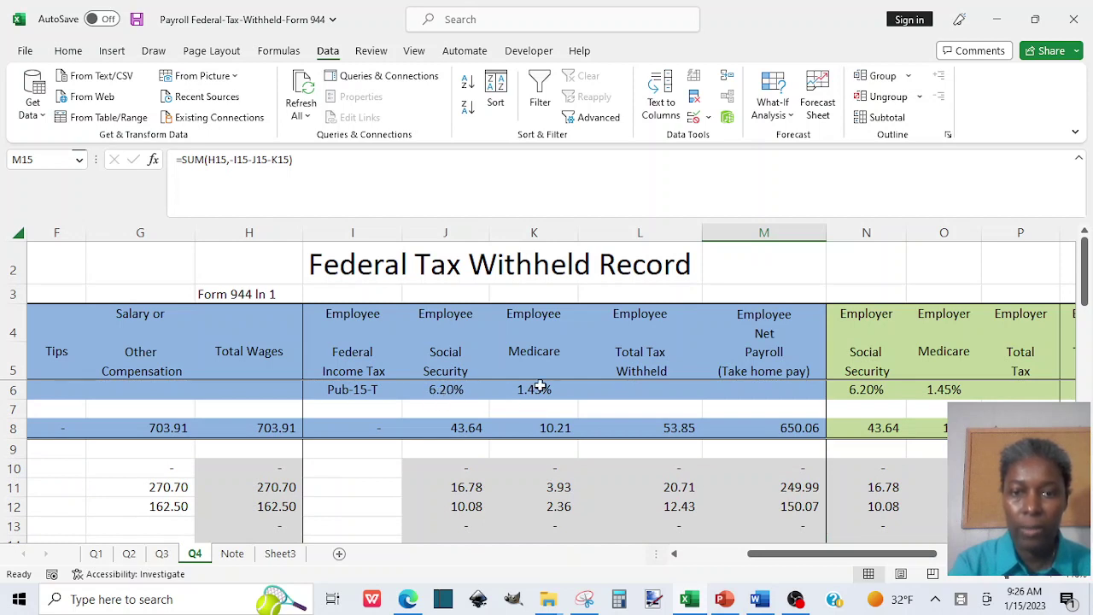
left_click_drag(435, 388, 493, 391)
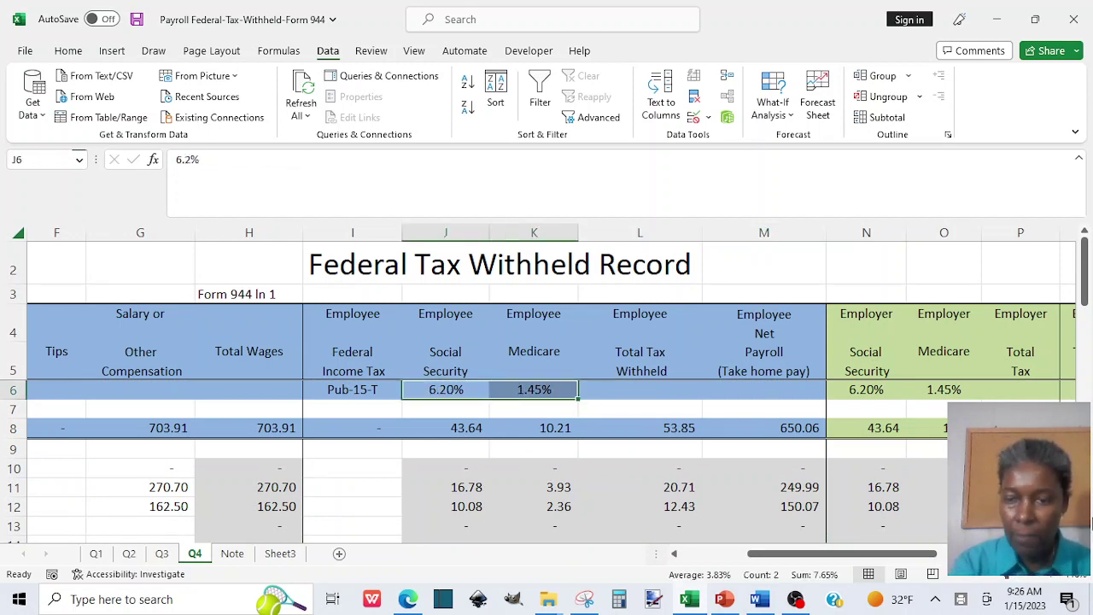
scroll(547, 453, "down", 2)
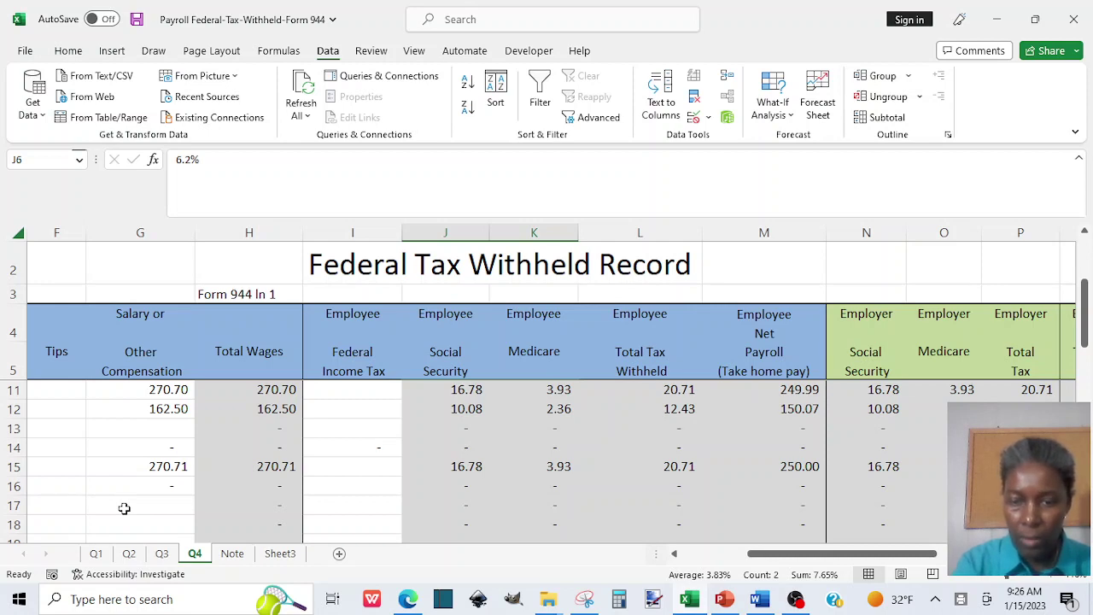
left_click(59, 503)
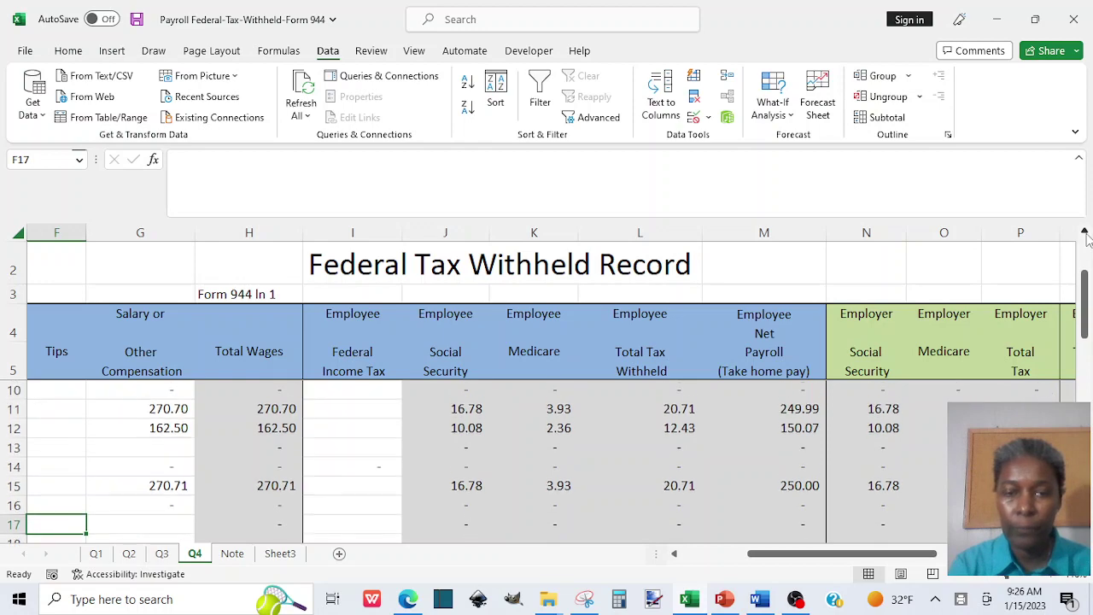
scroll(1087, 239, "up", 2)
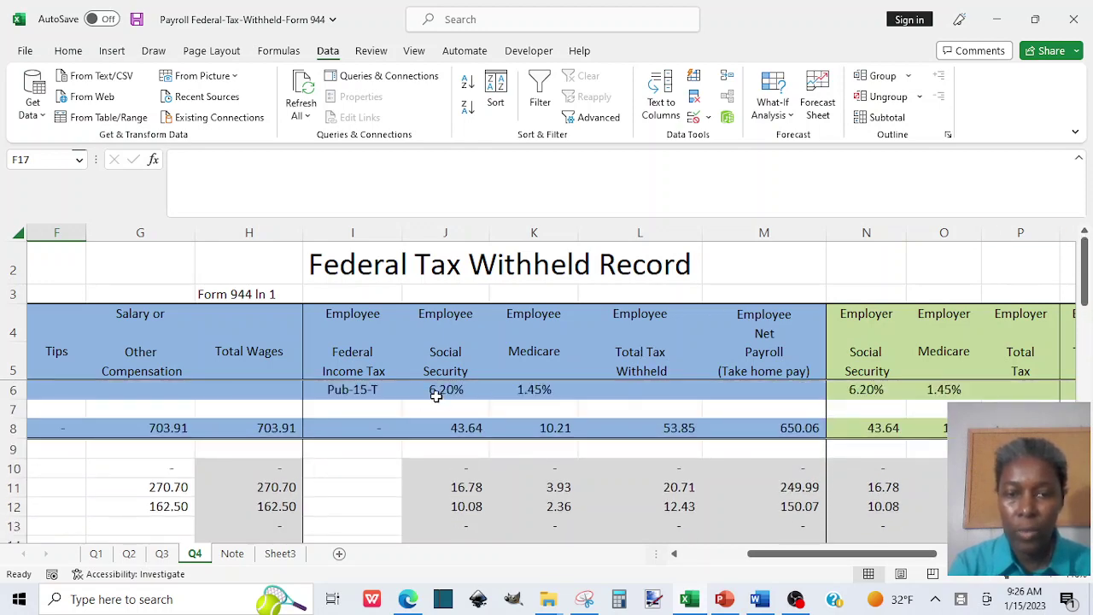
left_click_drag(439, 391, 504, 389)
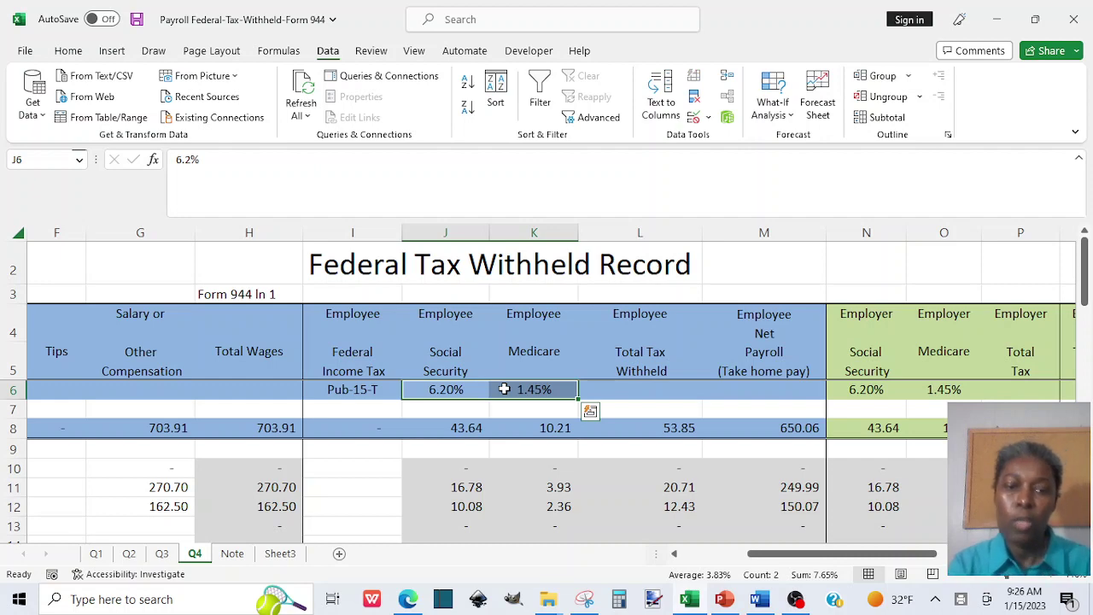
scroll(1090, 547, "down", 2)
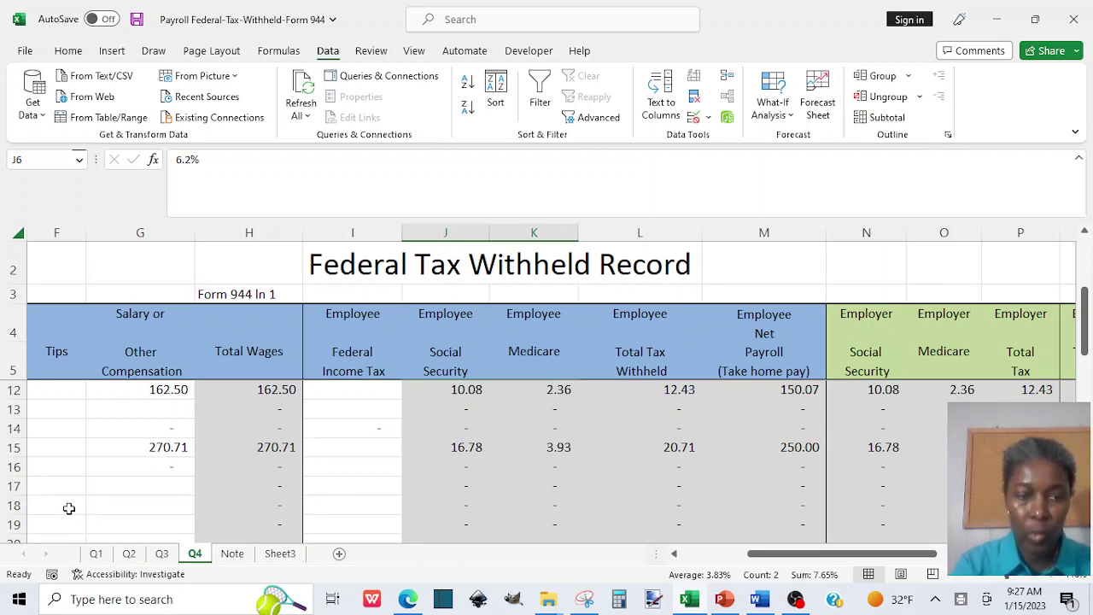
Enter =250/G15 in G18, giving 0.92.
left_click(100, 507)
type("=")
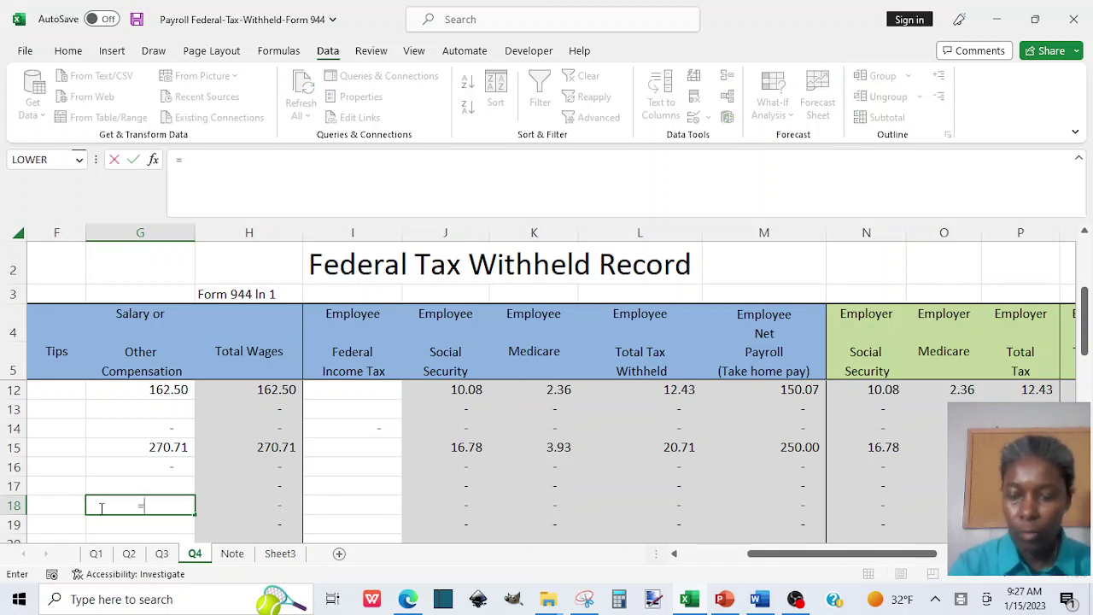
type("250/")
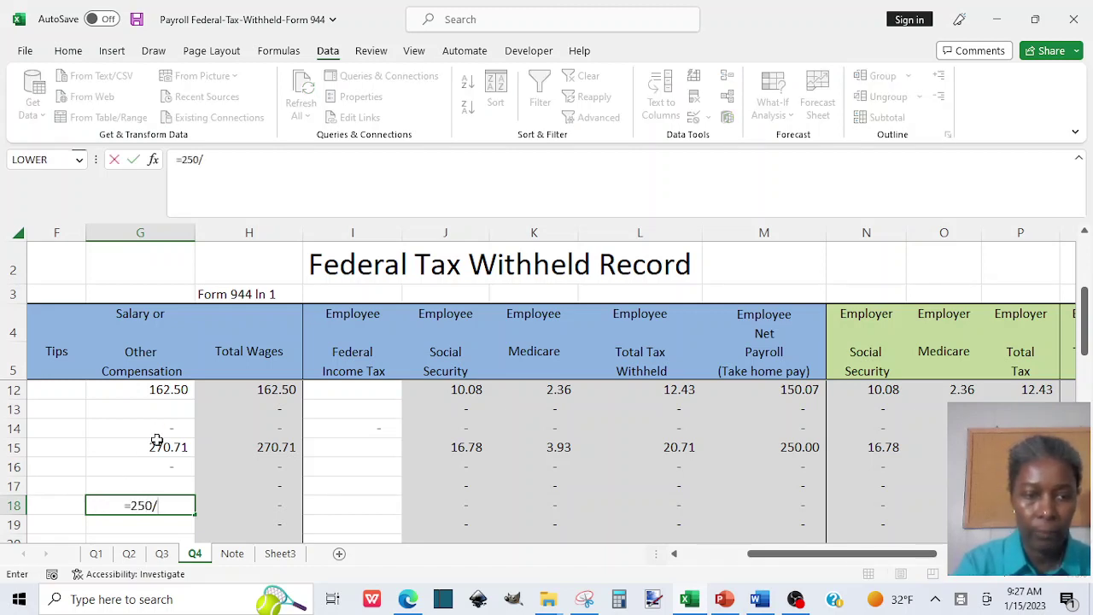
left_click(156, 447)
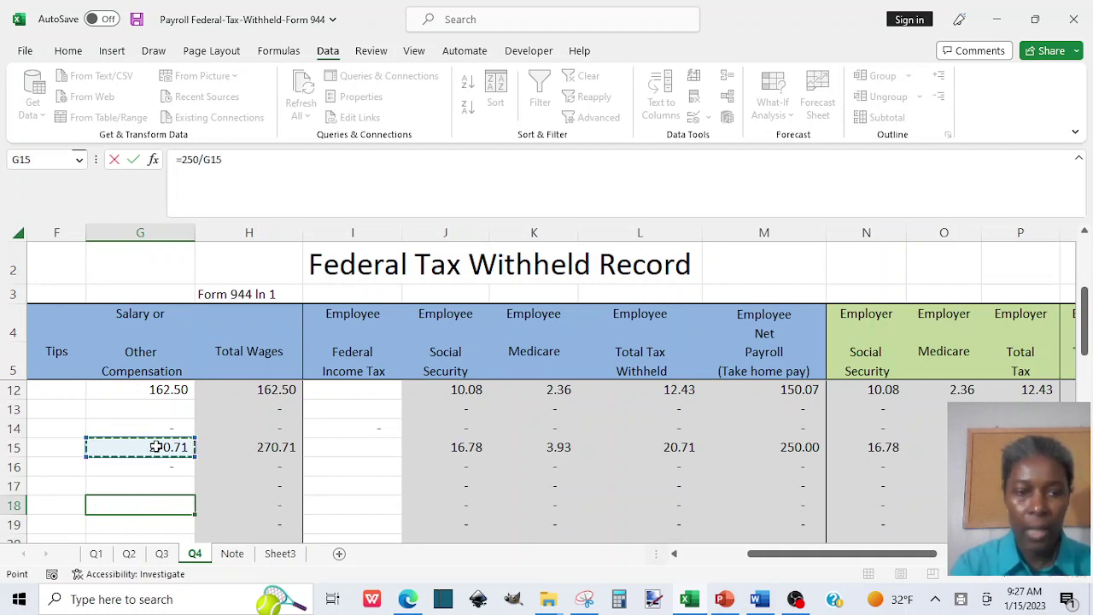
key("Return")
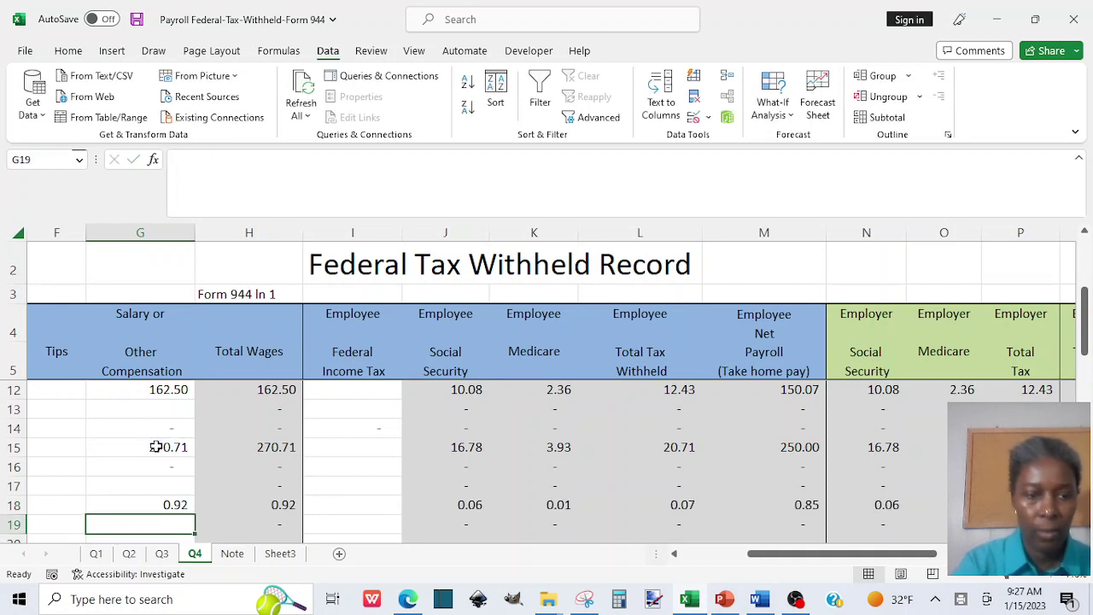
left_click(181, 506)
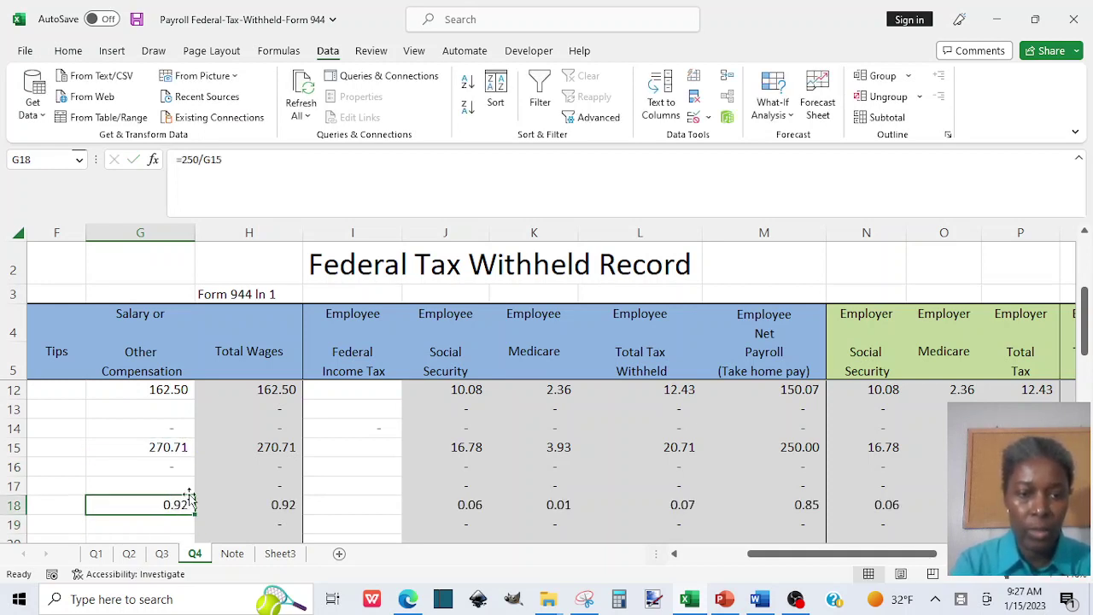
left_click(58, 524)
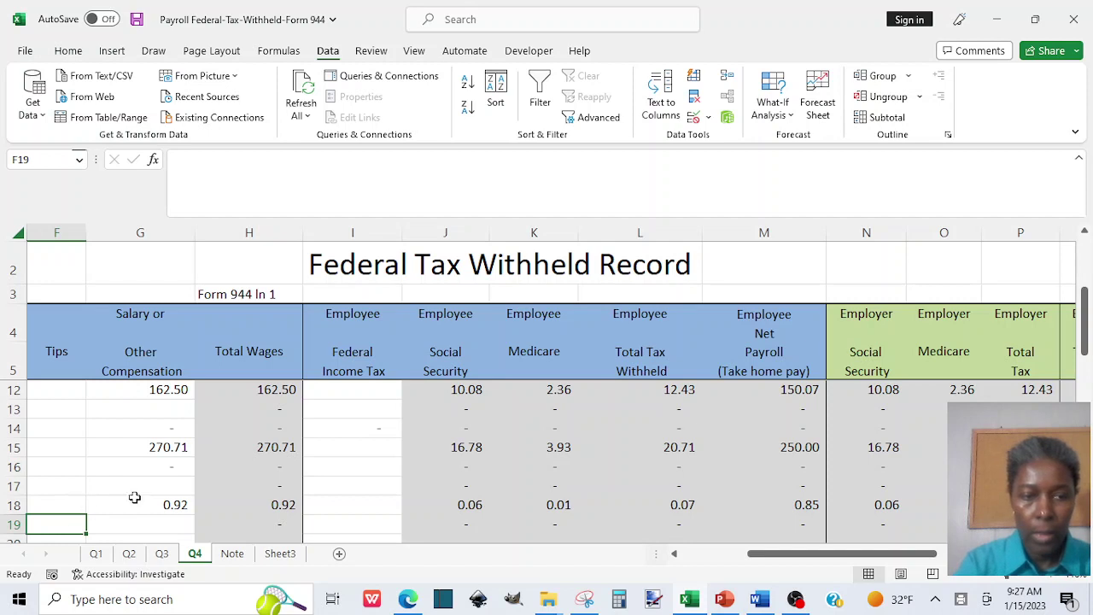
Enter a formula in G19 subtracting 0.765 from G18, giving 0.16.
left_click(135, 527)
type("=")
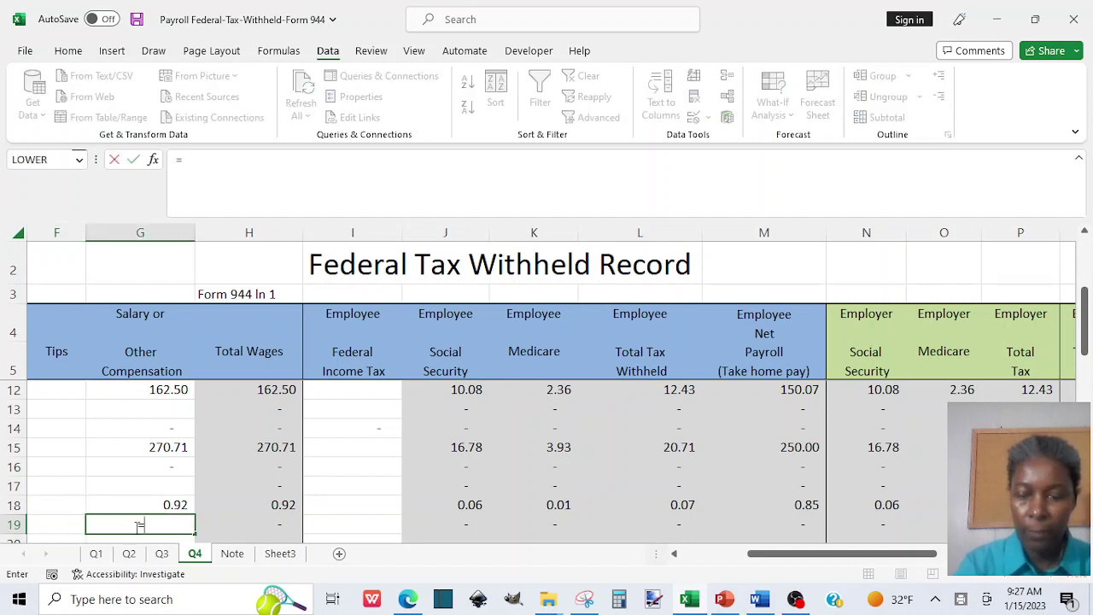
left_click(185, 504)
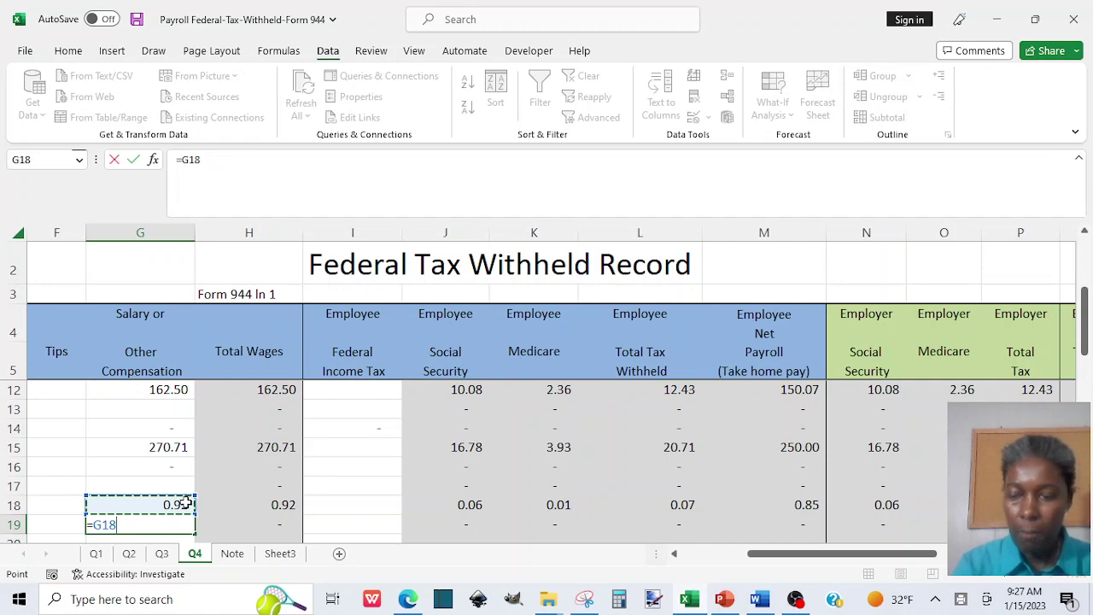
type("-0.7")
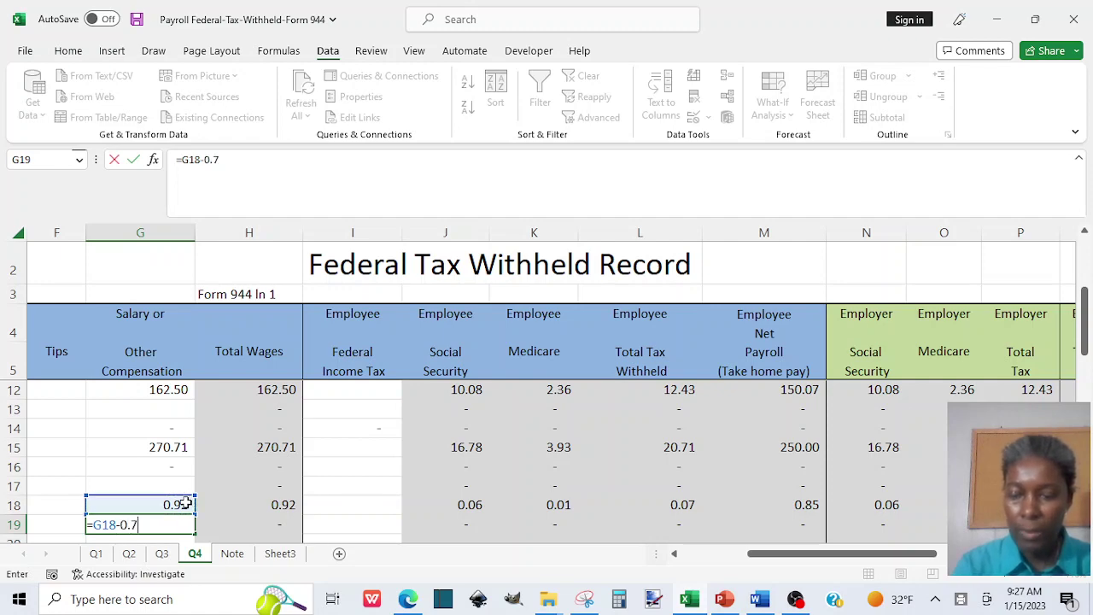
type("6")
key("Return")
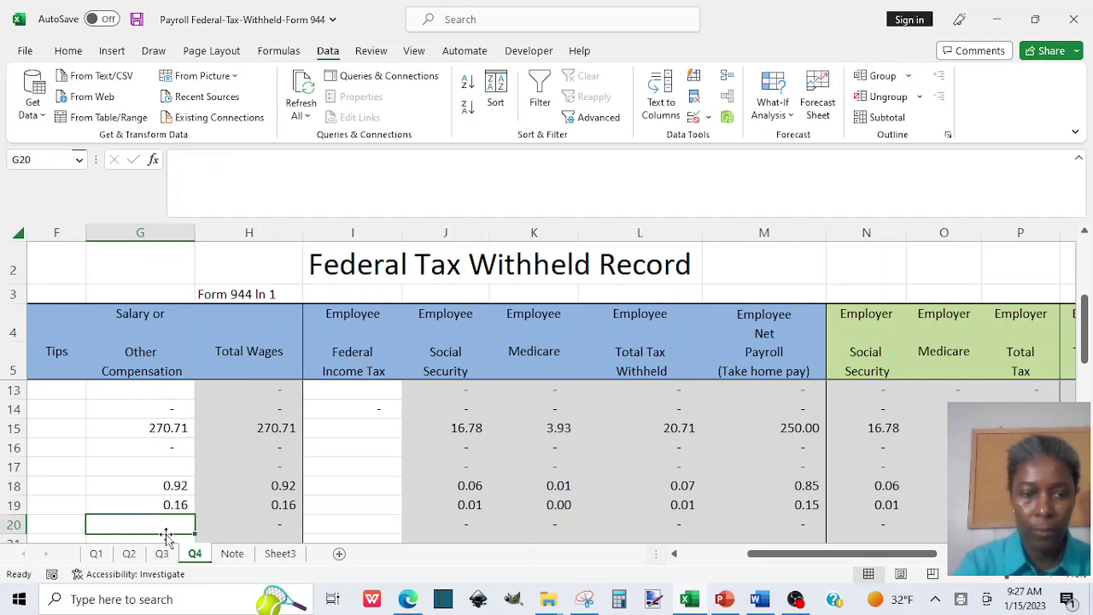
Enter the gross-up formula =250/1.765 in F19.
left_click(176, 505)
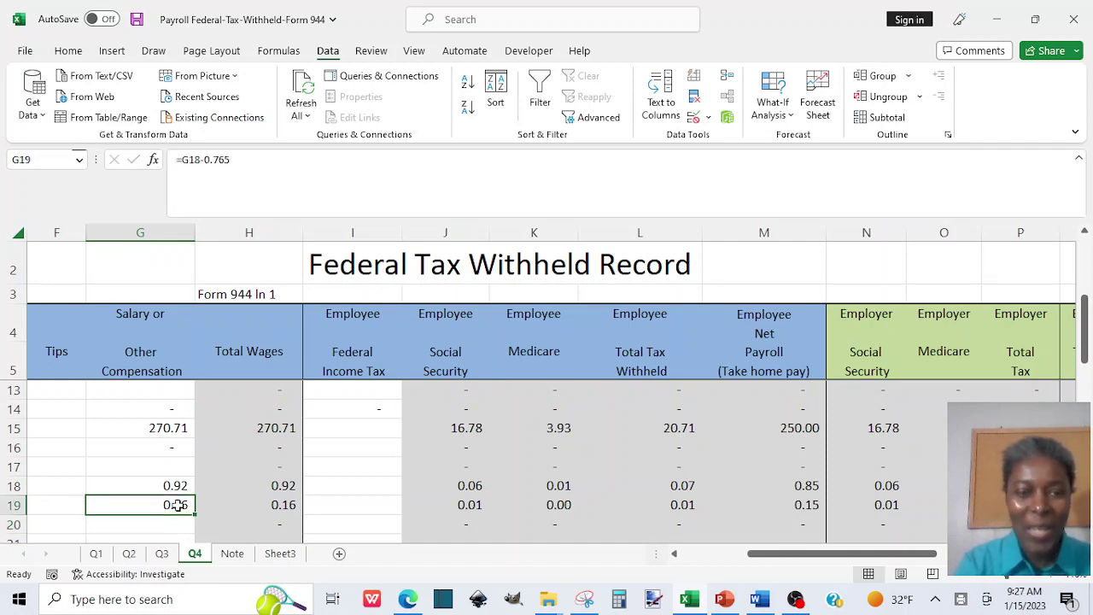
left_click(64, 507)
type("=250/")
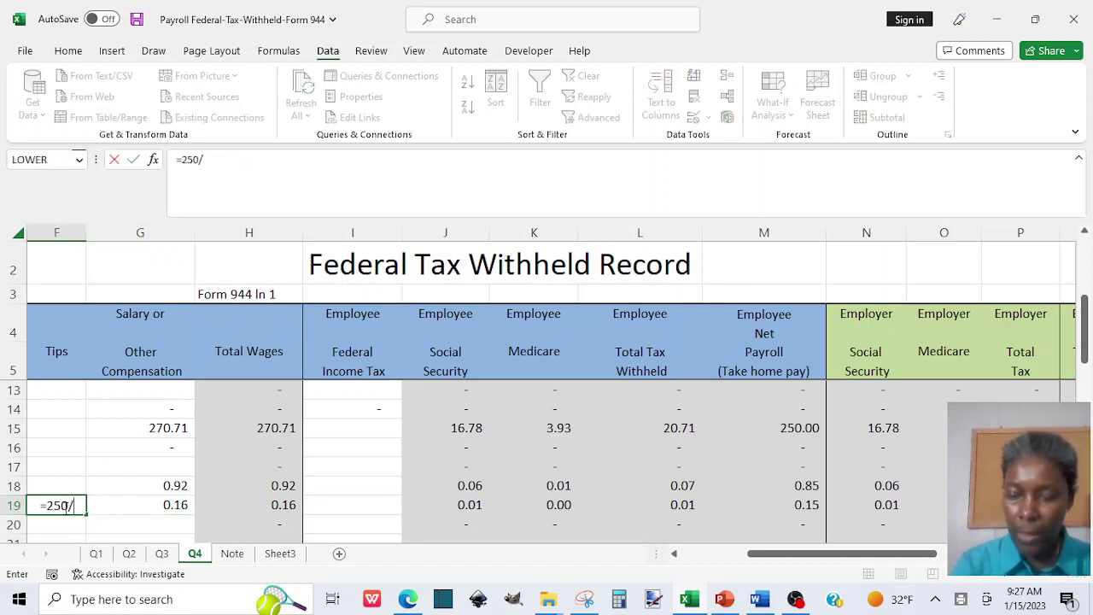
type("0")
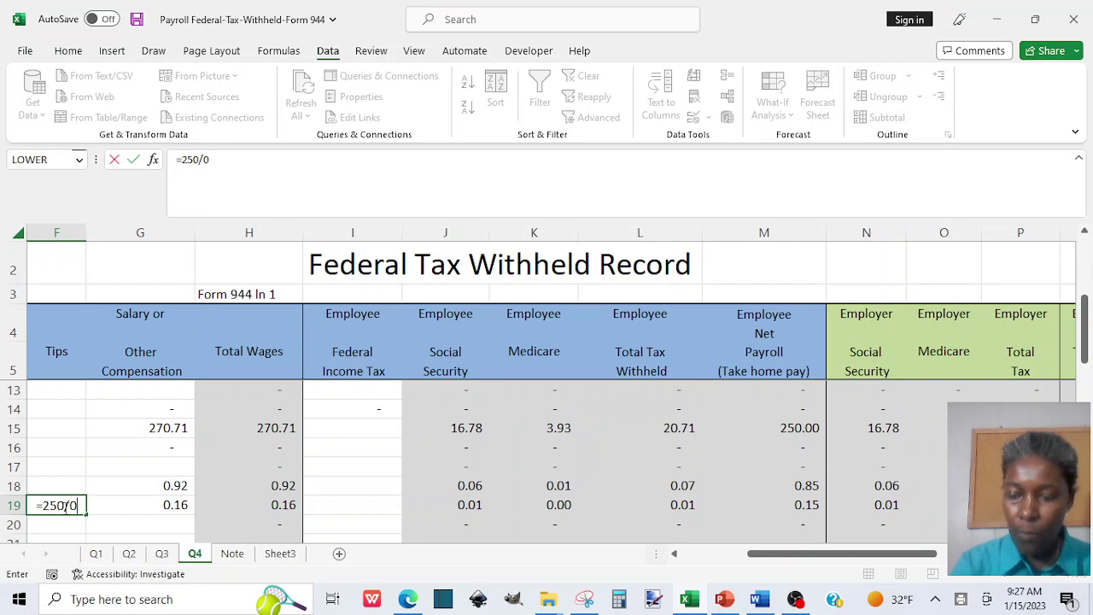
key("BackSpace")
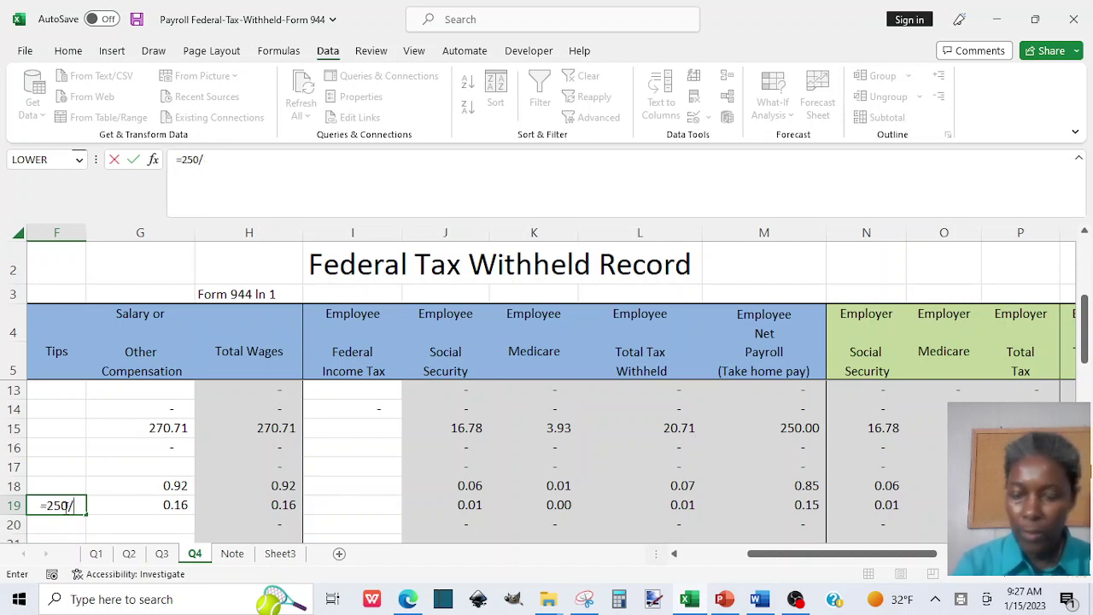
type("1.765")
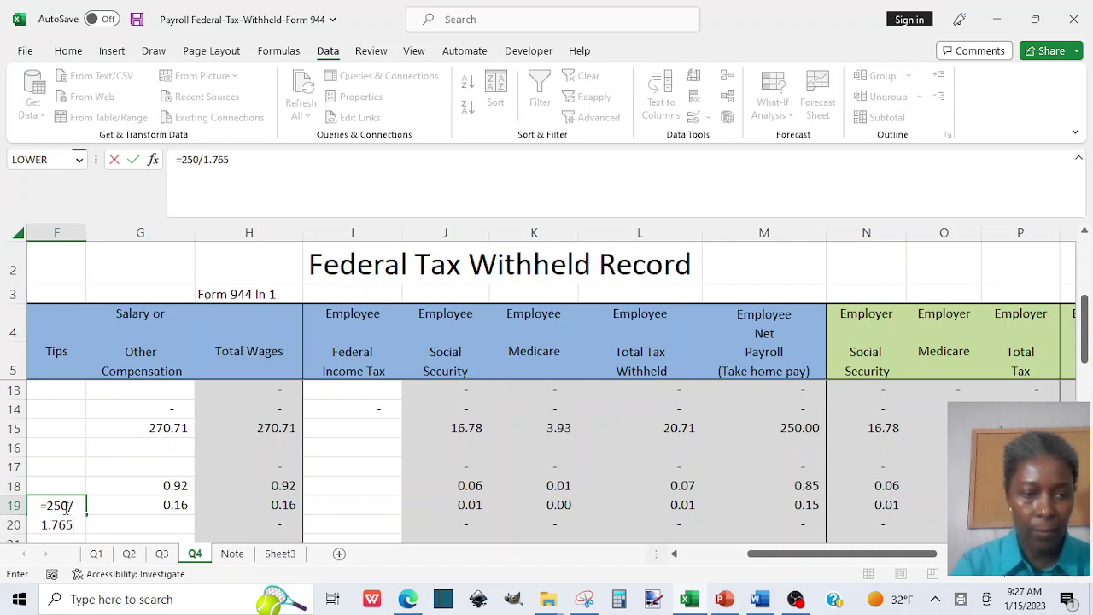
key("Return")
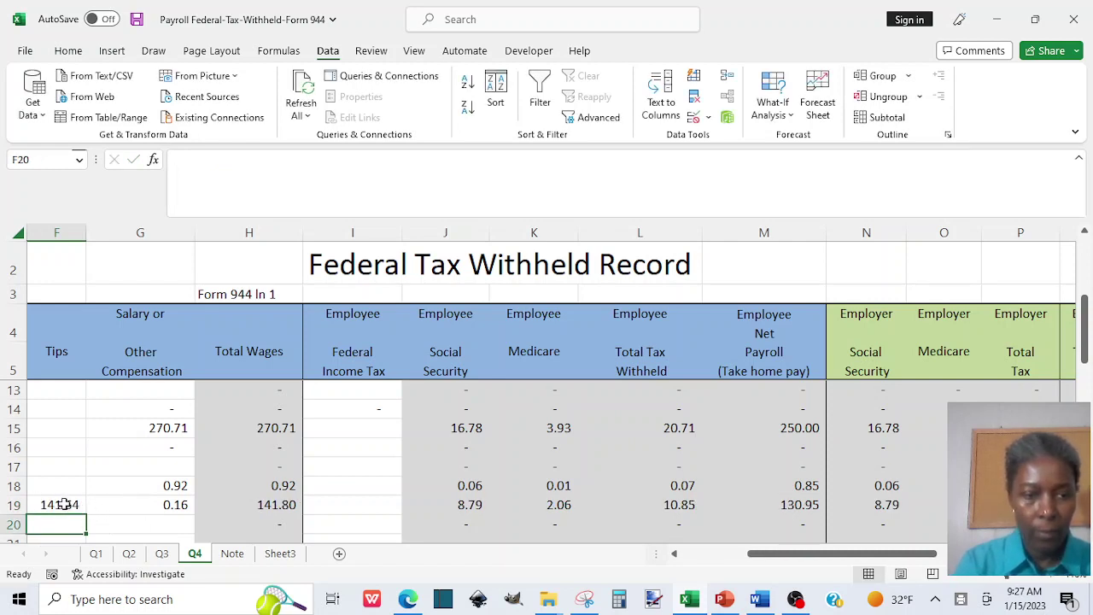
Compare F19 with M15's 250.00 net pay, then delete the trial values in F18:G19.
left_click(59, 504)
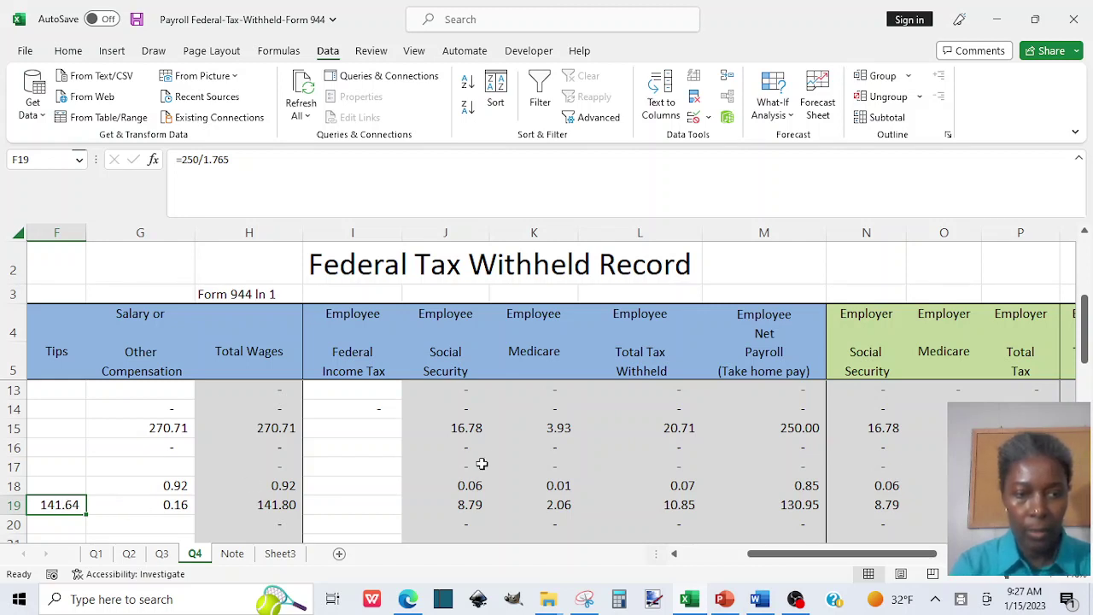
left_click(790, 432, "ctrl")
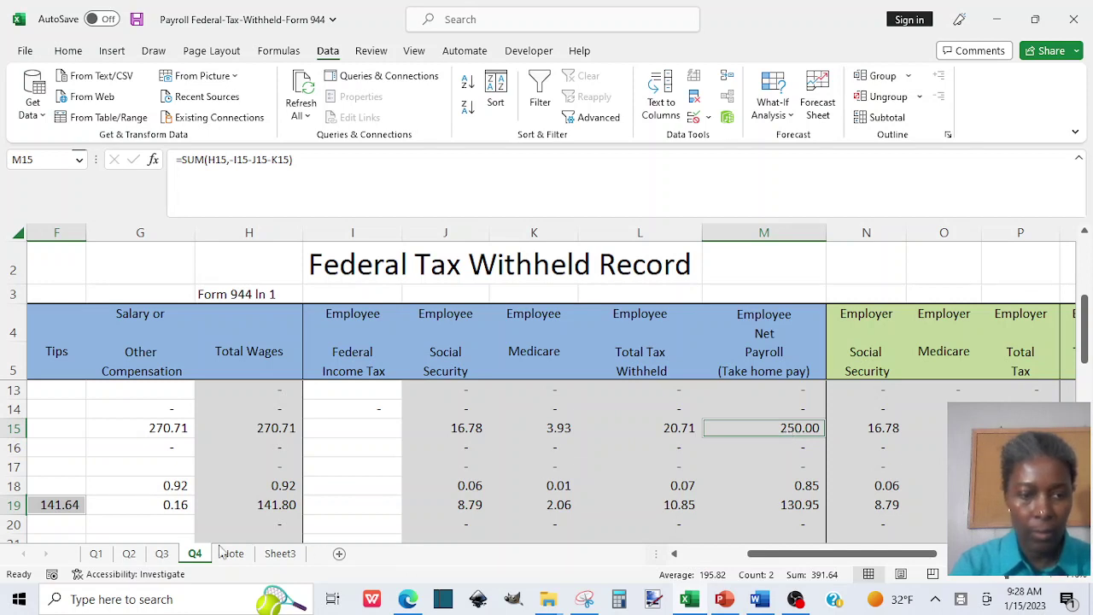
left_click(71, 521)
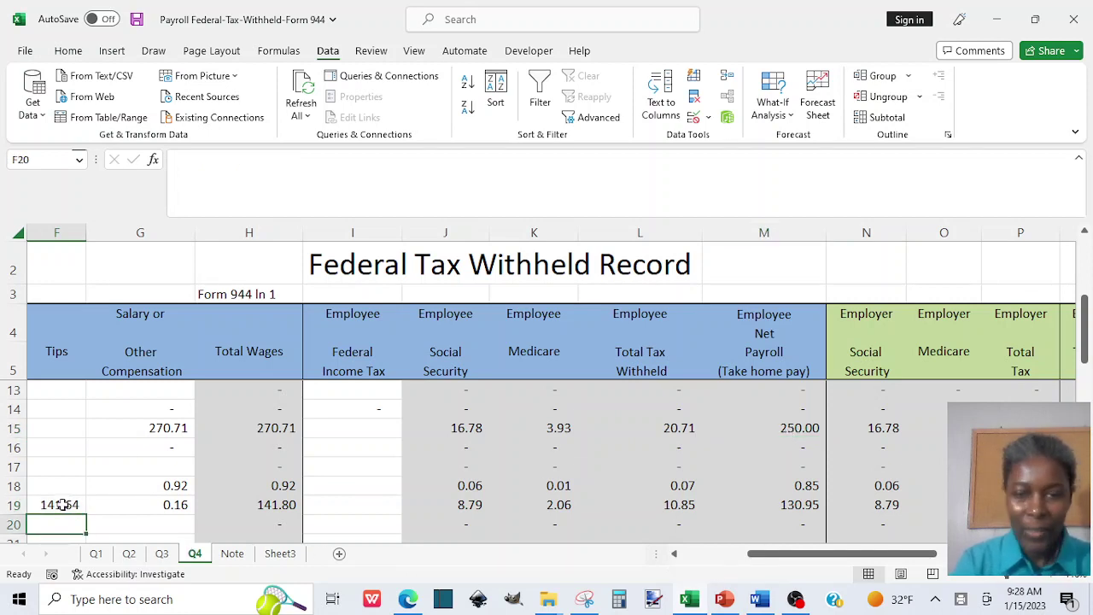
left_click(59, 504)
left_click_drag(64, 482, 117, 504)
key("Delete")
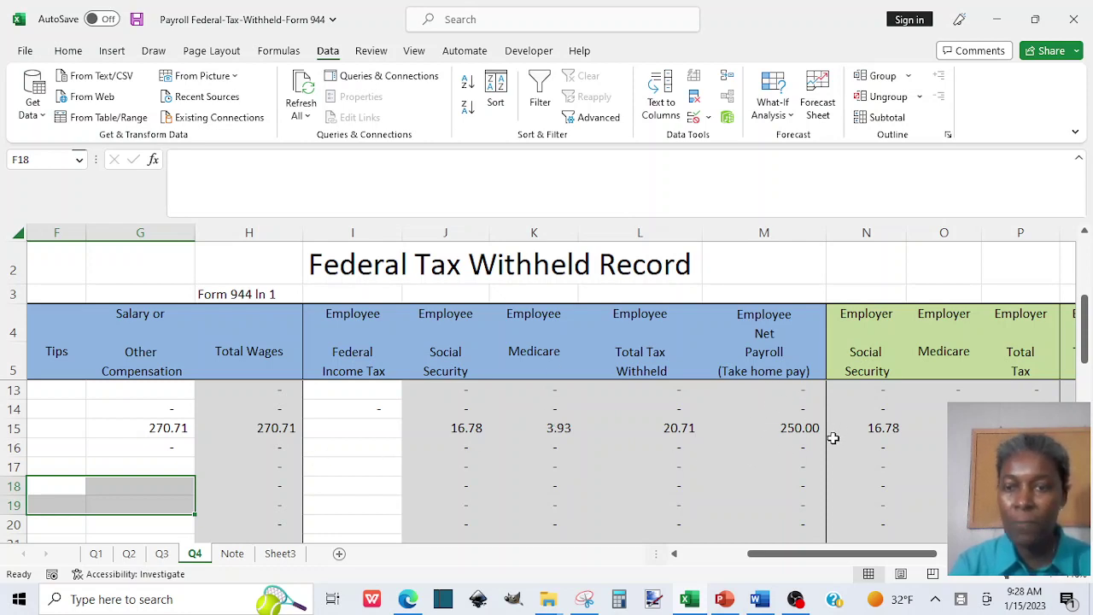
left_click(1085, 236)
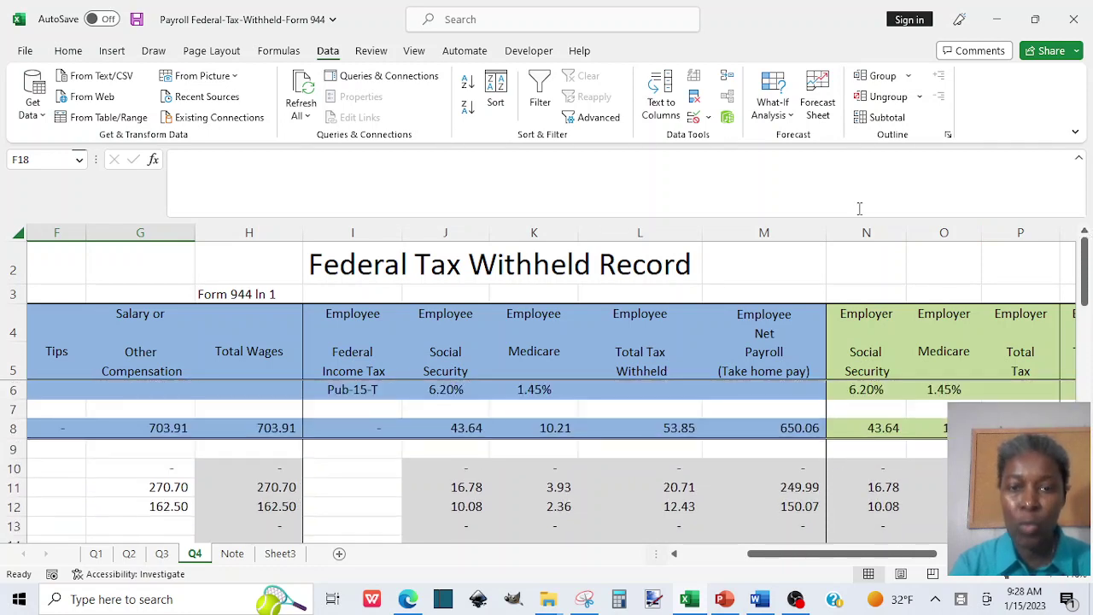
left_click_drag(439, 386, 498, 385)
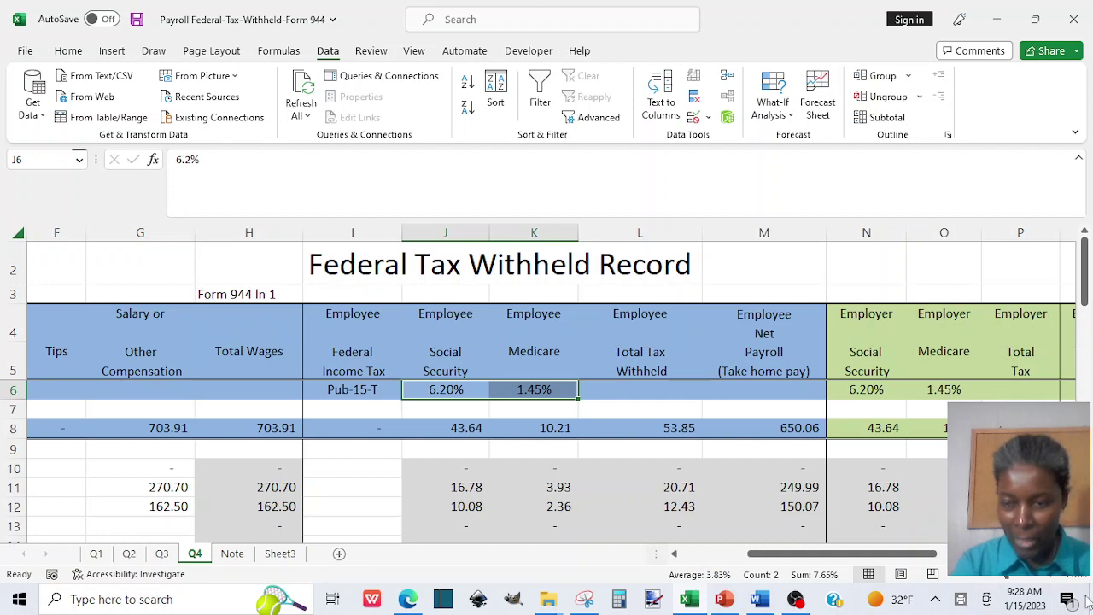
scroll(400, 462, "down", 2)
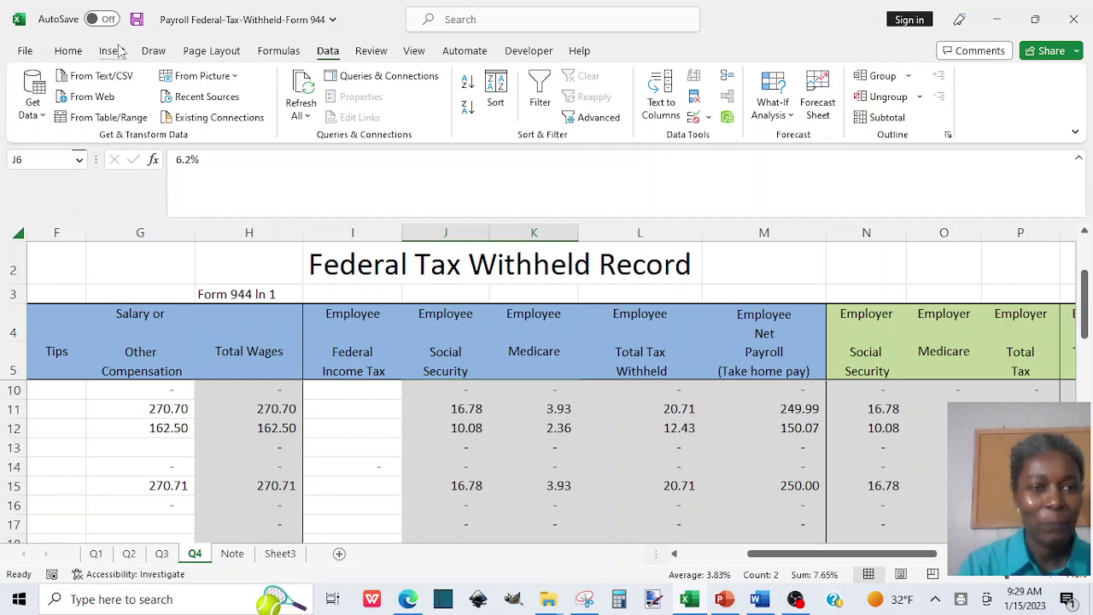
Open the Publication 15-A PDF from the ninasoap IRS tax forms page in a new tab.
left_click(997, 21)
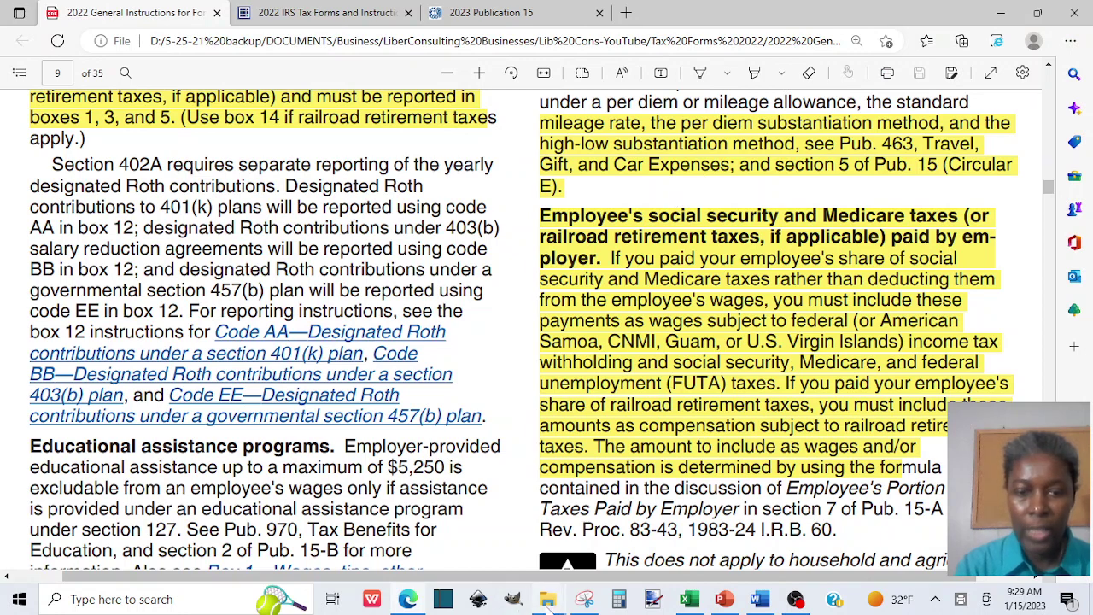
mouse_move(550, 604)
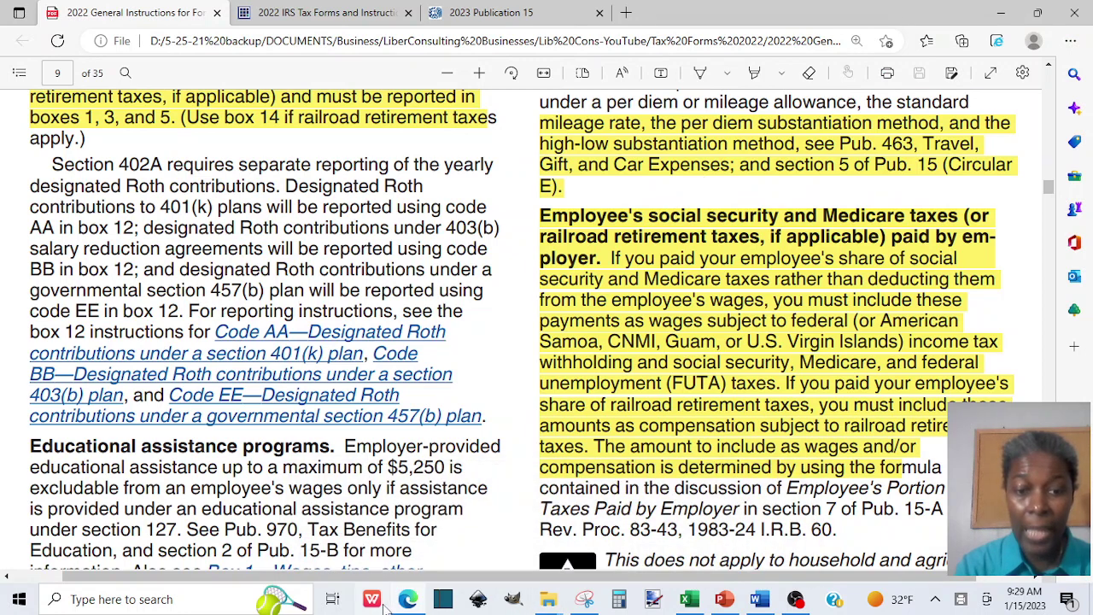
mouse_move(406, 603)
left_click(363, 545)
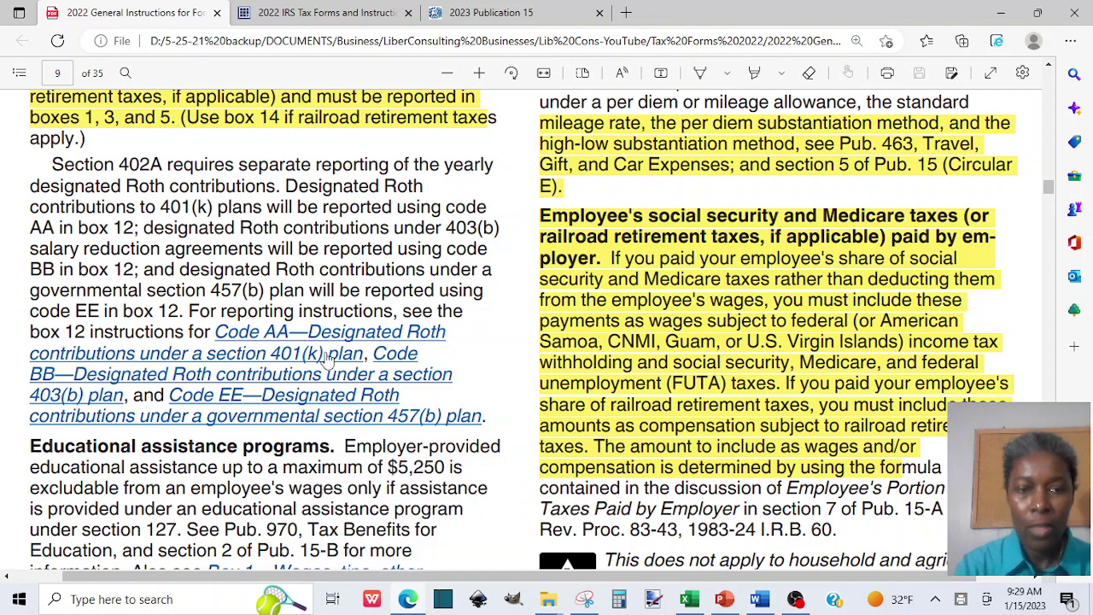
left_click(339, 12)
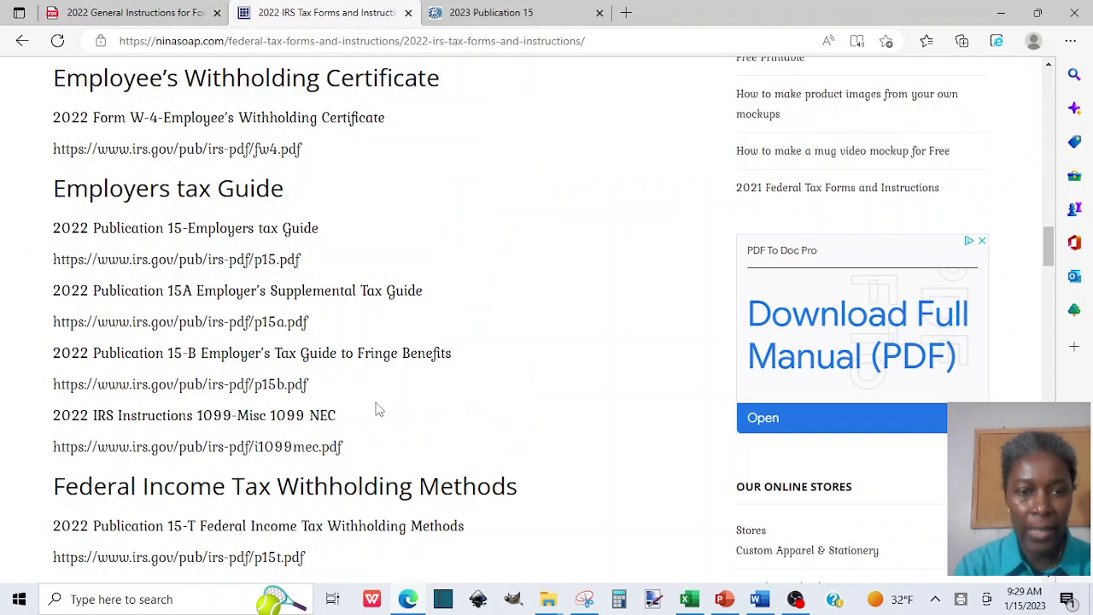
left_click(202, 322)
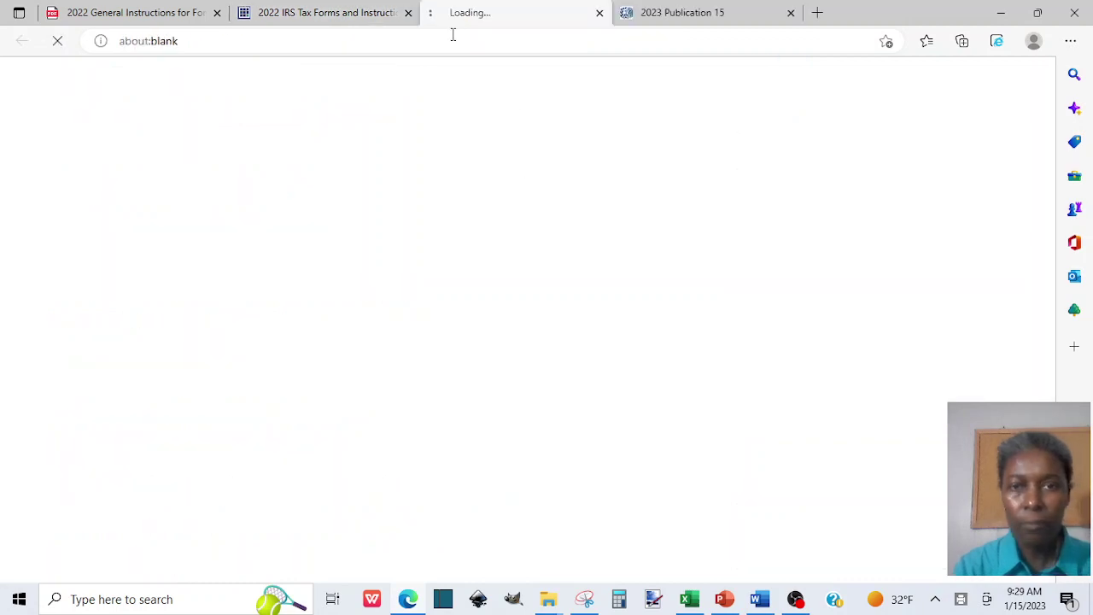
left_click(111, 17)
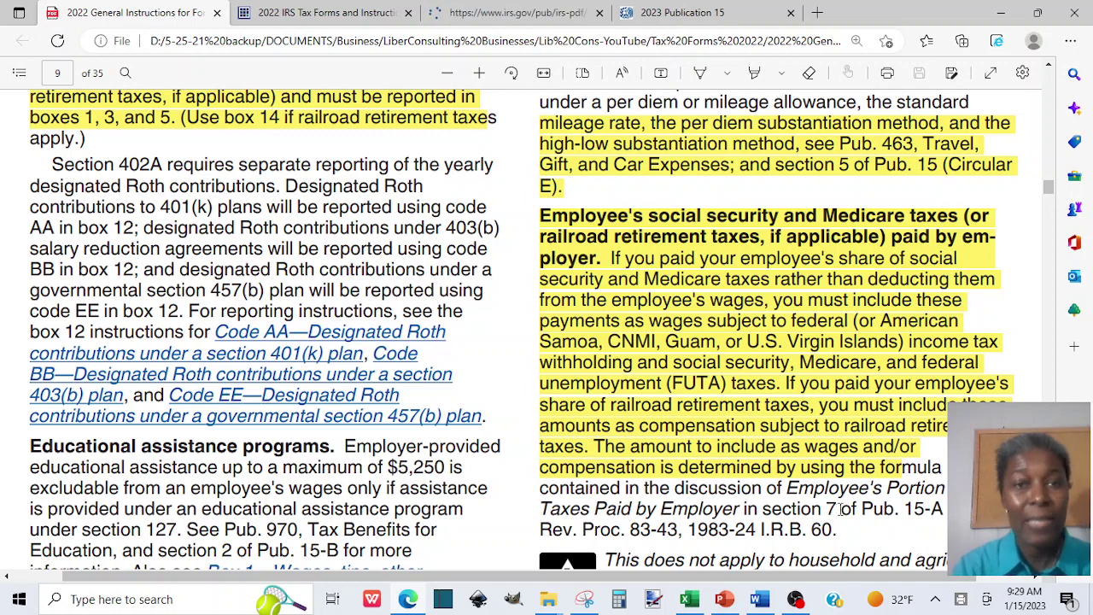
left_click(534, 15)
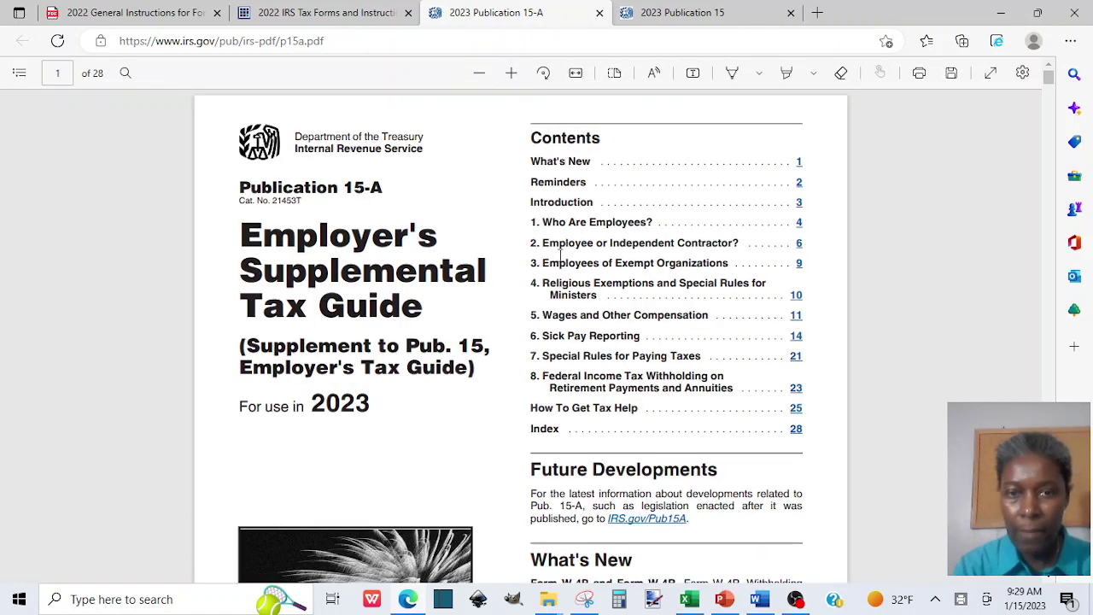
Jump to section 7 and enlarge page 22, then select the sentence giving the 2023 factor 0.9235.
left_click(795, 359)
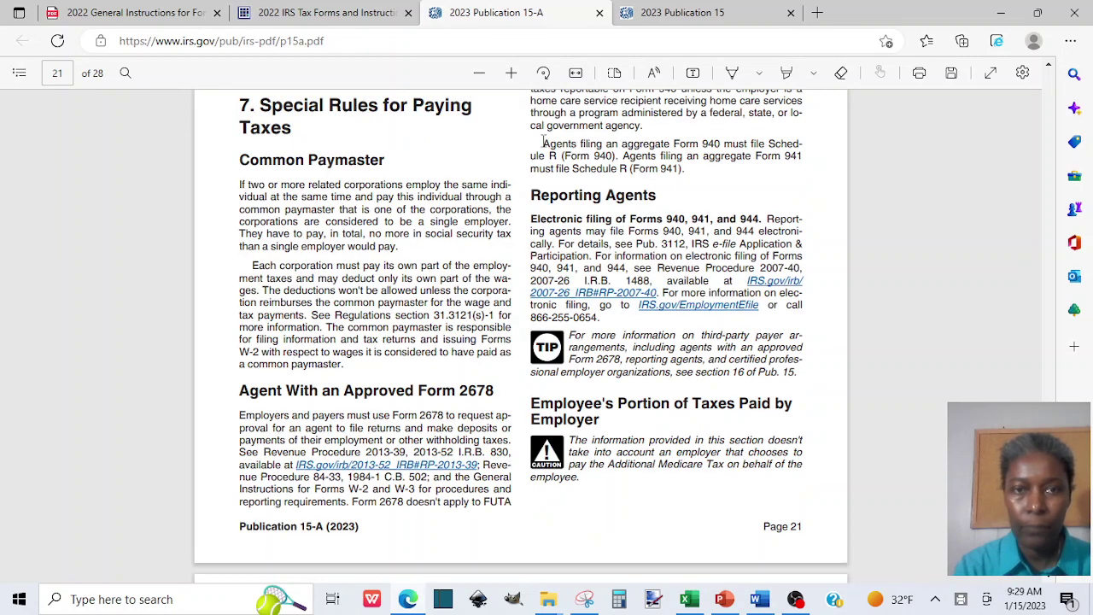
left_click(511, 72)
left_click(510, 72)
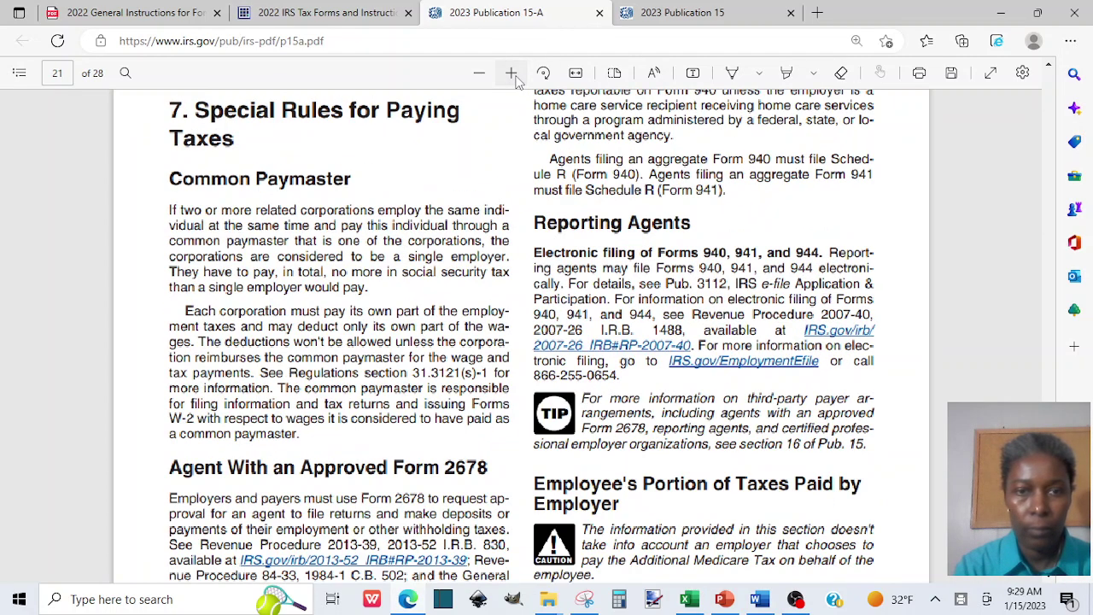
left_click(511, 73)
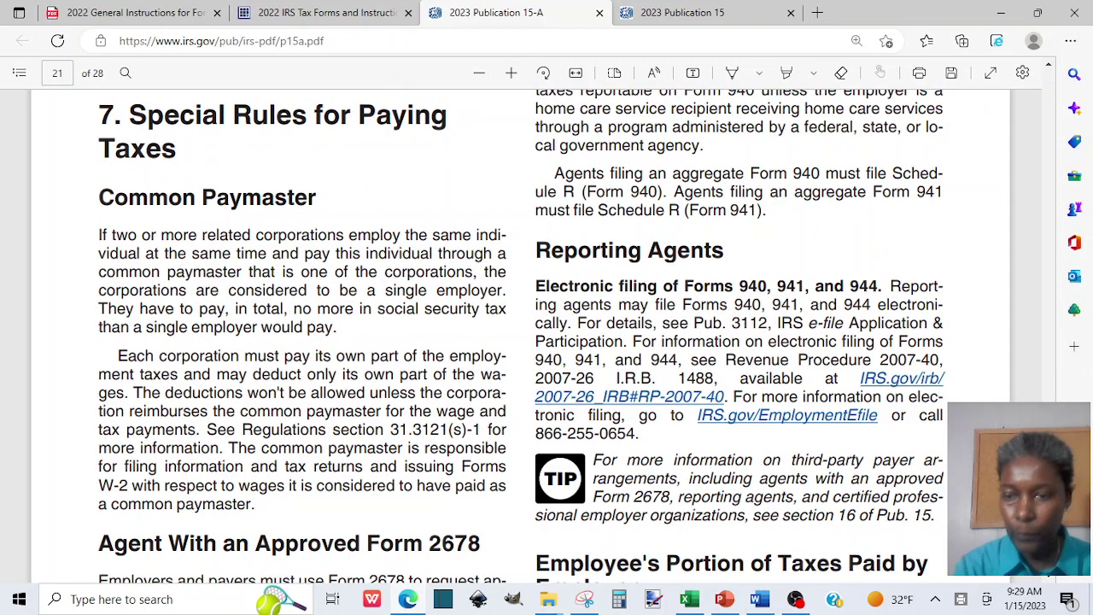
scroll(1054, 581, "down", 5)
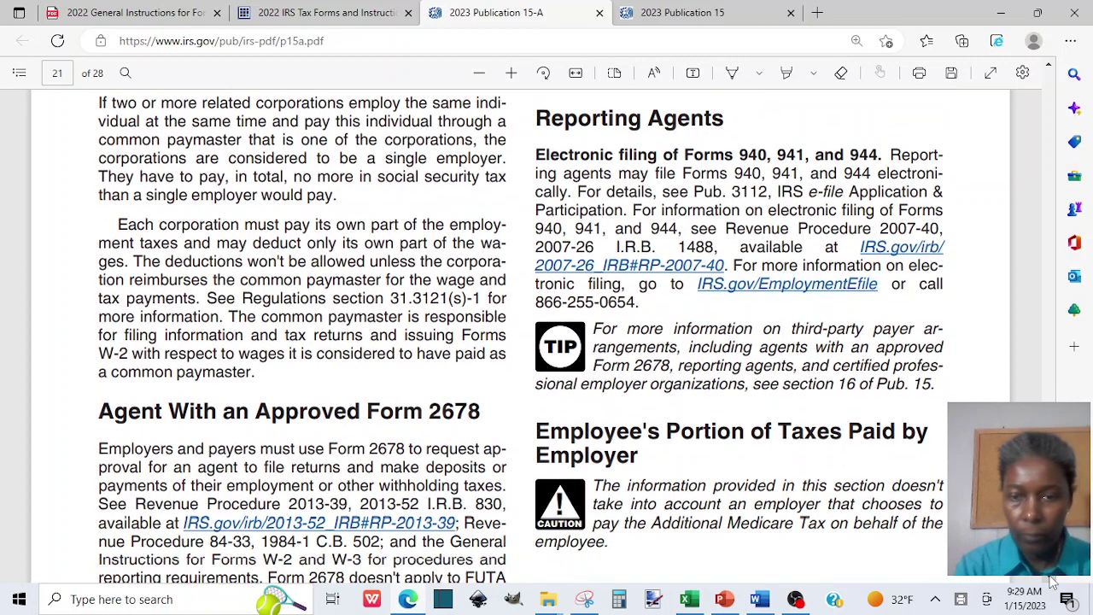
scroll(1053, 581, "down", 8)
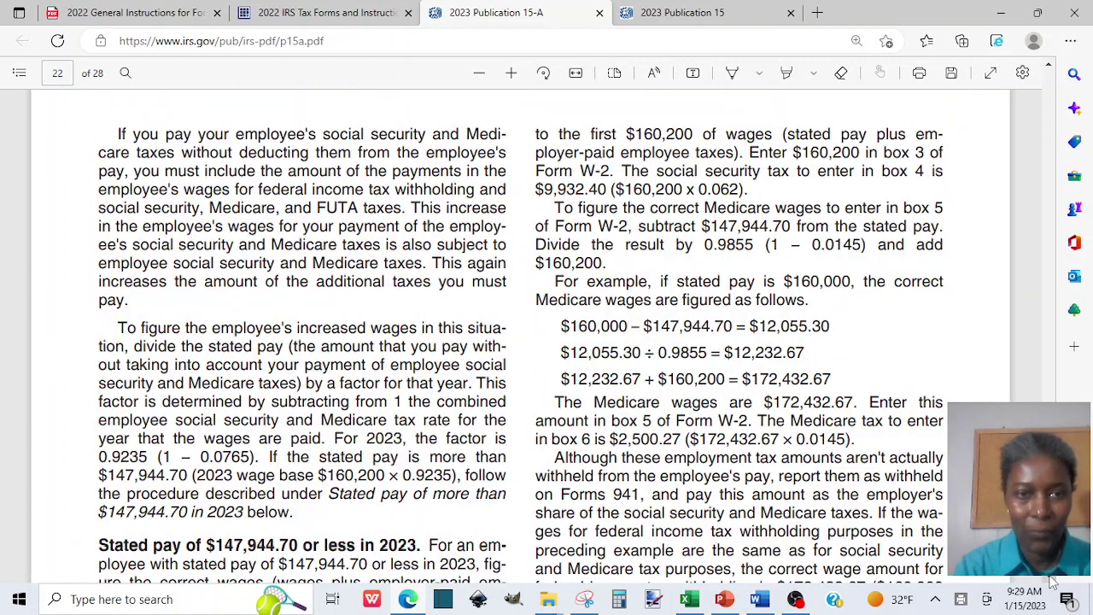
scroll(1054, 581, "down", 1)
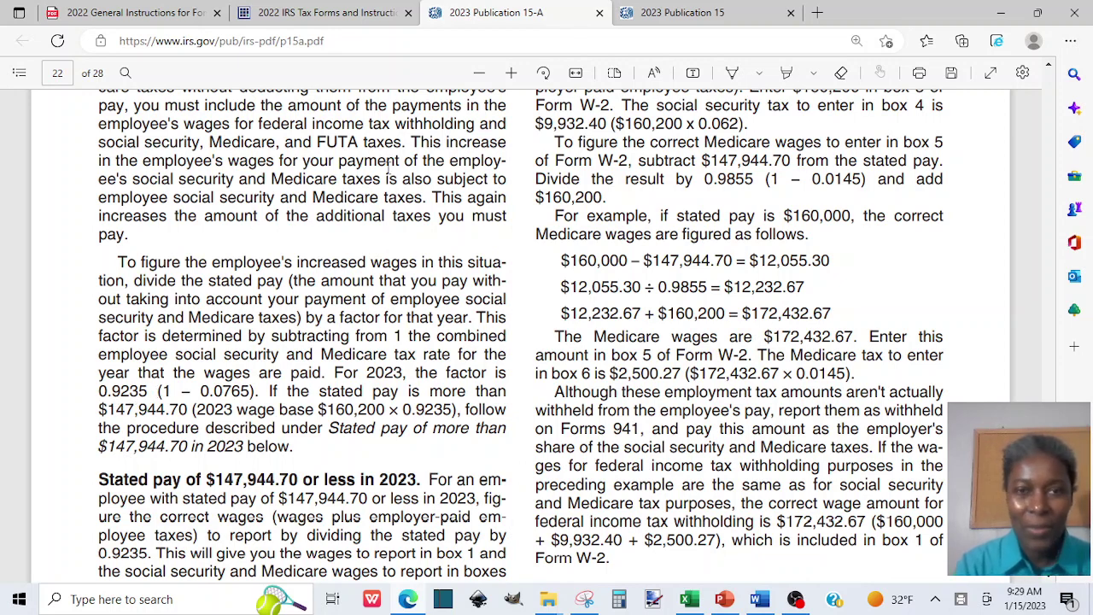
left_click(510, 74)
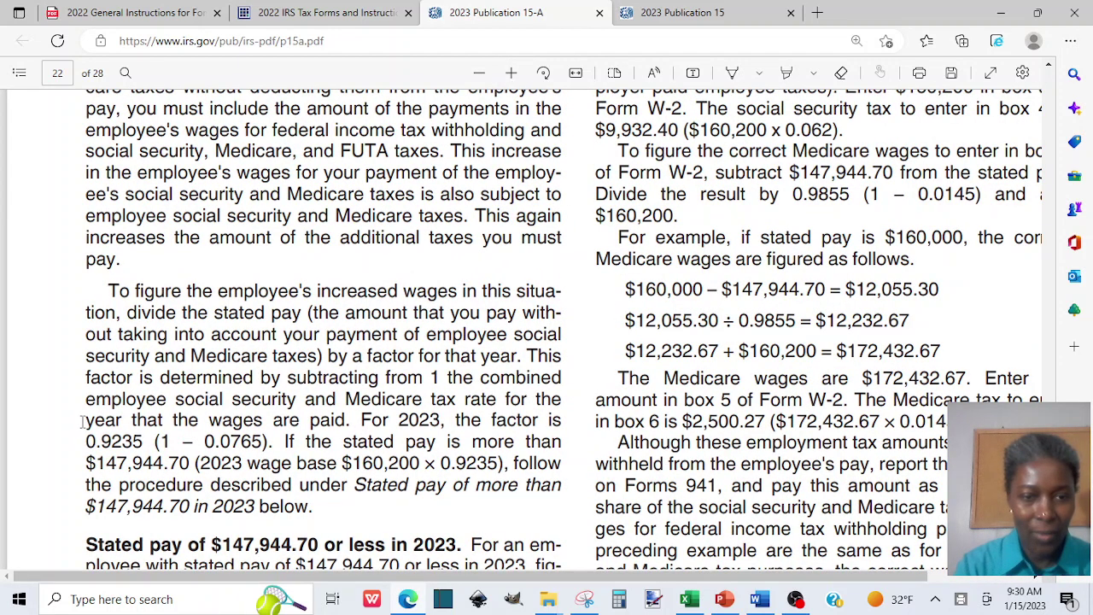
left_click_drag(128, 425, 277, 446)
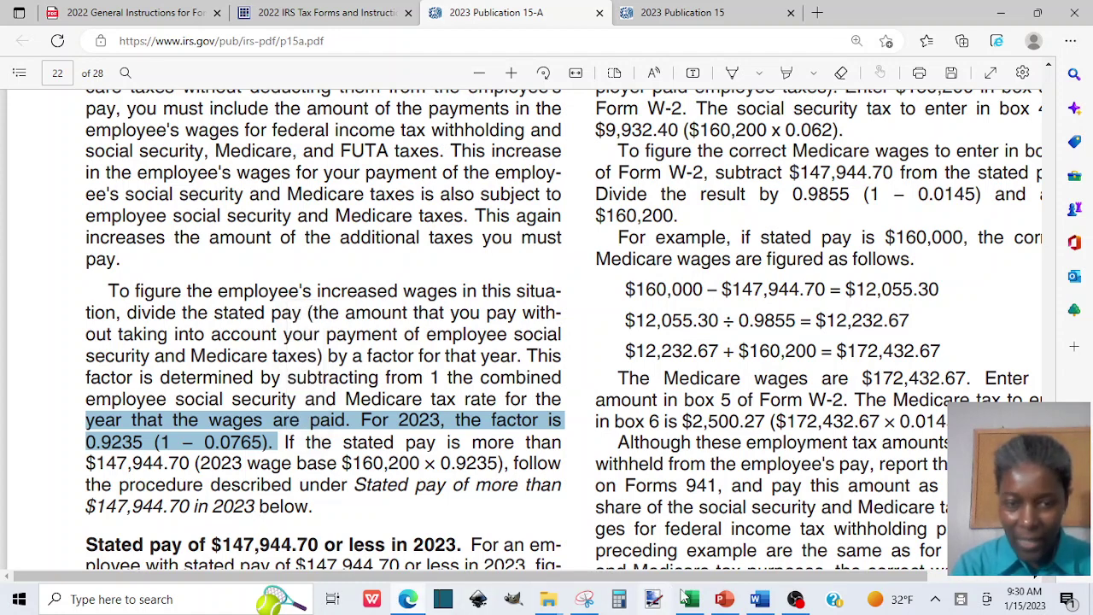
Enter the note 1-(6.2%+1.45%) in cell F17 of the Q4 sheet.
mouse_move(707, 600)
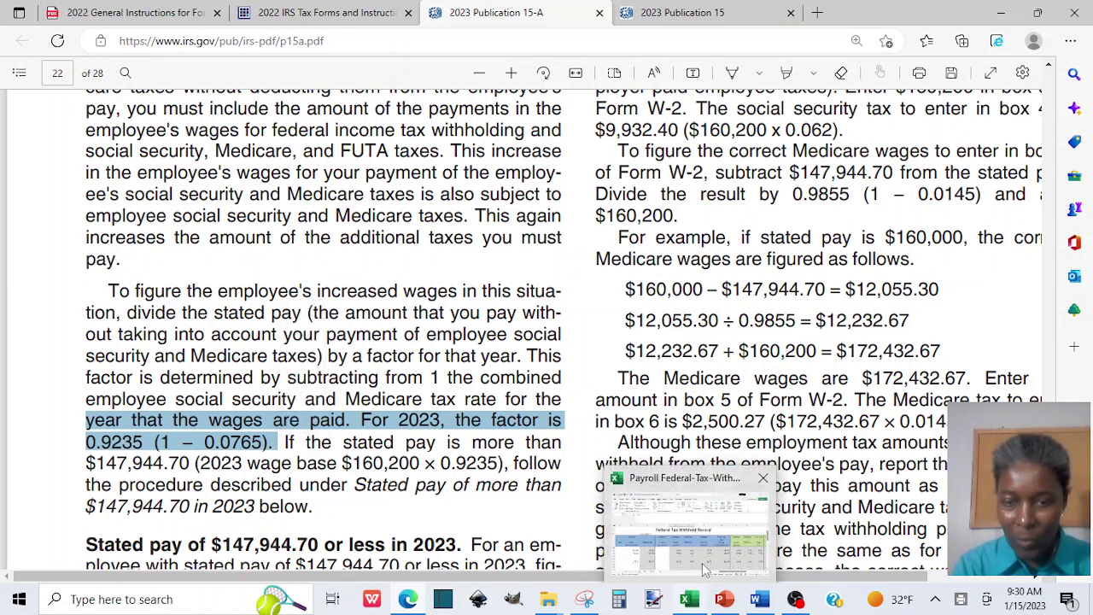
left_click(707, 555)
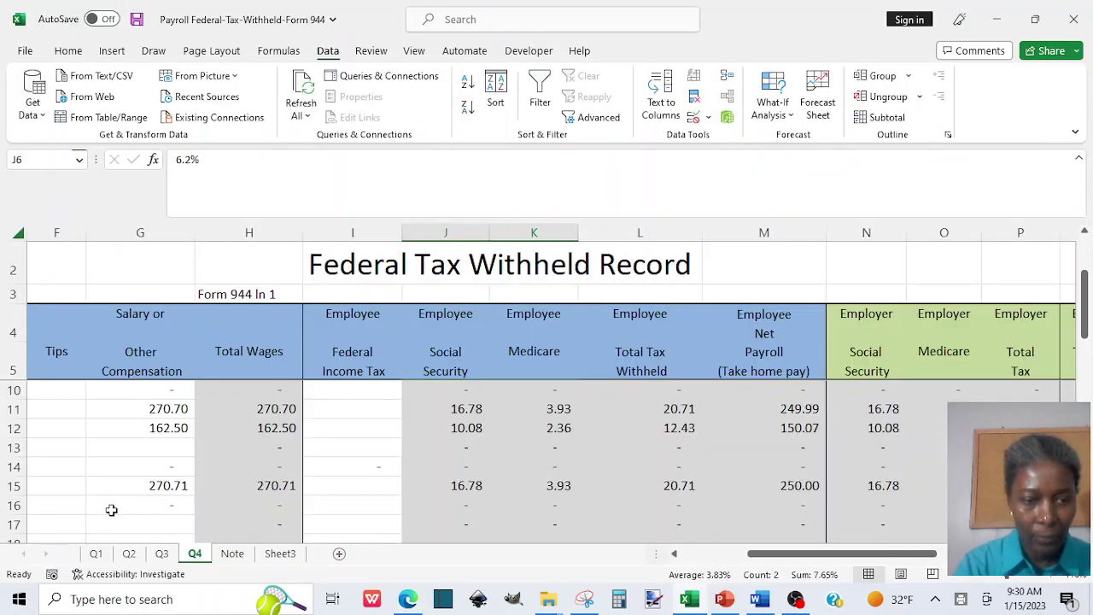
left_click(71, 524)
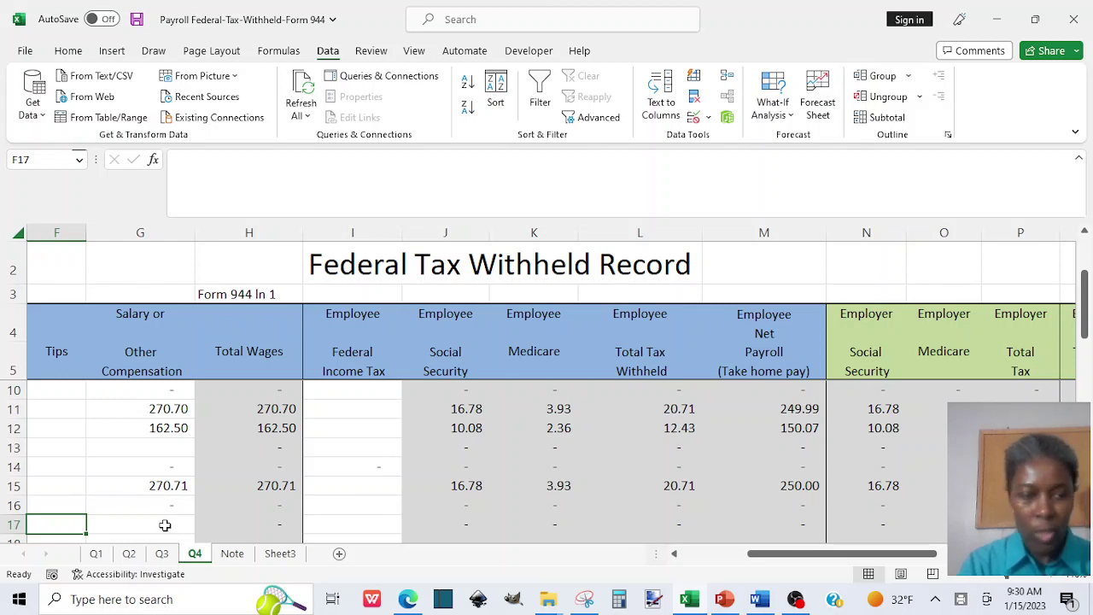
type("1")
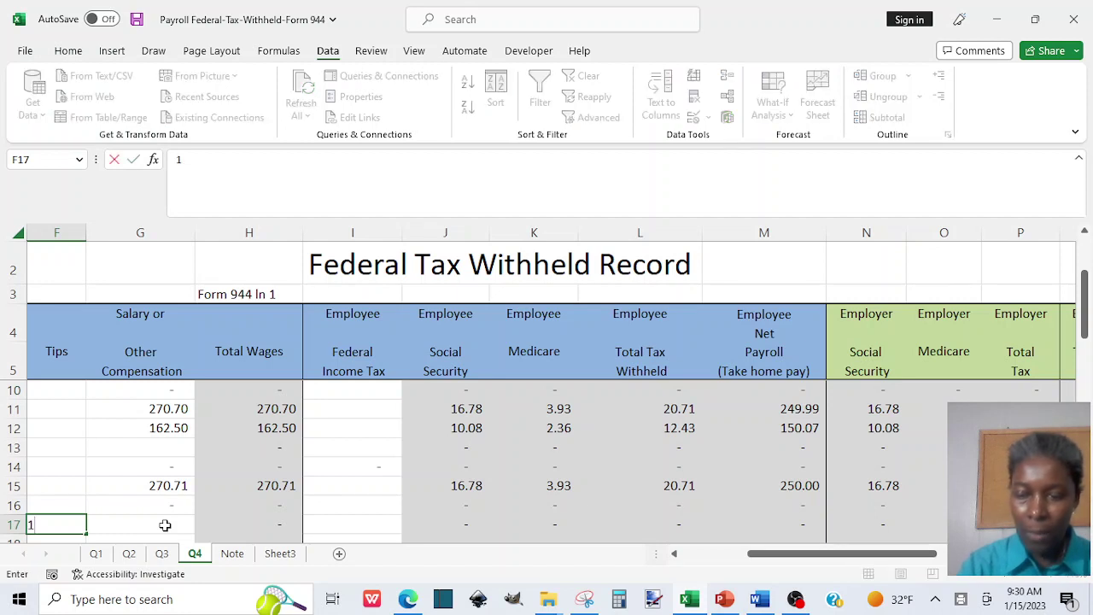
type("-")
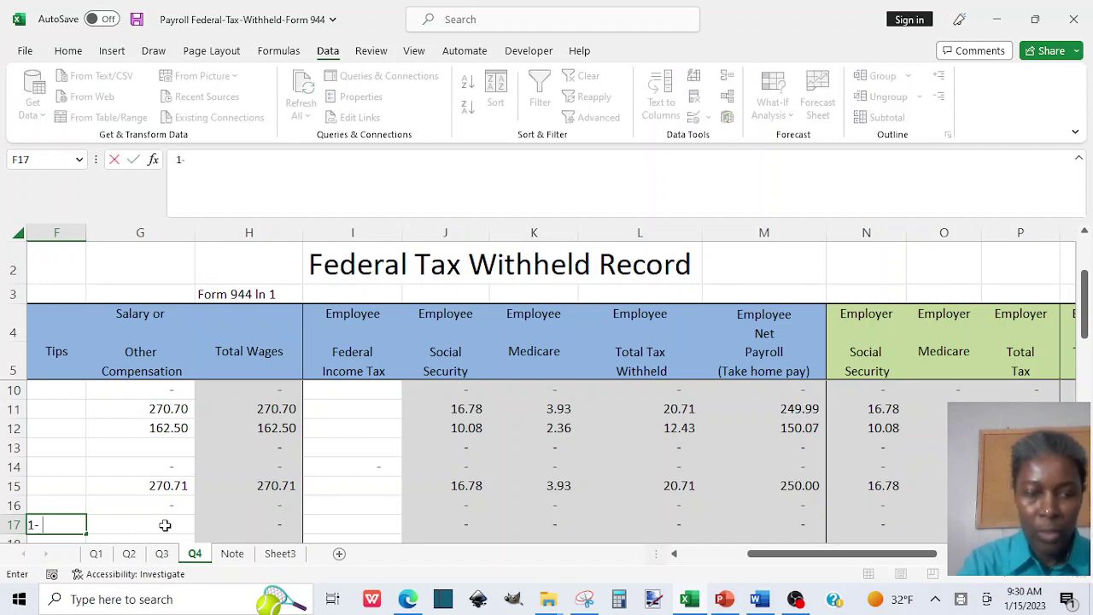
type("(6.2%+")
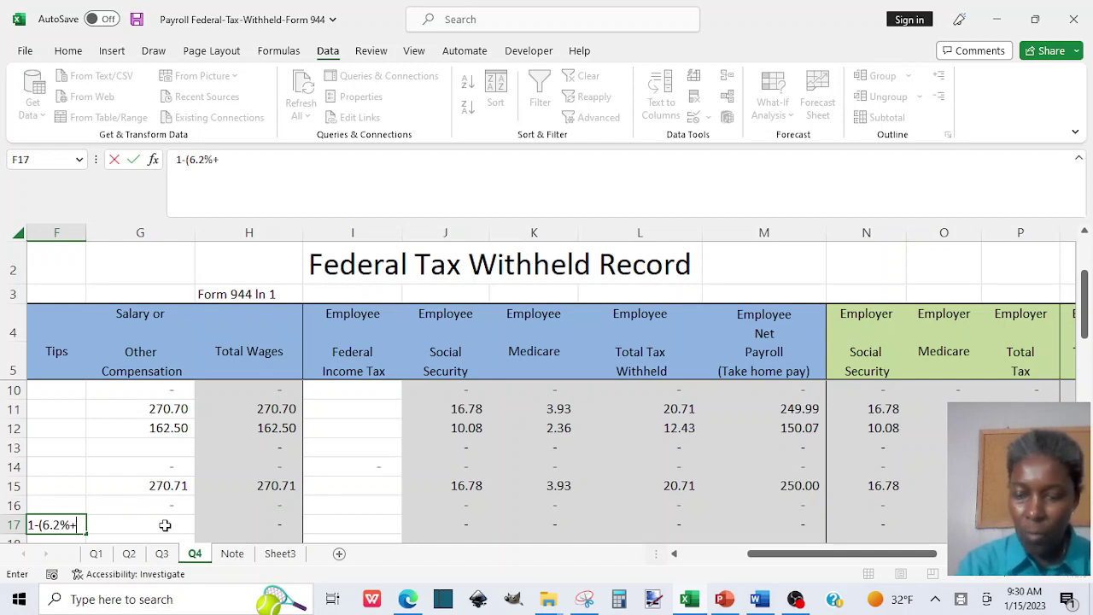
type("1.45%")
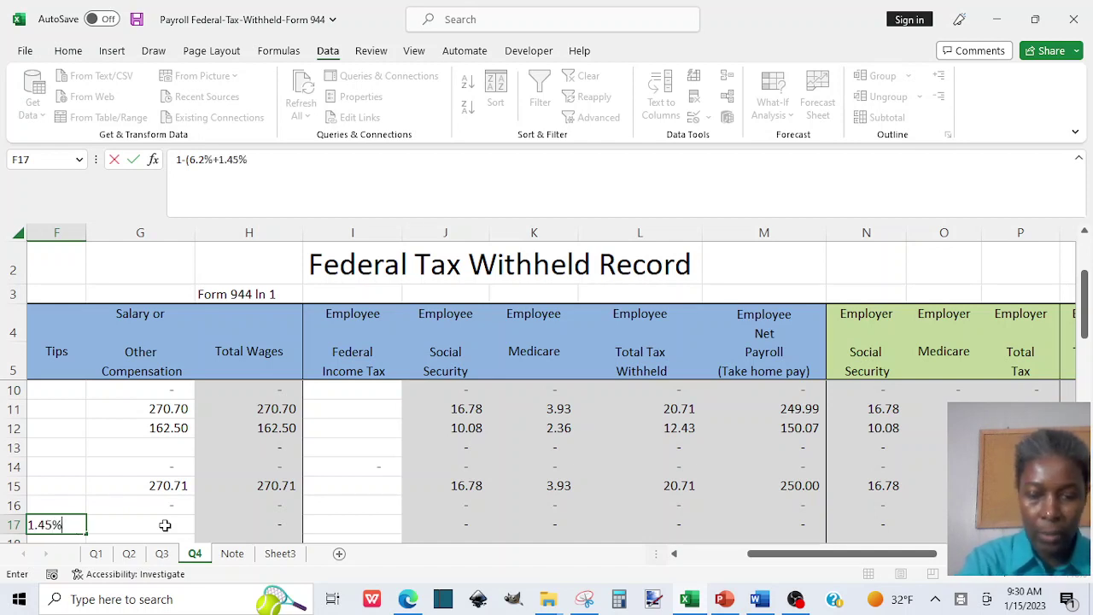
type(")")
key("Return")
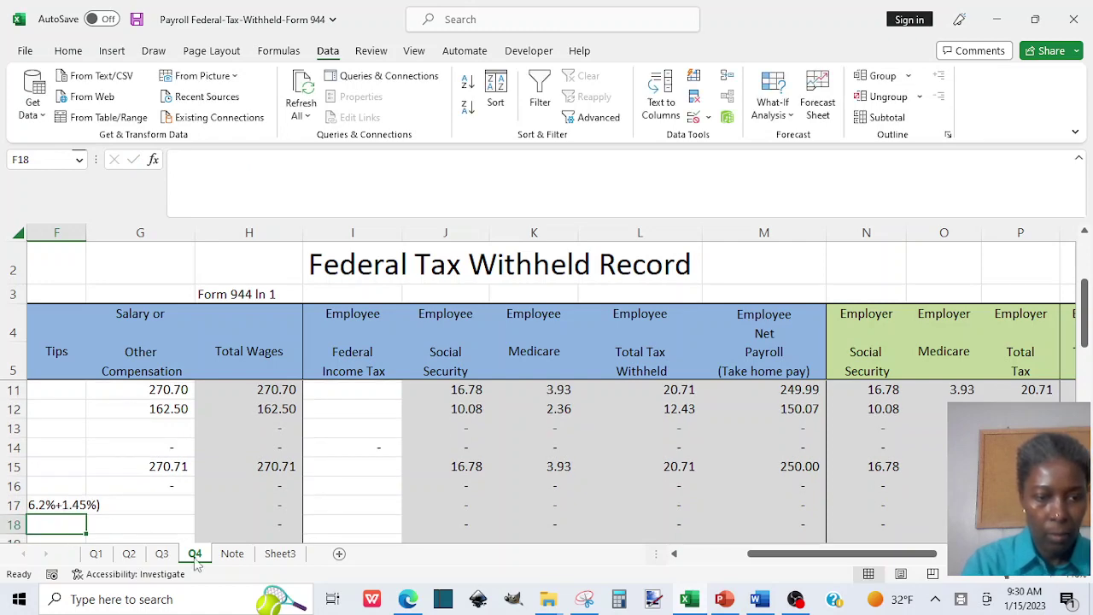
Move the 1-(6.2%+1.45%) note from F17 over to G17.
left_click(674, 554)
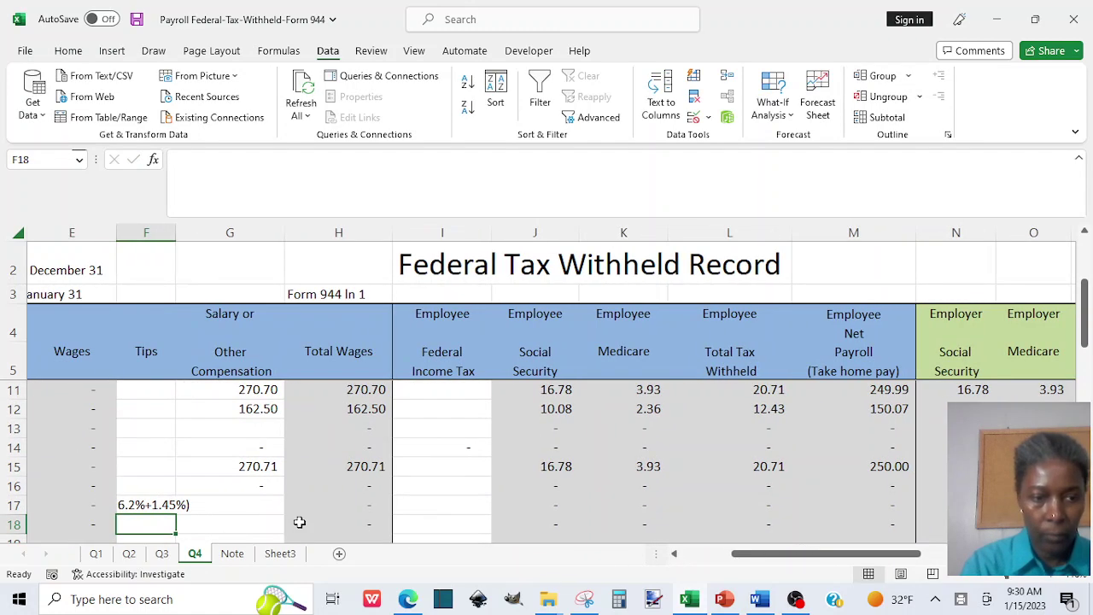
left_click(142, 505)
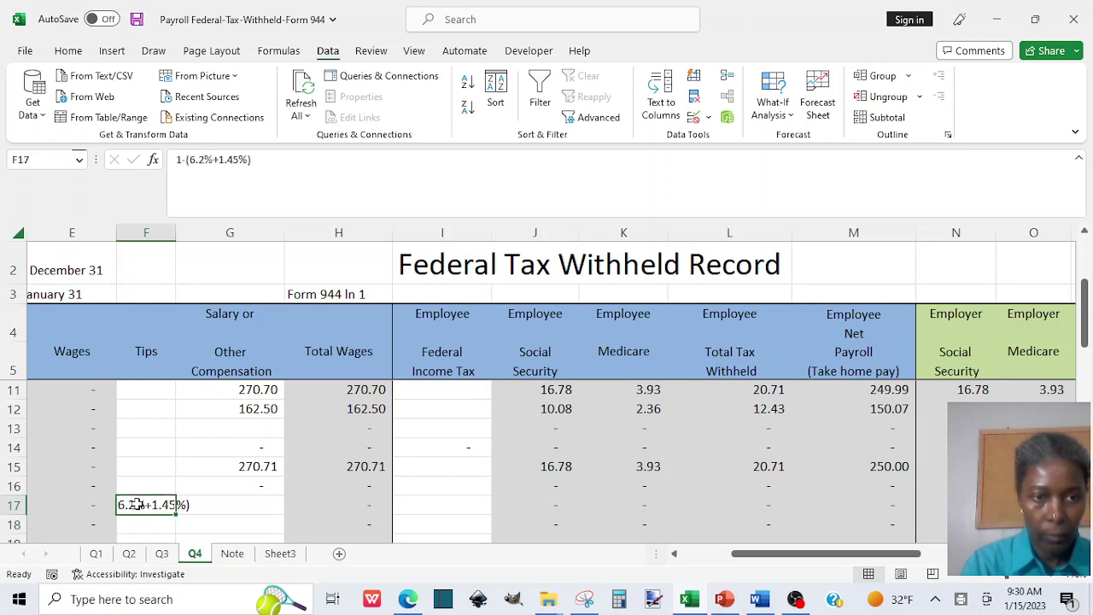
left_click(174, 159)
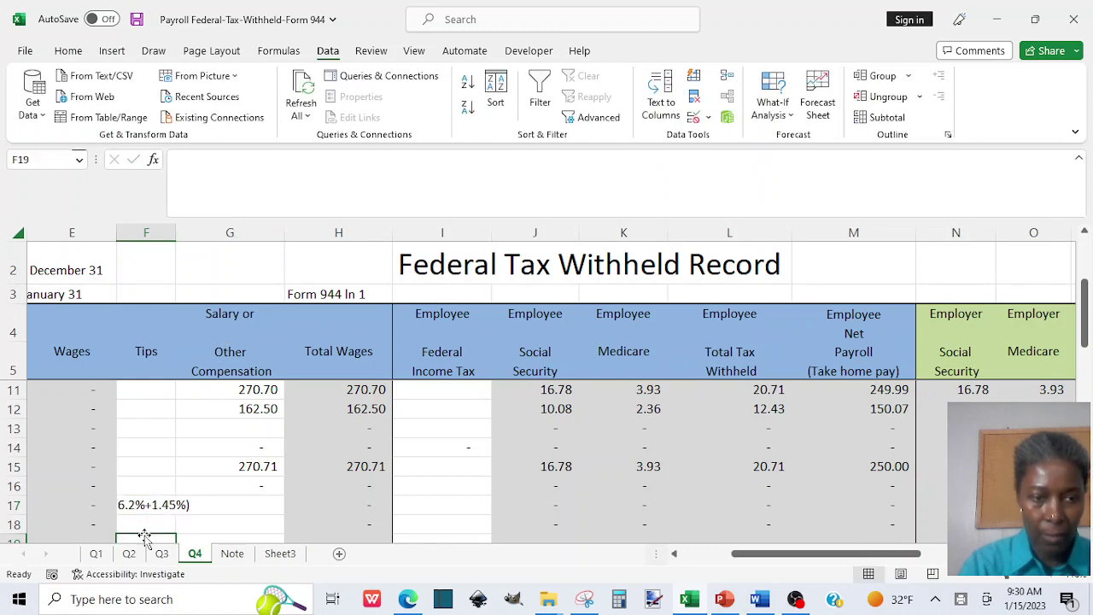
left_click(150, 505)
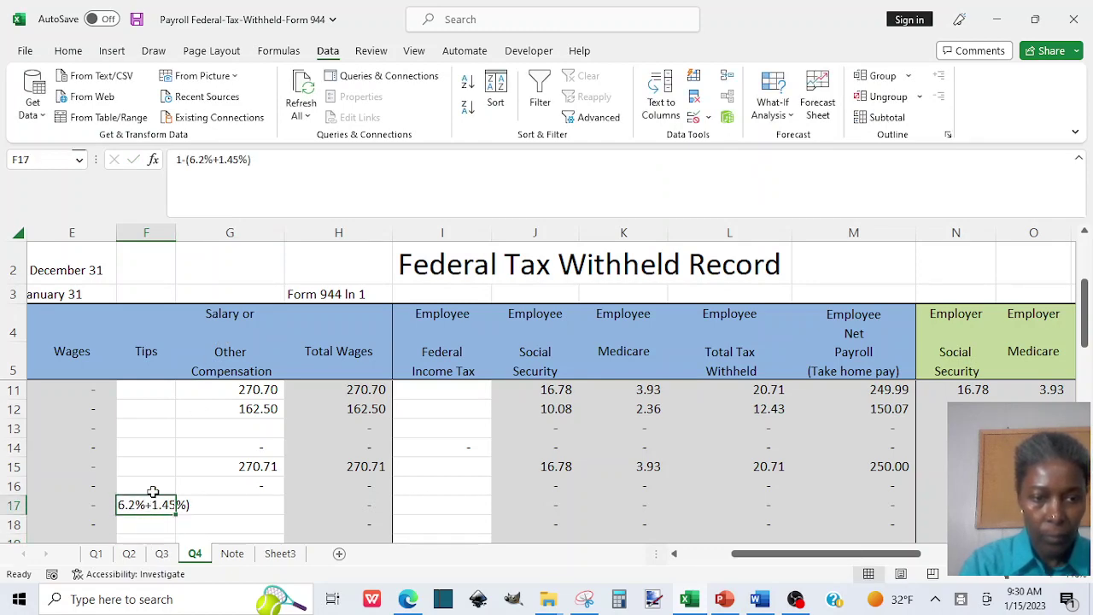
left_click_drag(175, 505, 182, 506)
left_click(181, 525)
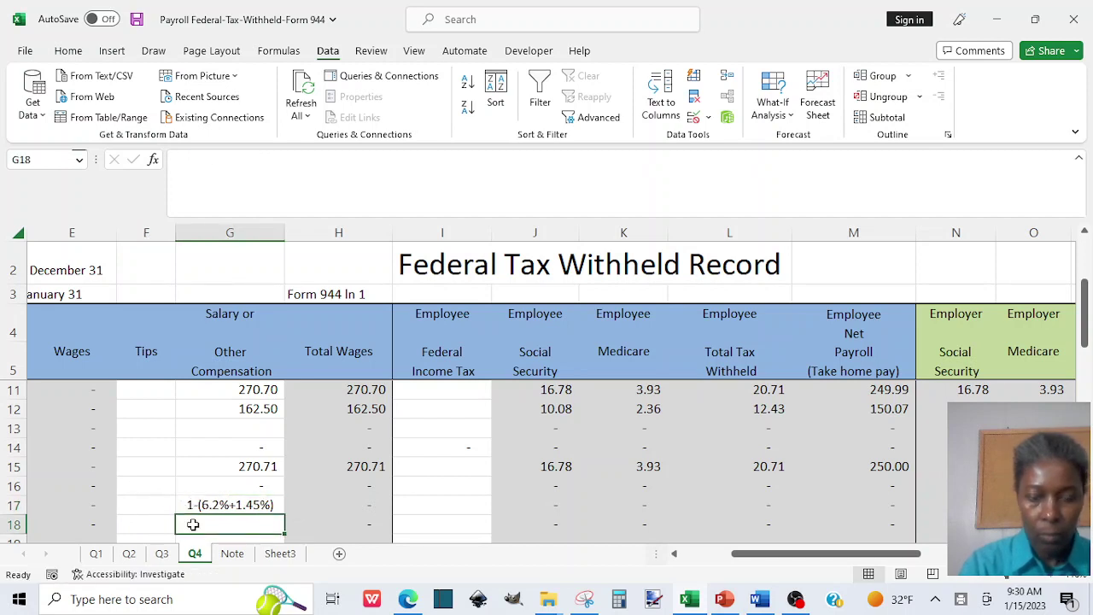
Replace a trial =G17 reference in G18 with =1-(0.062+0.0145), giving 0.92.
type("=")
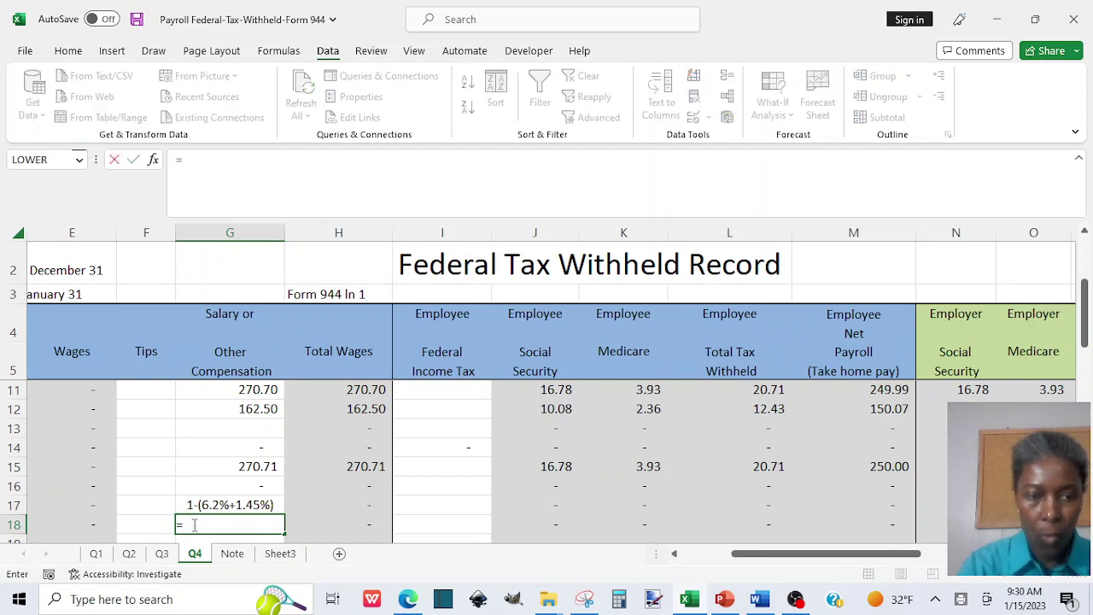
left_click(202, 505)
key("Return")
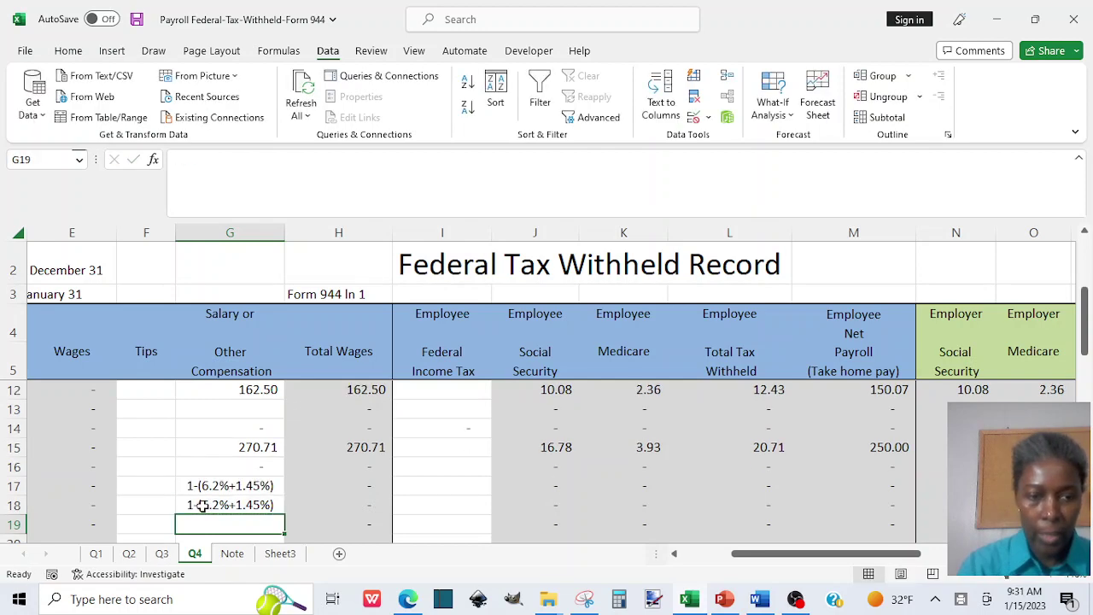
left_click(205, 507)
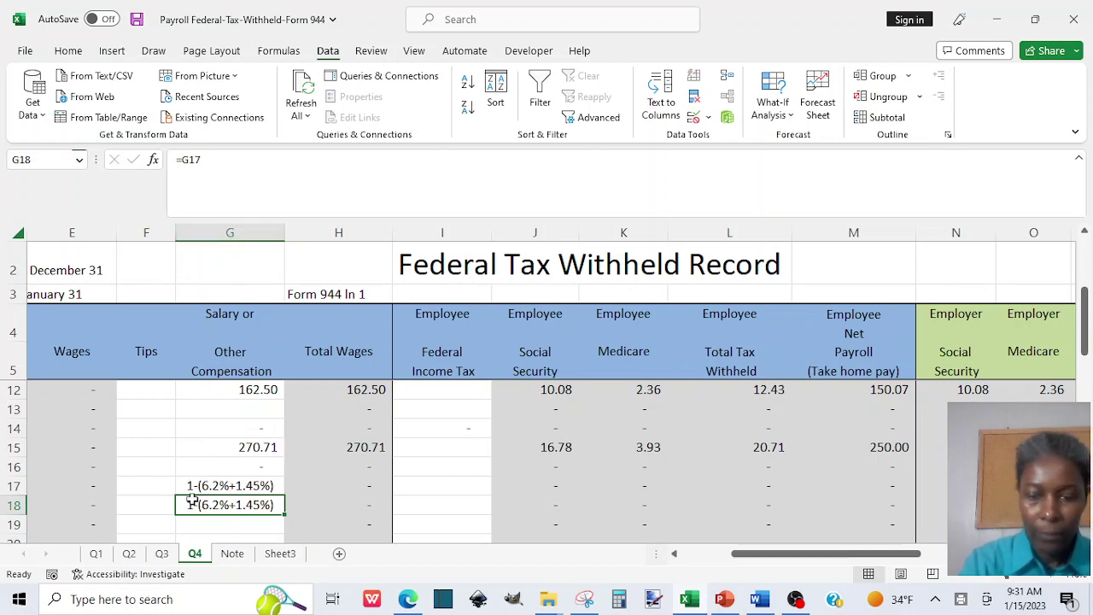
key("BackSpace")
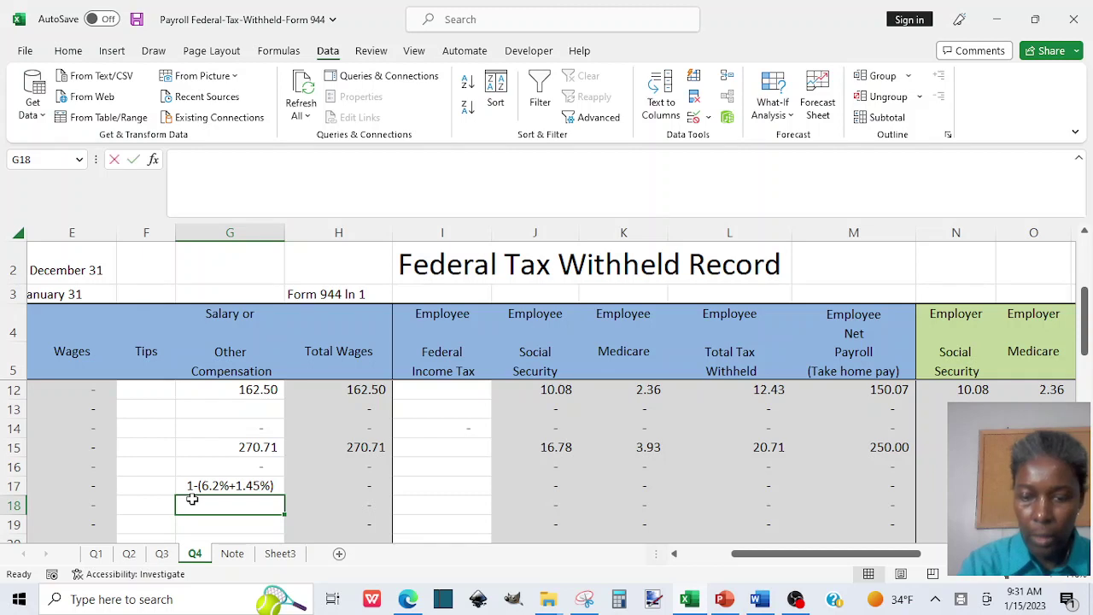
type("=1")
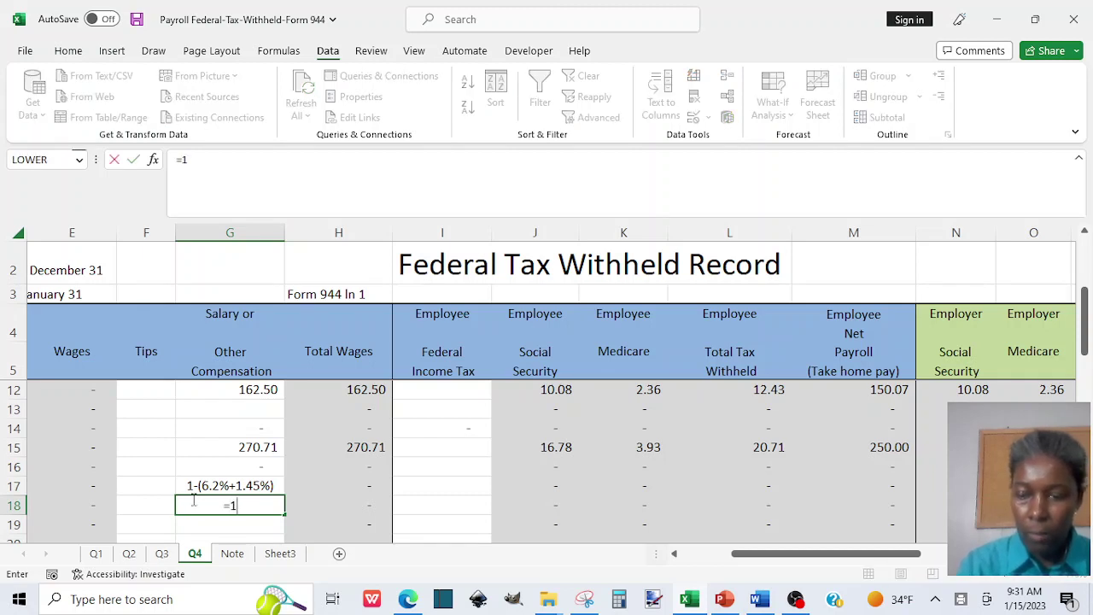
type("-")
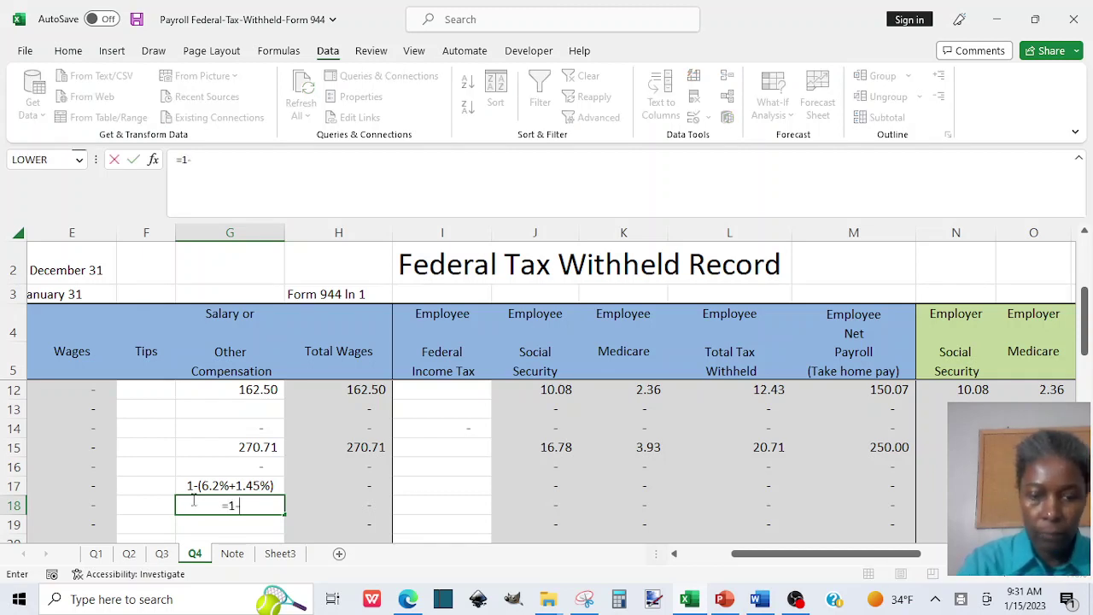
type("(0.")
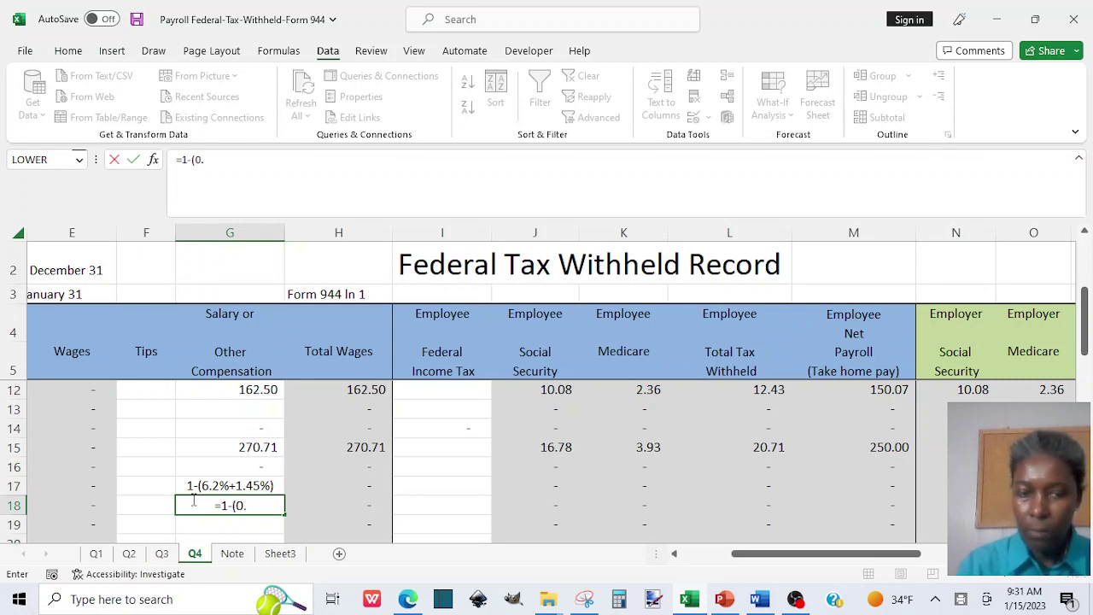
type("062")
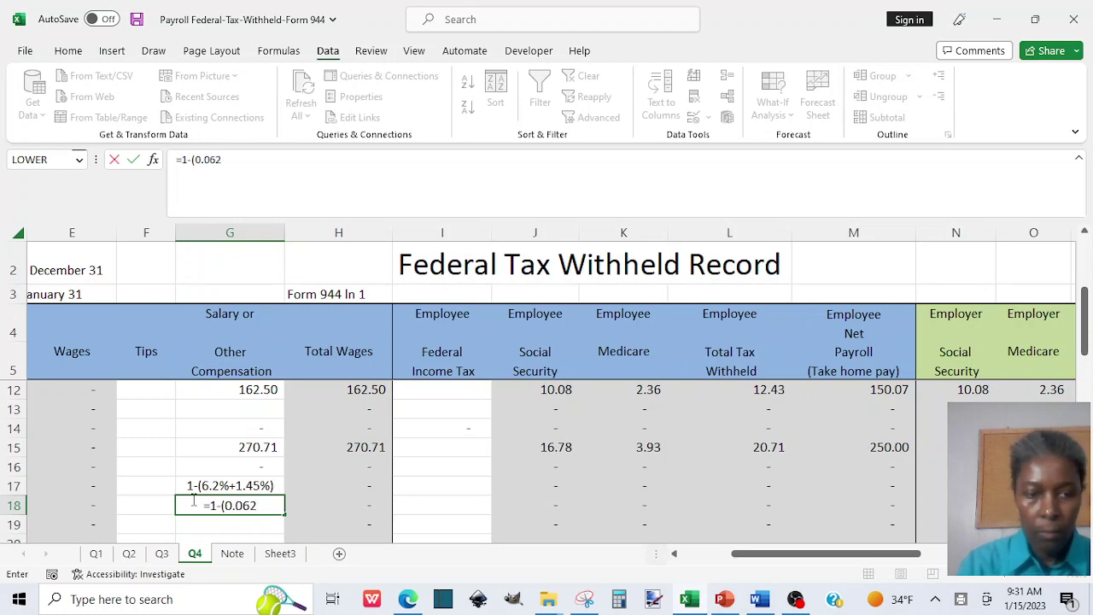
type("+")
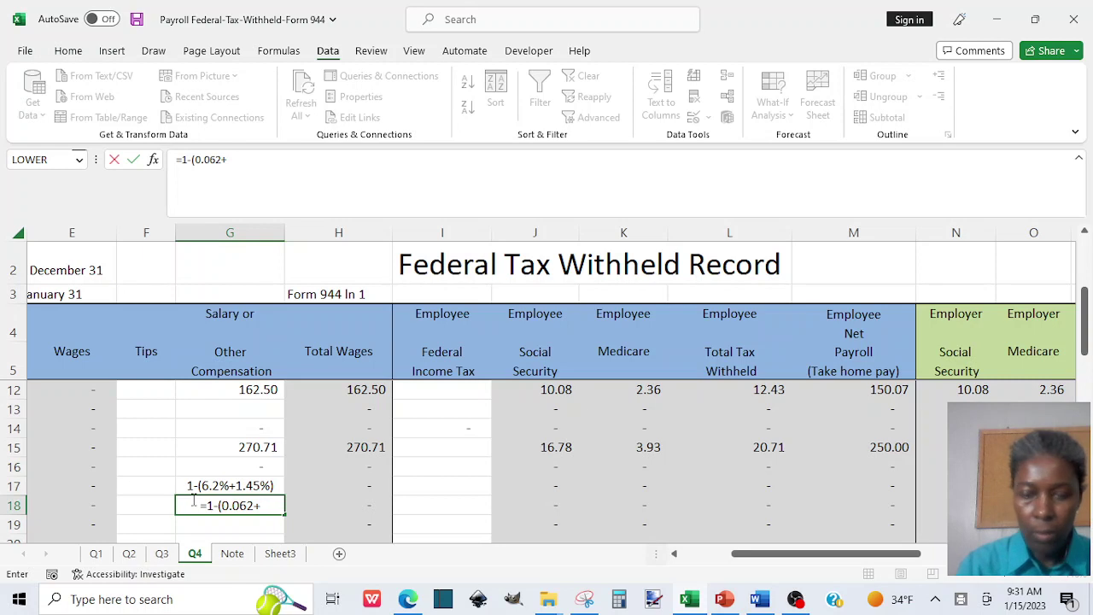
type("0.0")
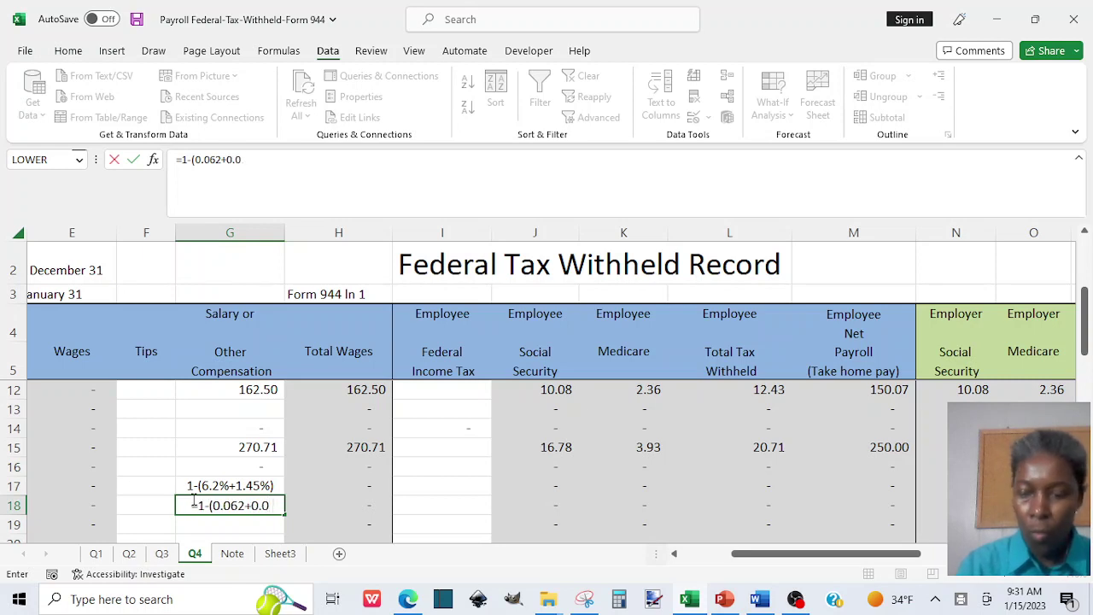
type("145)")
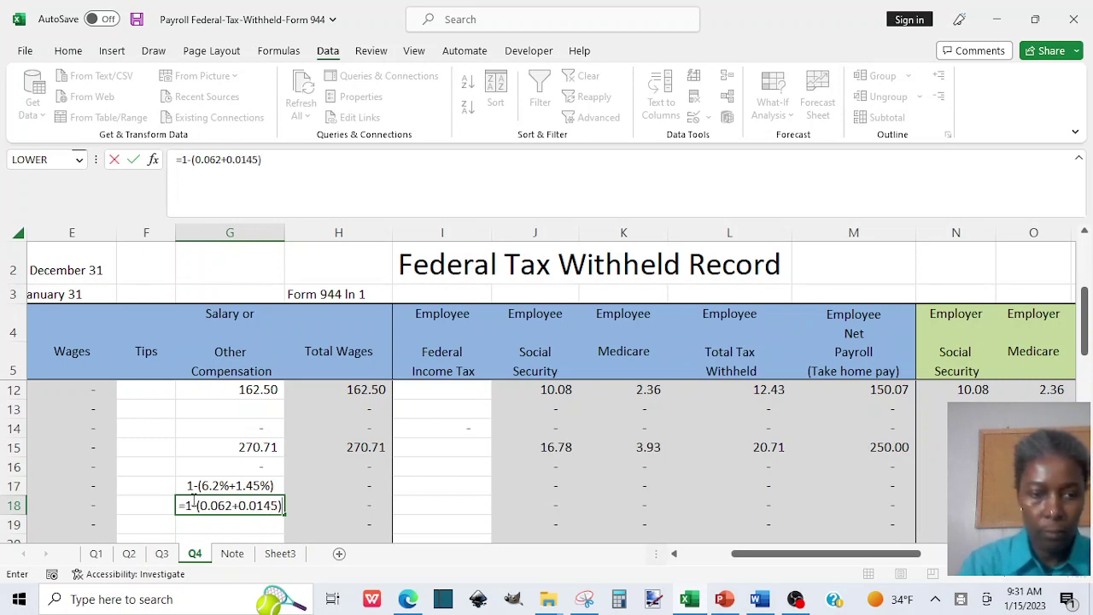
key("Return")
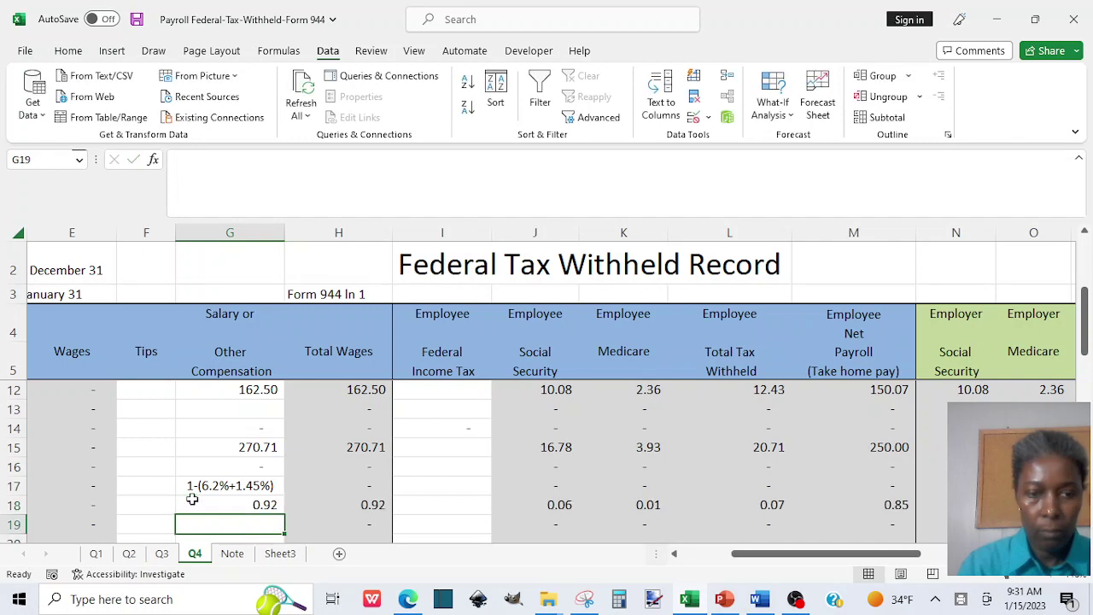
left_click(260, 504)
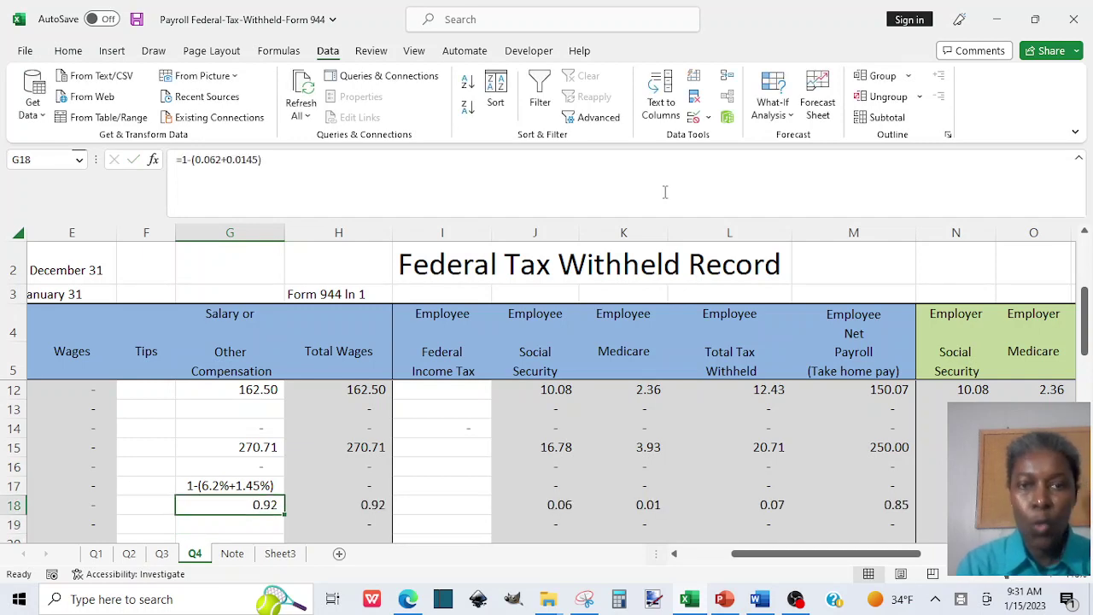
Add two decimal places to G18 so it reads 0.9235.
left_click(68, 51)
left_click(574, 108)
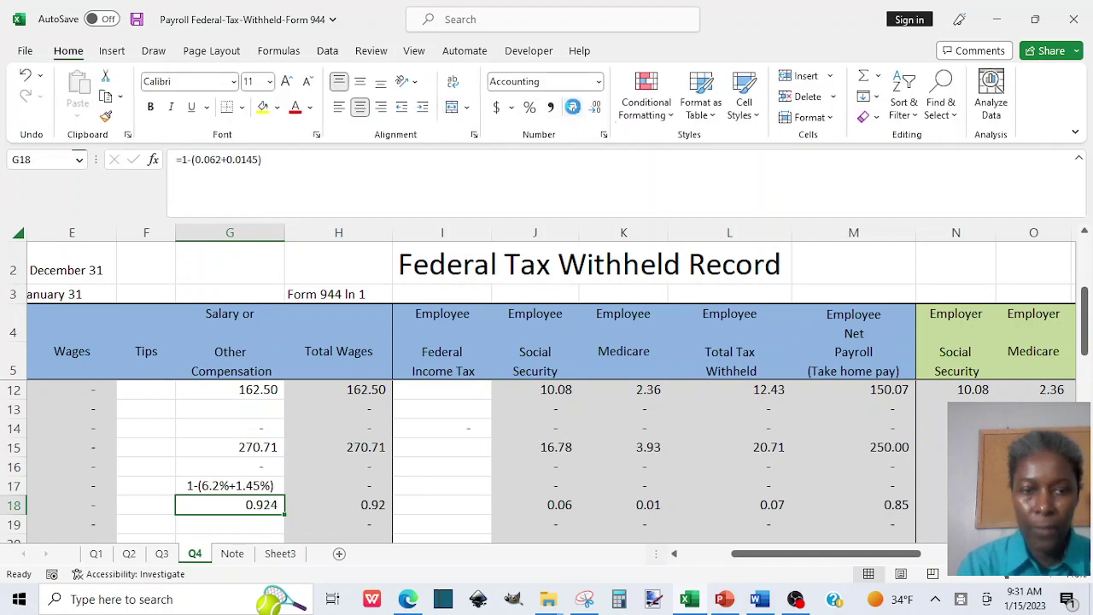
left_click(575, 109)
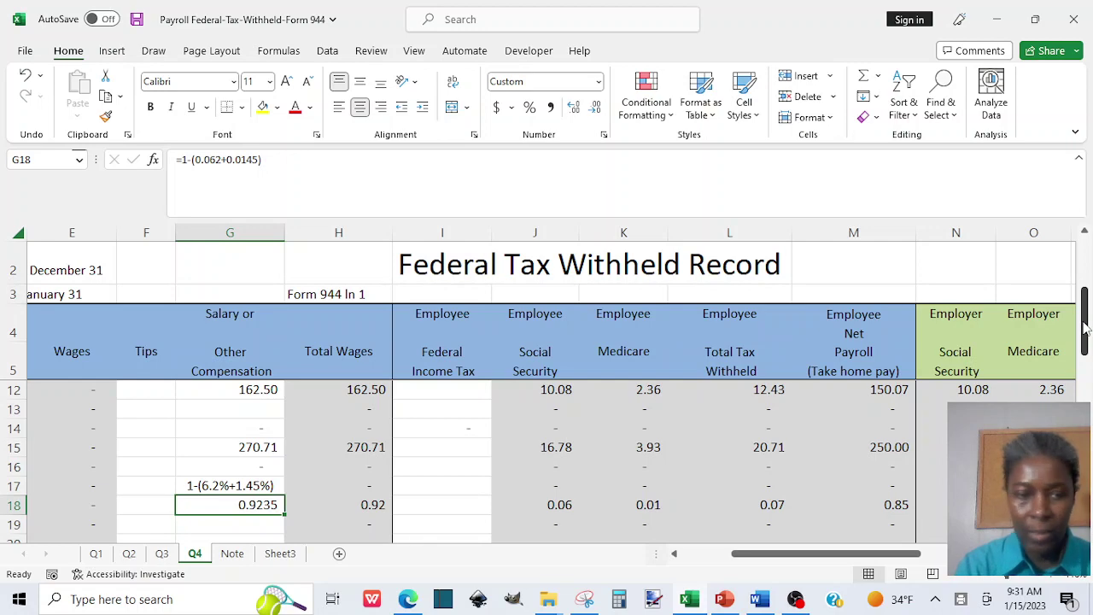
Scroll up to check the 6.20% and 1.45% employee rates in J6:K6, then reselect G18.
left_click_drag(1083, 329, 1080, 261)
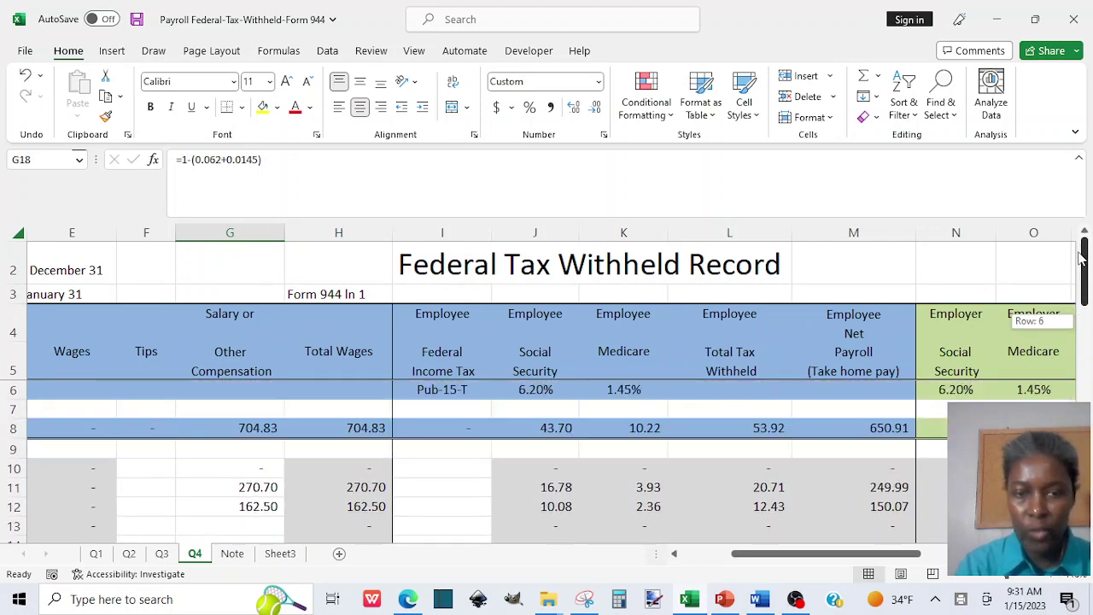
left_click(554, 390)
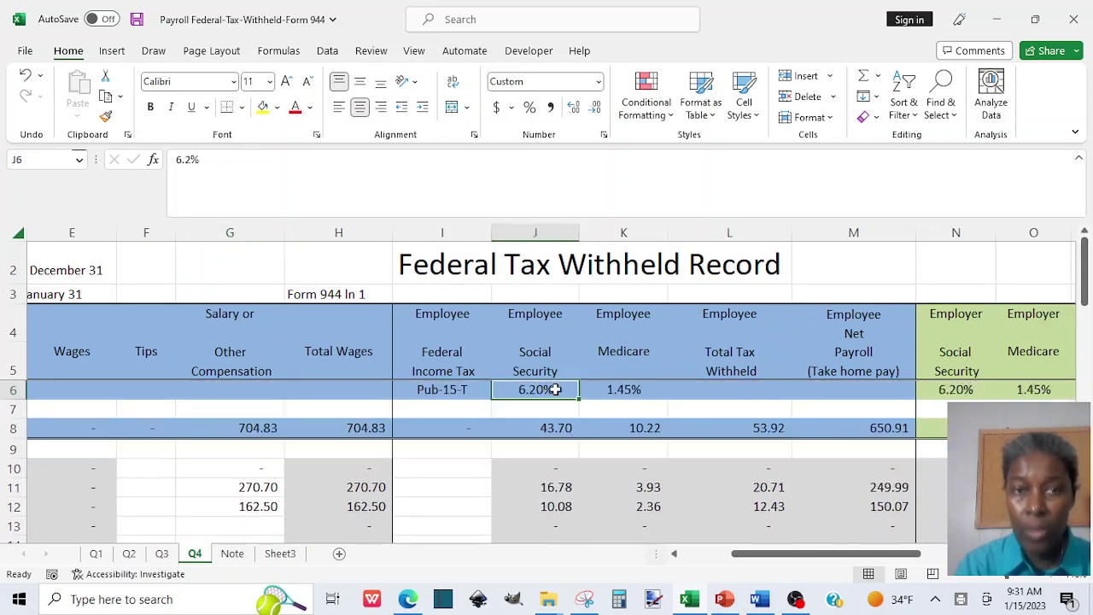
left_click_drag(555, 389, 582, 390)
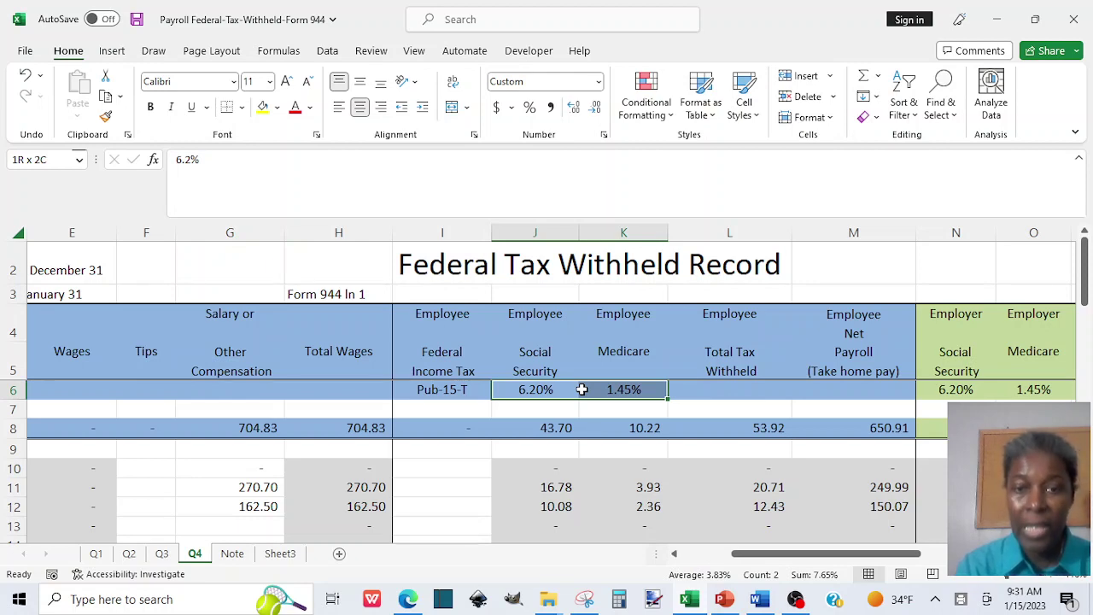
left_click_drag(582, 390, 582, 390)
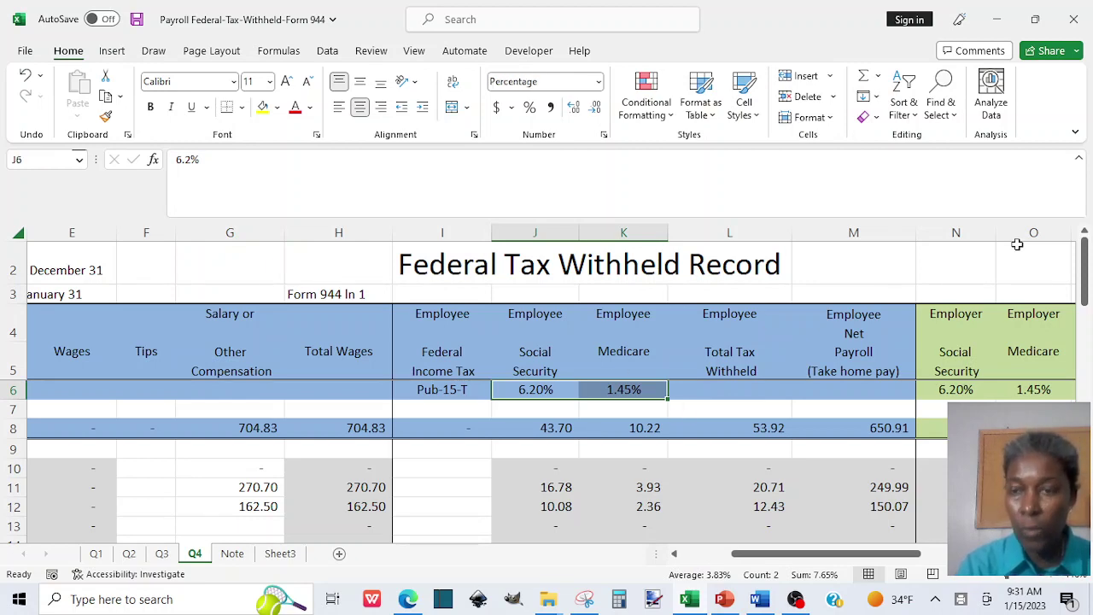
left_click_drag(1086, 277, 1087, 321)
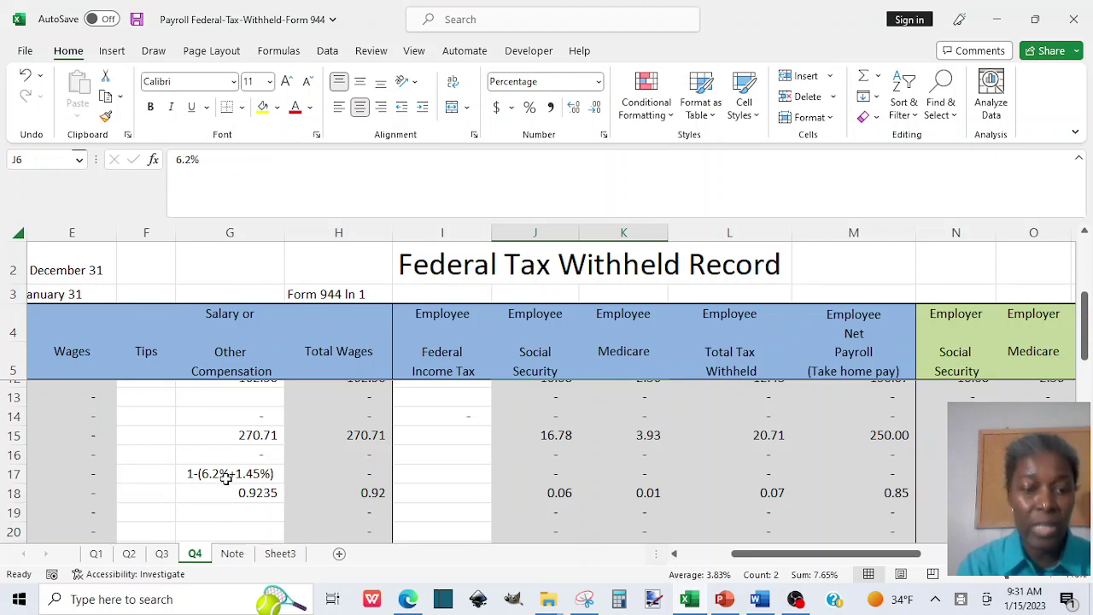
left_click(254, 493)
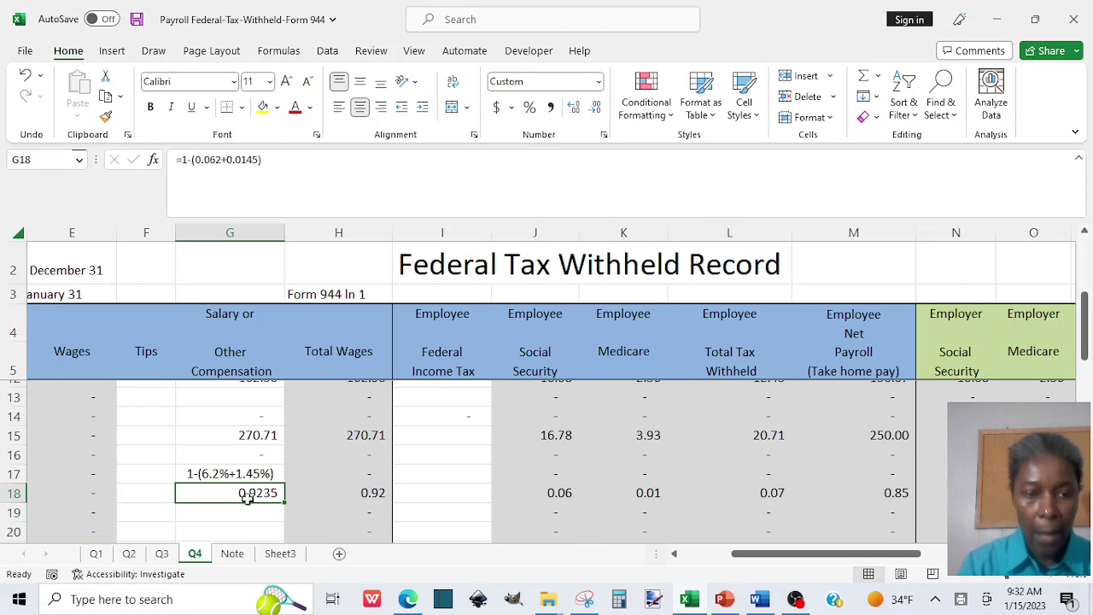
Enter =250/G18 in F19 so the Tips column shows 270.71.
left_click(157, 514)
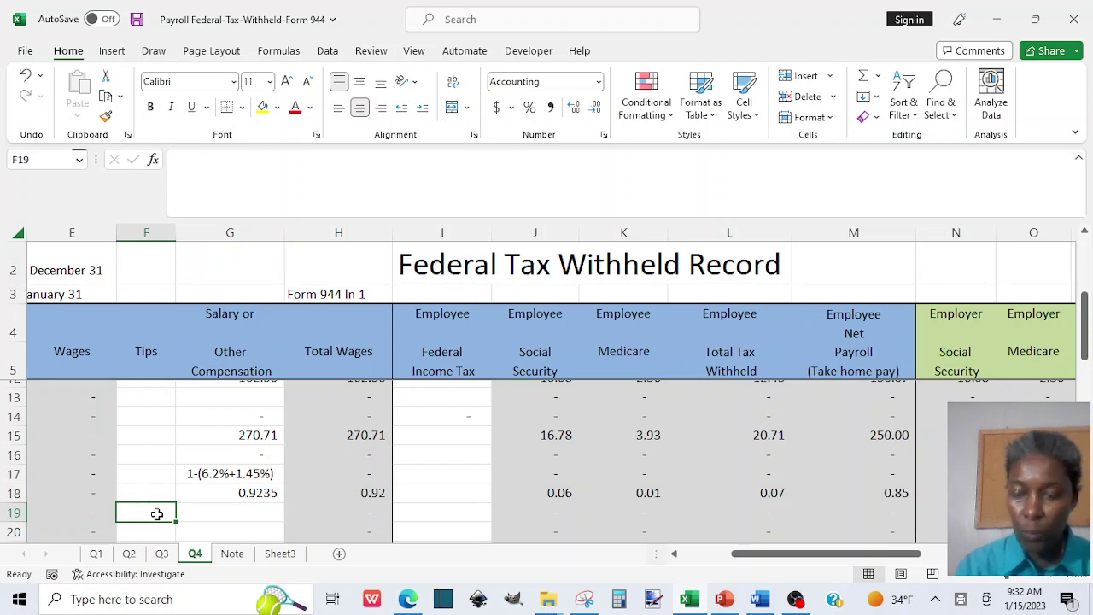
type("=250")
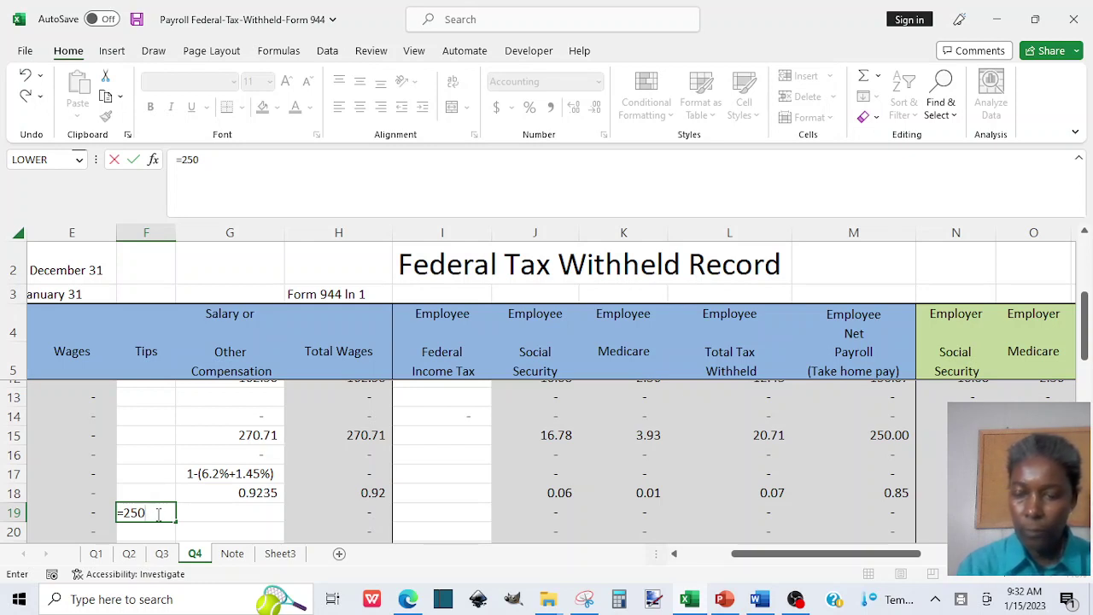
type("/")
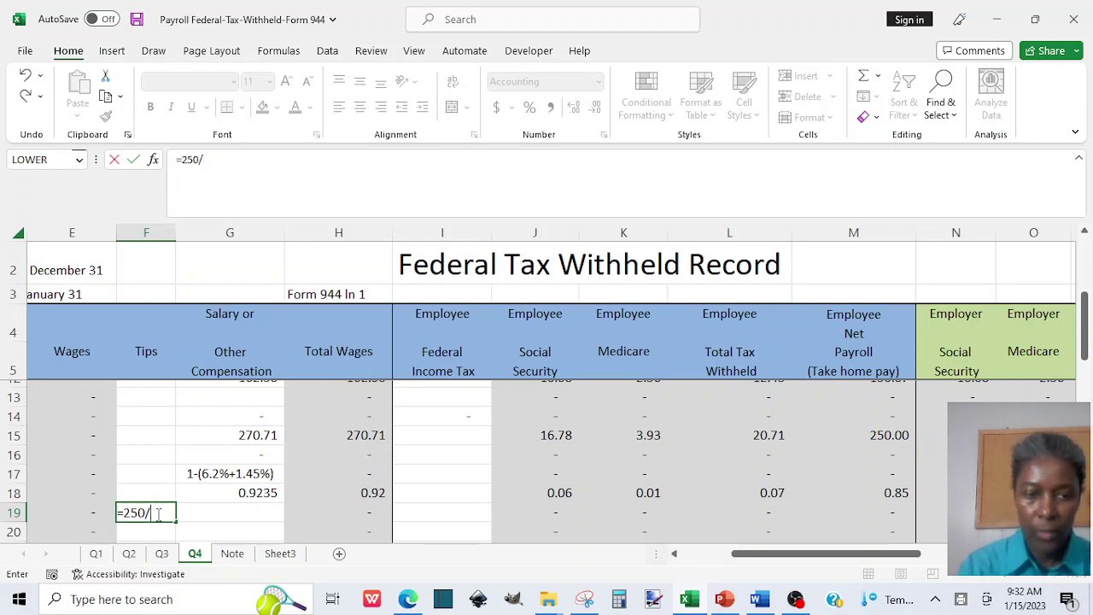
left_click(235, 493)
key("Return")
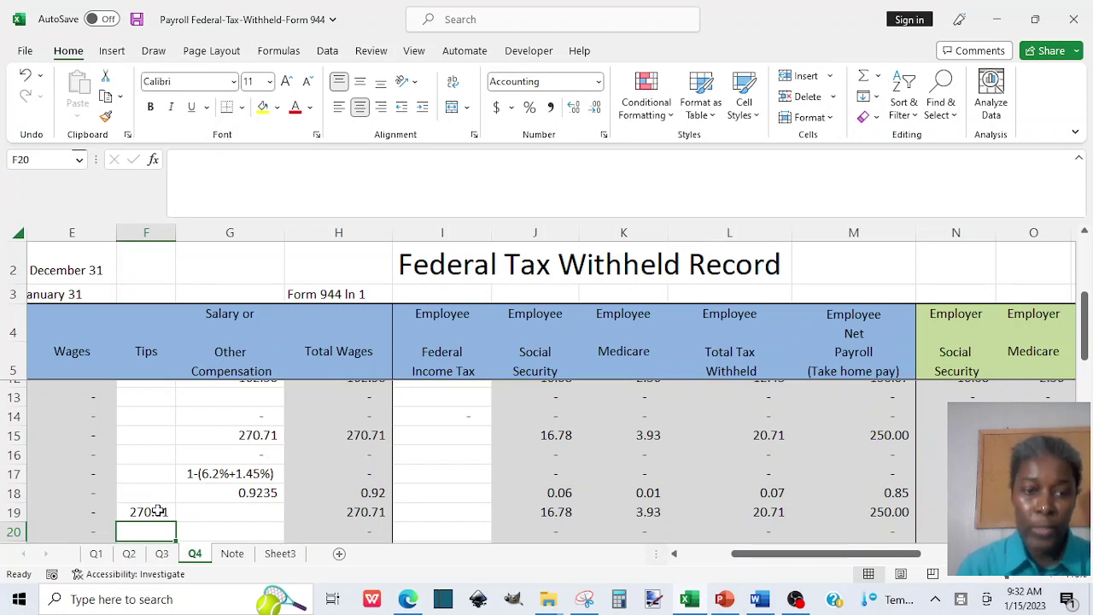
left_click(204, 471)
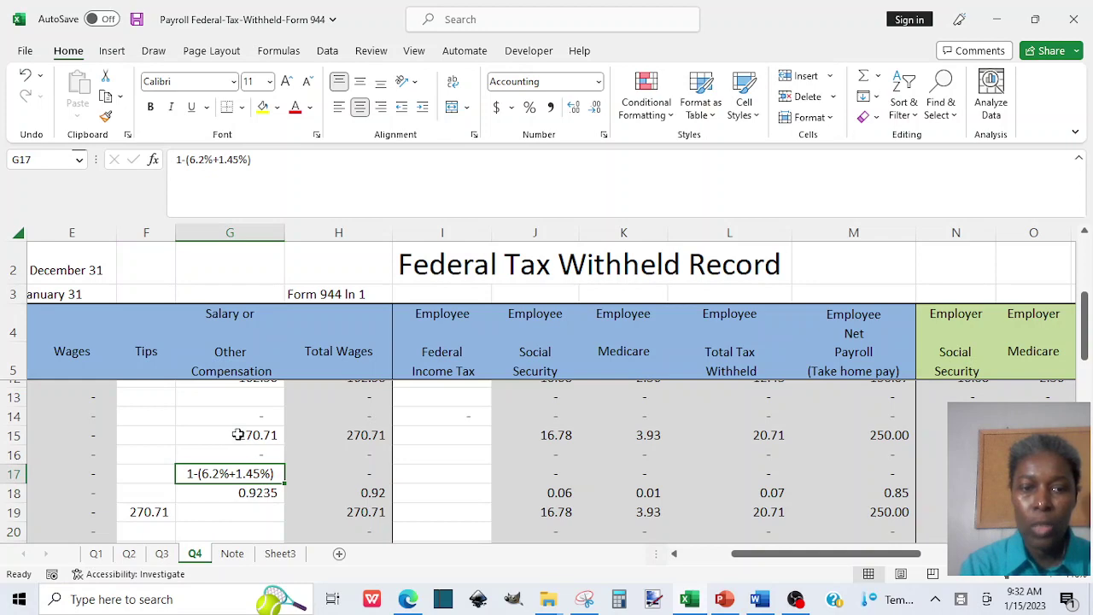
left_click(239, 435)
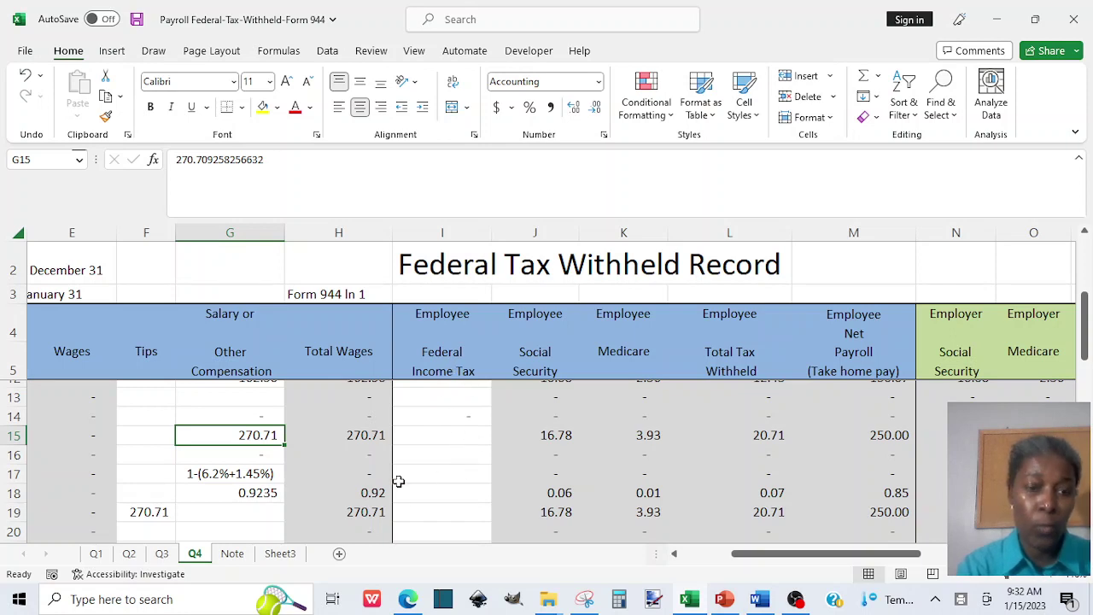
left_click(206, 480)
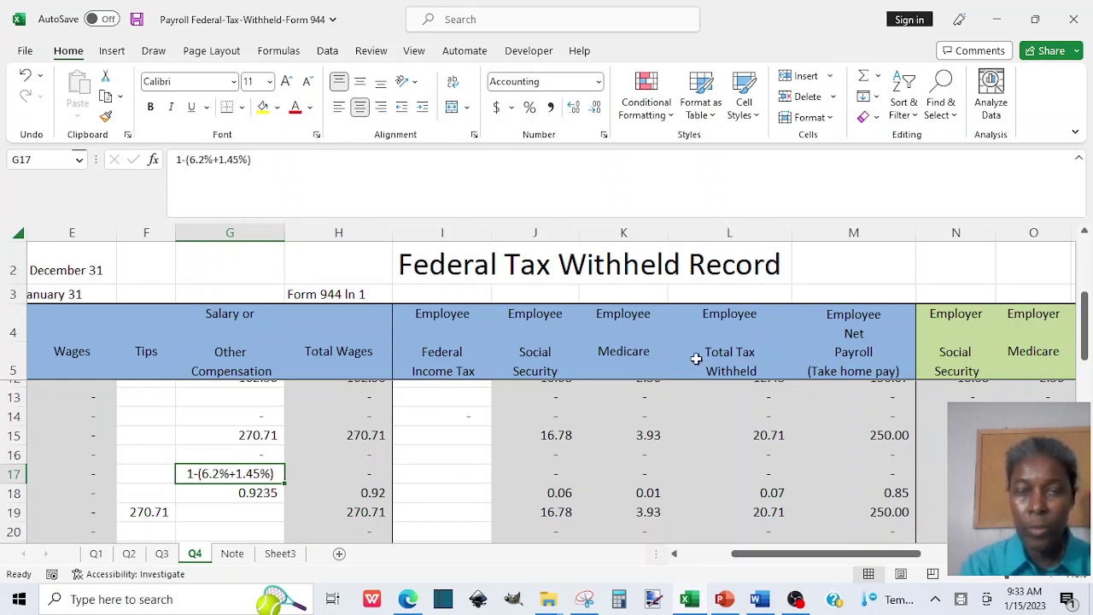
left_click(192, 516)
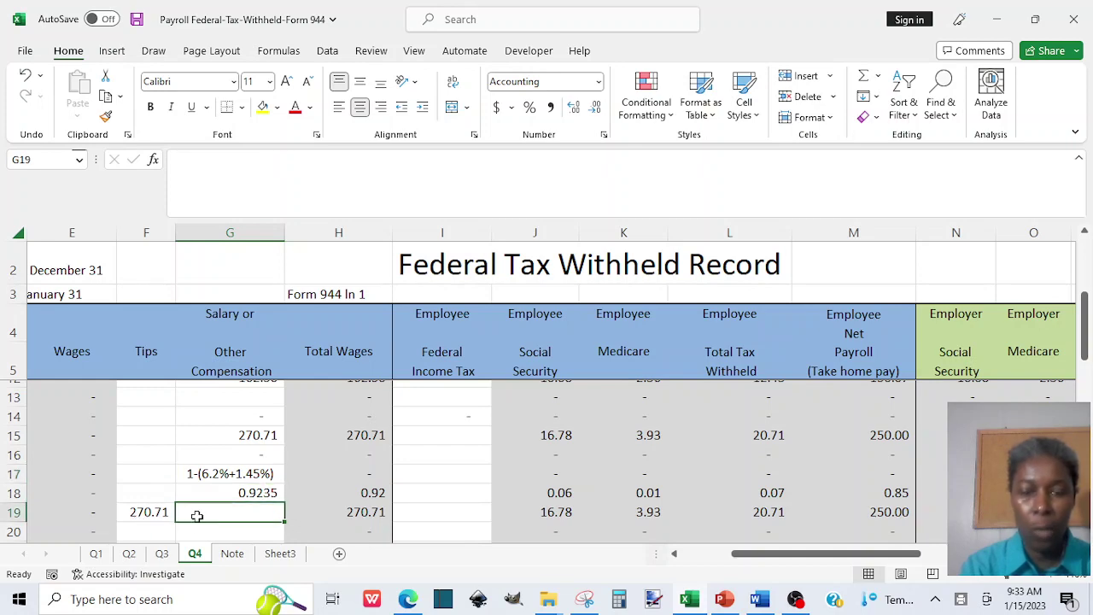
Return to Edge and show the 2022 W-2/W-3 General Instructions at the employer-paid taxes passage.
left_click(407, 600)
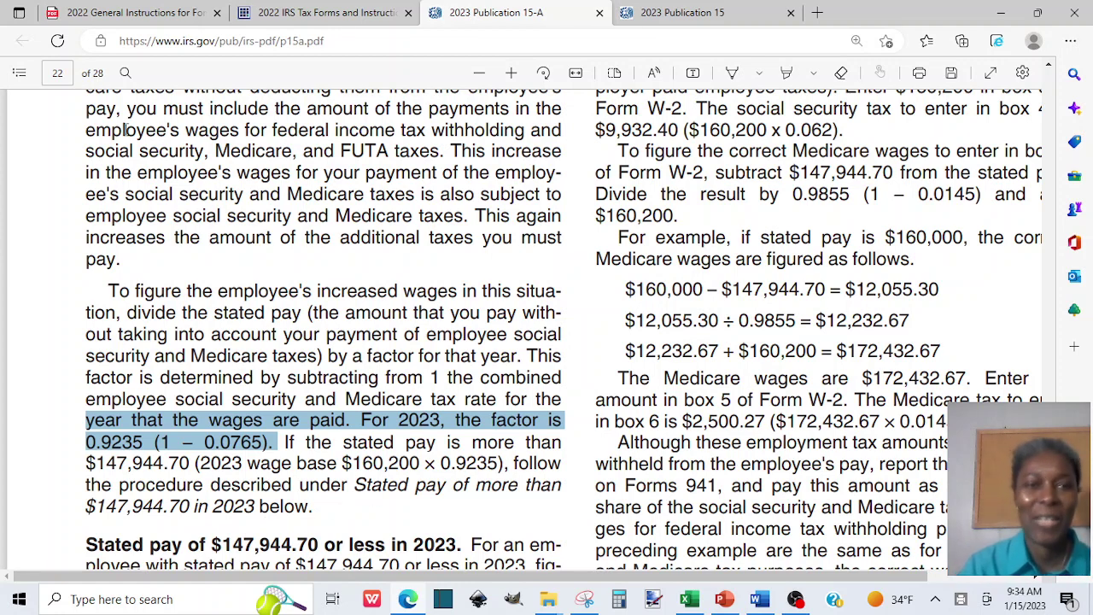
left_click(104, 15)
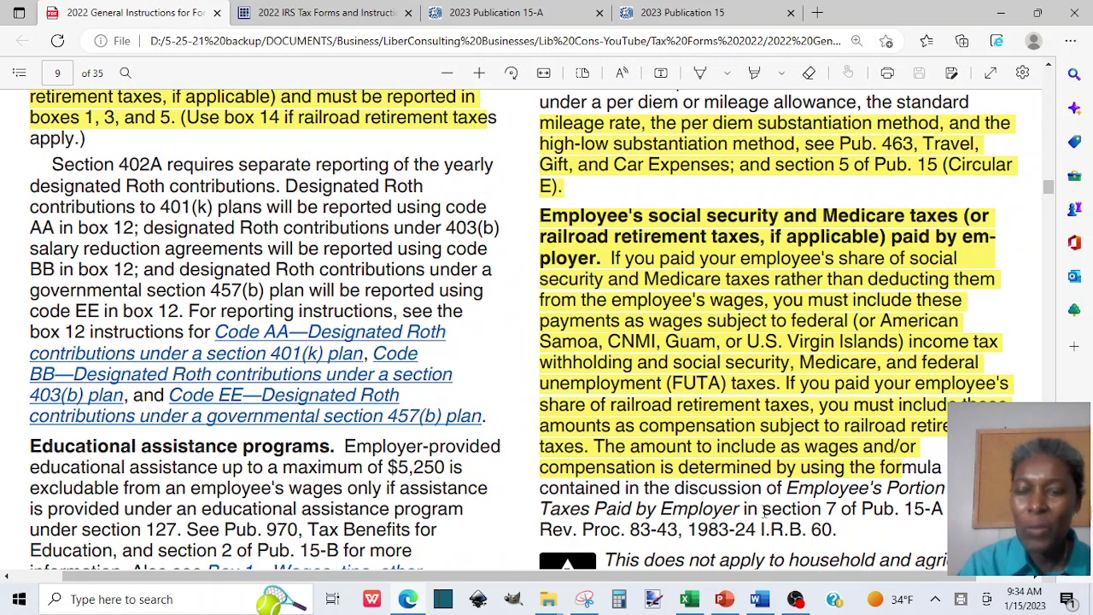
Dismiss the highlight popup and scroll to the Fringe benefits paragraph on page 10.
left_click(843, 436)
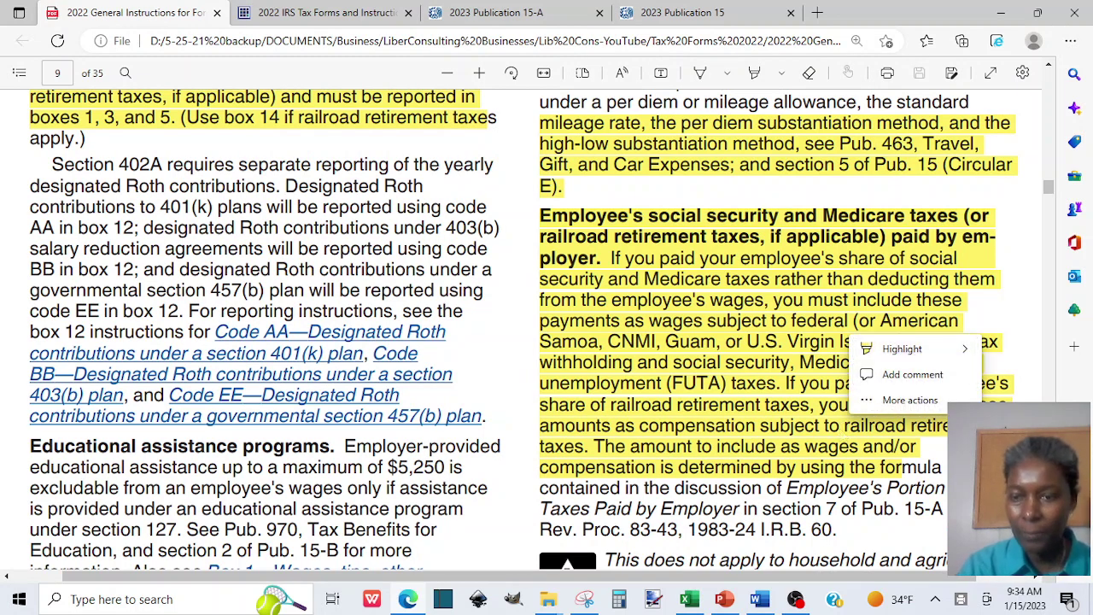
left_click(843, 435)
scroll(844, 436, "down", 3)
scroll(843, 435, "down", 9)
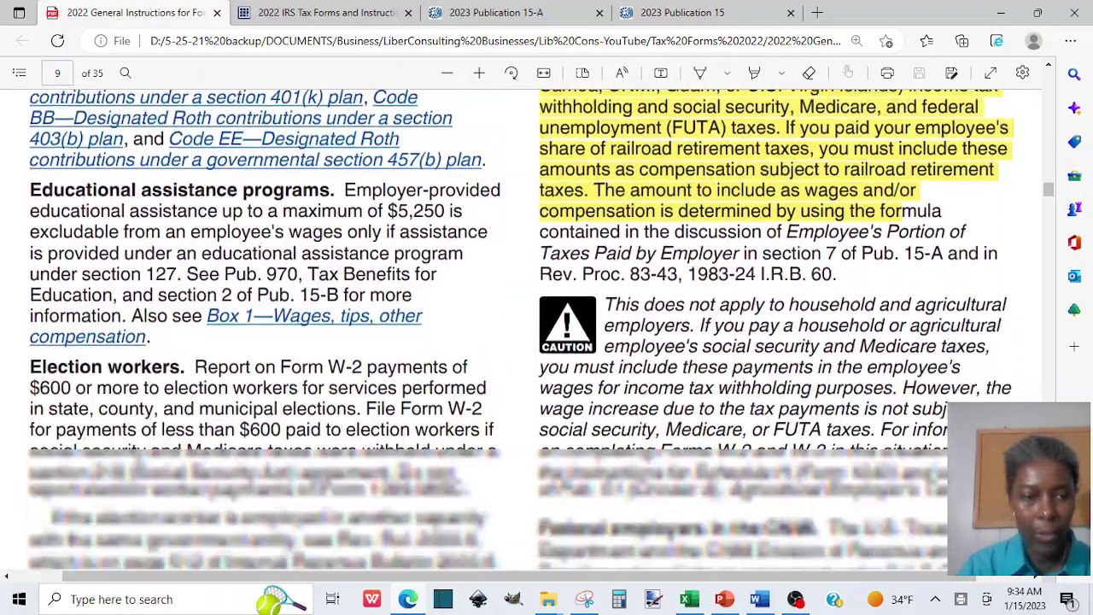
scroll(843, 436, "down", 7)
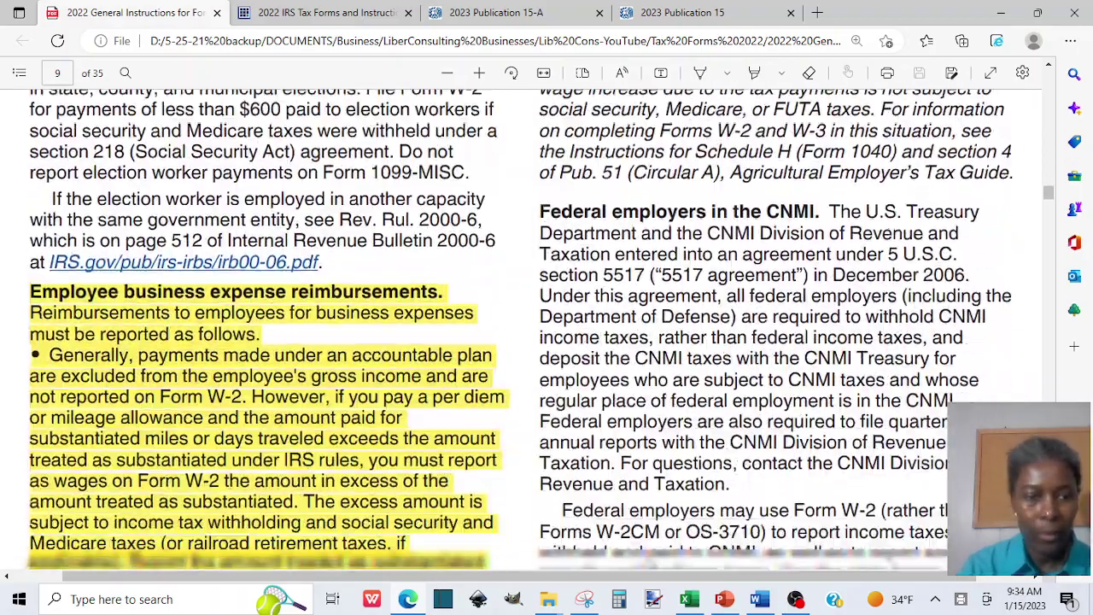
scroll(521, 329, "down", 9)
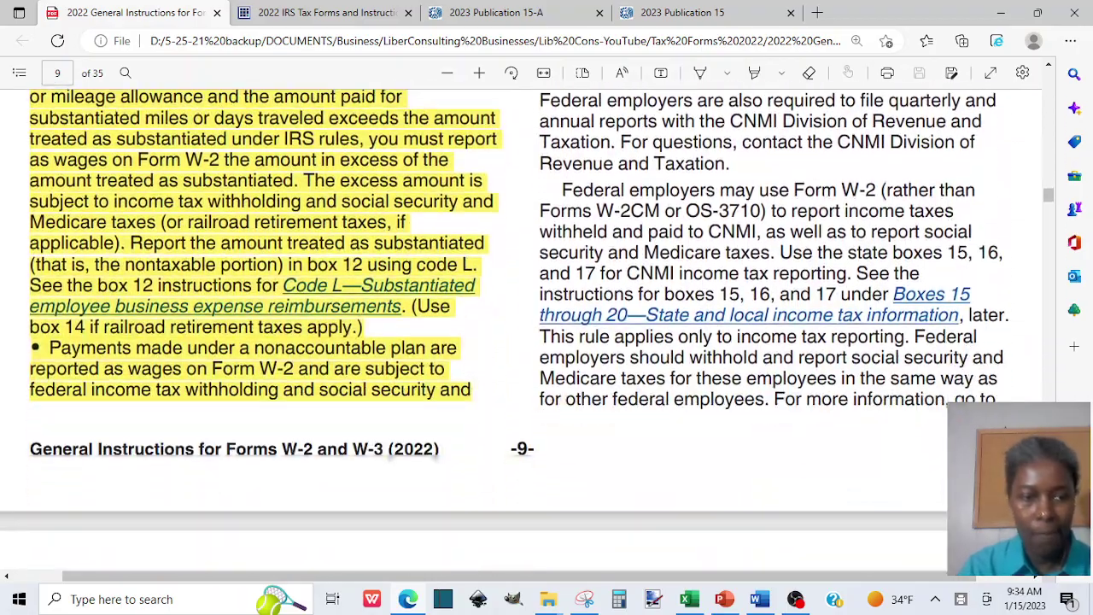
scroll(451, 244, "down", 12)
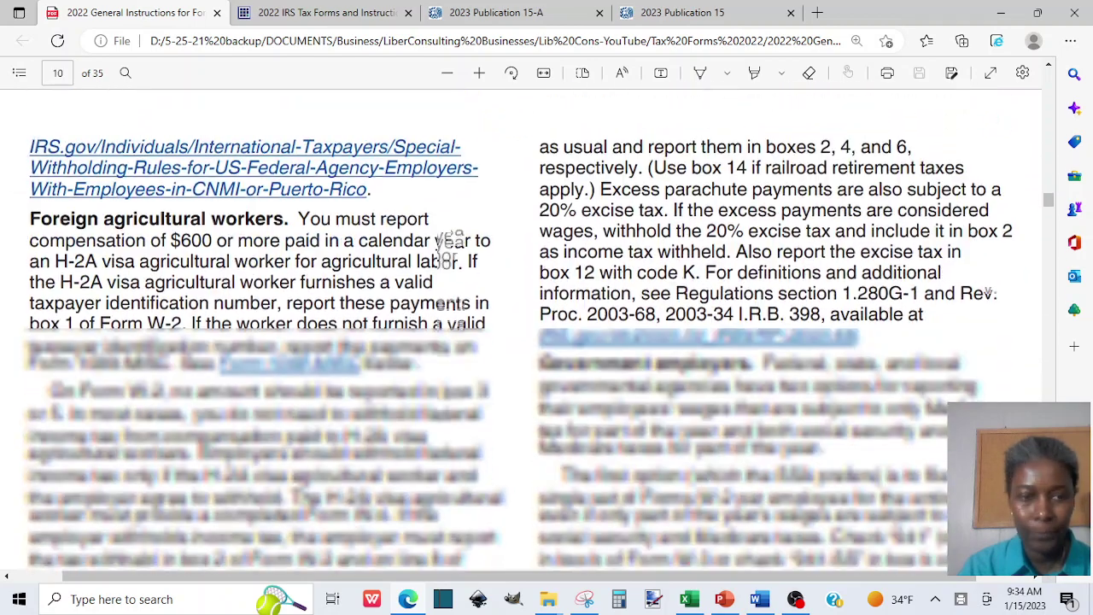
scroll(522, 329, "down", 6)
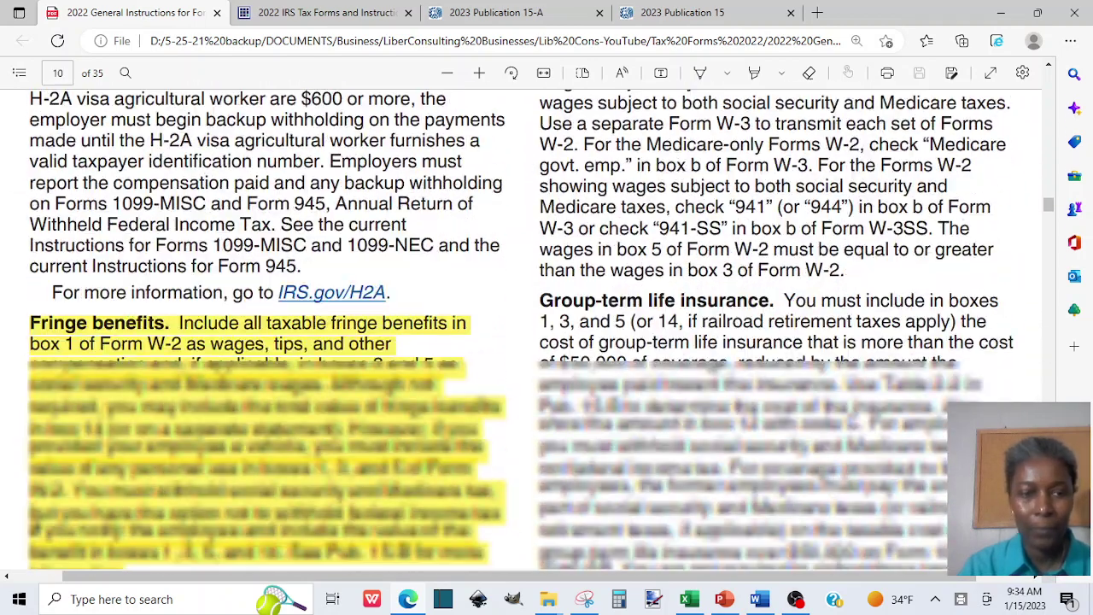
scroll(521, 330, "down", 3)
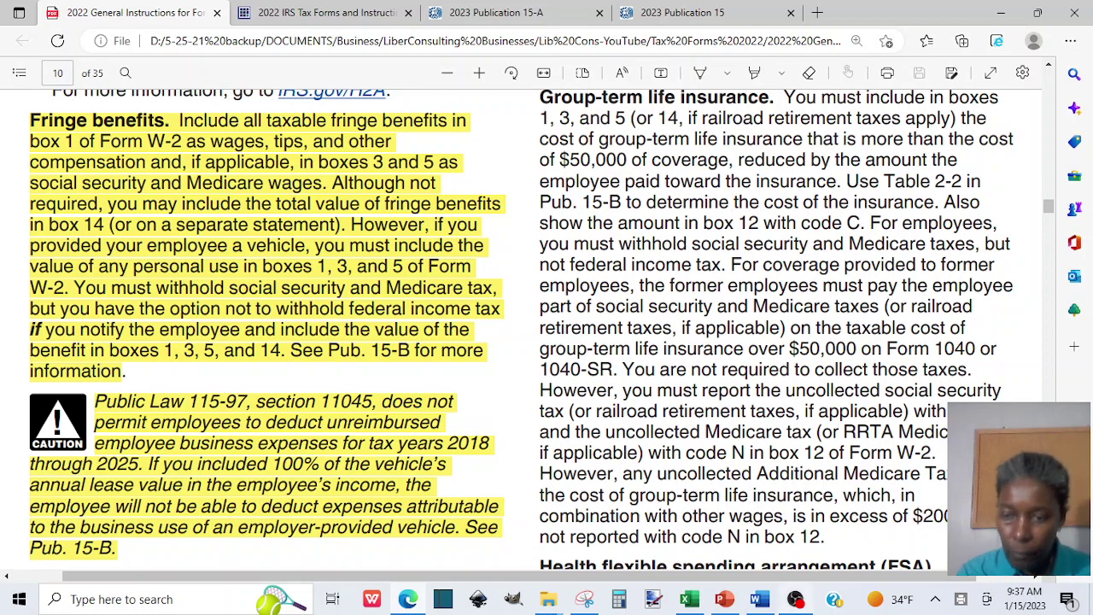
Scroll through page 12 to the SIMPLE retirement account passage on page 13.
scroll(1057, 577, "down", 5)
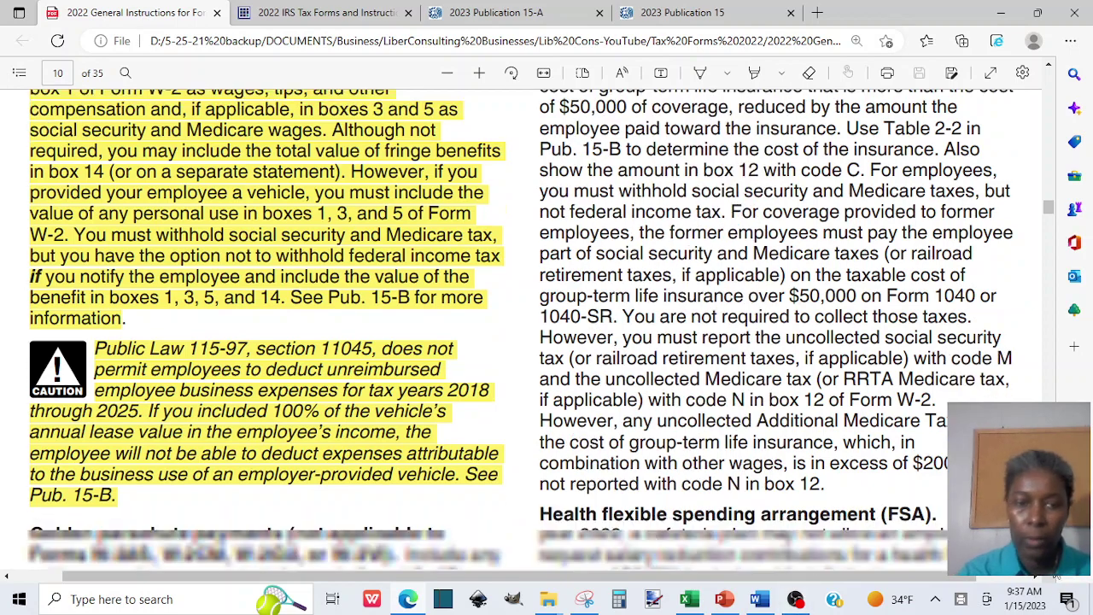
scroll(1058, 577, "down", 6)
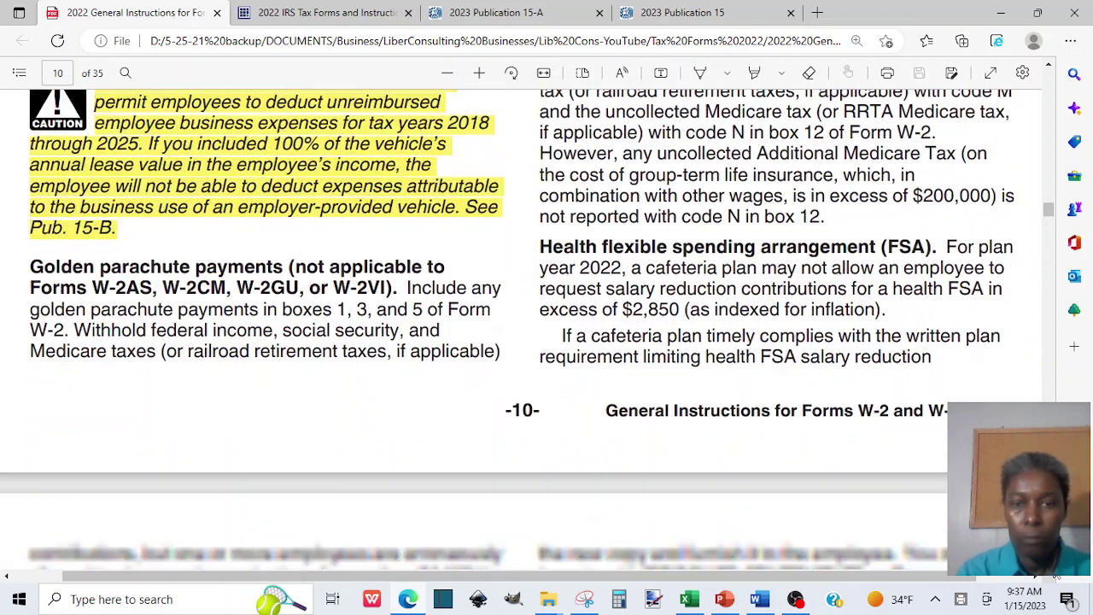
scroll(1058, 577, "down", 4)
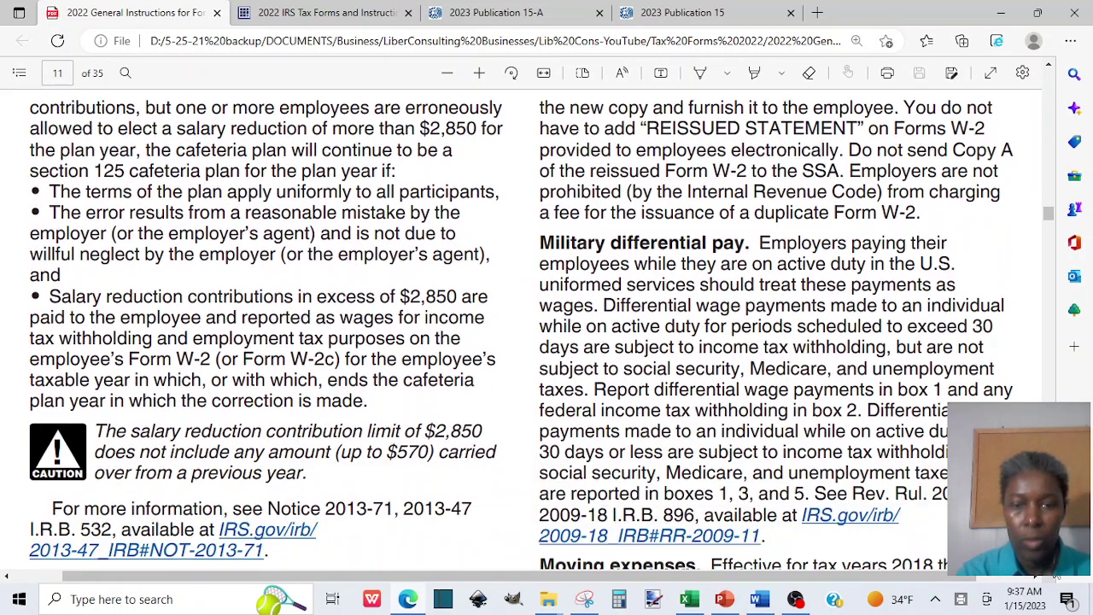
scroll(1057, 578, "down", 6)
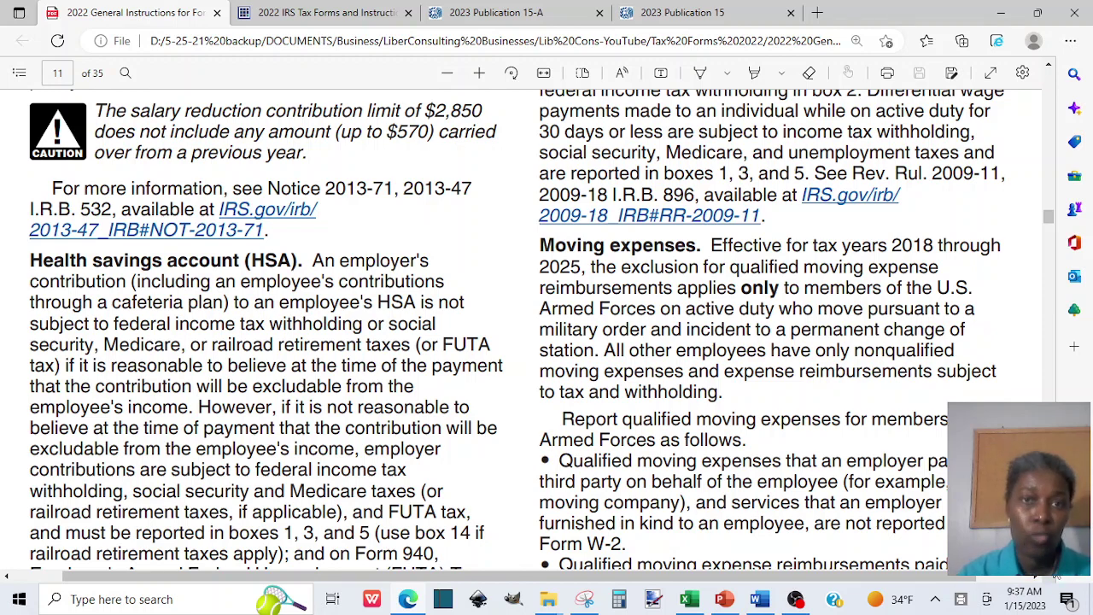
scroll(513, 329, "down", 5)
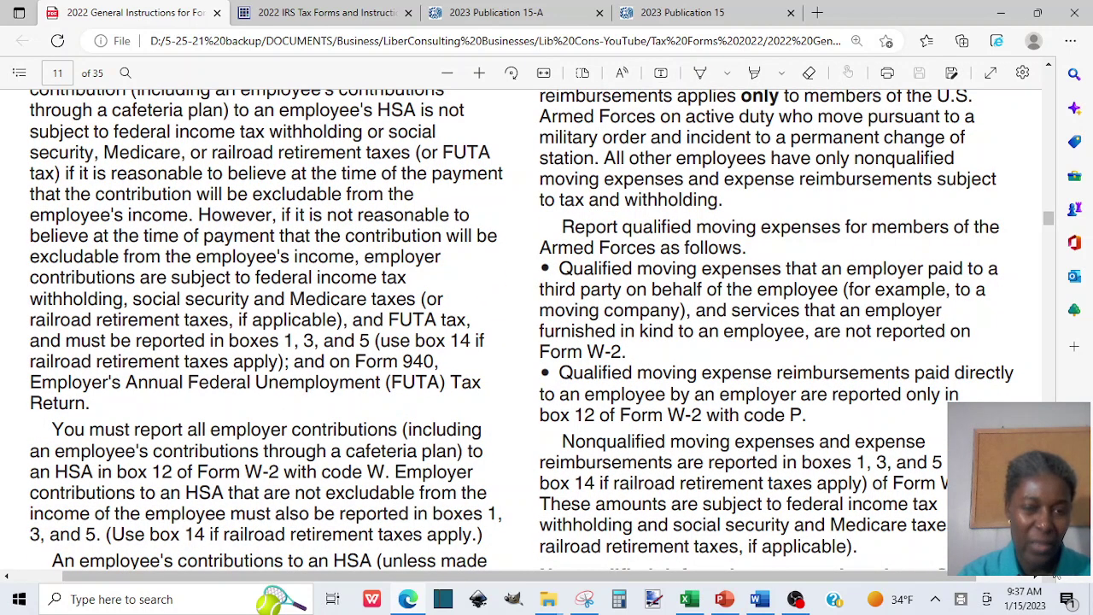
scroll(521, 330, "down", 6)
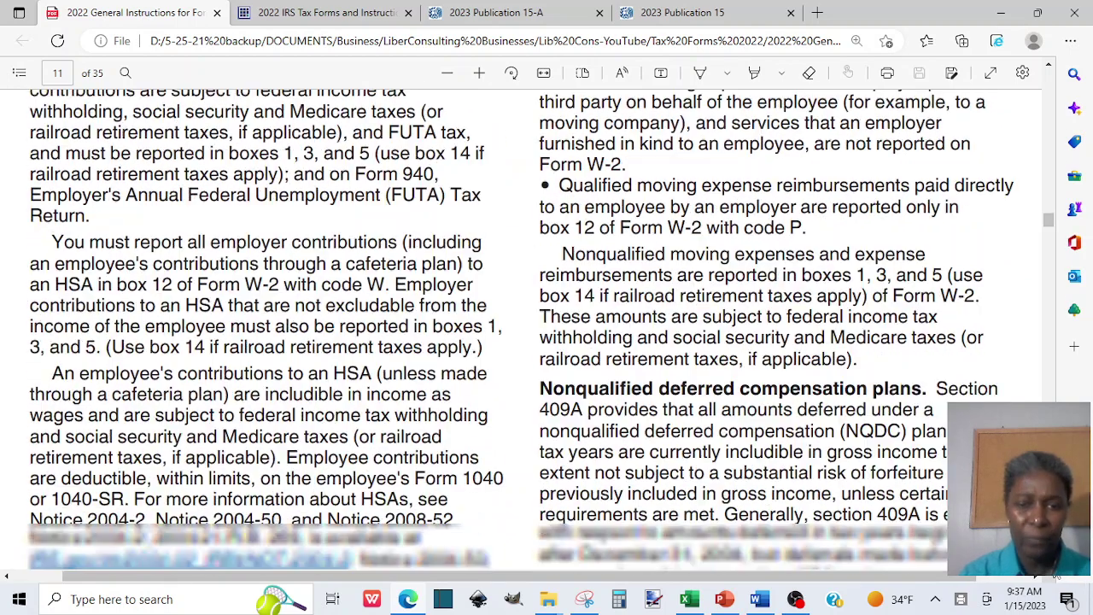
scroll(541, 330, "down", 8)
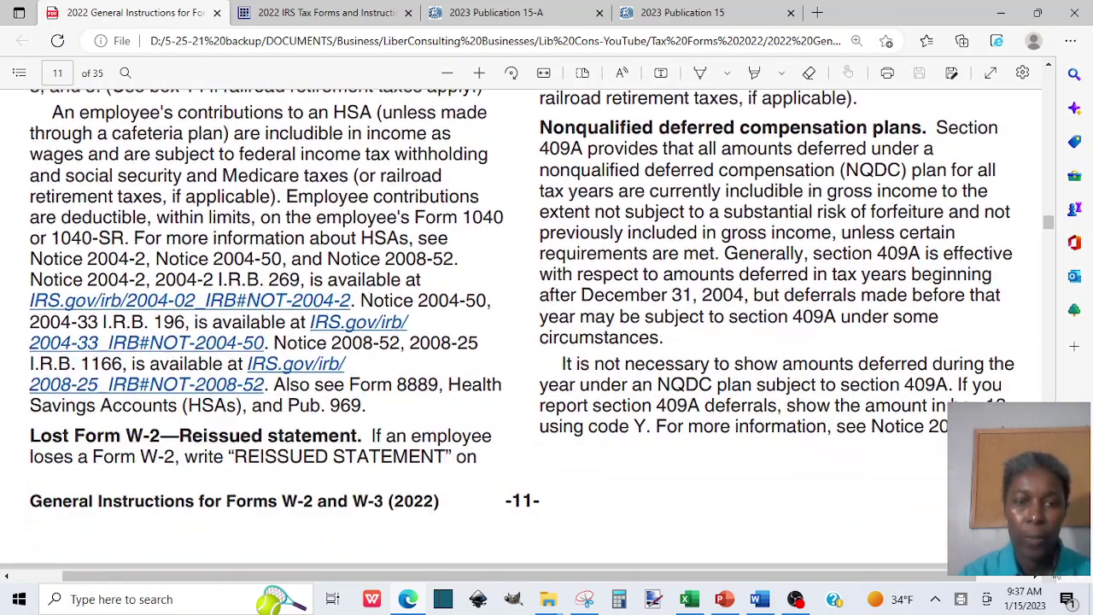
scroll(541, 330, "down", 7)
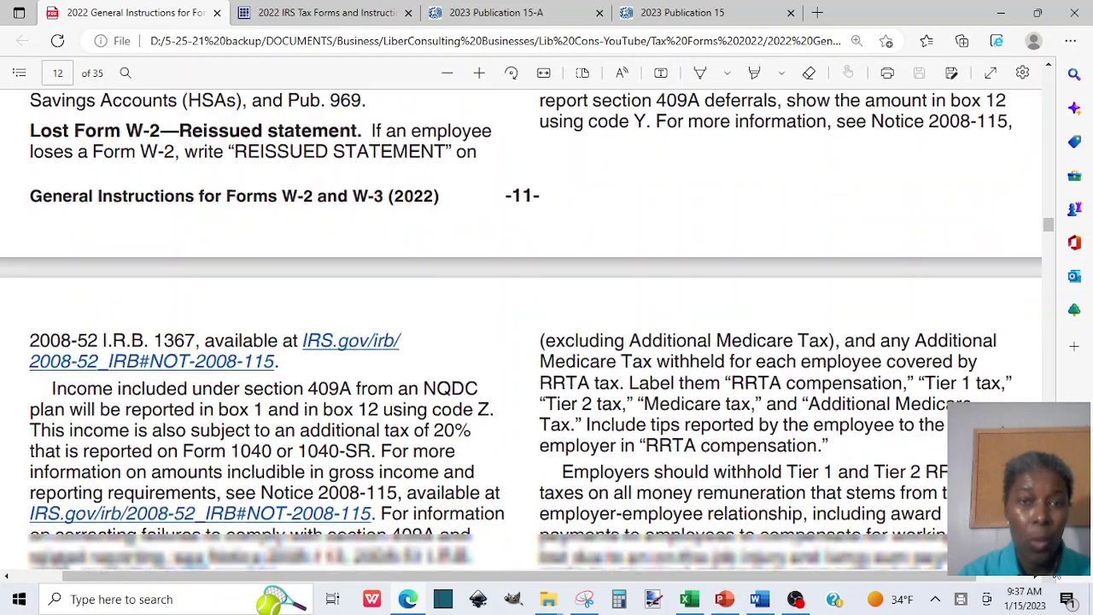
scroll(521, 330, "down", 5)
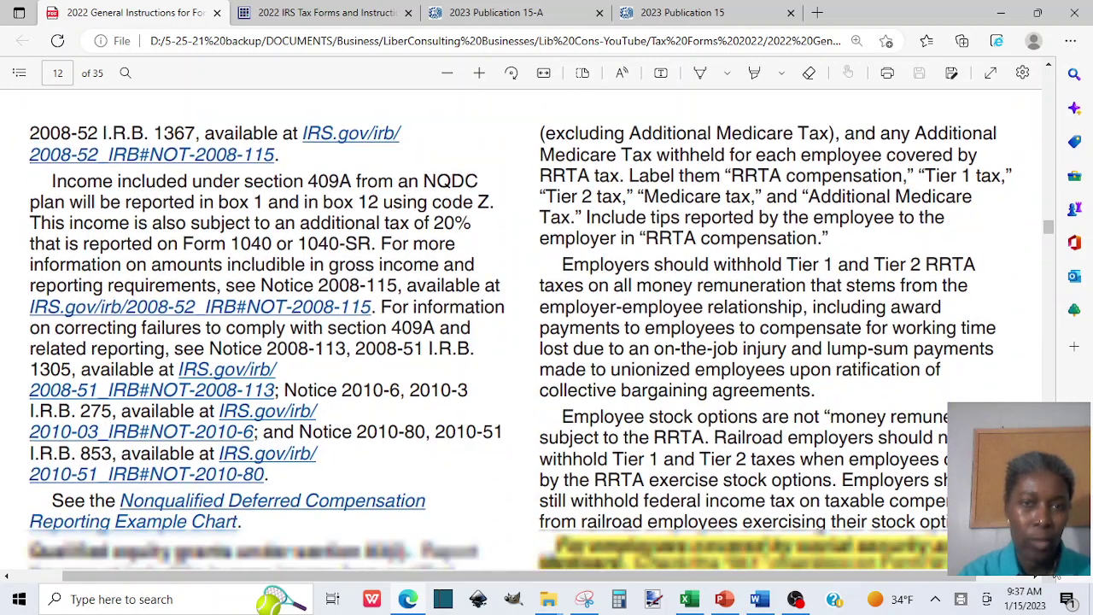
scroll(521, 330, "down", 7)
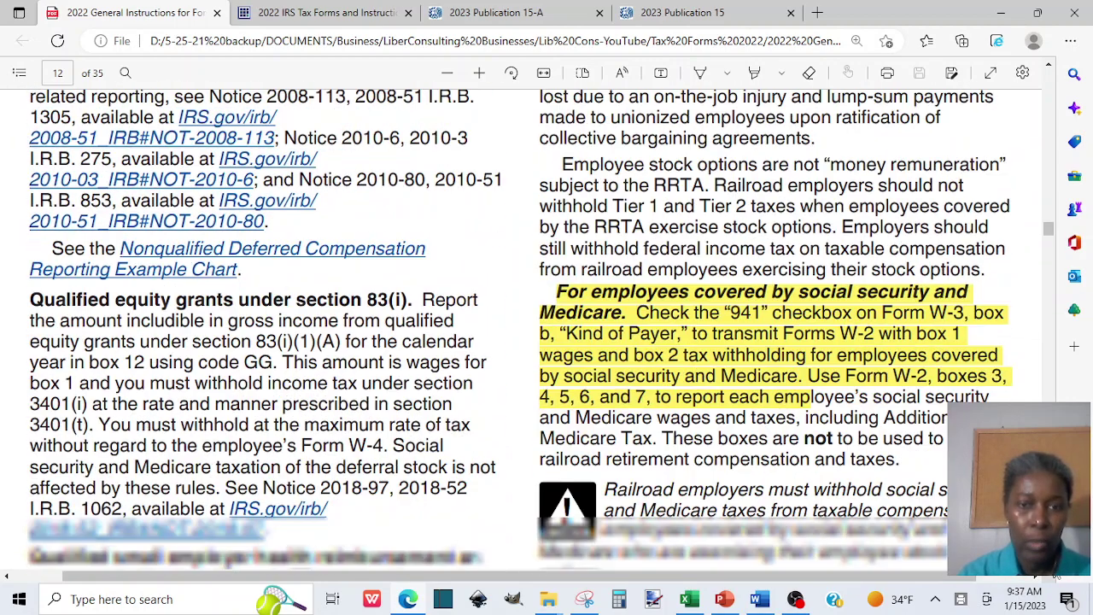
scroll(521, 330, "down", 2)
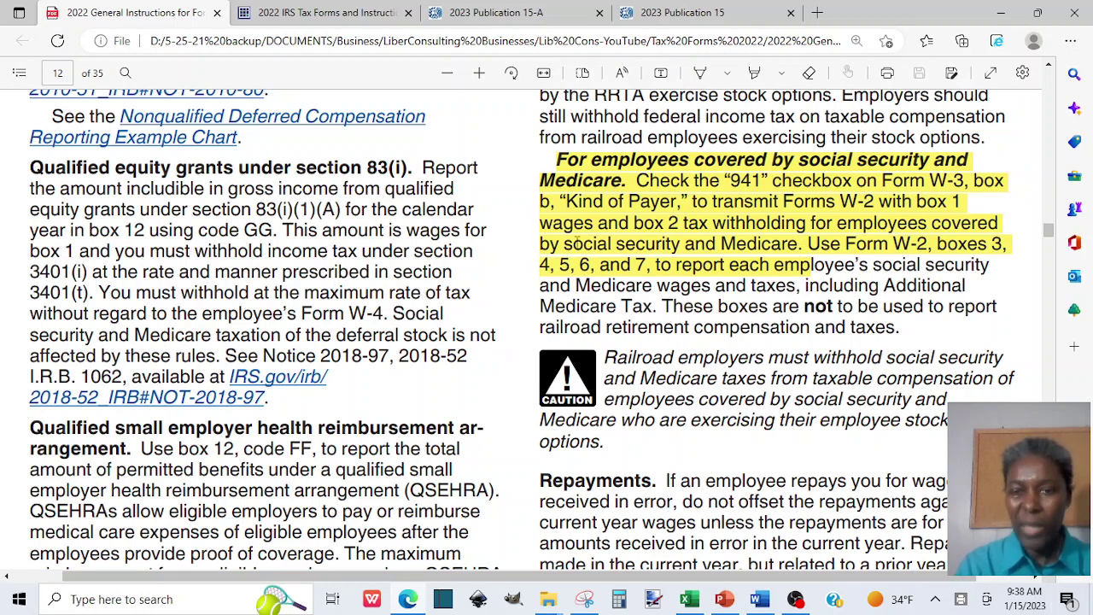
scroll(601, 368, "down", 3)
scroll(601, 368, "down", 4)
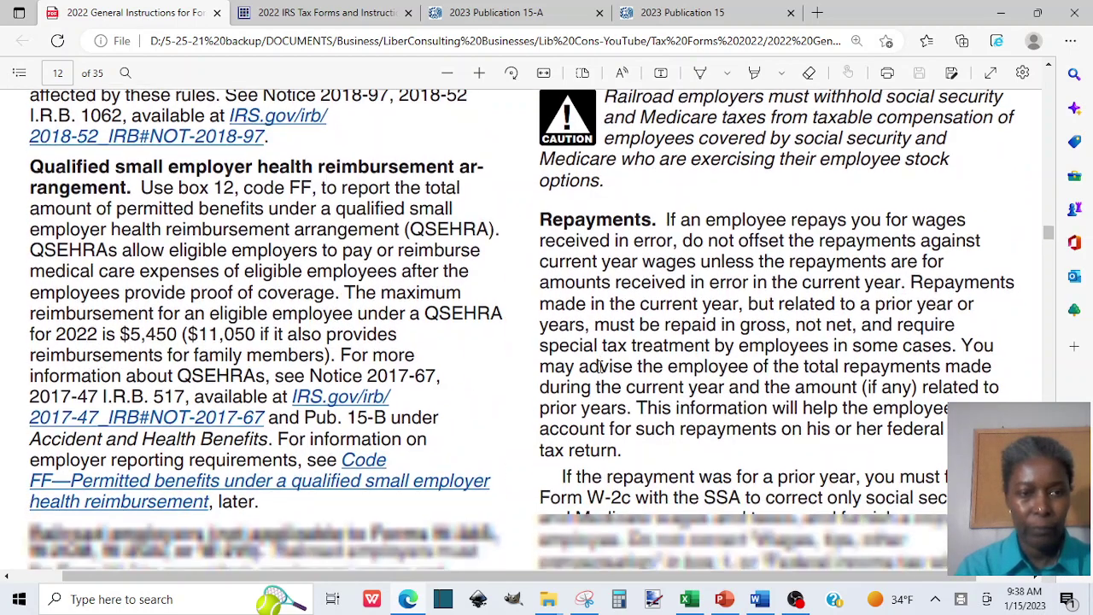
scroll(600, 367, "down", 4)
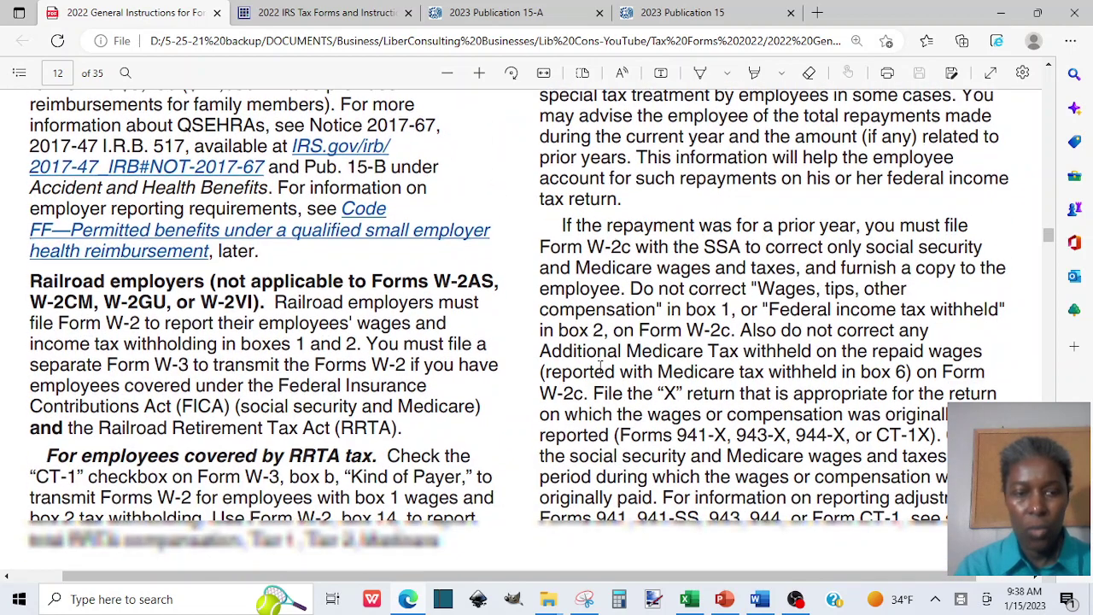
scroll(601, 367, "down", 4)
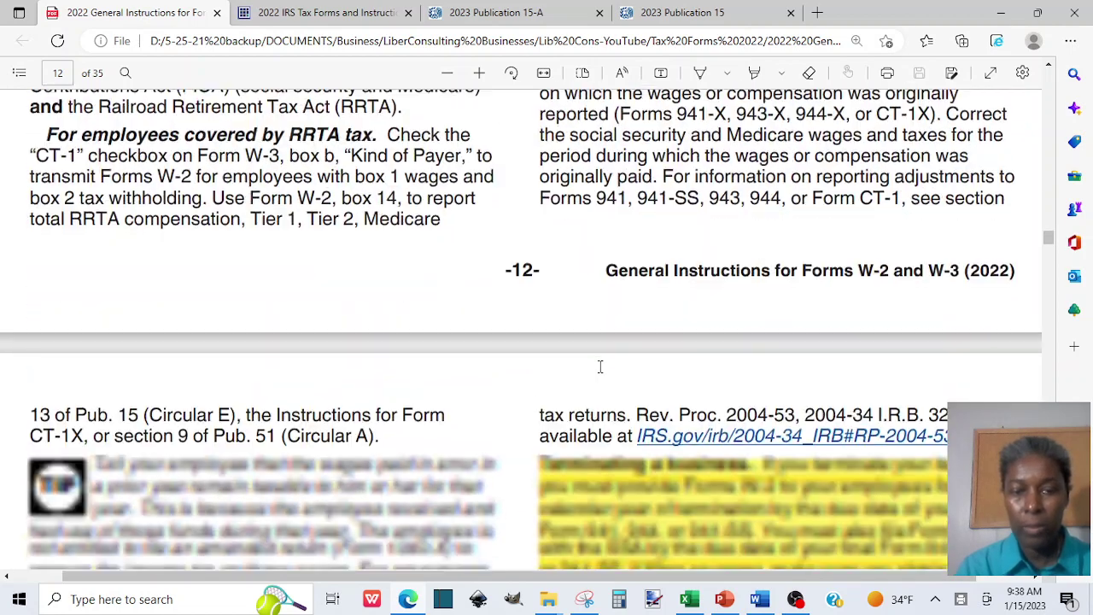
scroll(603, 366, "down", 3)
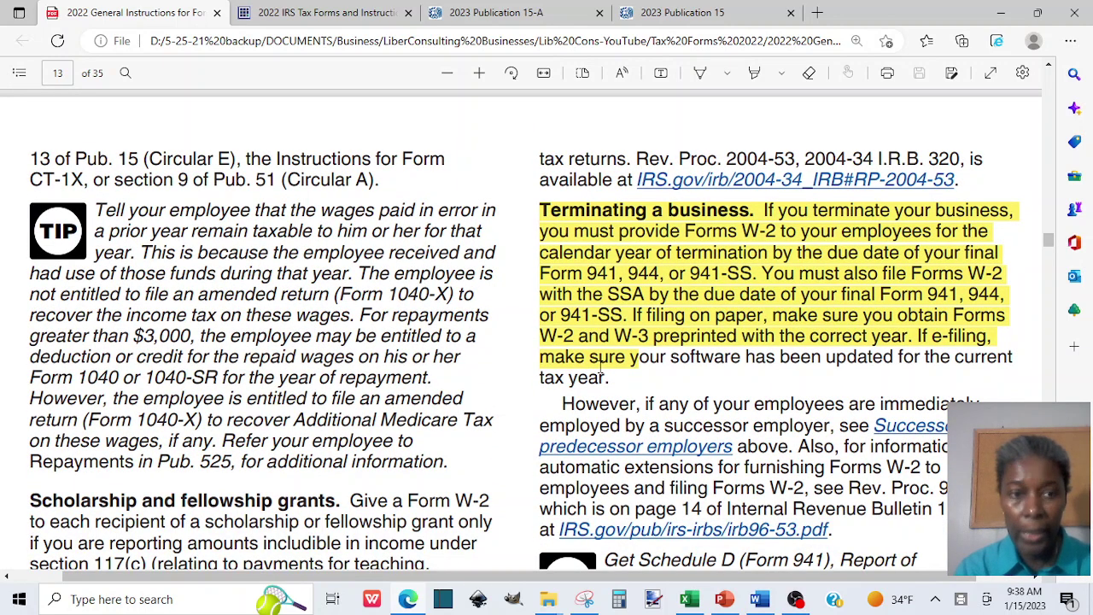
scroll(603, 365, "down", 7)
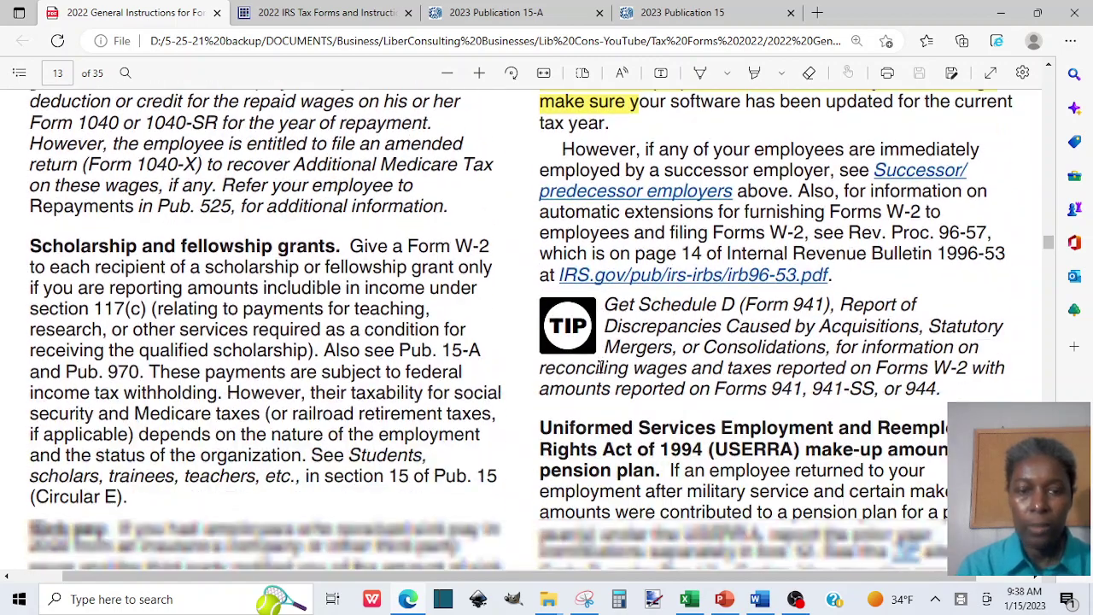
scroll(602, 366, "down", 9)
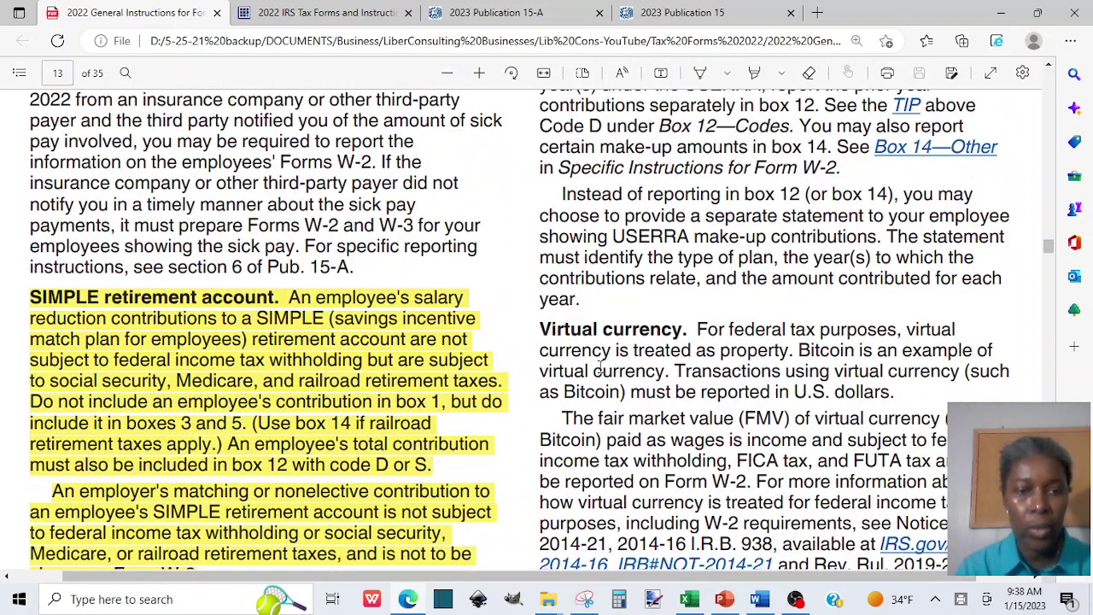
scroll(600, 366, "down", 3)
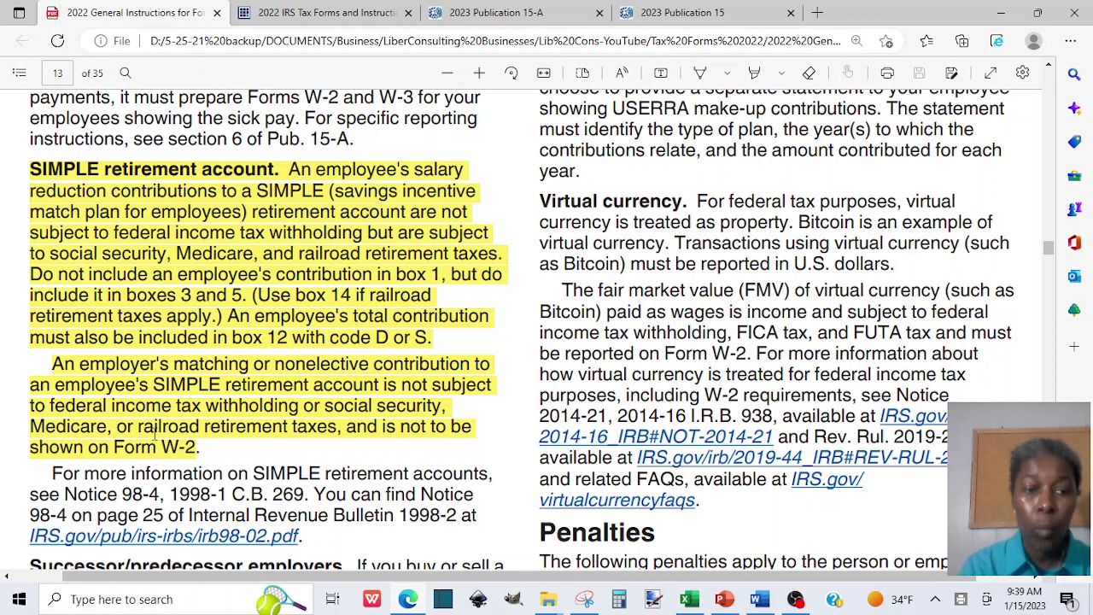
Scroll through pages 14 and 15 to Box 1—Wages, tips, other compensation on page 16.
scroll(527, 492, "down", 3)
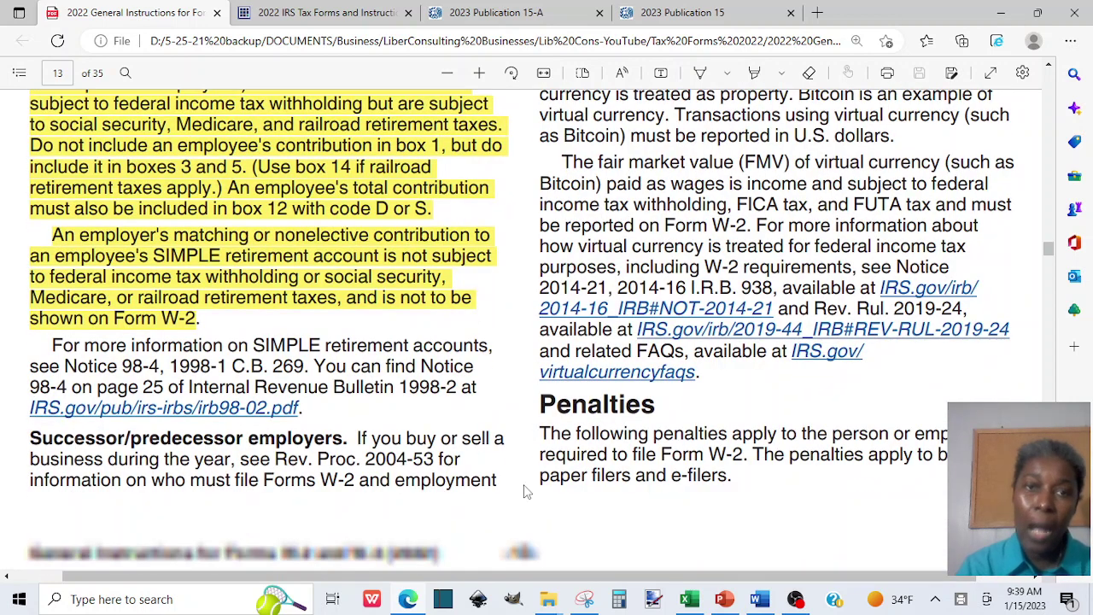
scroll(527, 492, "down", 10)
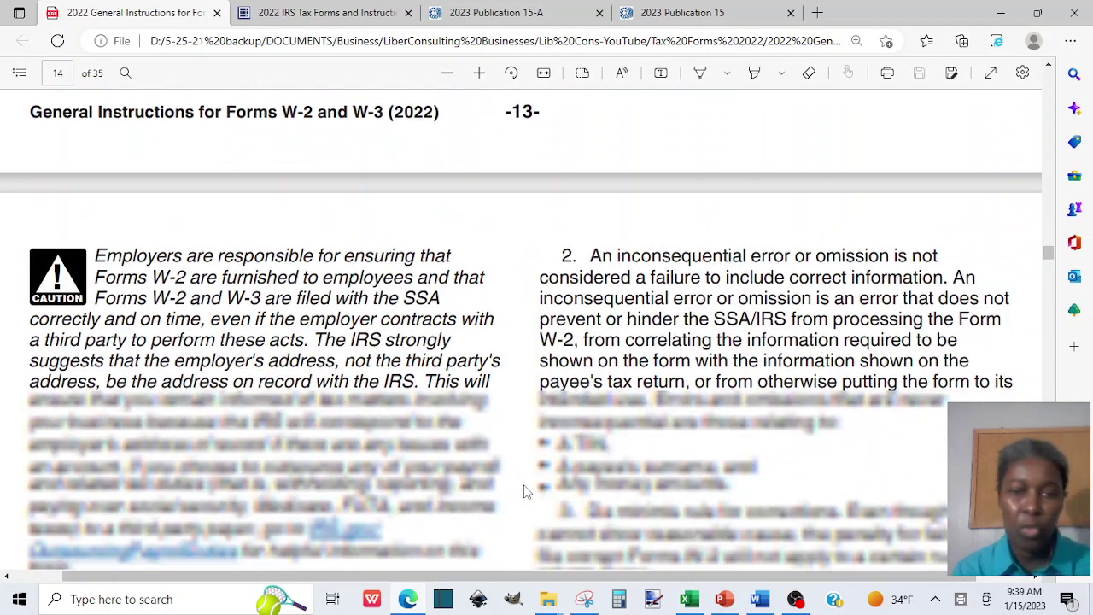
scroll(525, 486, "down", 3)
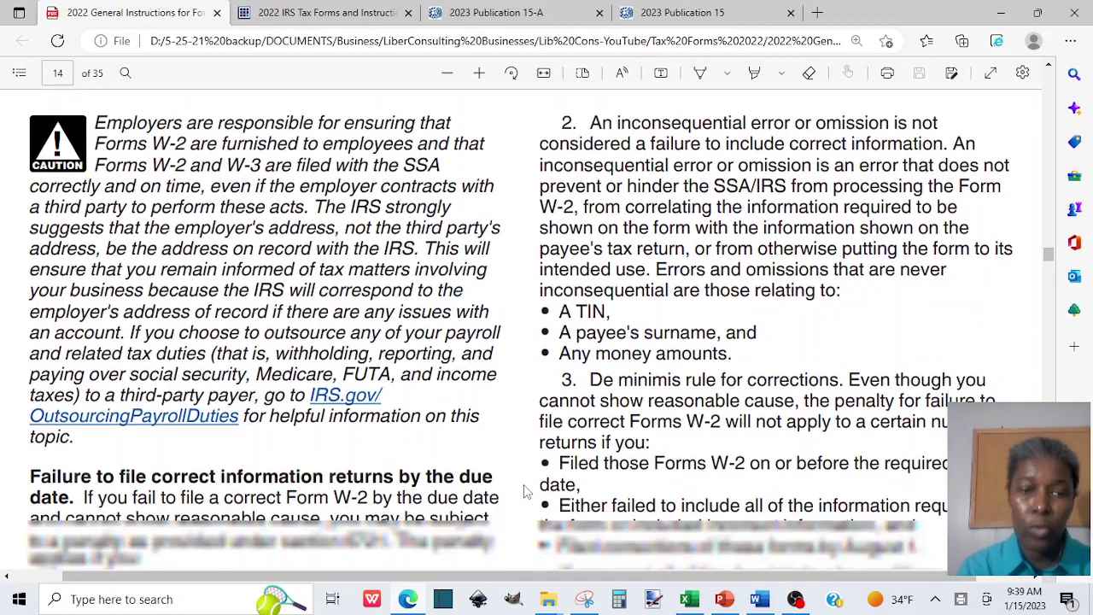
scroll(527, 492, "down", 6)
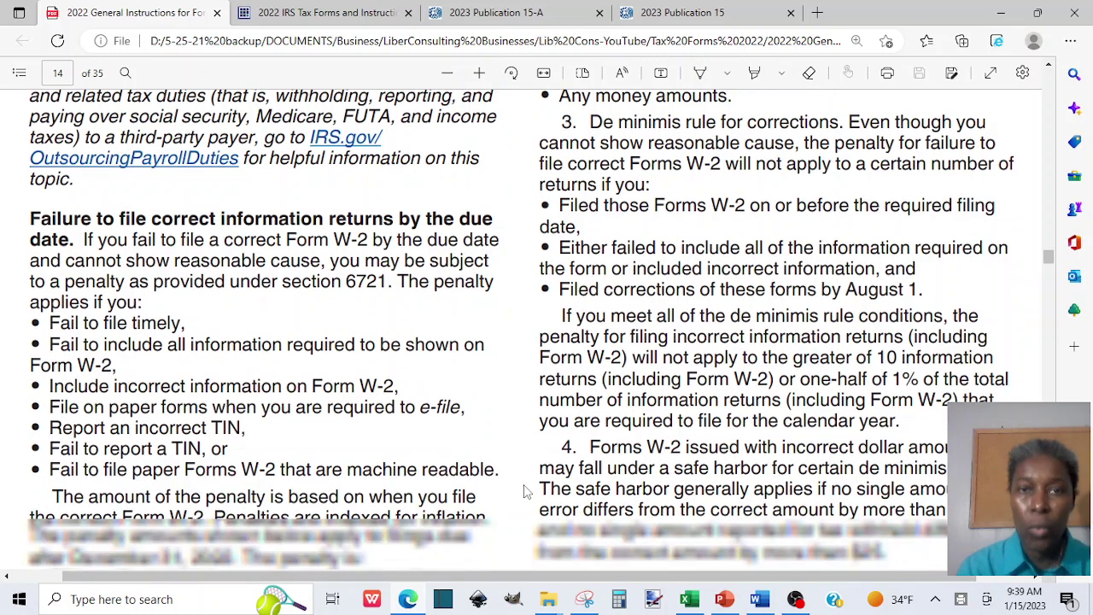
scroll(528, 492, "down", 20)
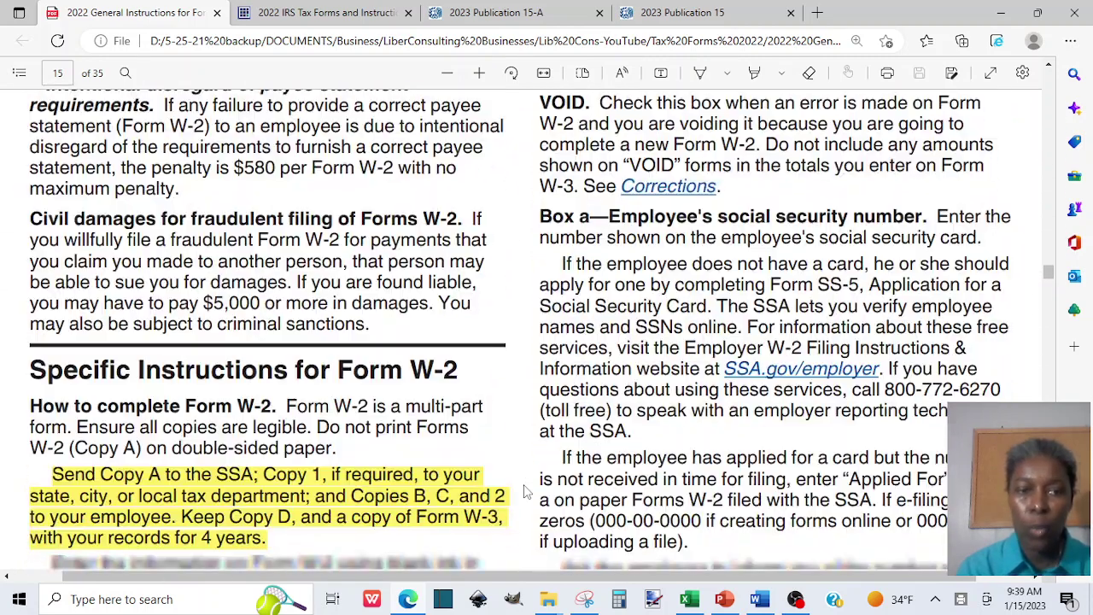
scroll(527, 492, "down", 2)
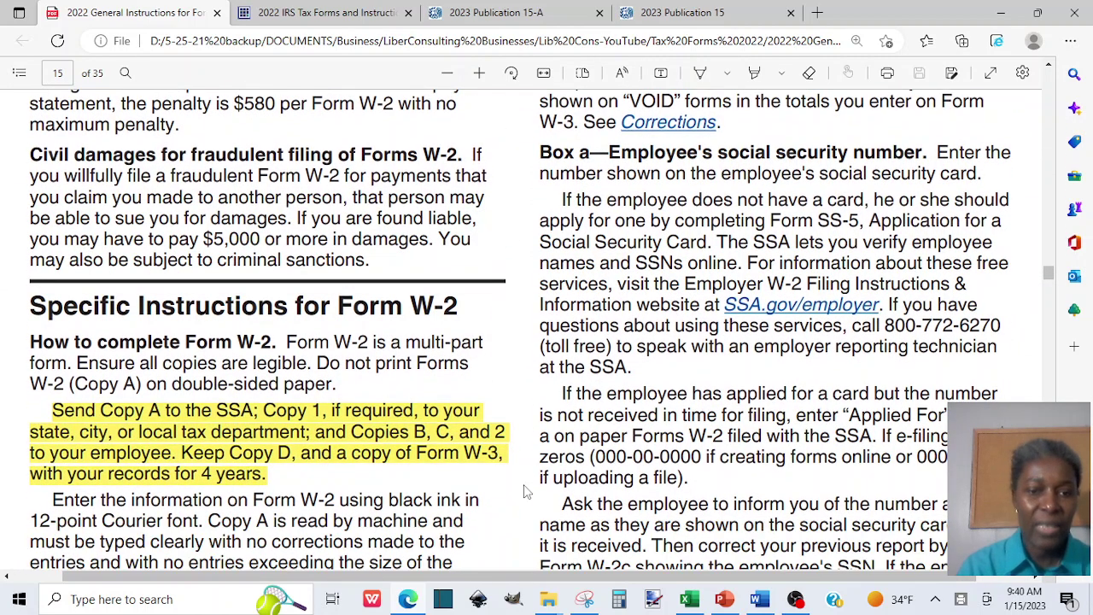
scroll(527, 492, "down", 1)
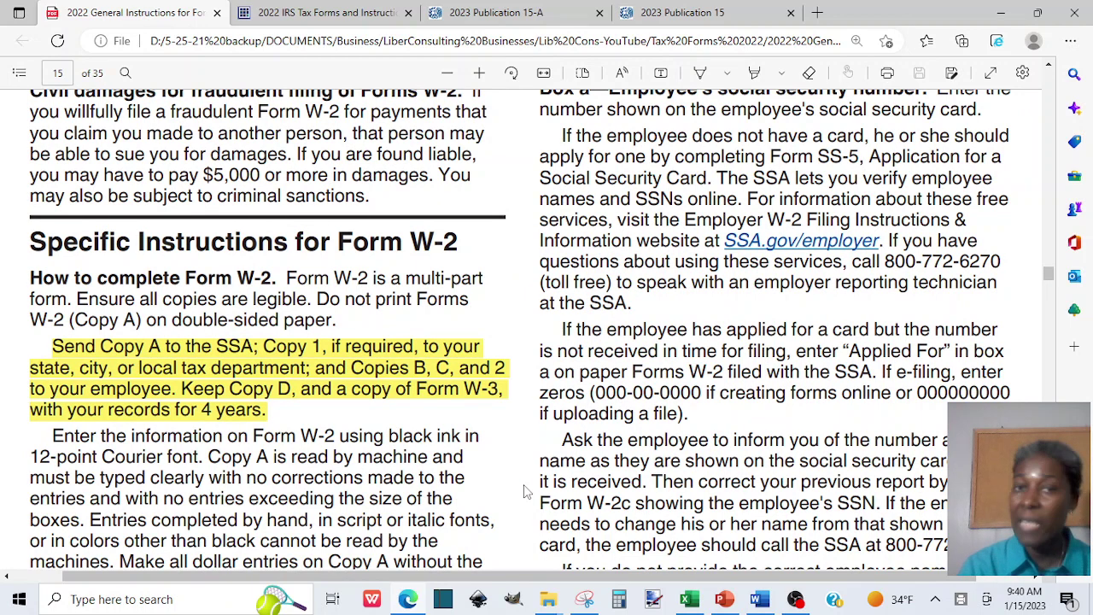
scroll(527, 492, "down", 1)
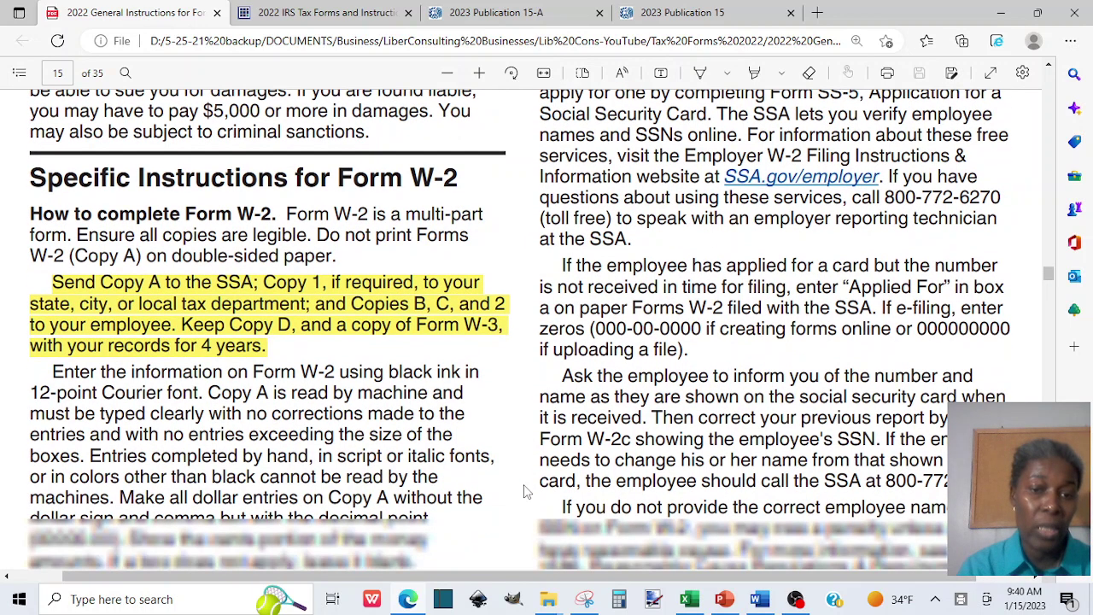
scroll(527, 492, "down", 1)
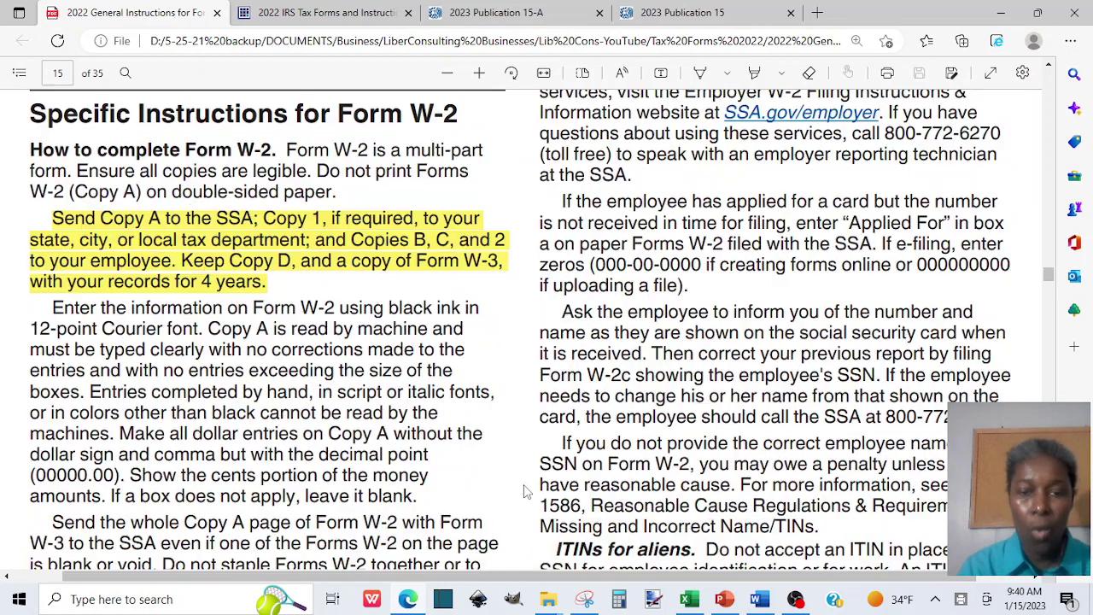
scroll(527, 492, "down", 2)
scroll(527, 492, "up", 7)
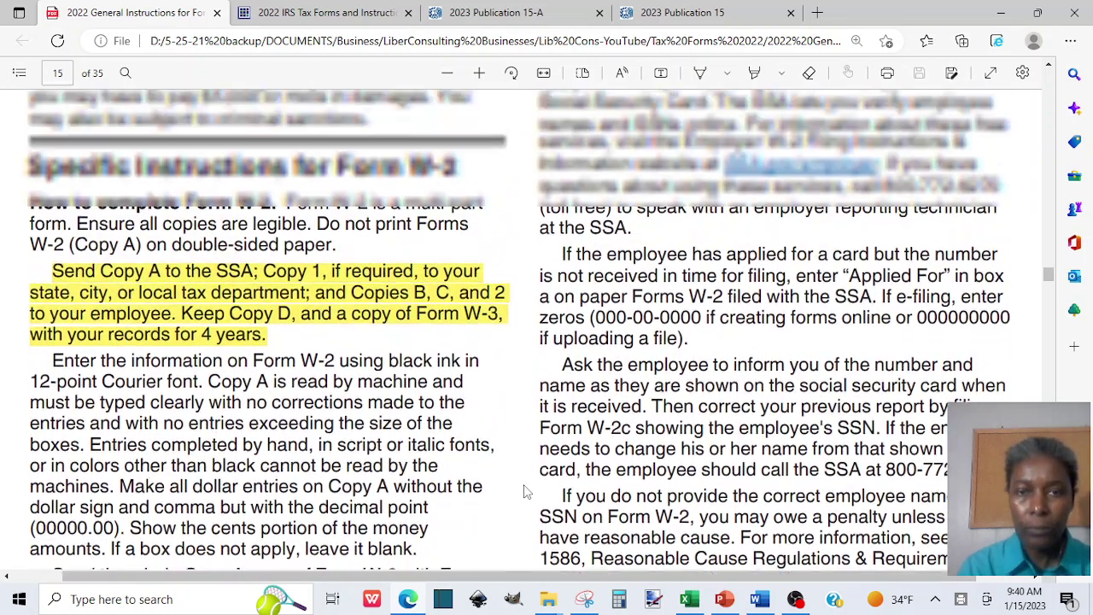
scroll(527, 492, "up", 9)
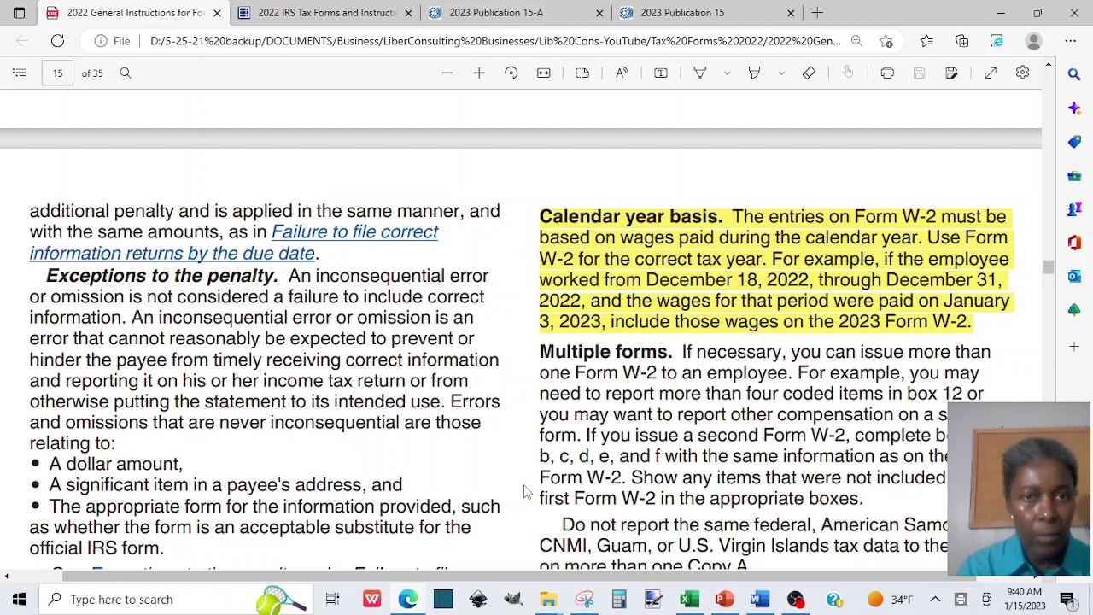
scroll(527, 492, "down", 6)
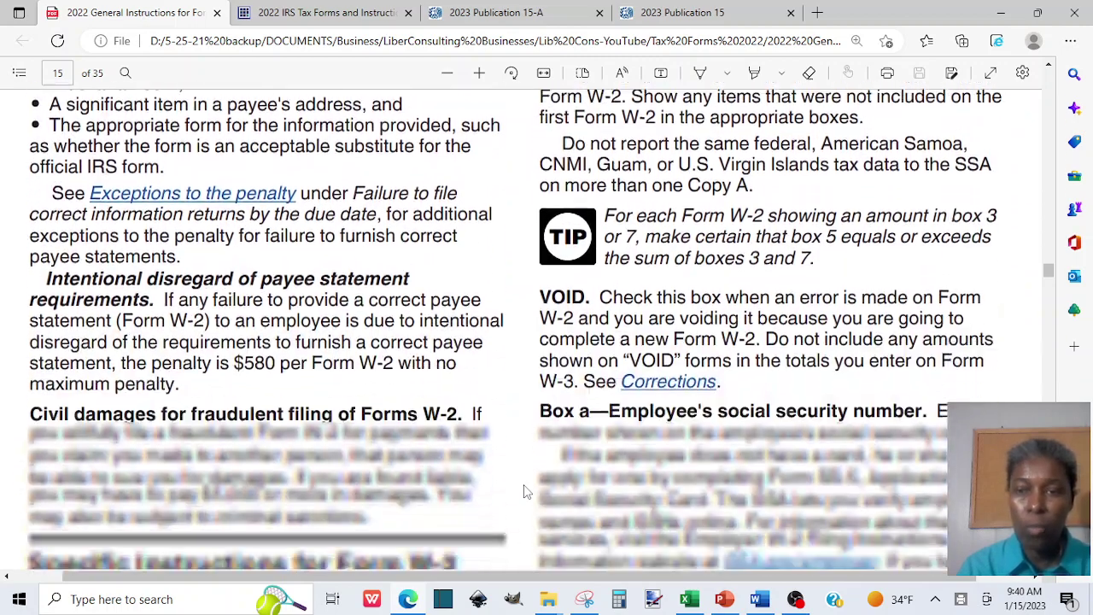
scroll(527, 492, "down", 6)
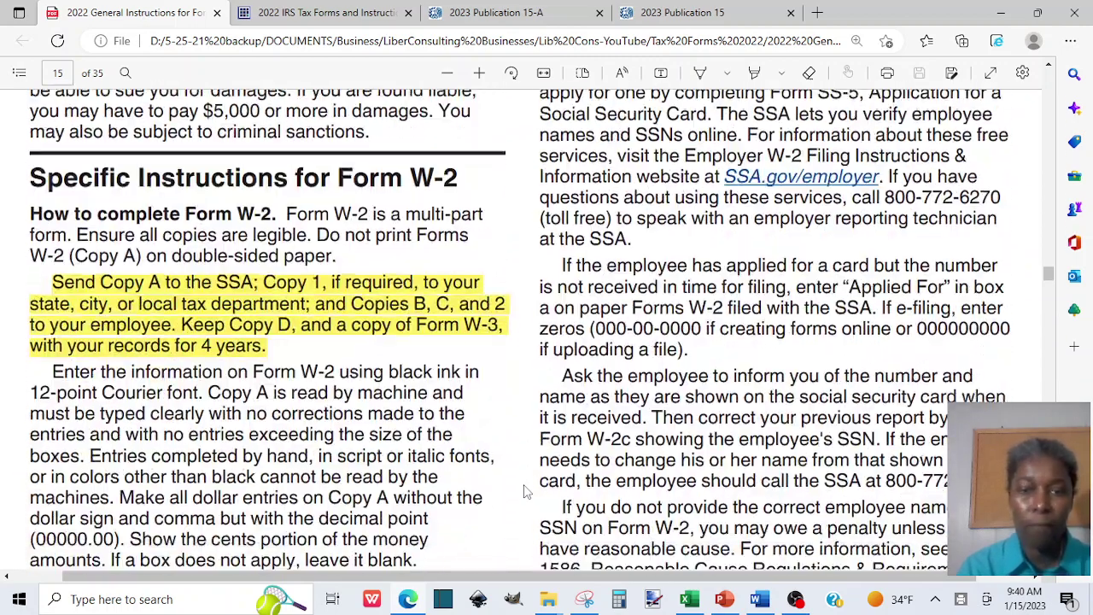
scroll(527, 492, "down", 4)
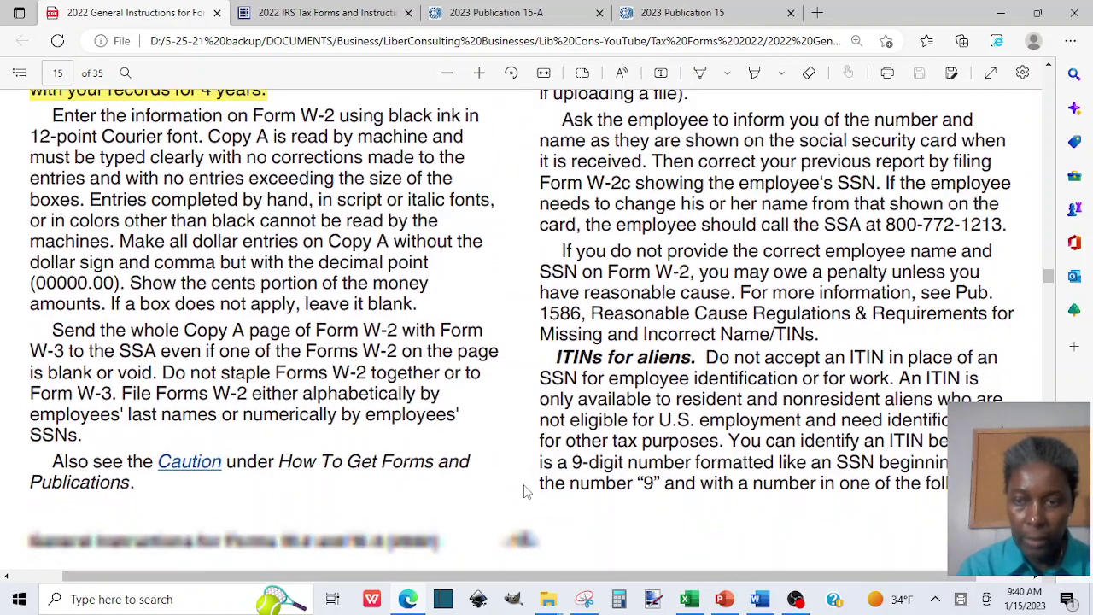
scroll(527, 492, "down", 6)
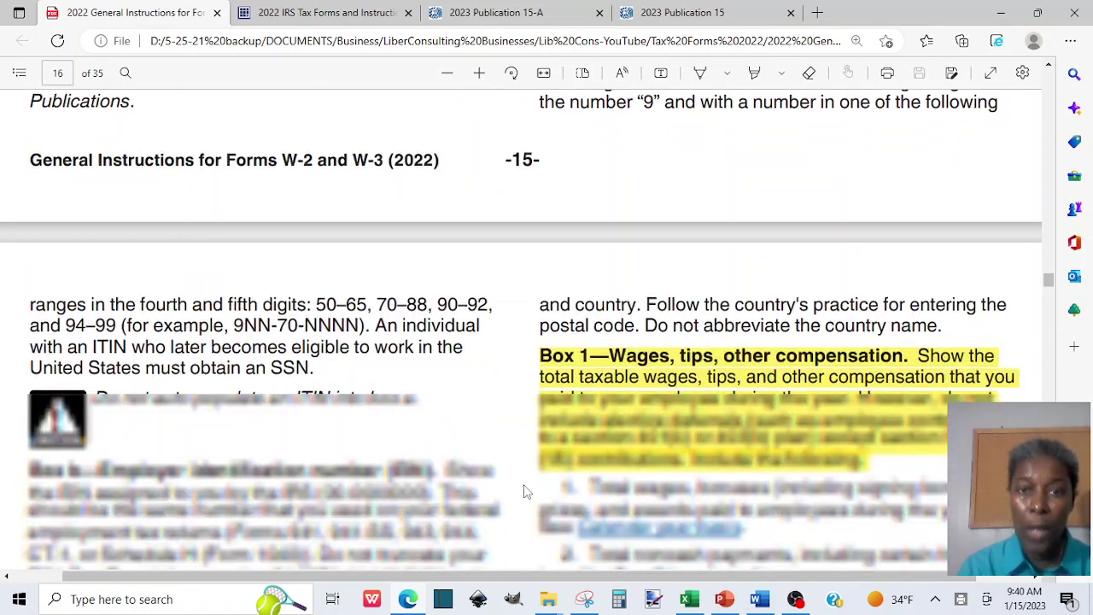
scroll(527, 492, "down", 1)
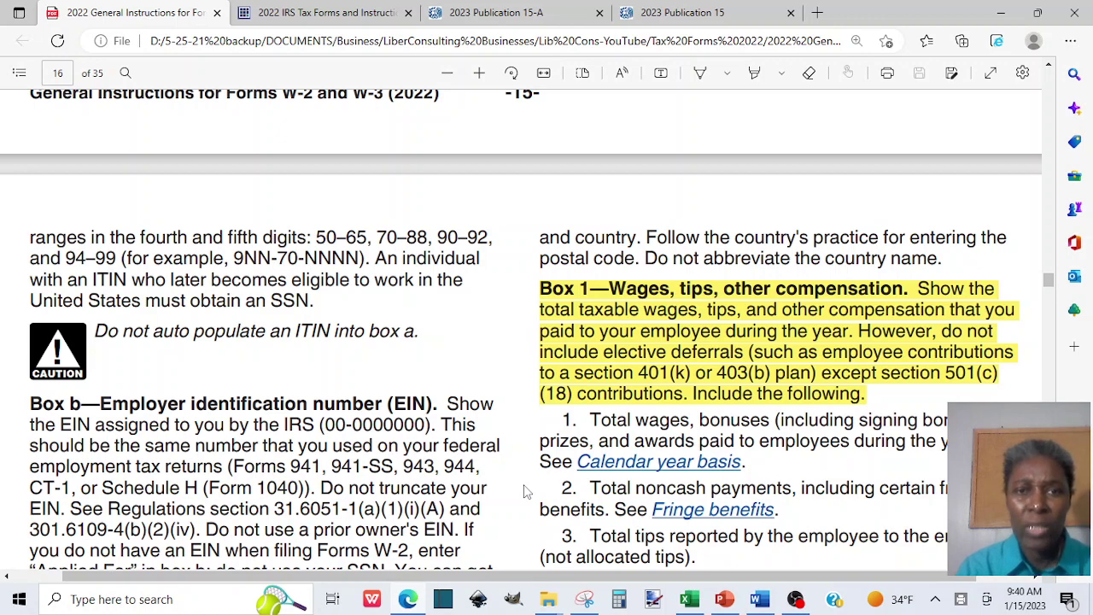
Scroll past the Box 12 codes on pages 20–21 to Box 13—Checkboxes on page 22.
scroll(527, 492, "down", 1)
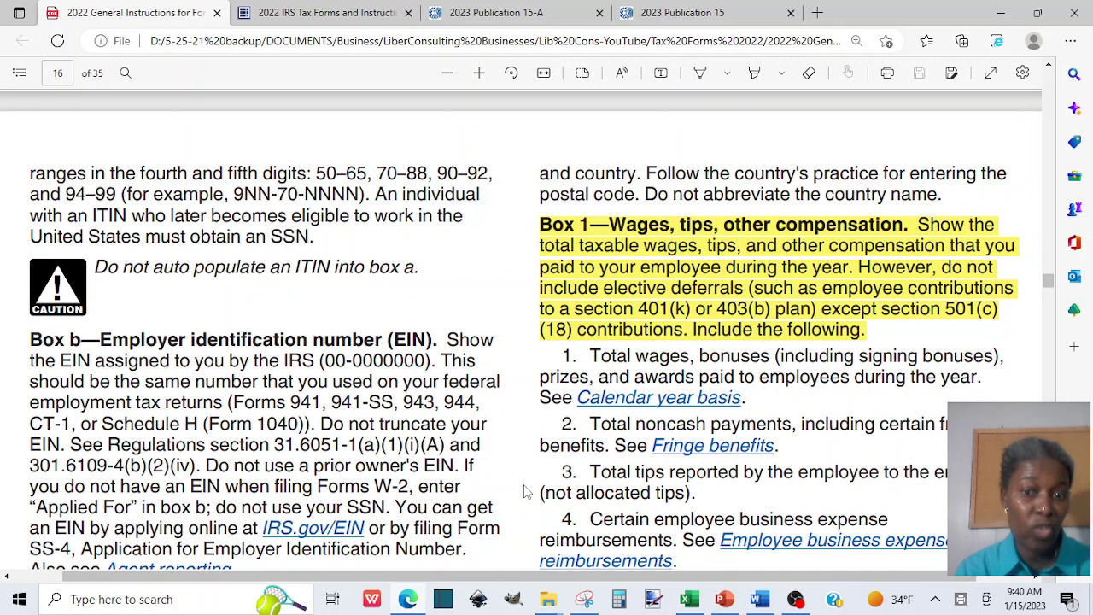
scroll(527, 492, "down", 2)
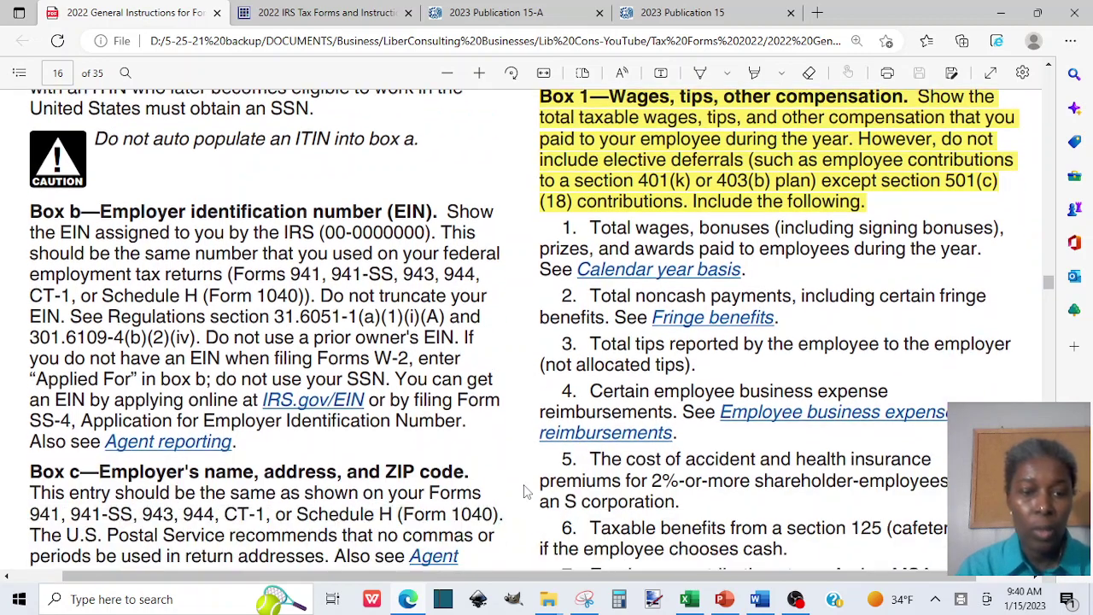
scroll(527, 492, "down", 4)
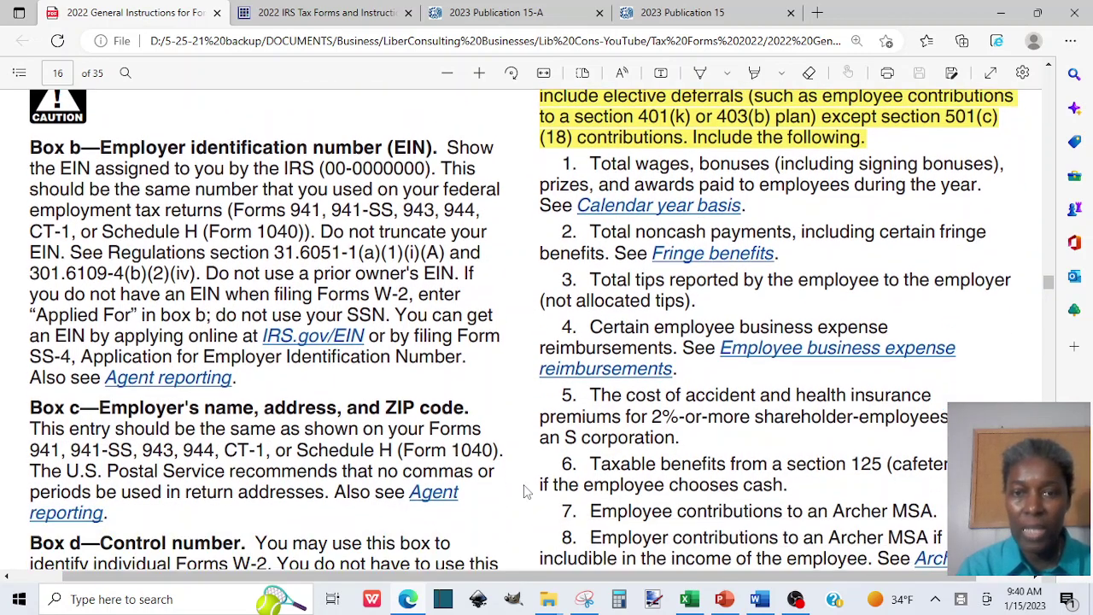
scroll(527, 492, "down", 3)
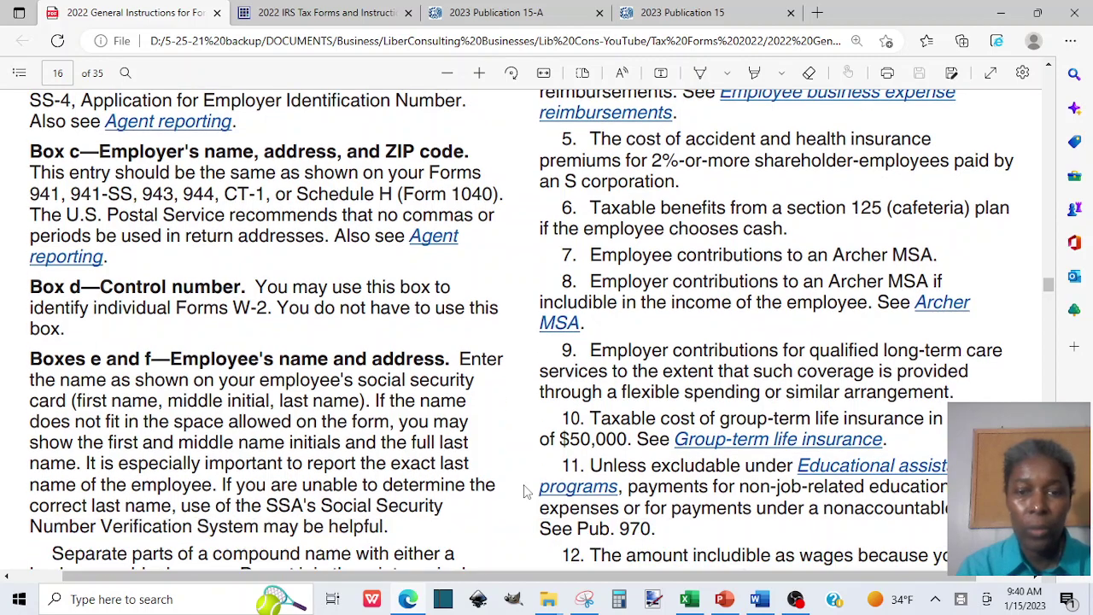
scroll(527, 492, "down", 4)
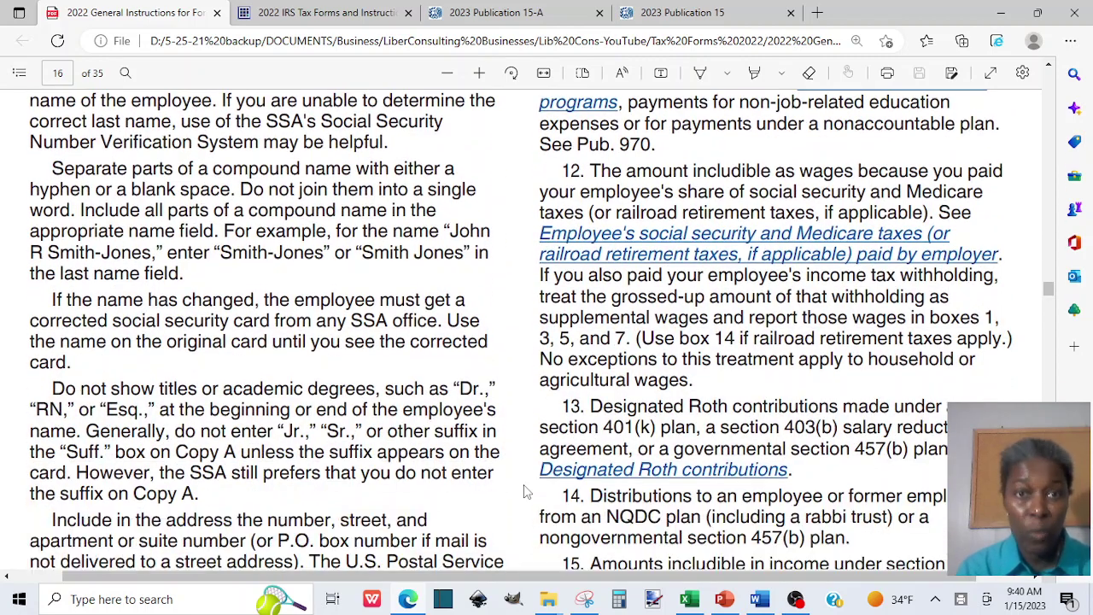
scroll(527, 492, "down", 8)
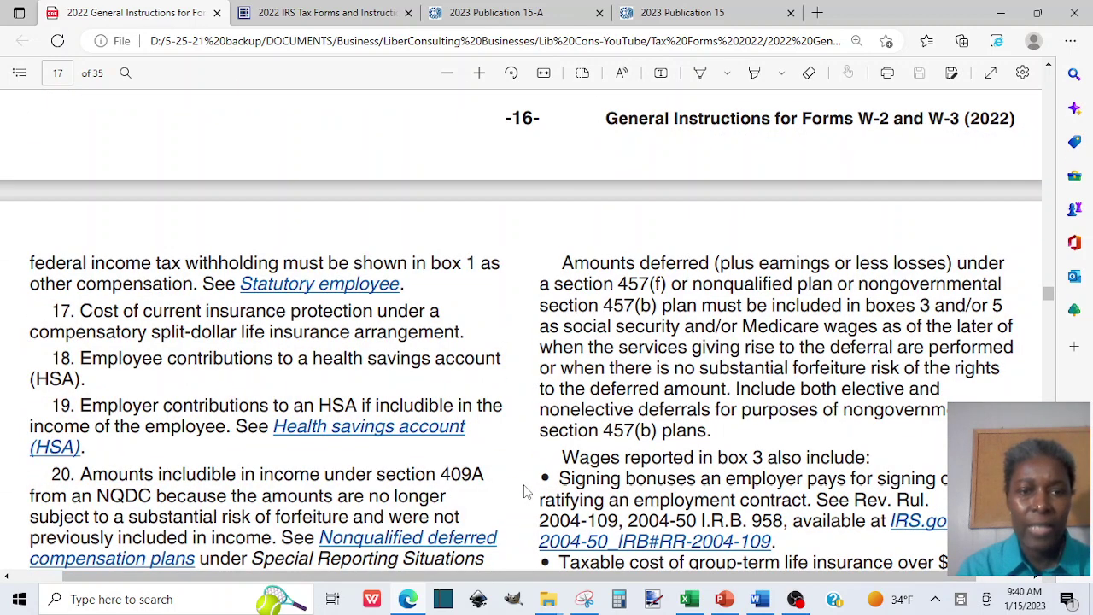
scroll(527, 492, "down", 6)
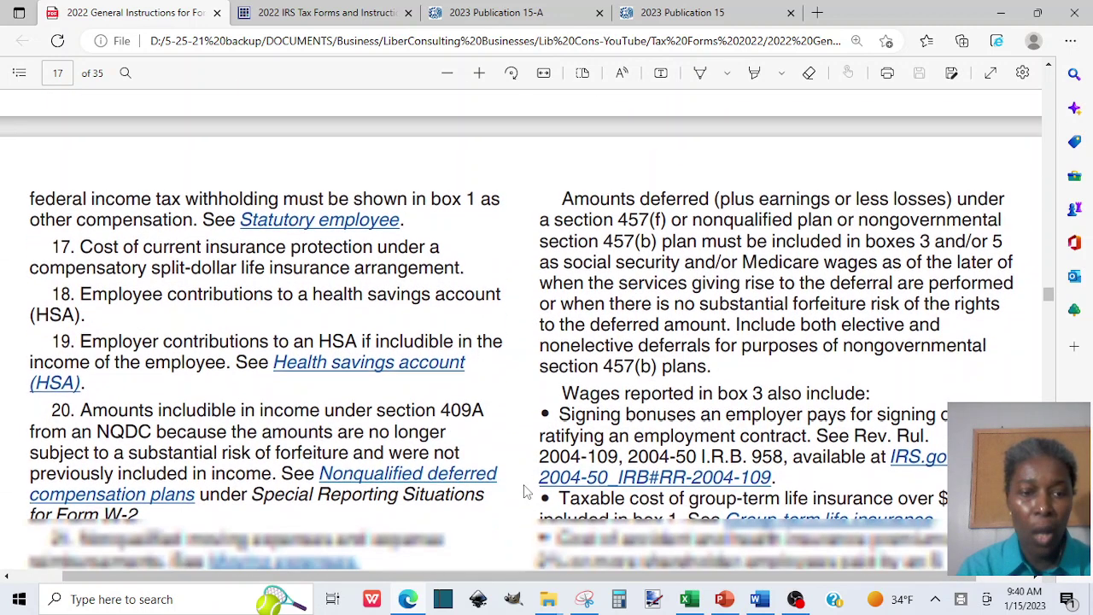
scroll(527, 492, "down", 3)
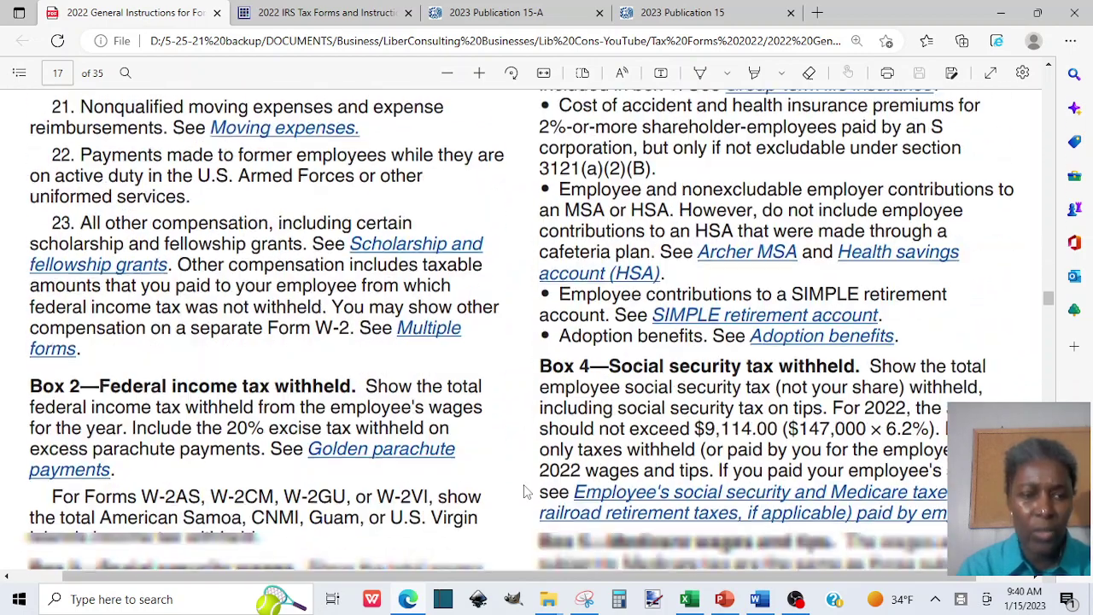
scroll(527, 492, "down", 6)
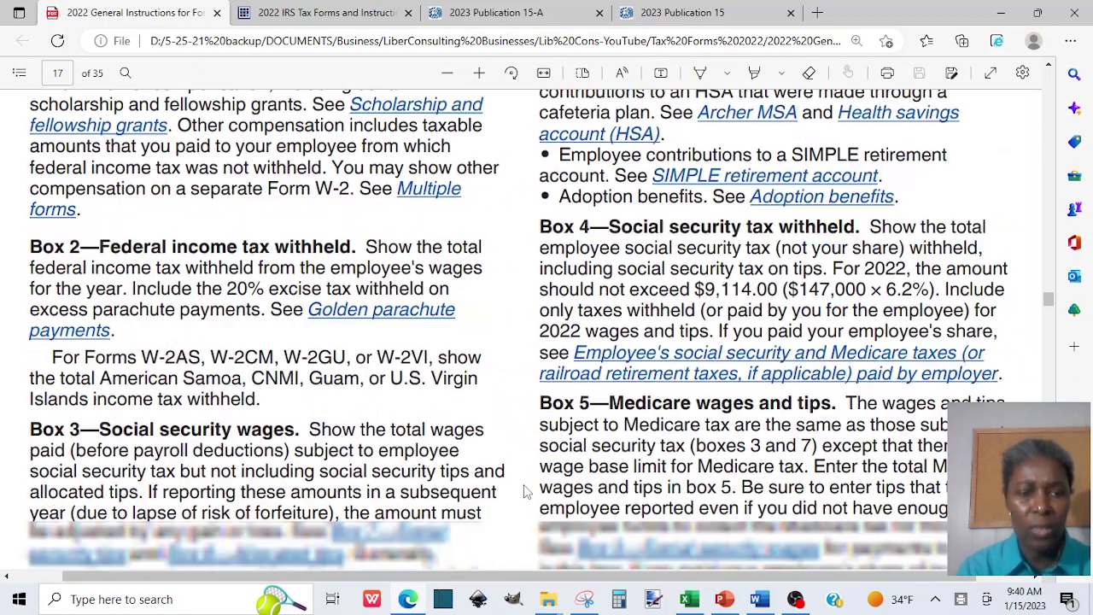
scroll(527, 492, "down", 8)
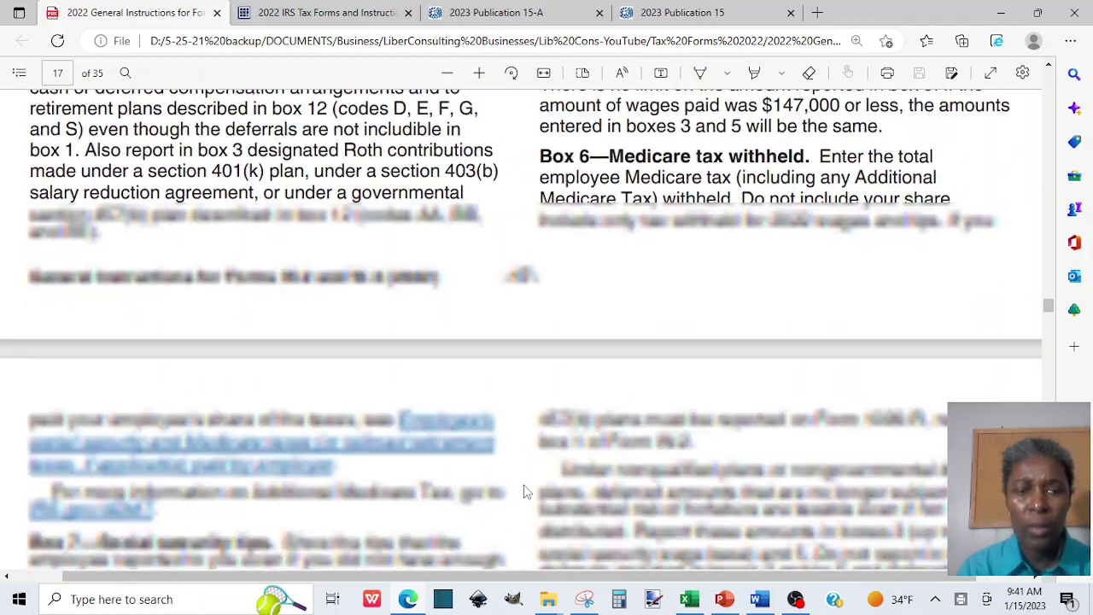
scroll(527, 492, "down", 10)
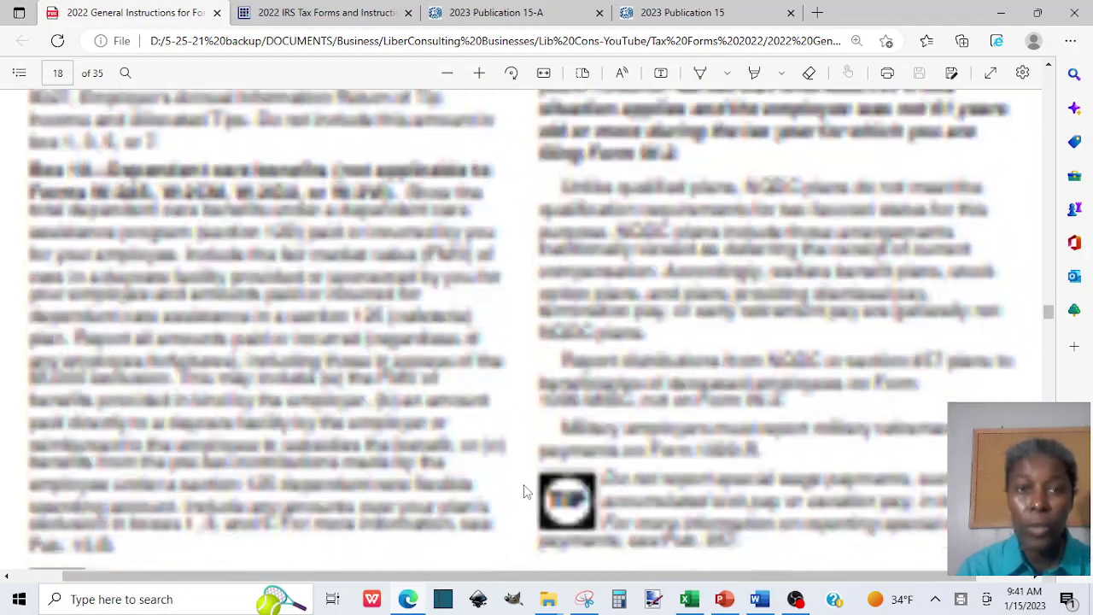
scroll(527, 492, "down", 10)
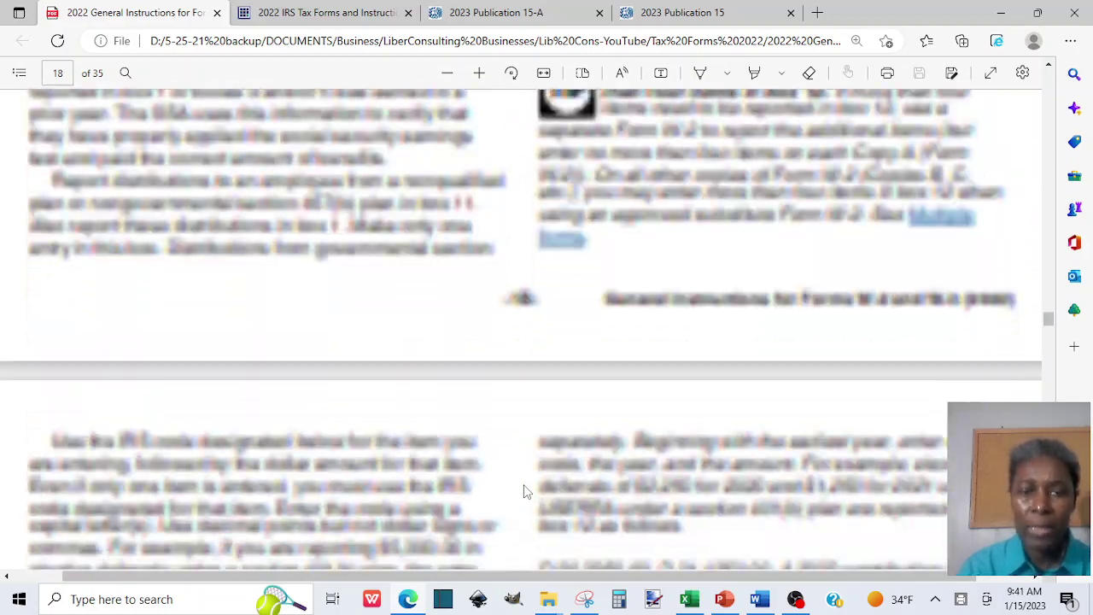
scroll(527, 492, "down", 8)
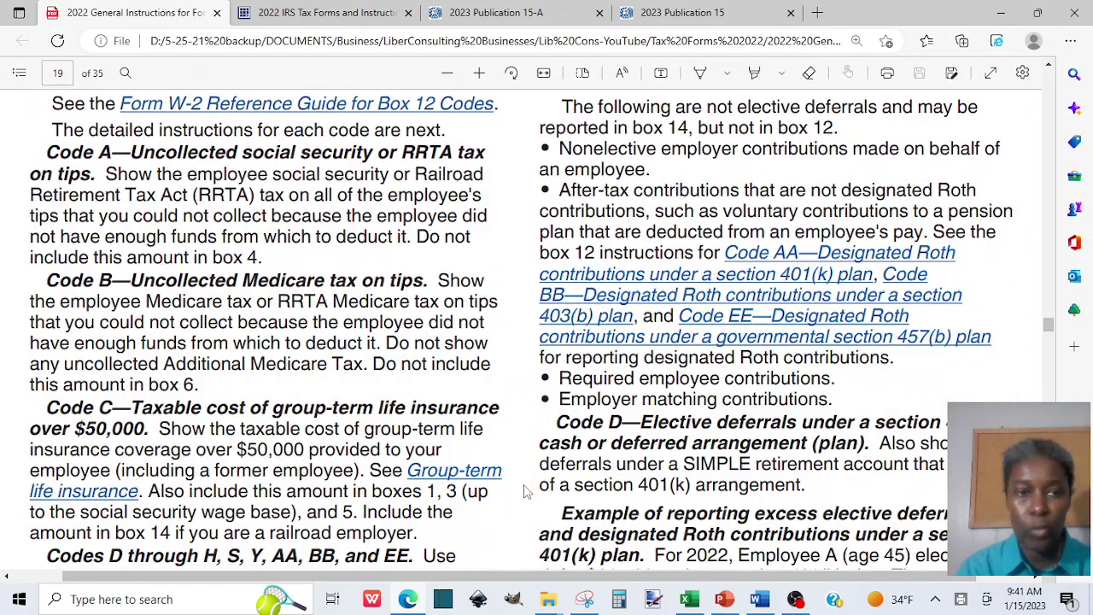
scroll(527, 492, "down", 5)
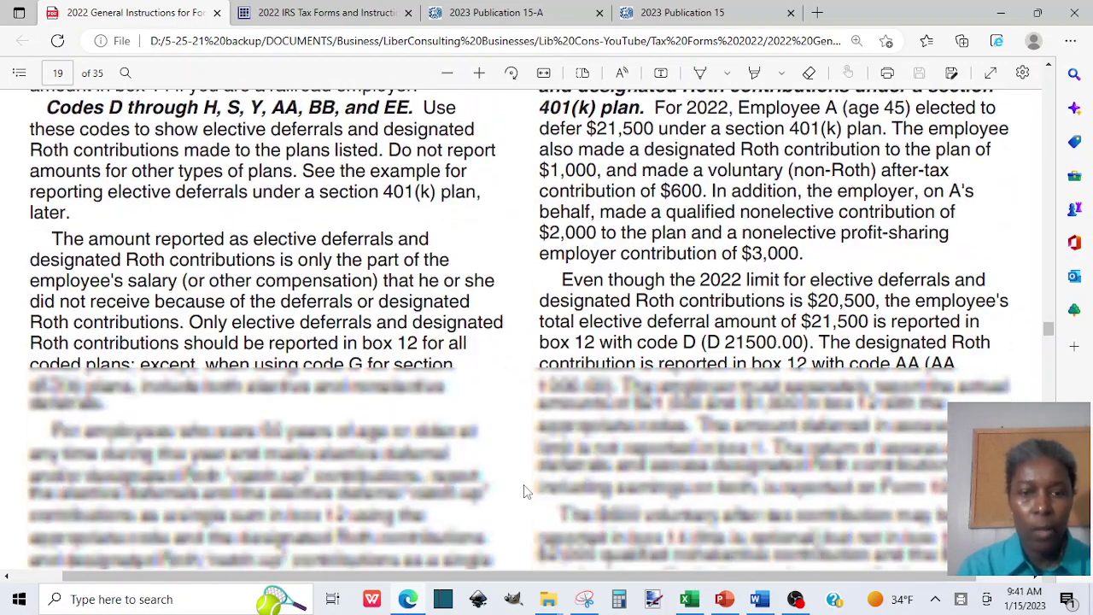
scroll(527, 492, "down", 10)
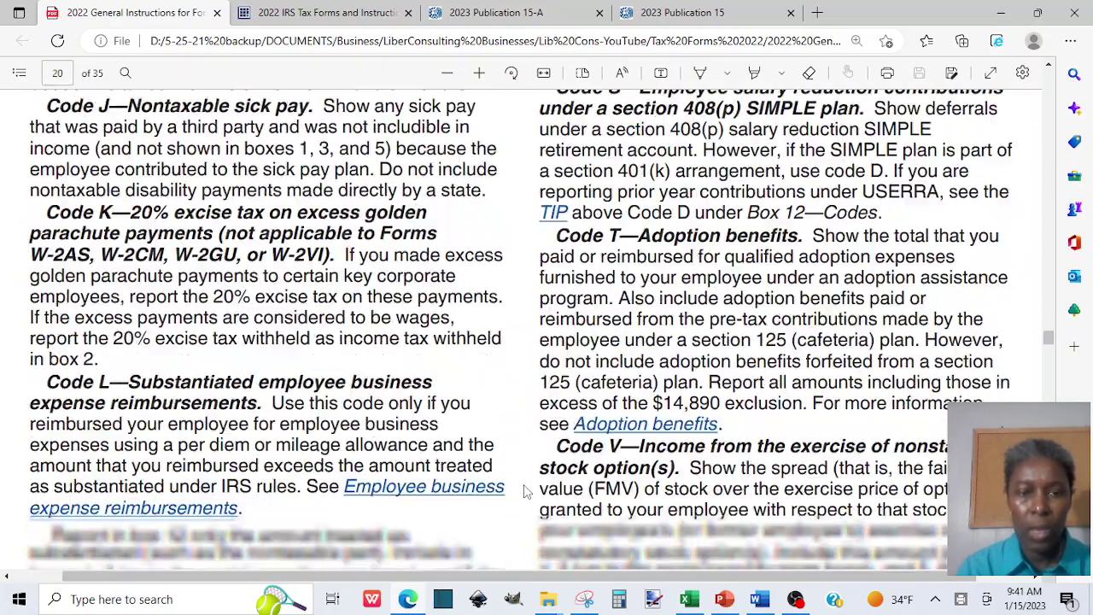
scroll(527, 492, "down", 10)
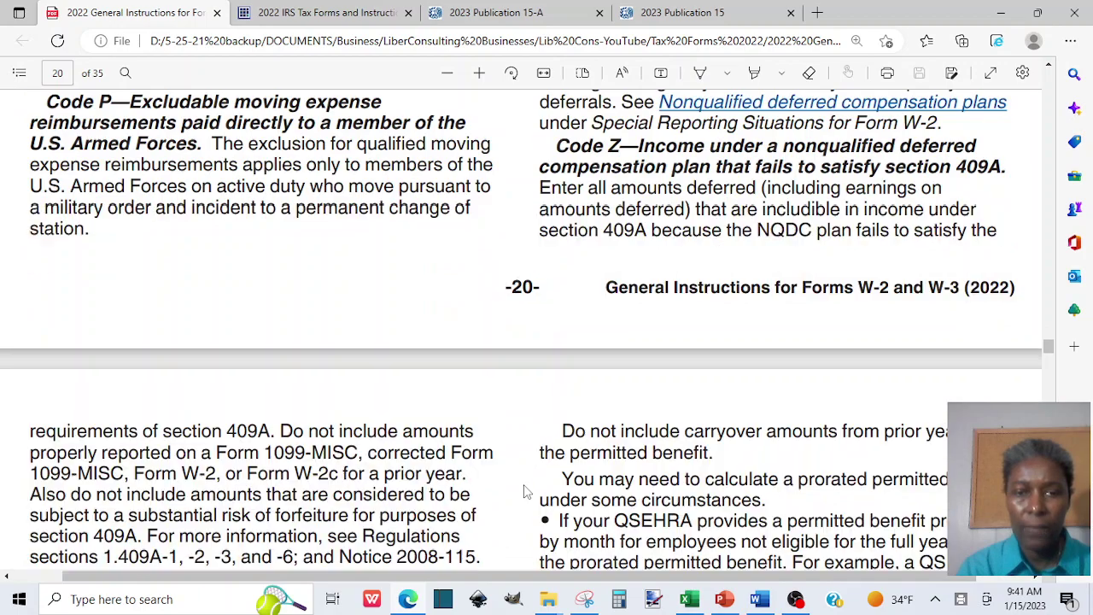
scroll(527, 492, "down", 10)
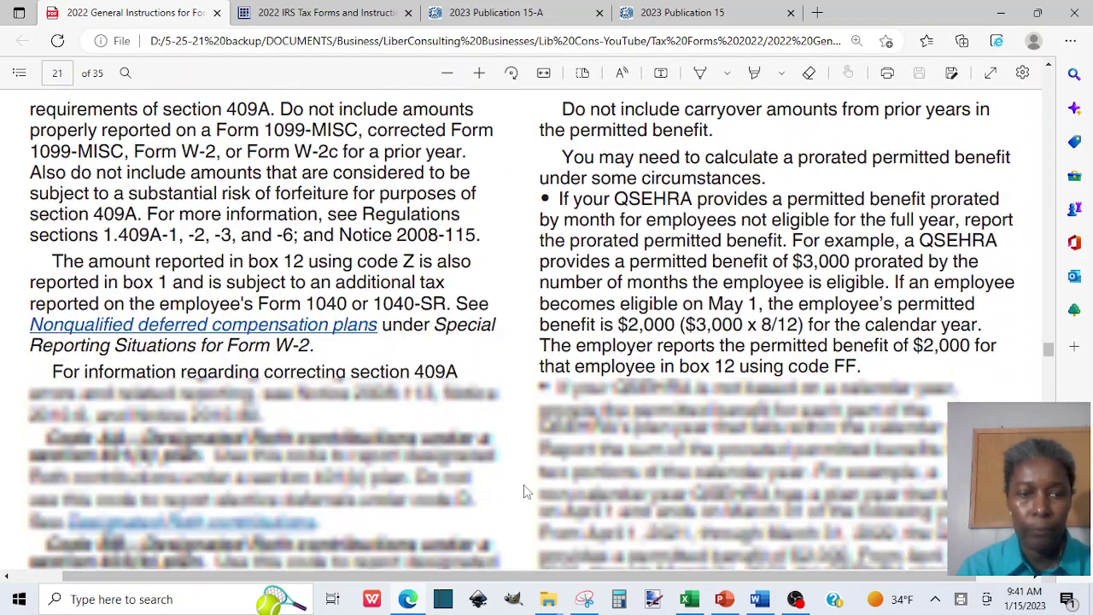
scroll(527, 492, "down", 10)
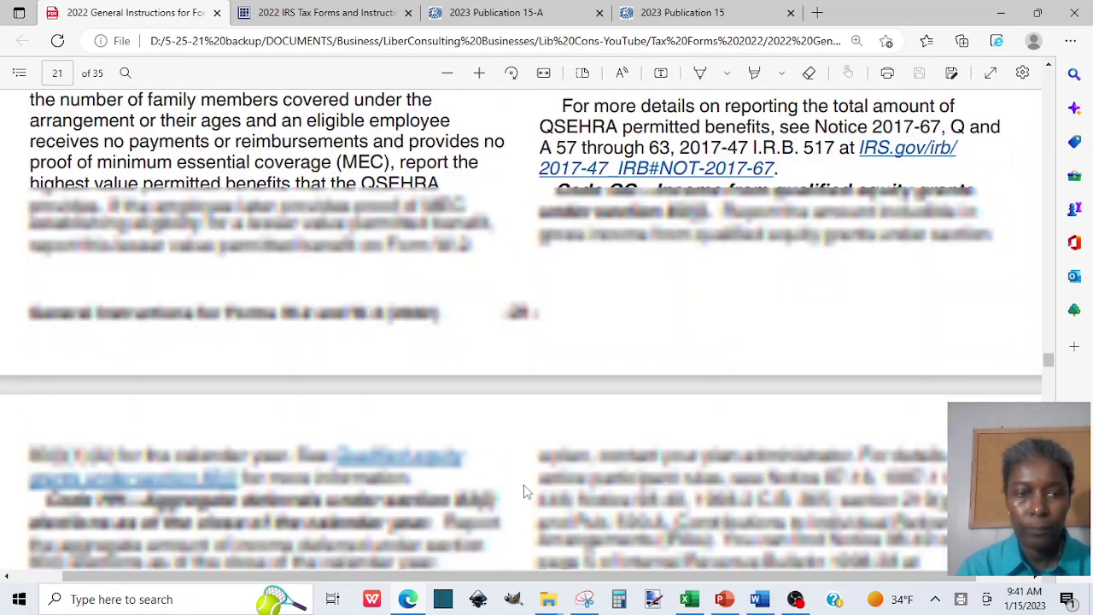
scroll(527, 492, "down", 5)
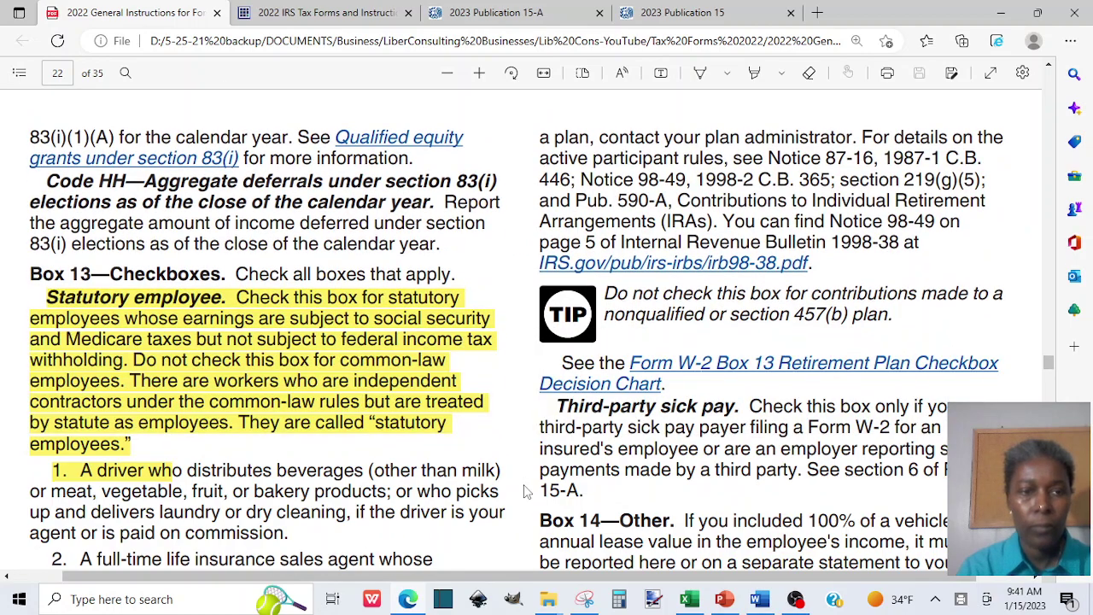
Scroll past the Box 13 statutory employee items and Box 14—Other to the Form W-3 Specific Instructions.
scroll(527, 492, "down", 3)
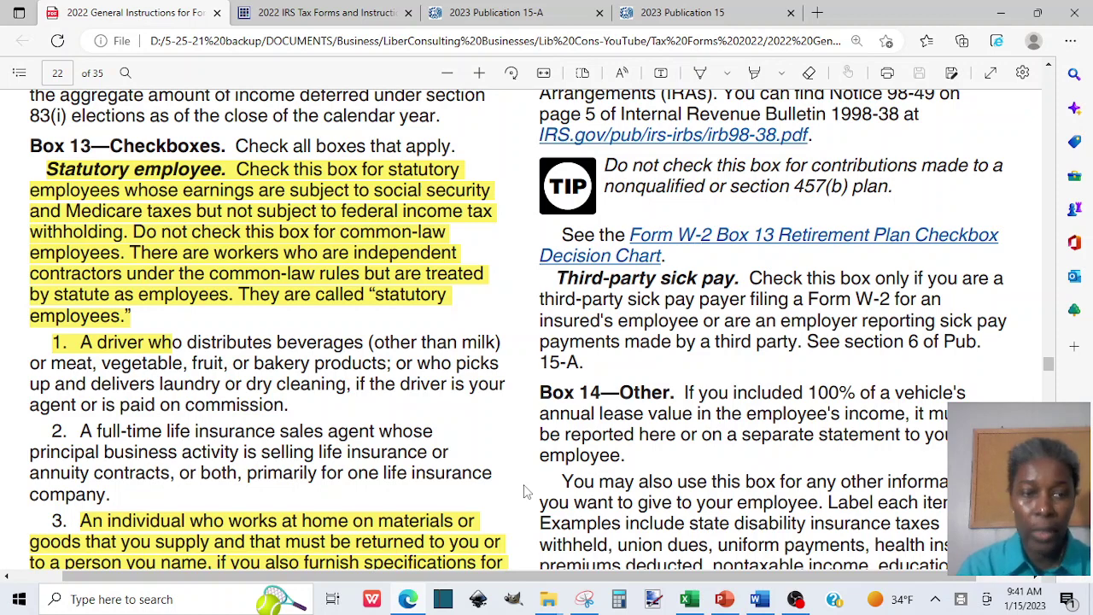
scroll(528, 491, "down", 1)
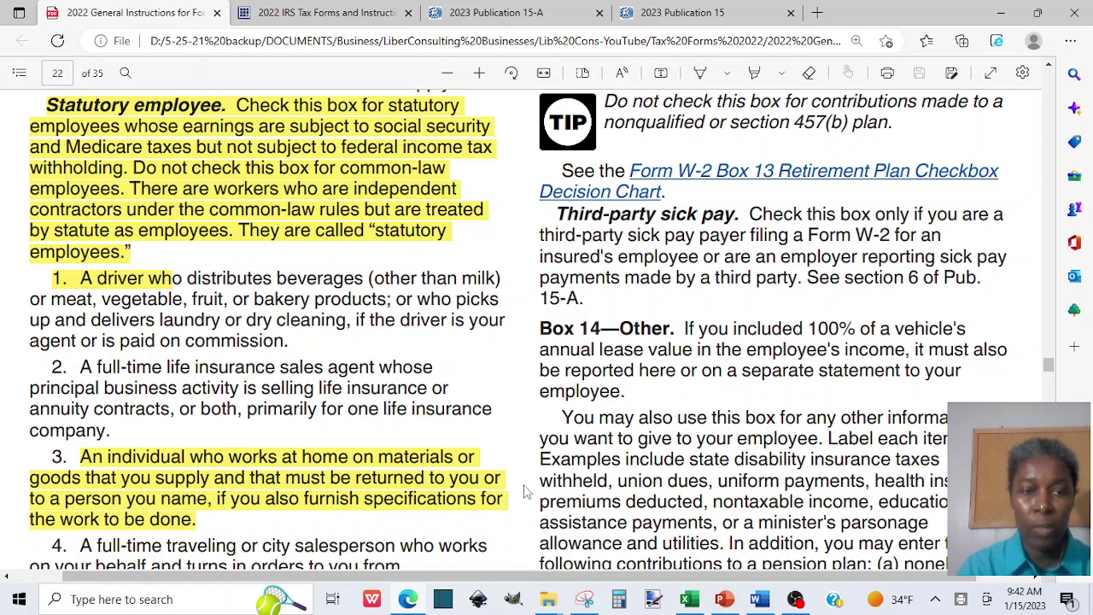
scroll(527, 491, "down", 1)
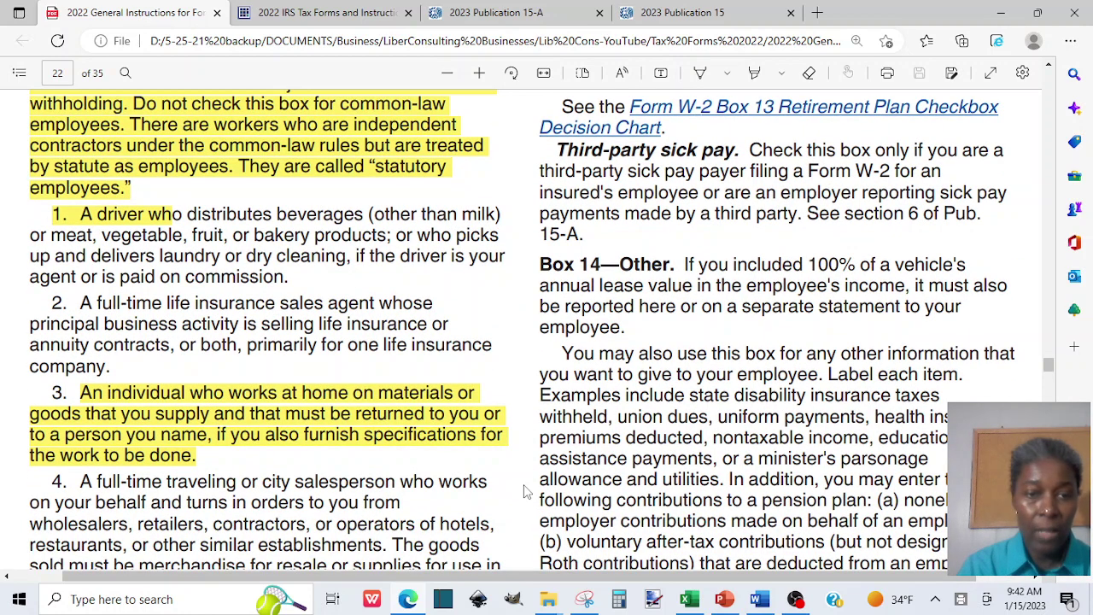
scroll(527, 492, "down", 1)
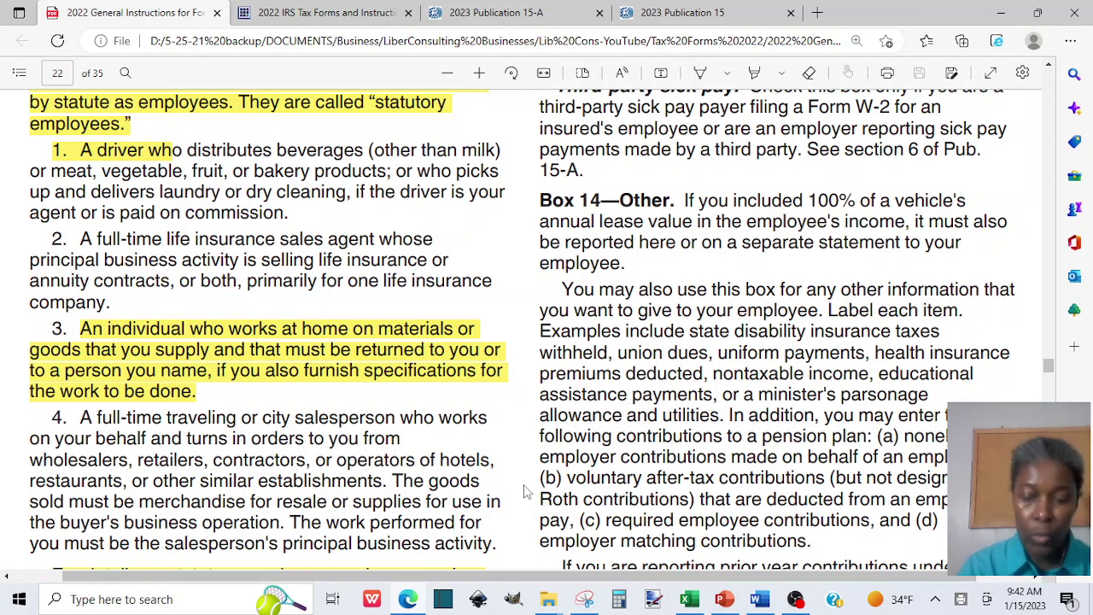
scroll(527, 492, "down", 1)
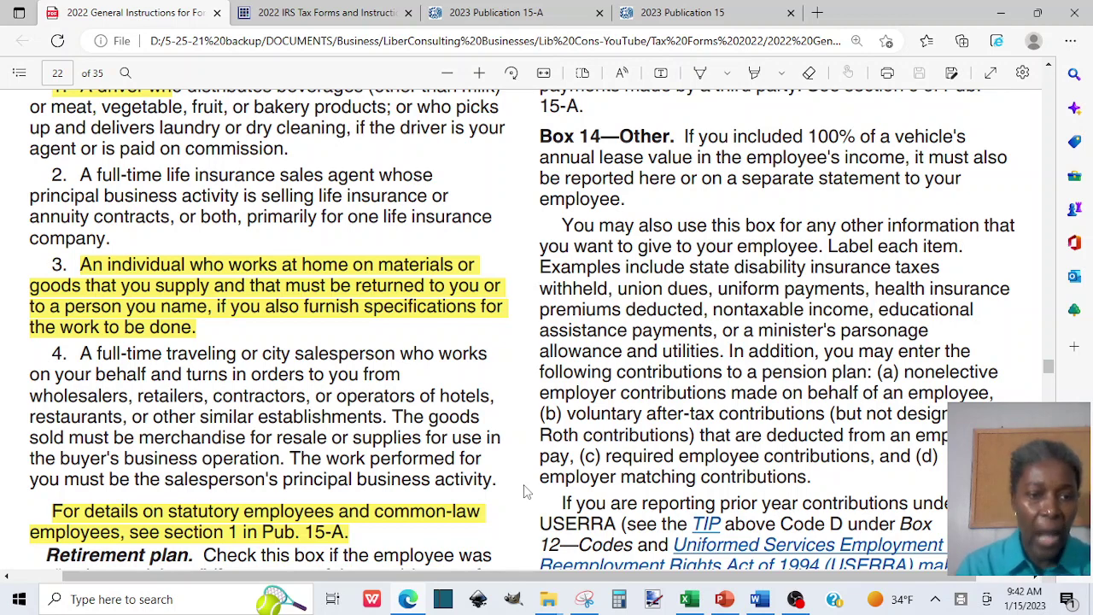
scroll(526, 492, "down", 1)
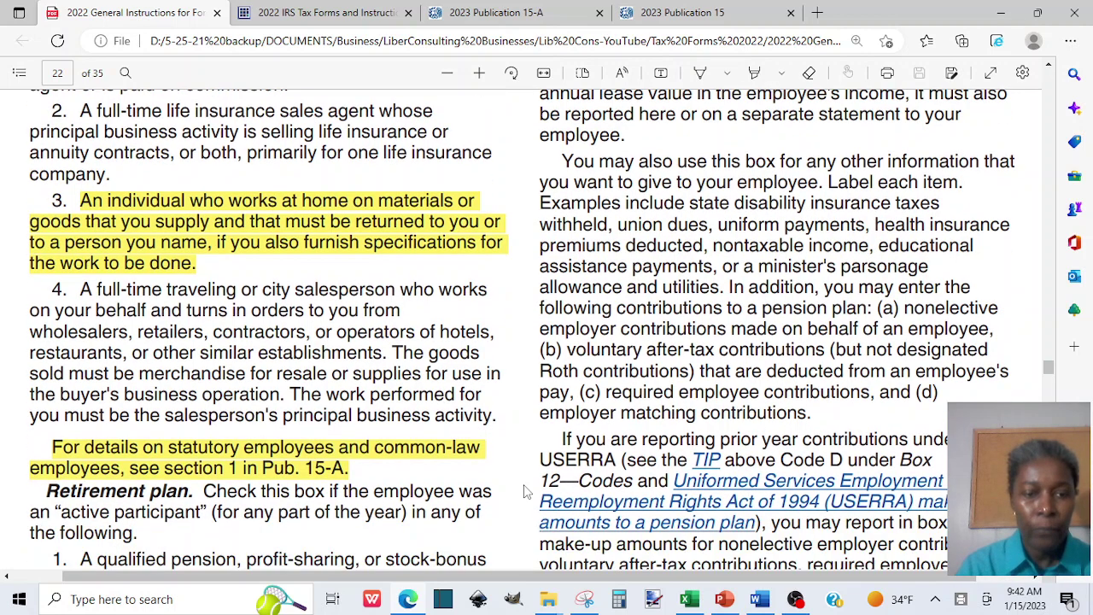
scroll(526, 492, "down", 1)
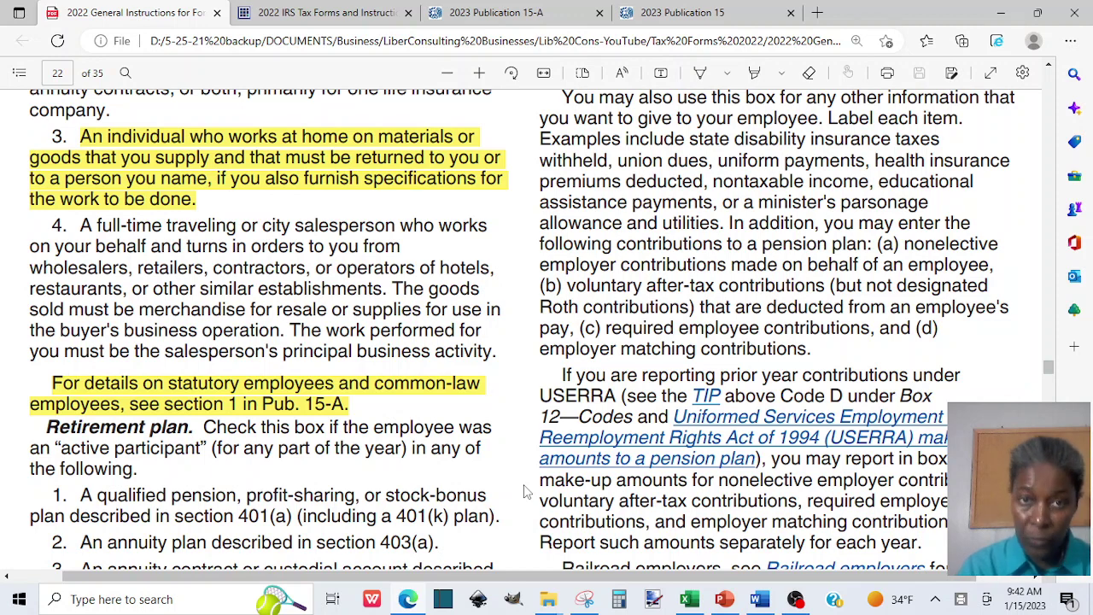
scroll(526, 491, "down", 1)
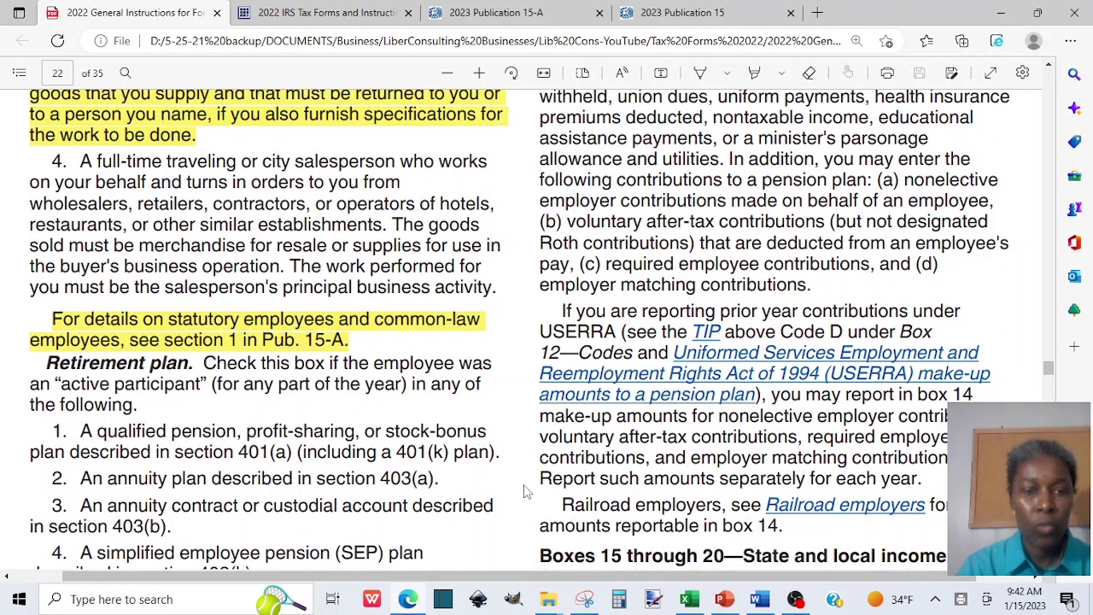
scroll(526, 491, "down", 10)
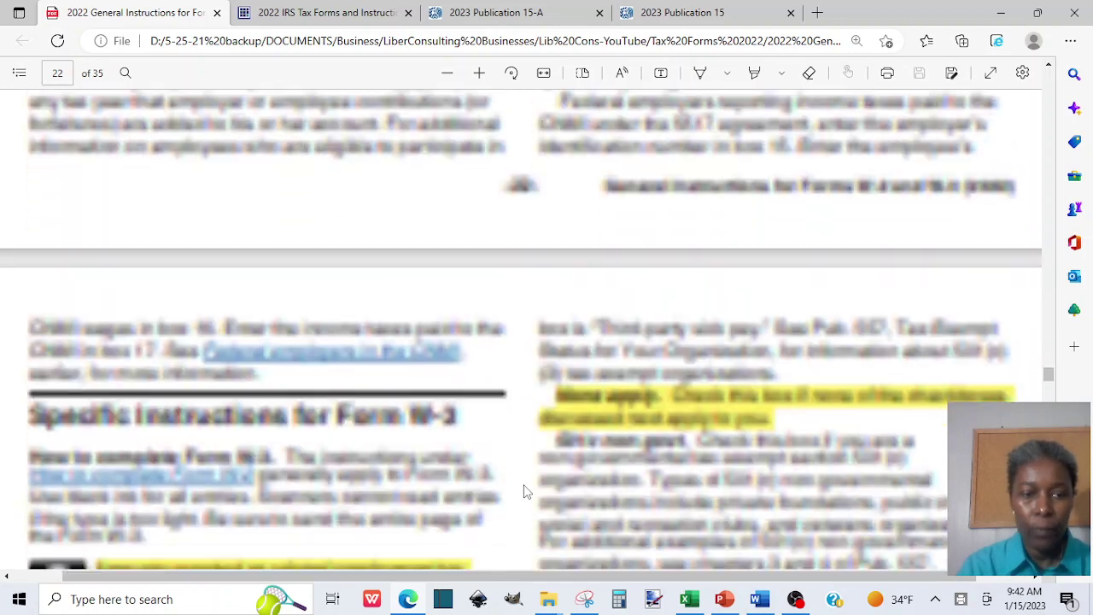
Scroll through pages 23–25 to Special Situations for Forms W-2c and W-3c on page 26.
scroll(527, 491, "down", 2)
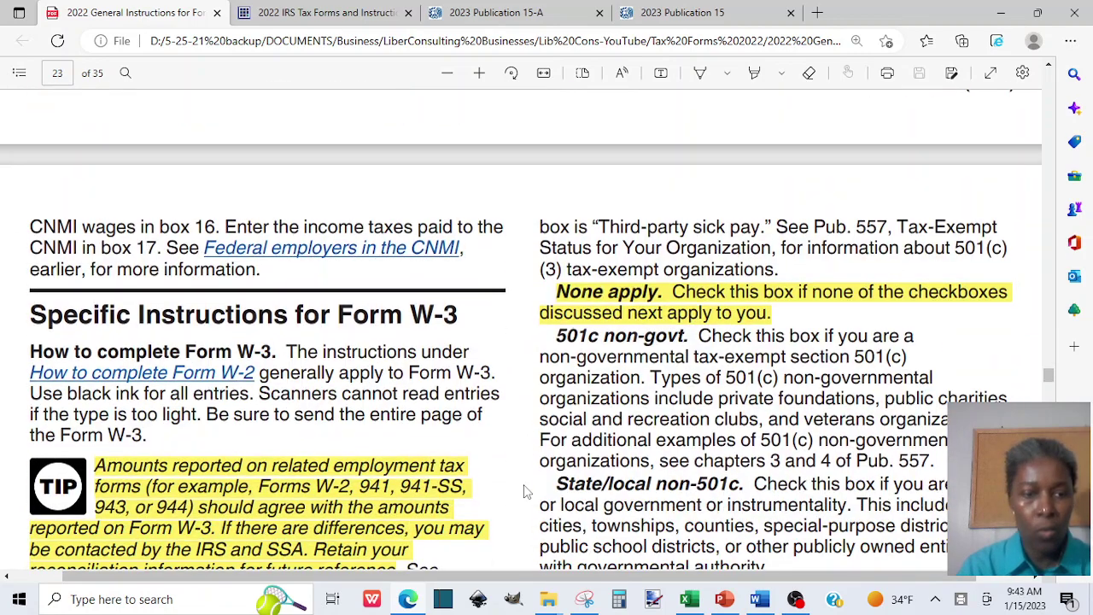
scroll(527, 491, "down", 1)
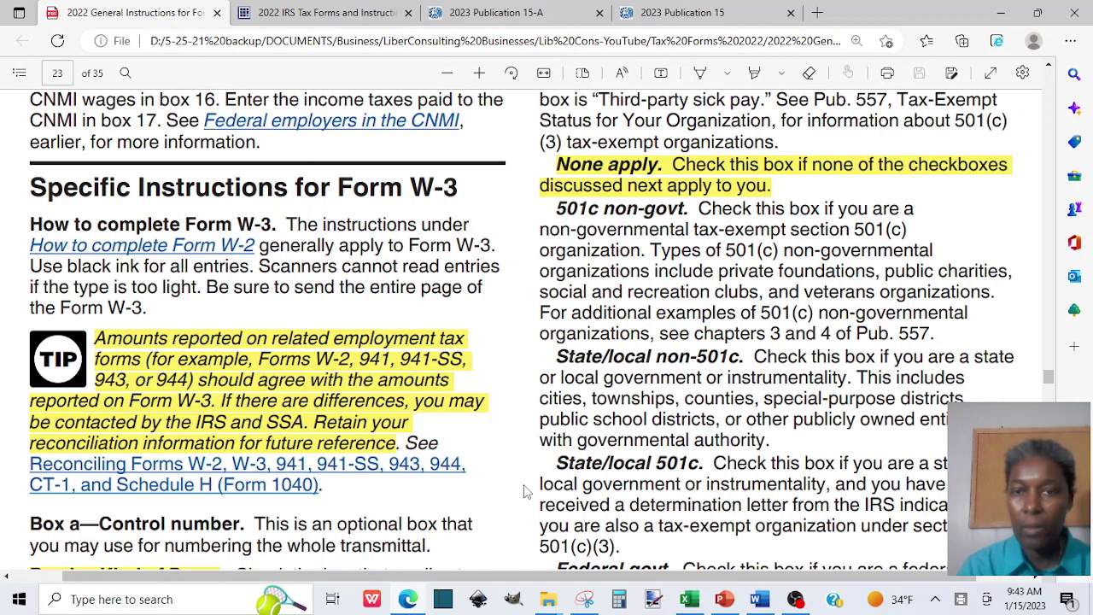
scroll(527, 493, "down", 5)
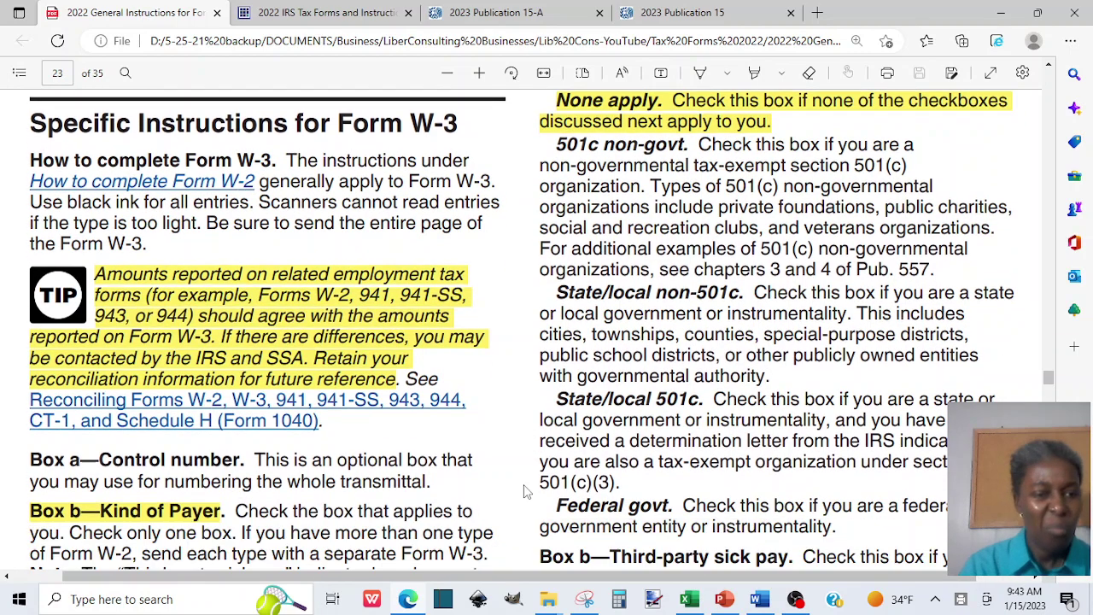
scroll(527, 492, "down", 7)
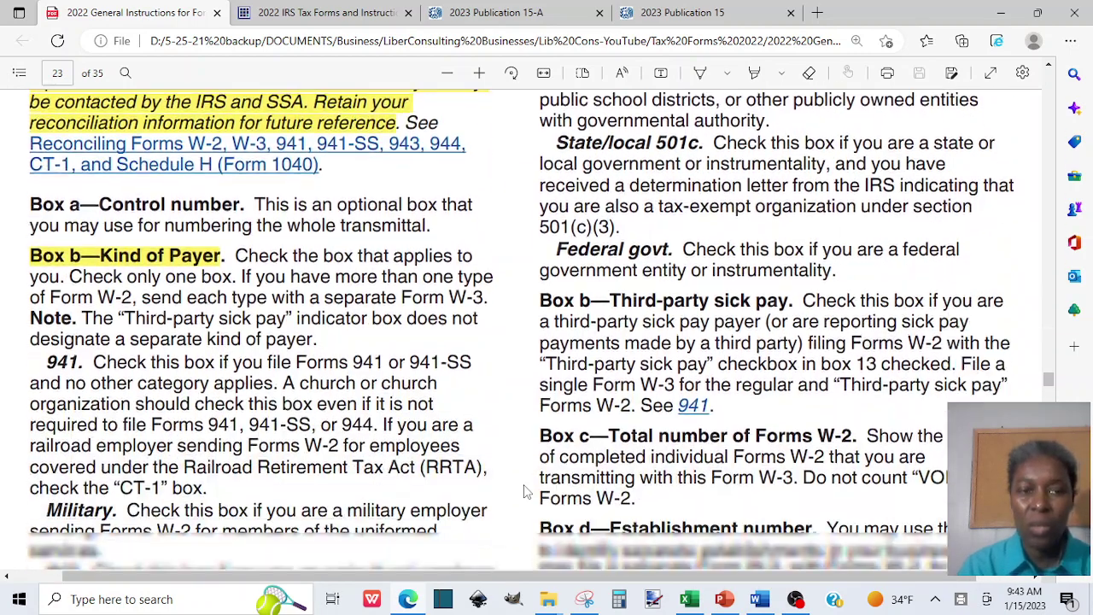
scroll(528, 492, "down", 5)
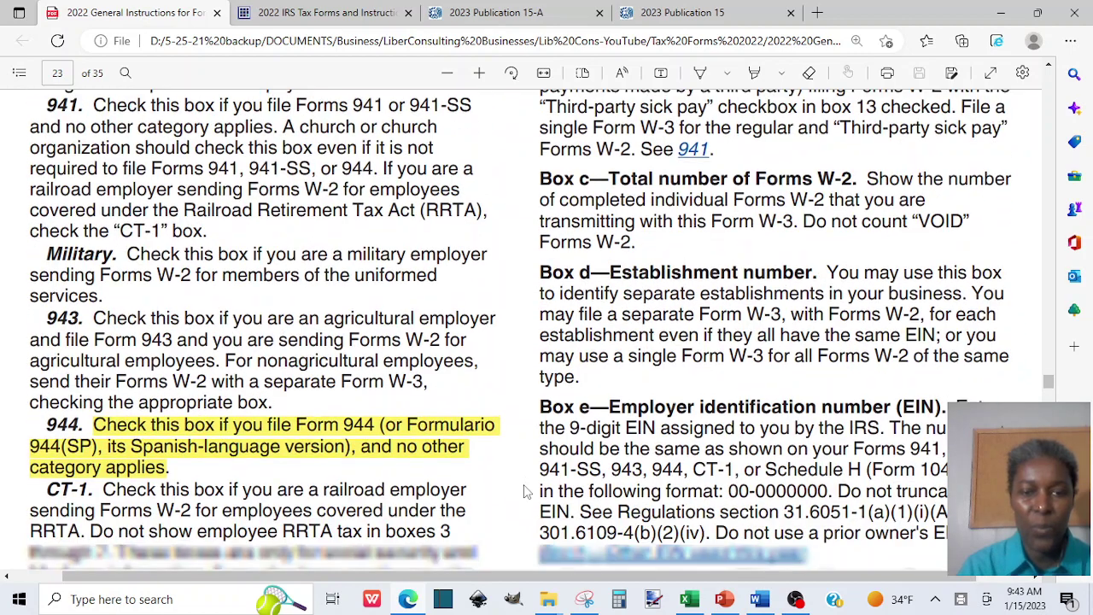
scroll(527, 492, "down", 3)
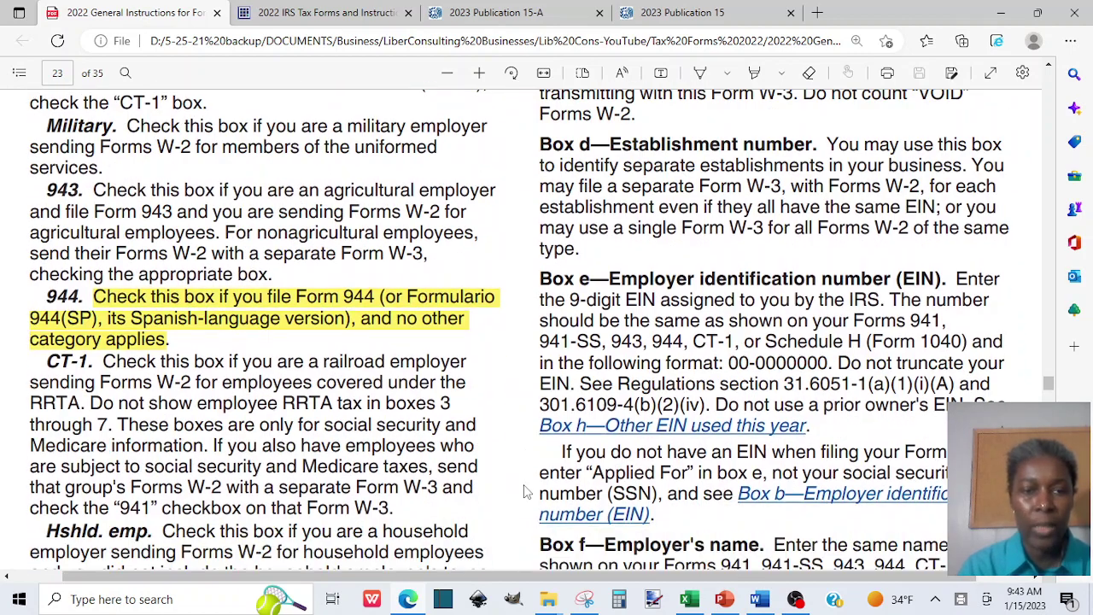
scroll(527, 492, "down", 15)
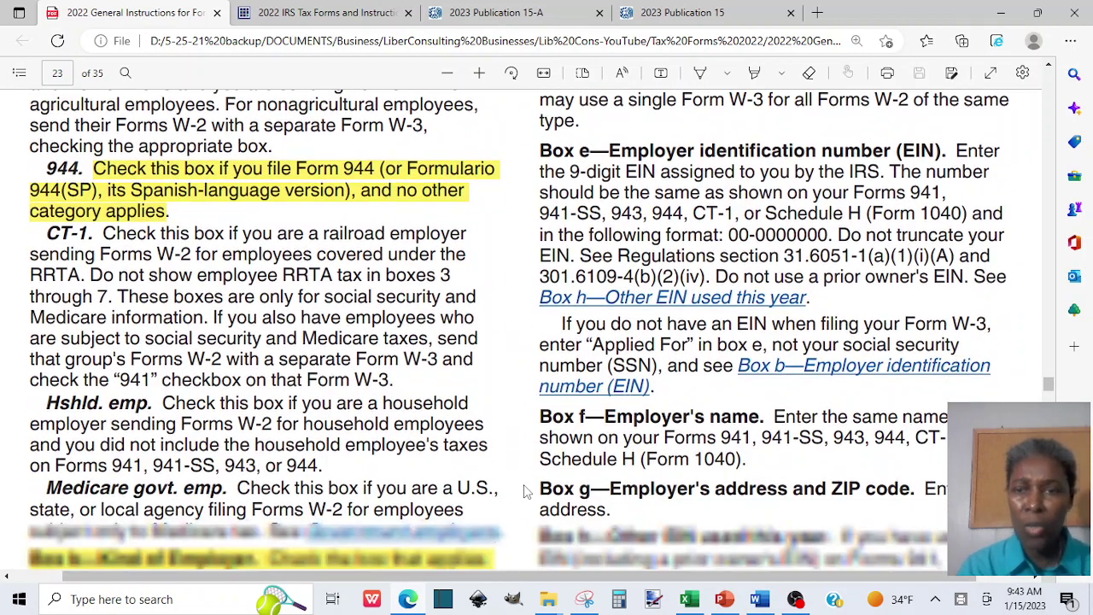
scroll(527, 492, "down", 10)
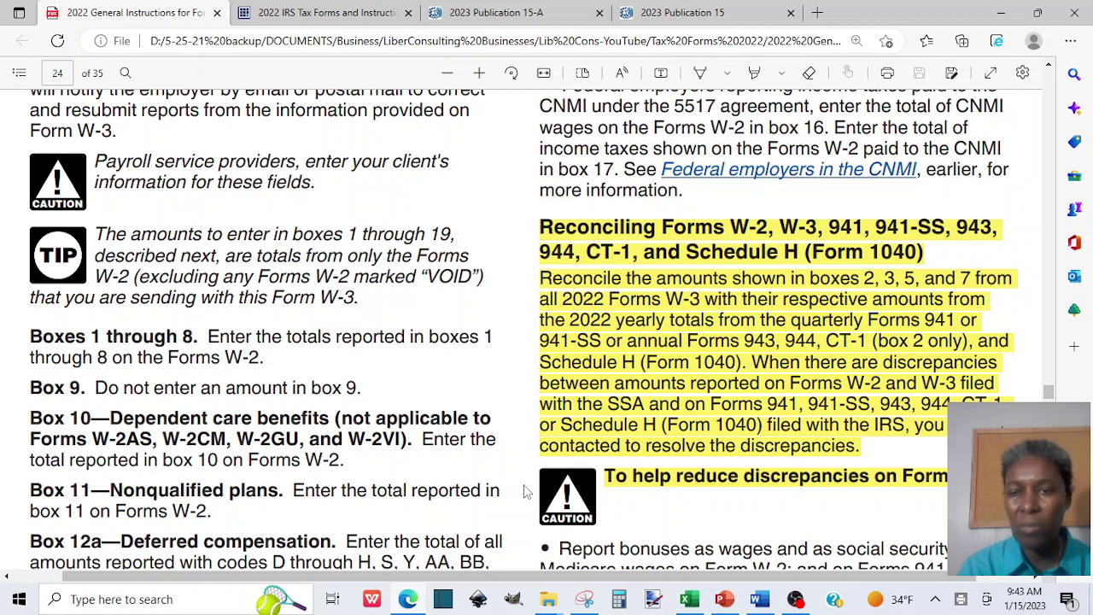
scroll(525, 492, "down", 3)
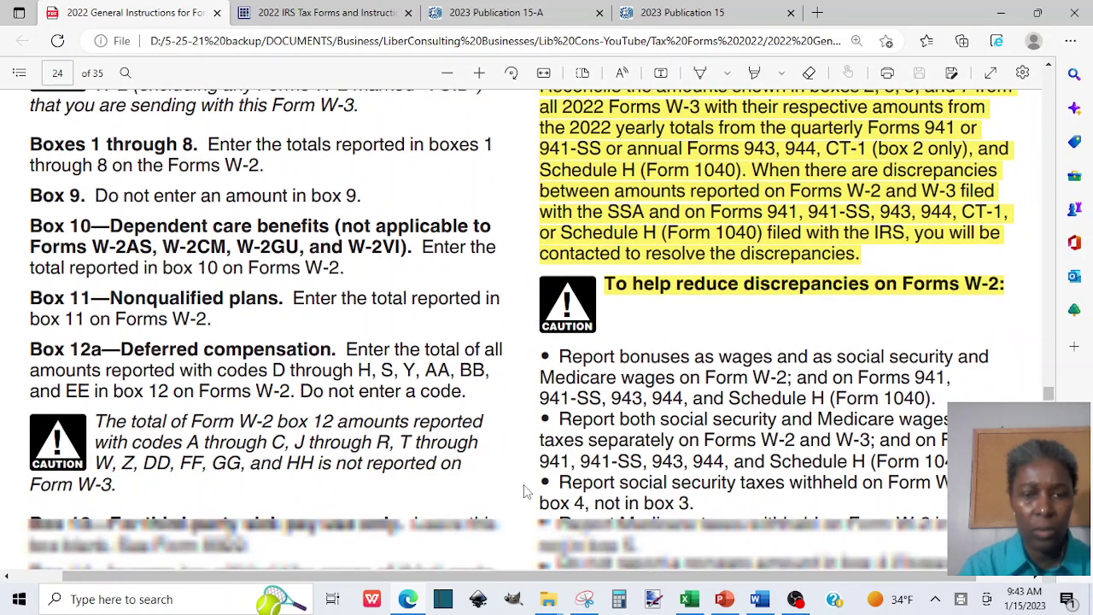
scroll(525, 492, "down", 10)
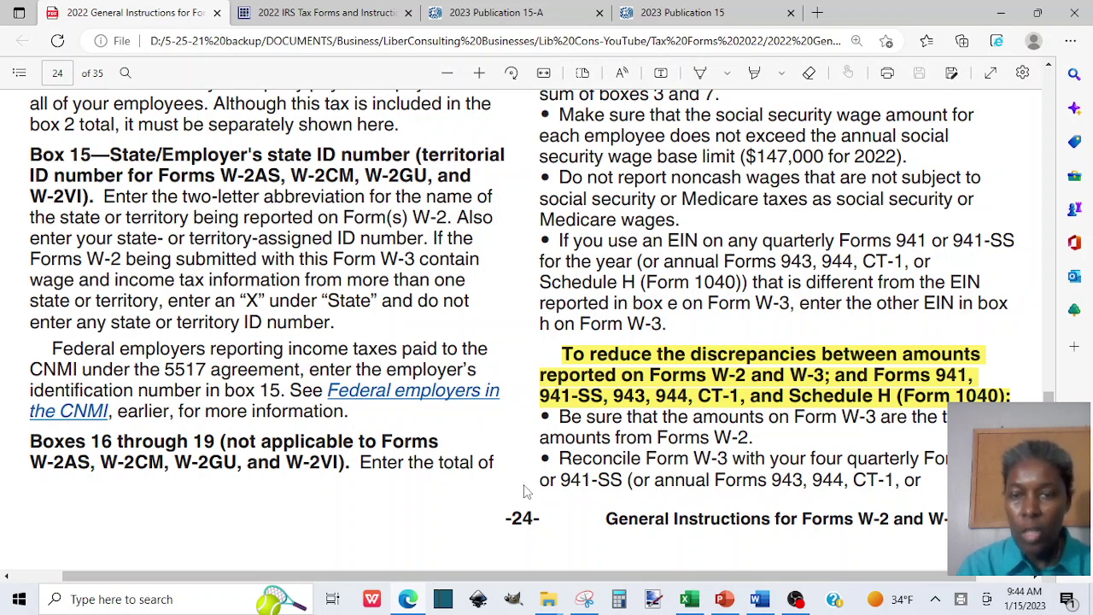
scroll(527, 491, "down", 3)
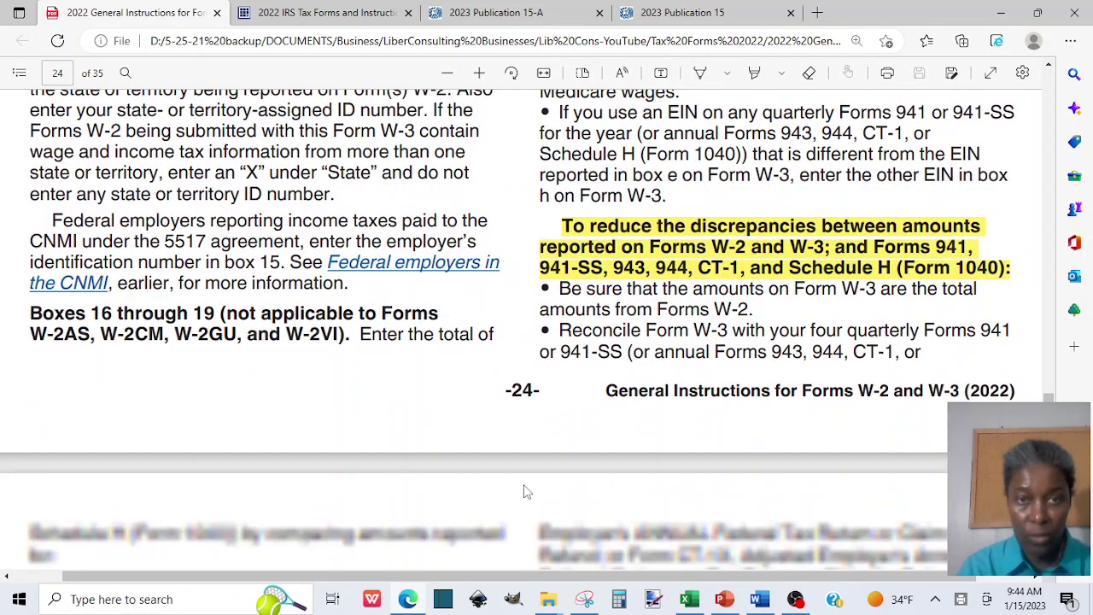
scroll(527, 491, "down", 3)
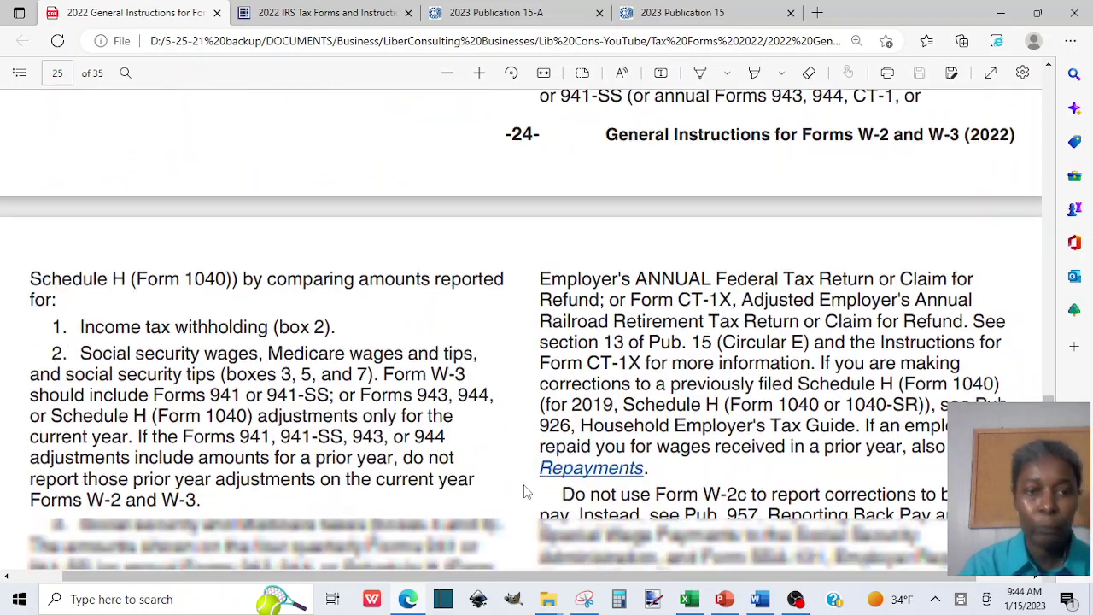
scroll(527, 491, "down", 3)
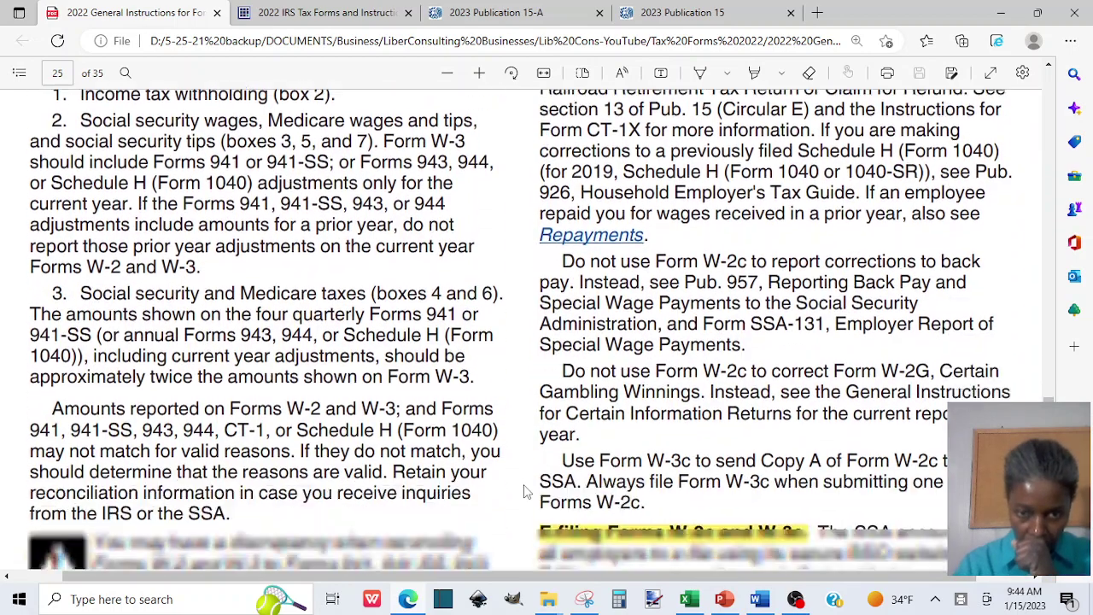
scroll(527, 491, "down", 1)
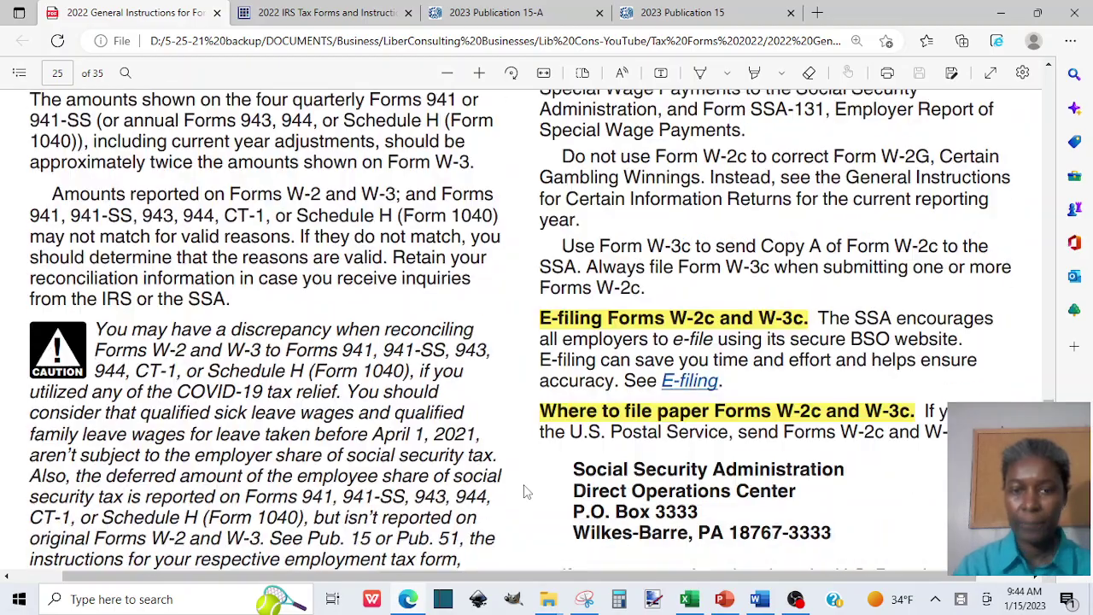
scroll(527, 491, "down", 3)
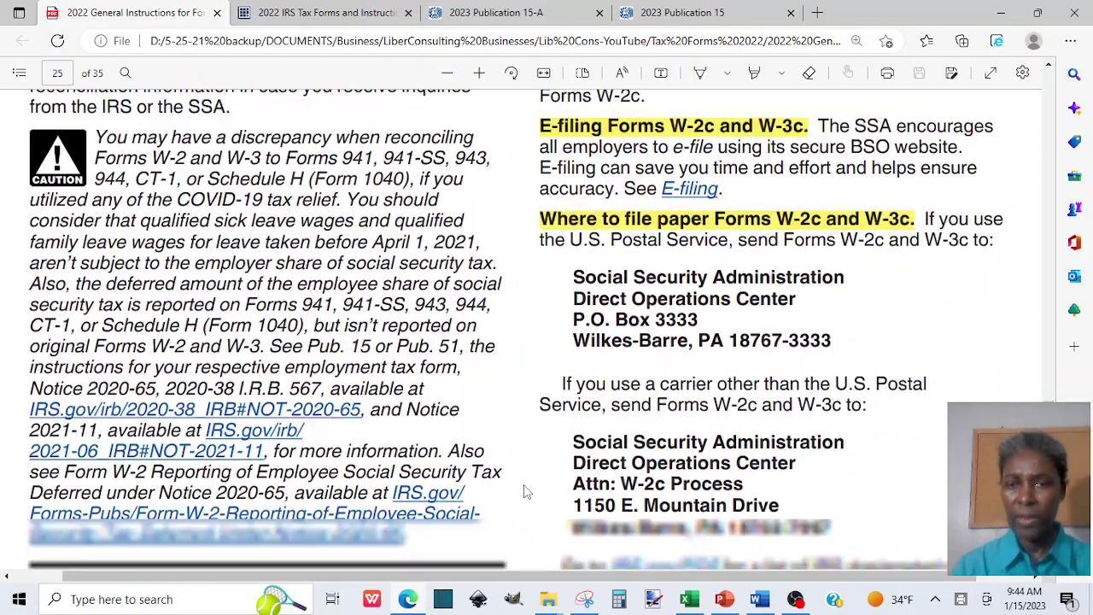
scroll(527, 492, "down", 4)
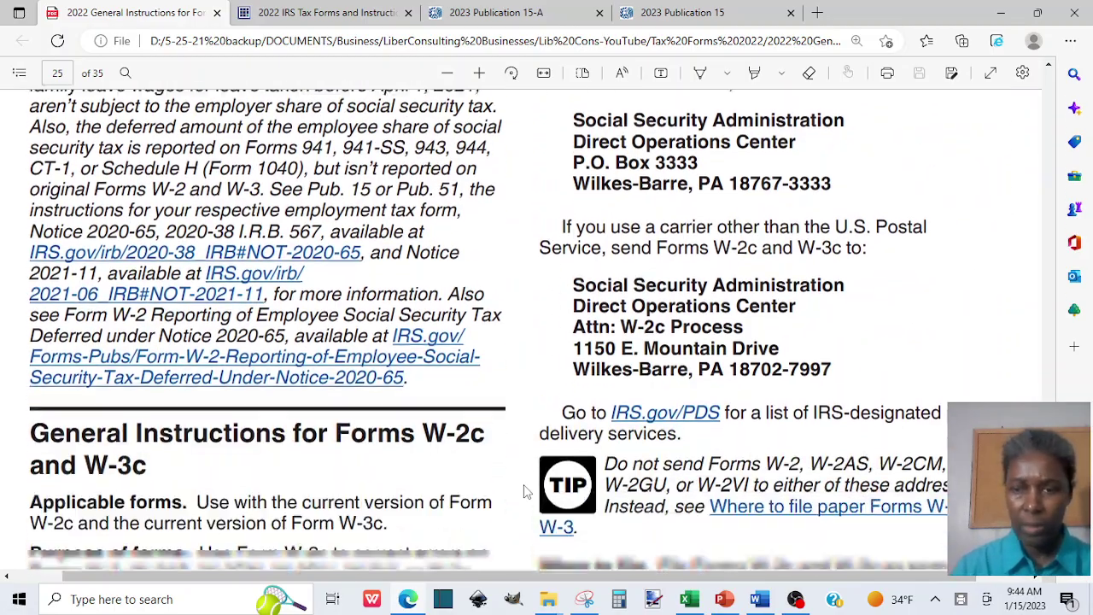
scroll(527, 491, "down", 6)
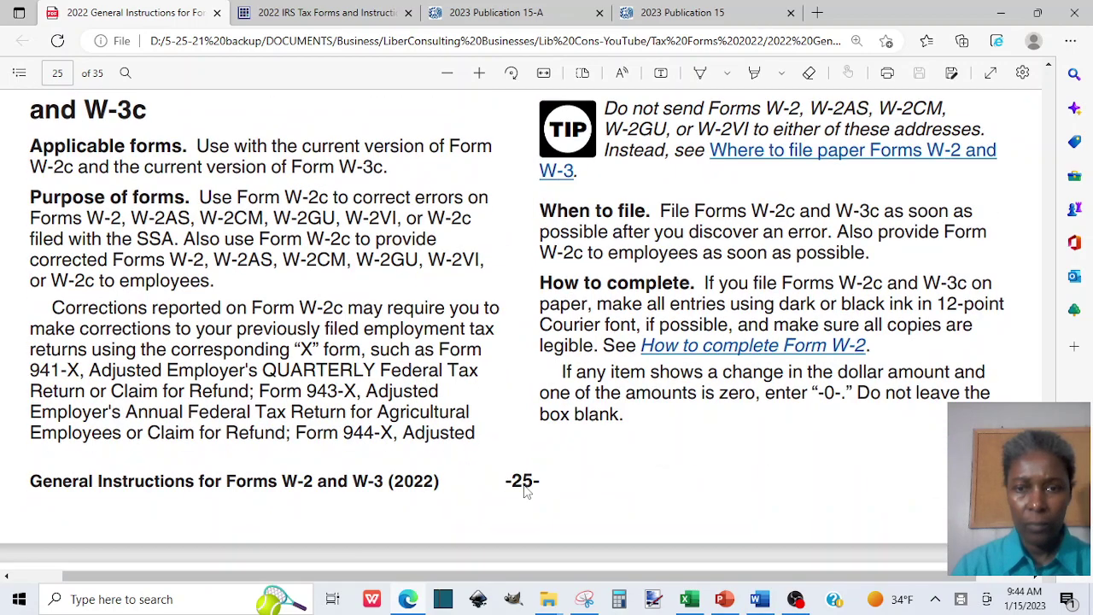
scroll(527, 492, "down", 10)
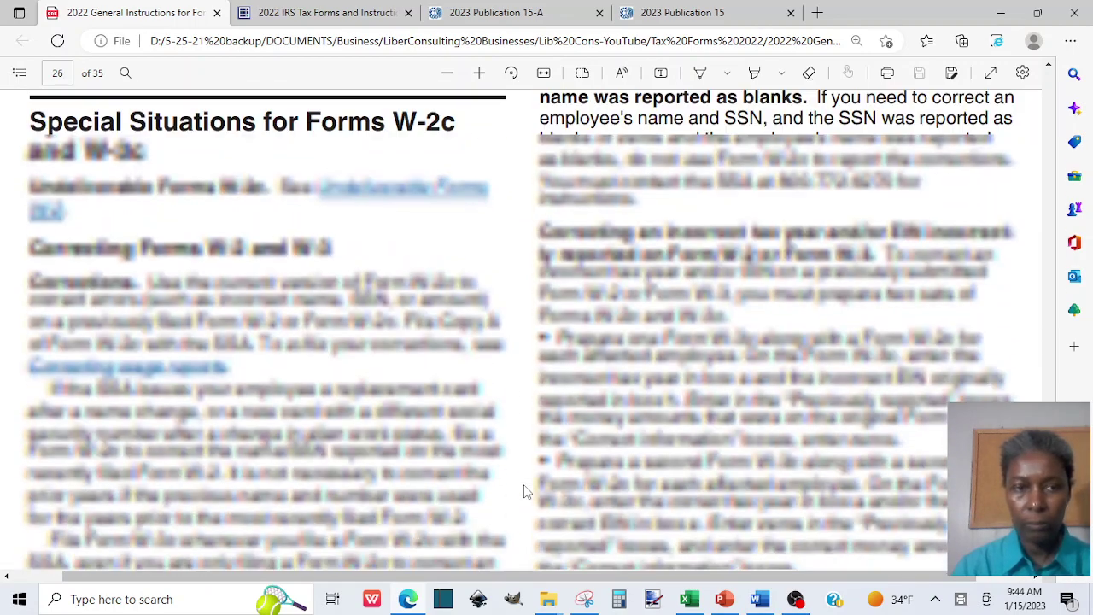
Scroll from page 26 to the page 30 Form W-2 Reference Guide for Box 12 Codes.
scroll(528, 492, "down", 4)
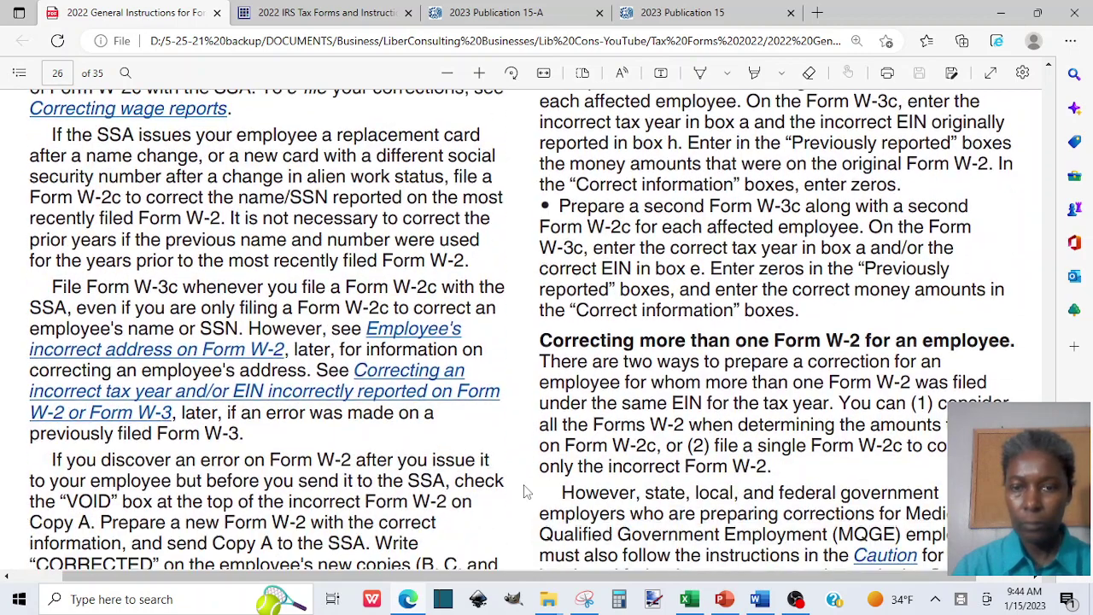
scroll(527, 491, "down", 4)
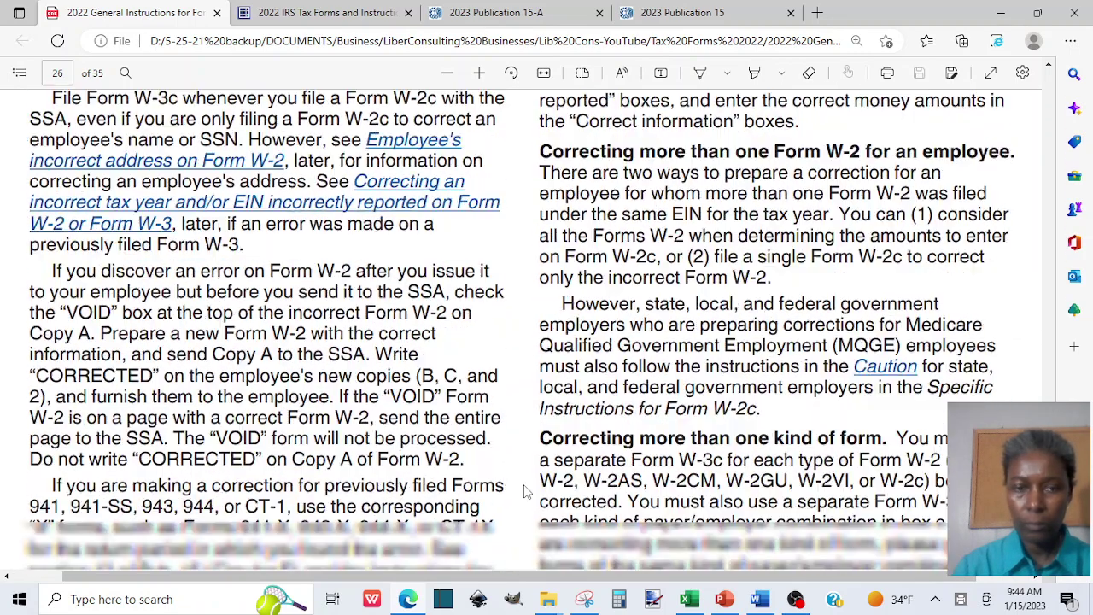
scroll(527, 491, "down", 8)
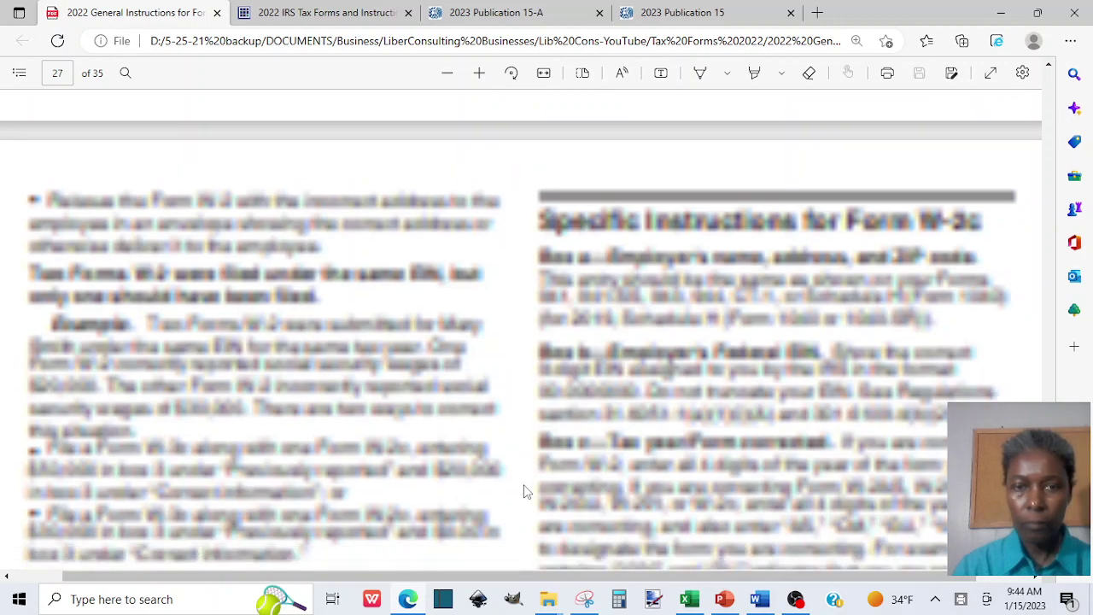
scroll(527, 491, "down", 2)
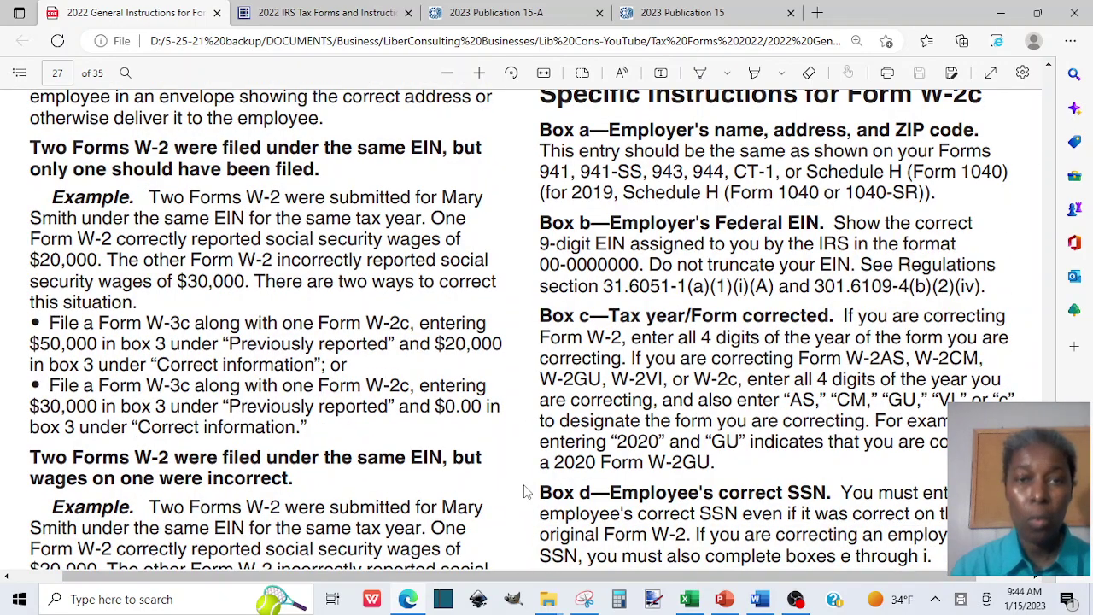
scroll(527, 491, "up", 2)
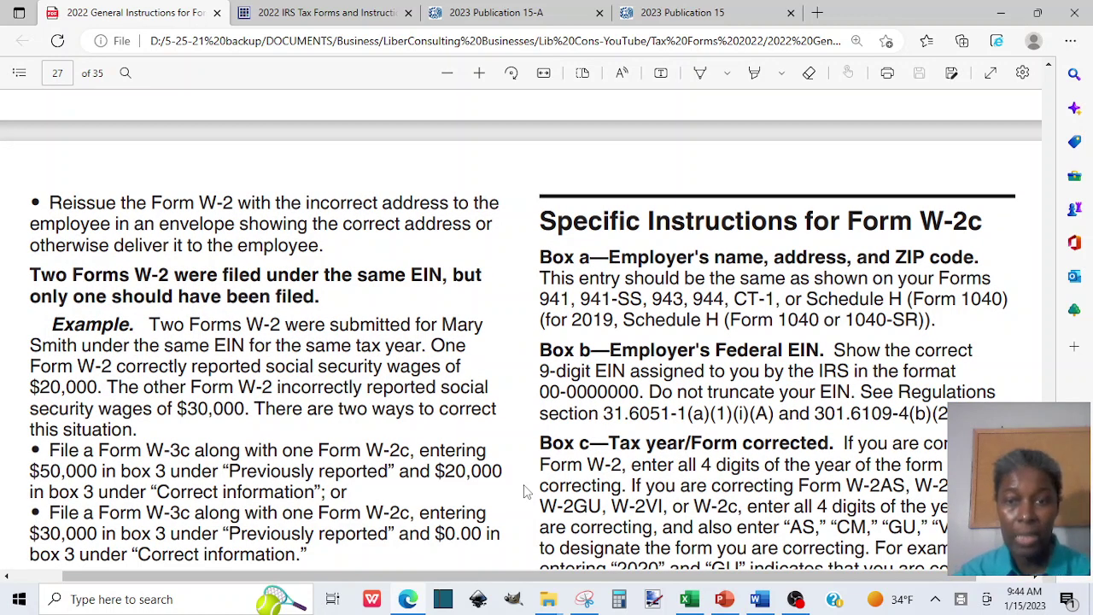
scroll(527, 491, "down", 3)
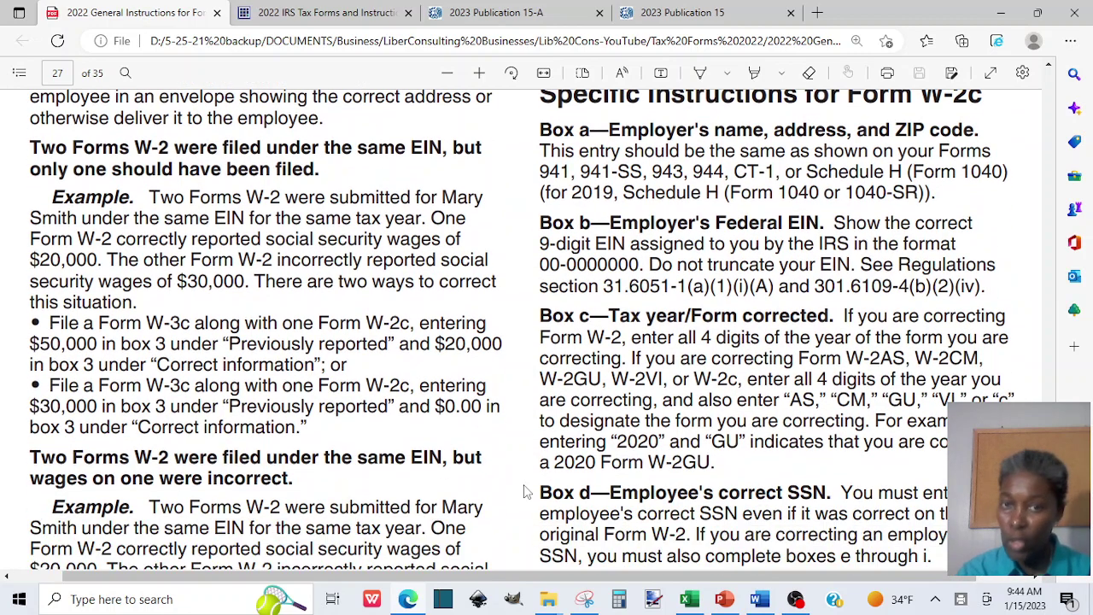
scroll(527, 491, "up", 1)
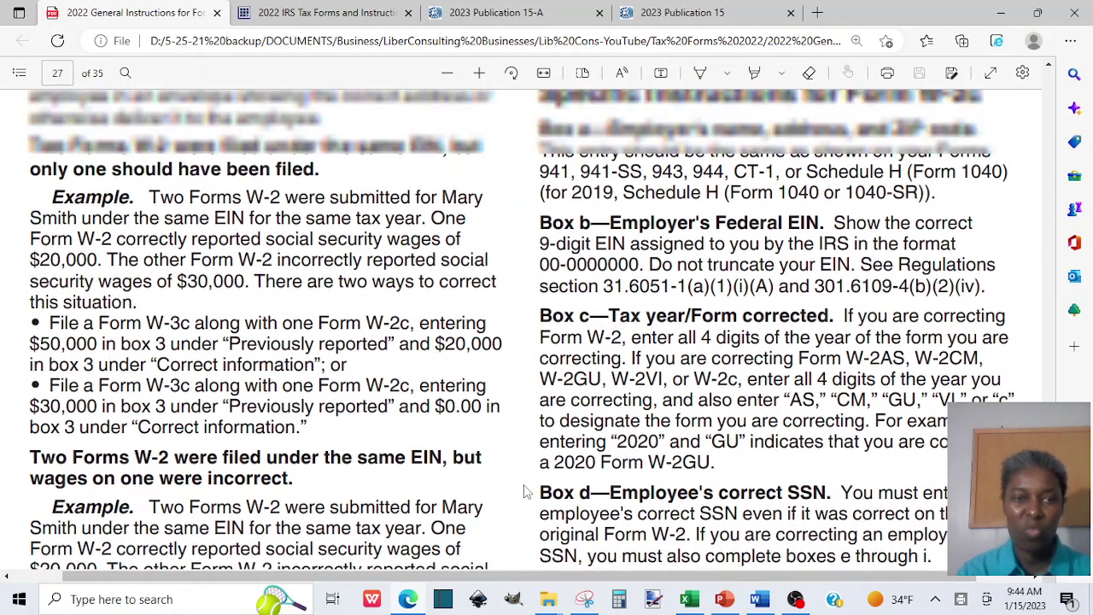
scroll(527, 491, "up", 1)
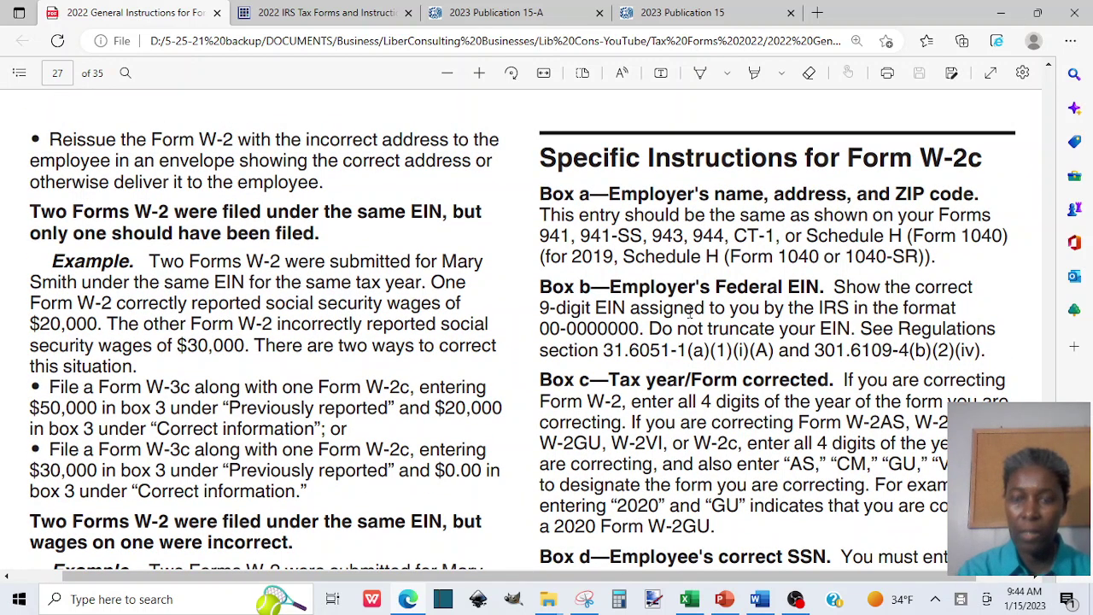
scroll(690, 312, "down", 5)
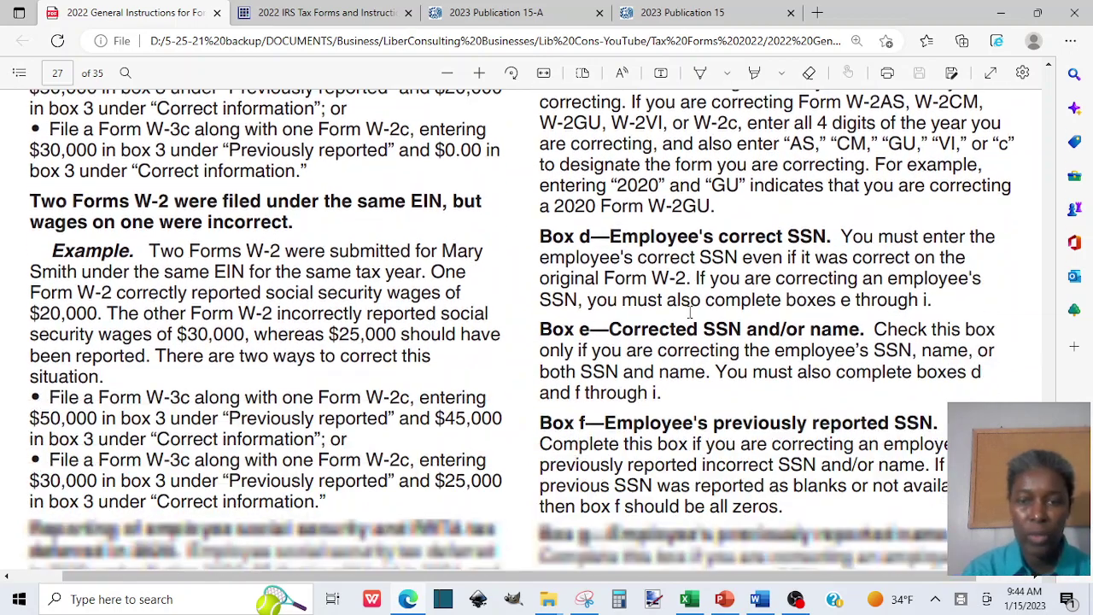
scroll(691, 312, "down", 18)
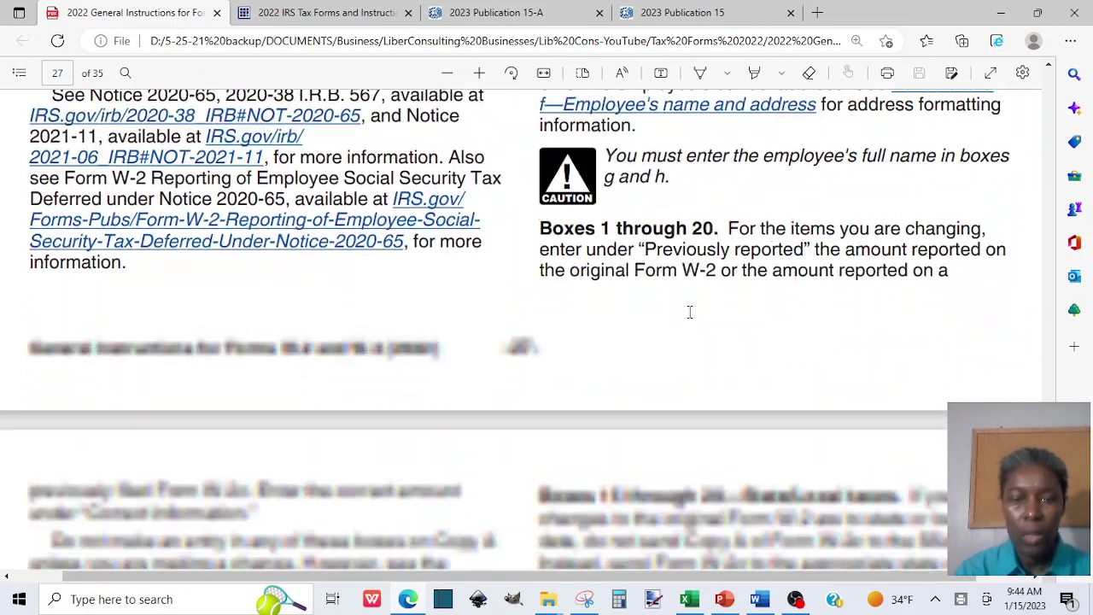
scroll(690, 312, "down", 10)
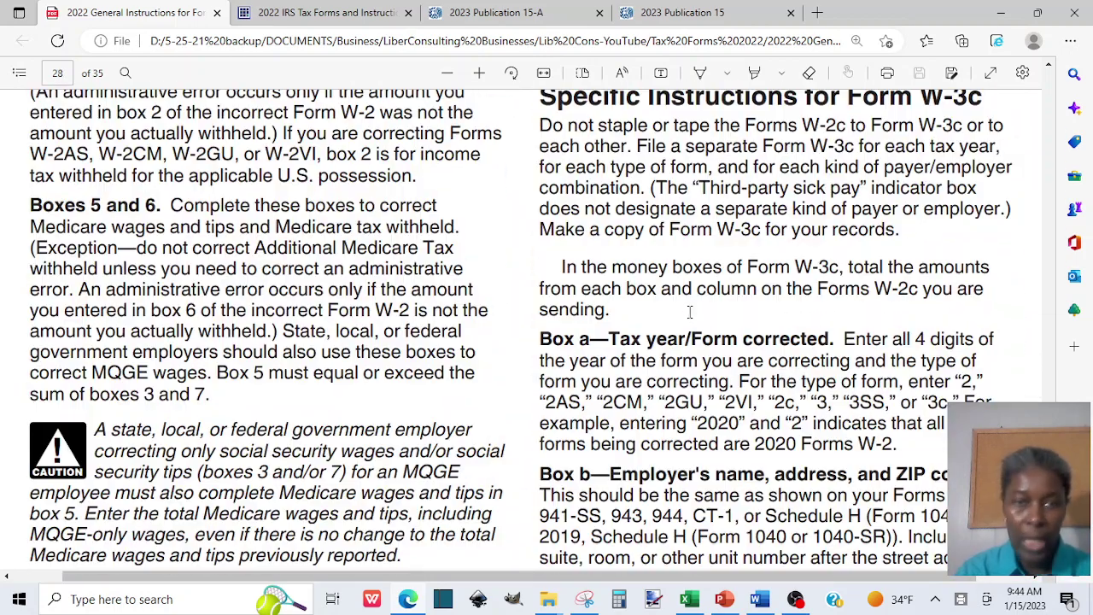
scroll(691, 312, "down", 15)
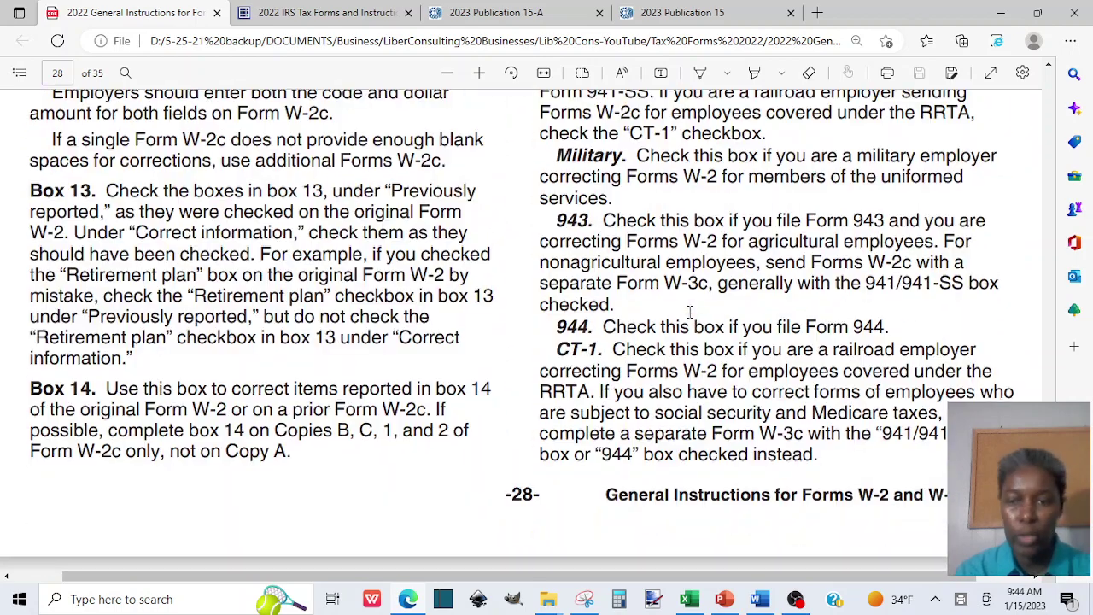
scroll(690, 311, "down", 15)
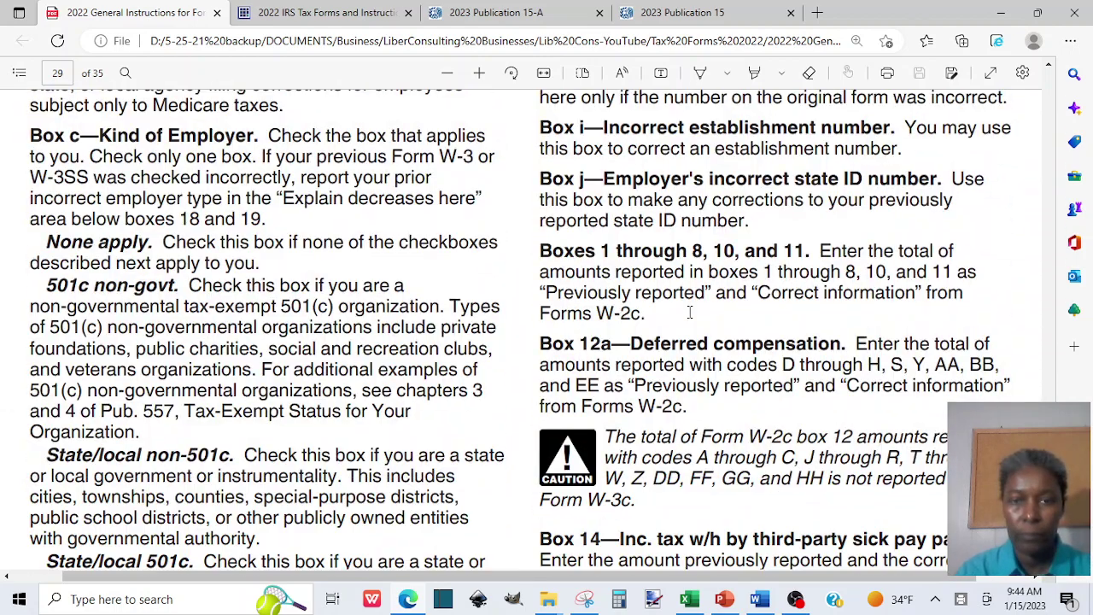
scroll(690, 312, "down", 15)
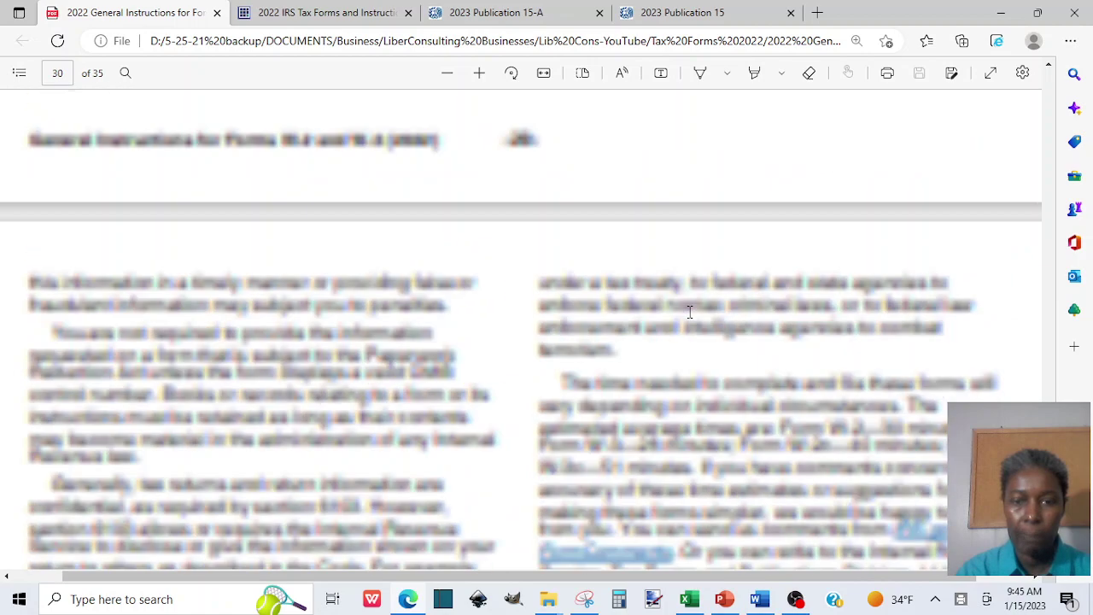
scroll(690, 312, "down", 10)
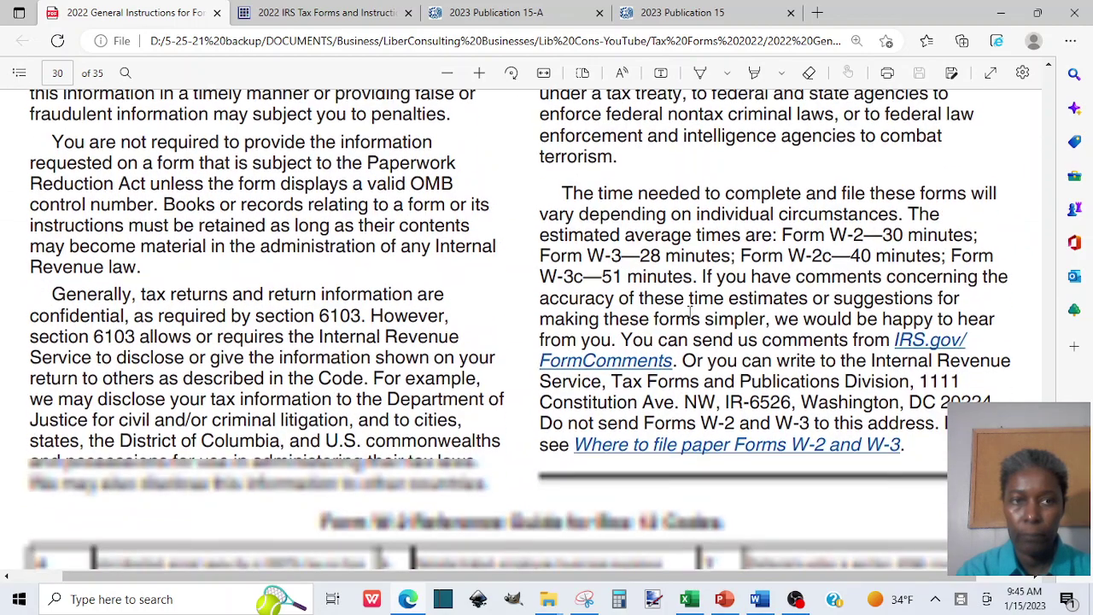
scroll(690, 311, "up", 3)
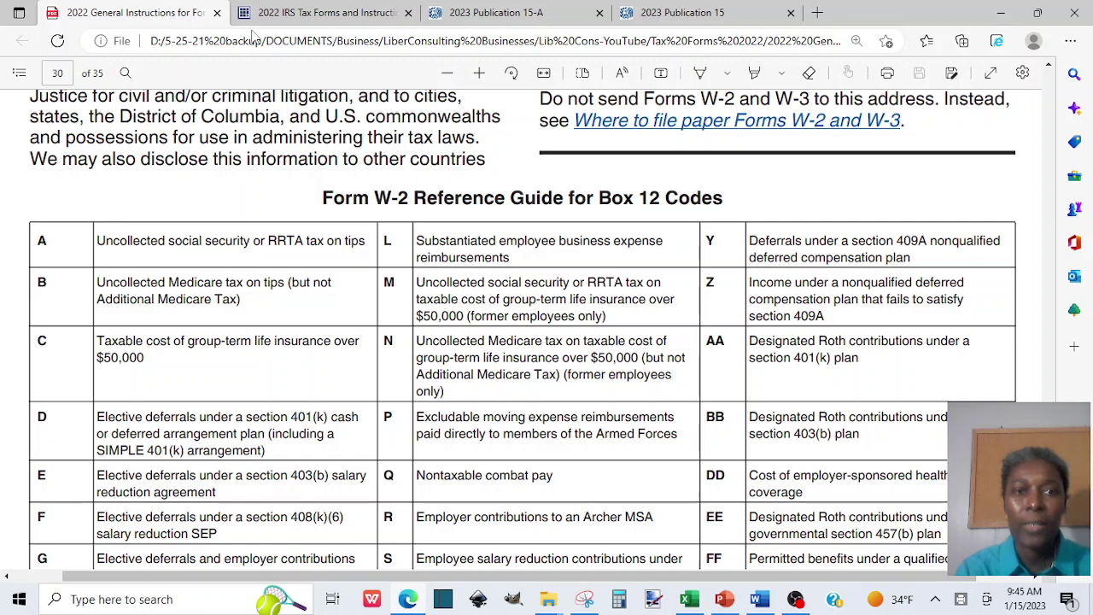
Return to the ninasoap.com 2022 IRS Tax Forms page and show the Form 941 and 944 links.
left_click(316, 13)
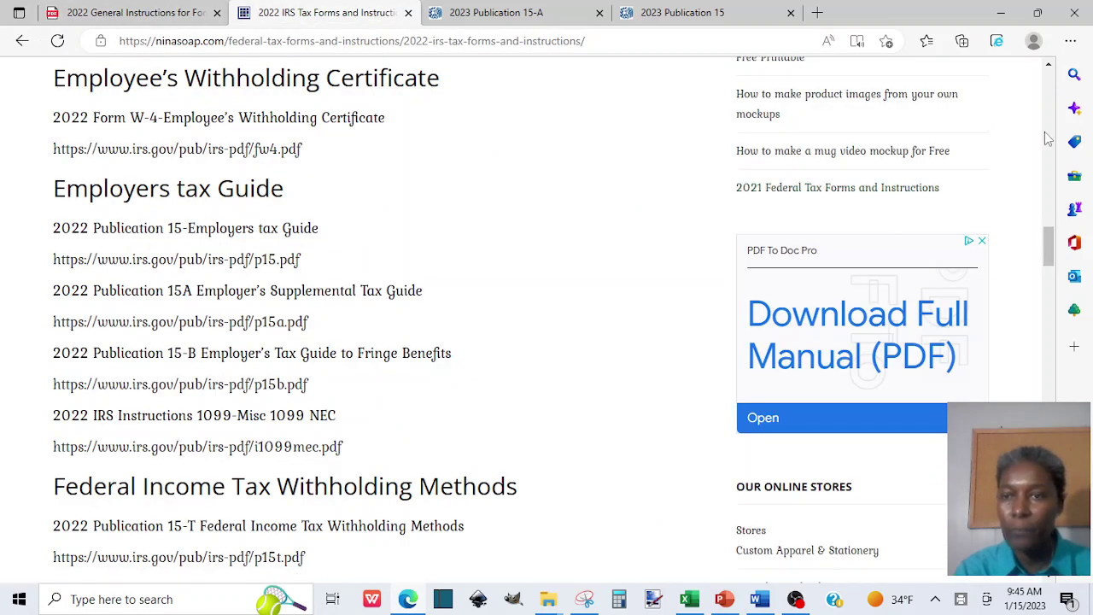
scroll(1049, 68, "up", 3)
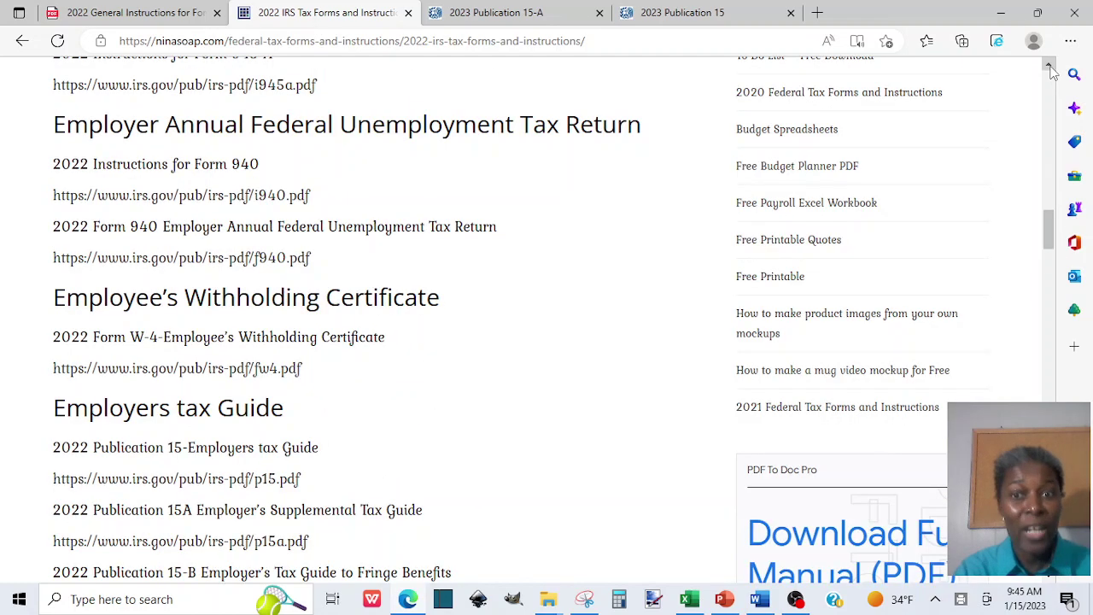
scroll(1049, 67, "up", 3)
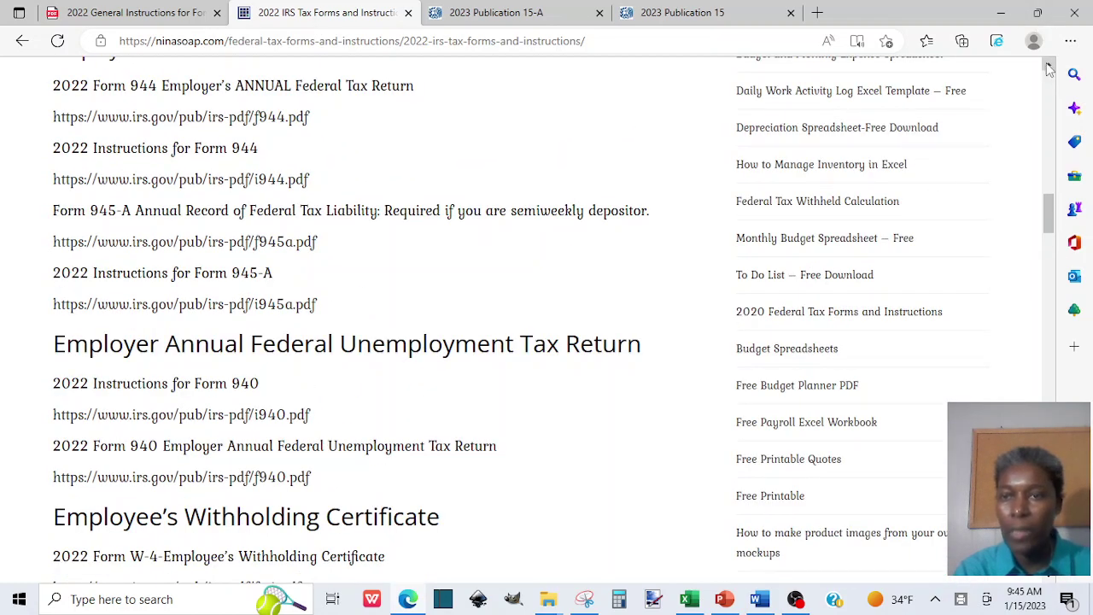
scroll(1049, 69, "up", 3)
scroll(1049, 69, "up", 2)
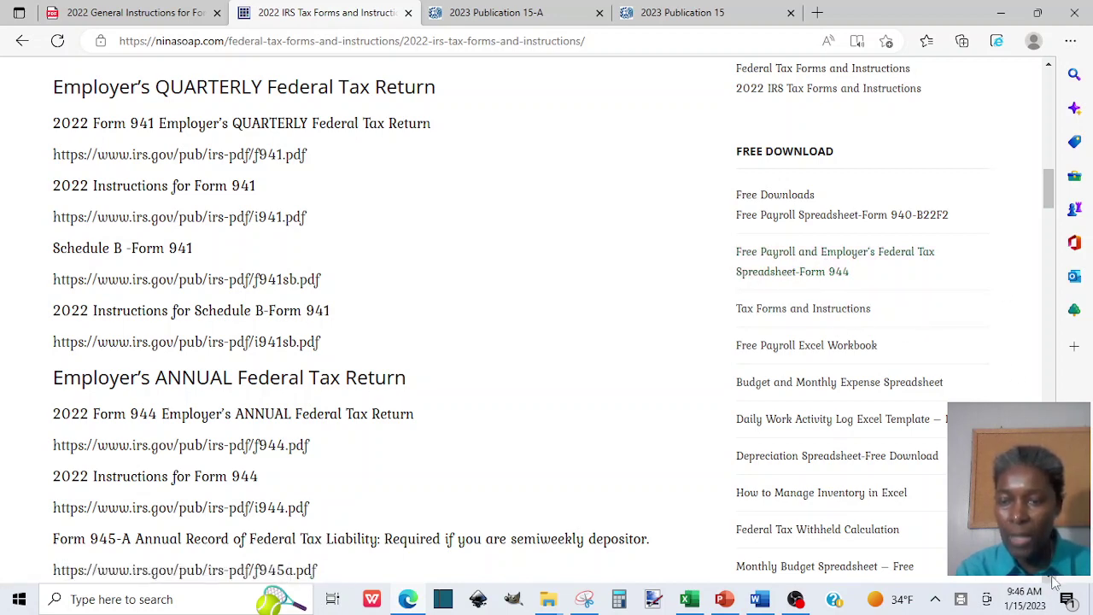
scroll(1056, 581, "down", 1)
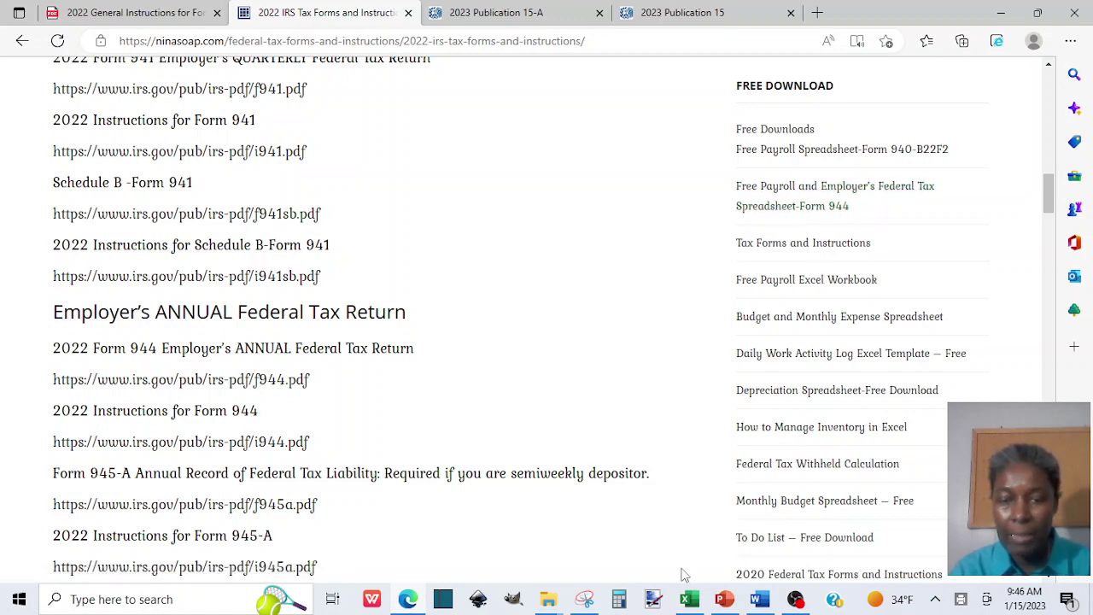
left_click(691, 600)
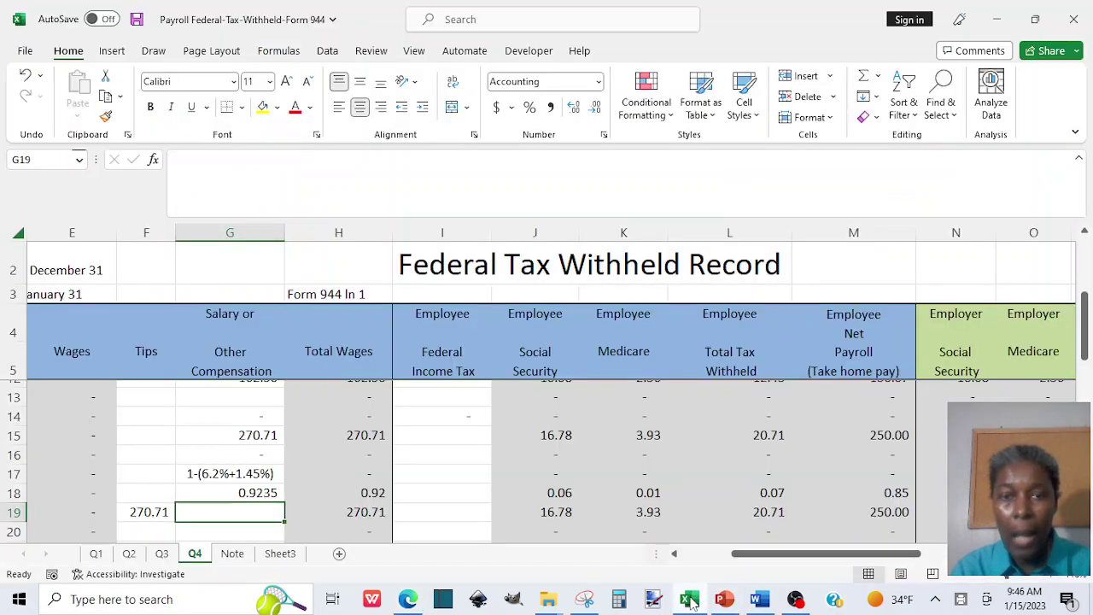
left_click(409, 602)
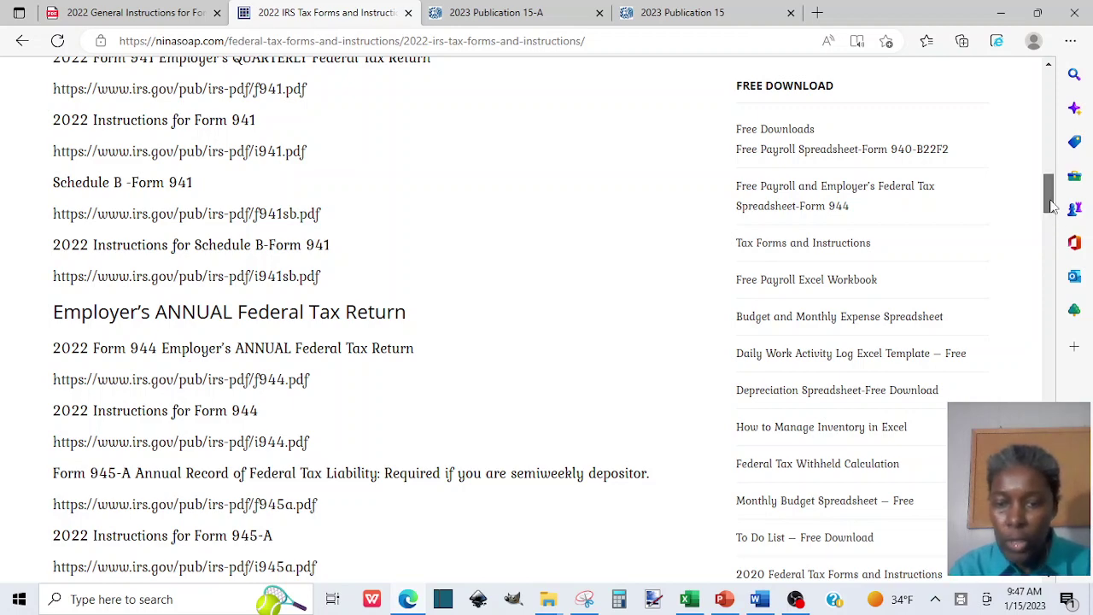
Go back to the top of the Federal Tax Forms and Instructions-2022 page and show the Stores dropdown.
mouse_move(1053, 205)
left_mouse_down()
mouse_move(1053, 309)
mouse_move(1051, 186)
left_mouse_up()
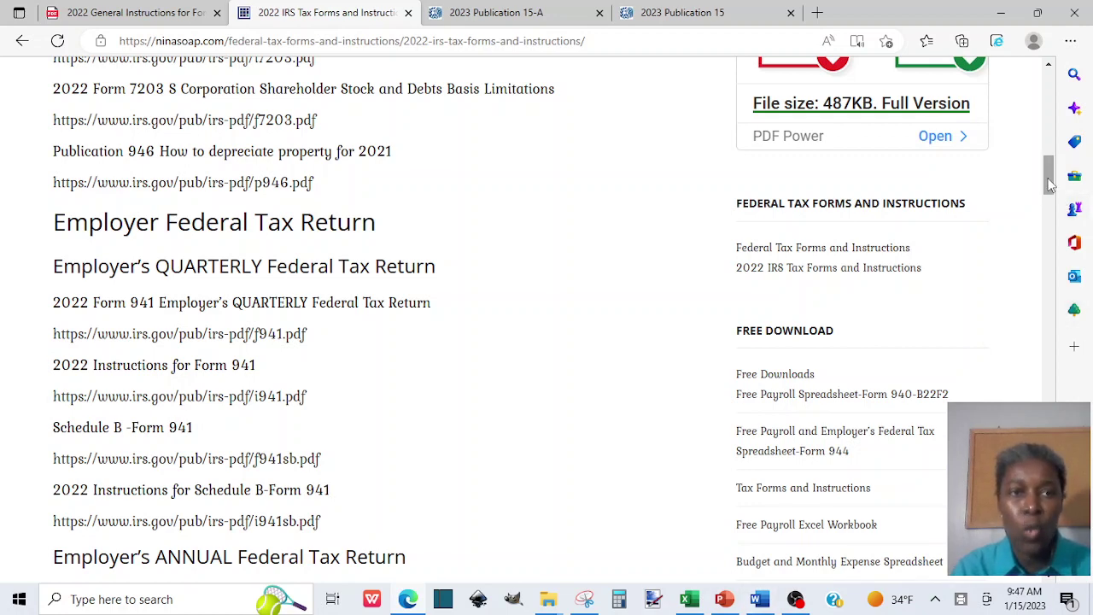
left_click_drag(1051, 186, 1051, 213)
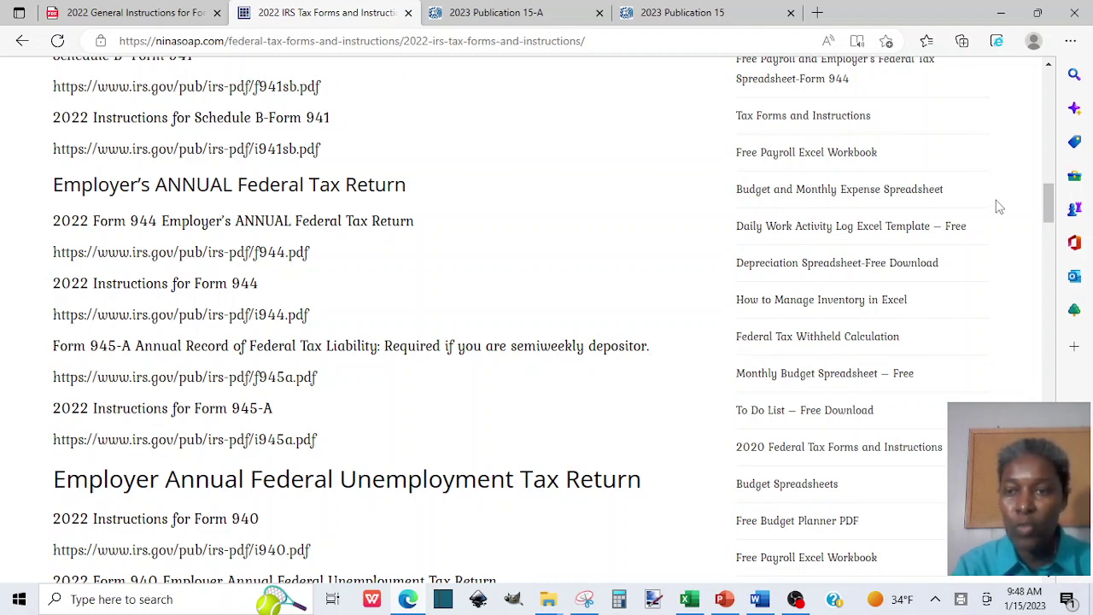
left_click_drag(1053, 202, 1035, 80)
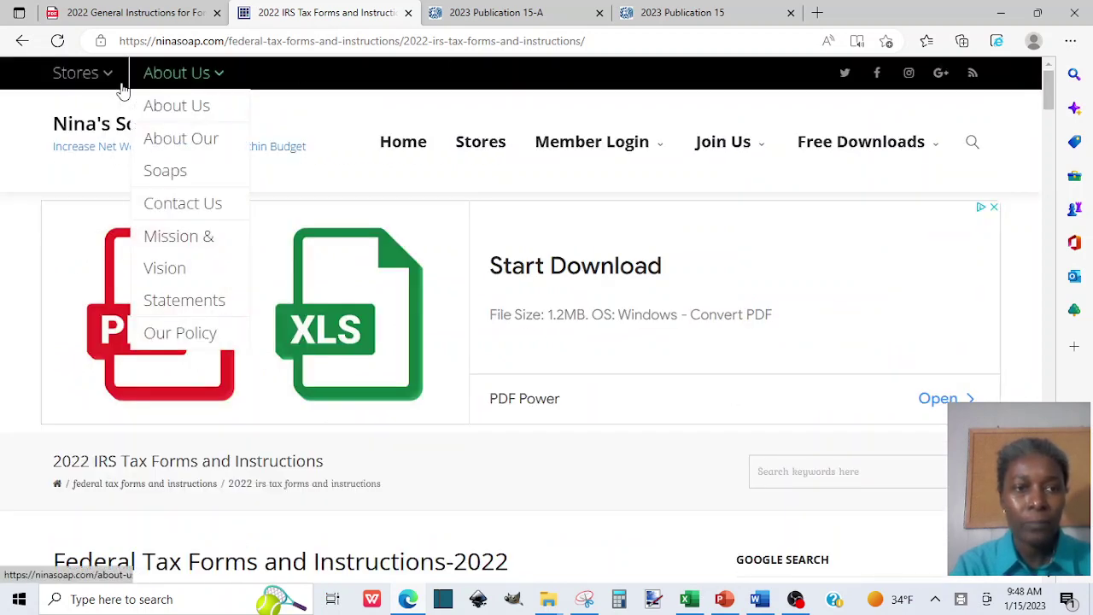
mouse_move(102, 80)
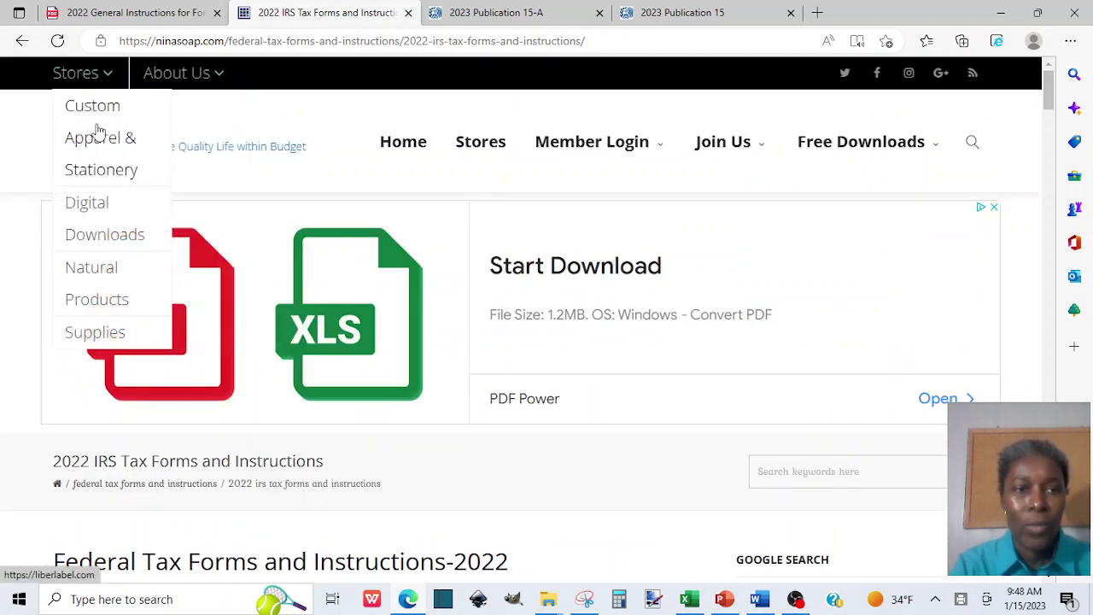
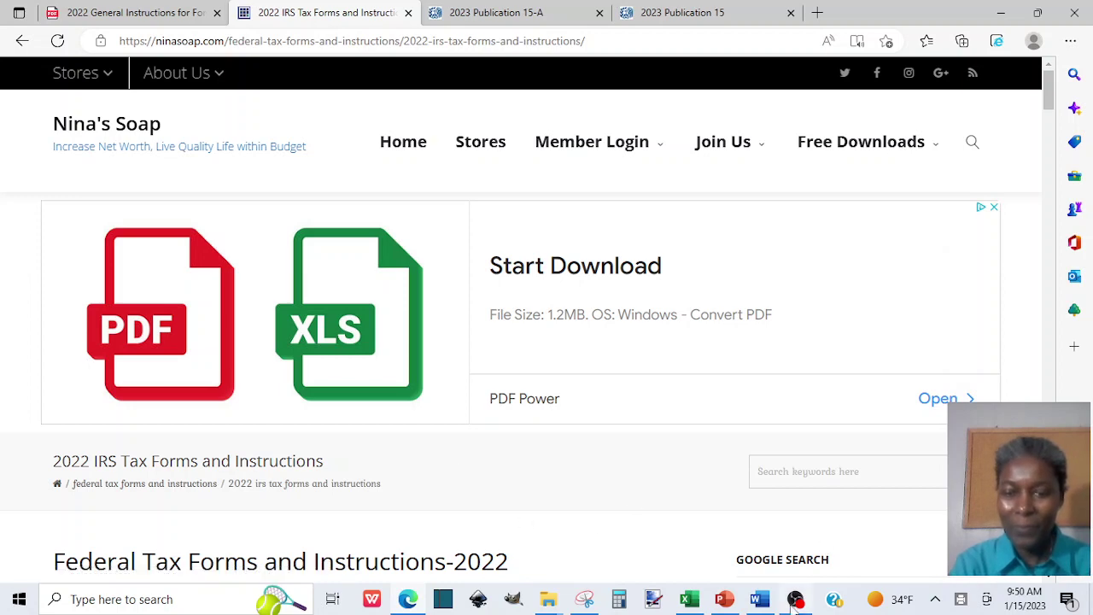
Switch from the Nina's Soap tax forms page in Edge to the OBS Studio window.
mouse_move(794, 603)
left_click(784, 541)
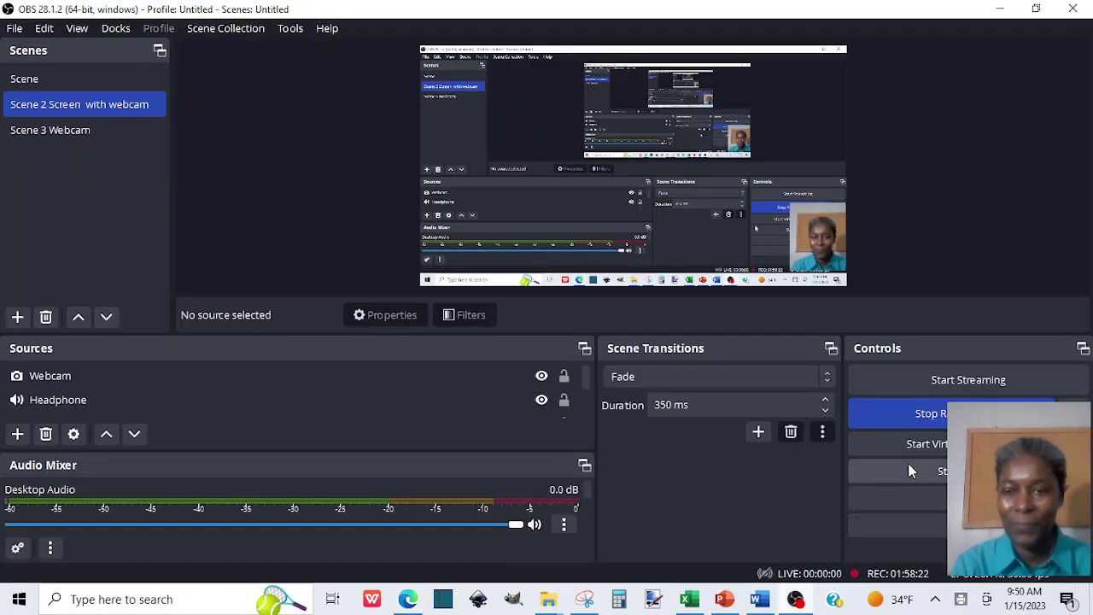